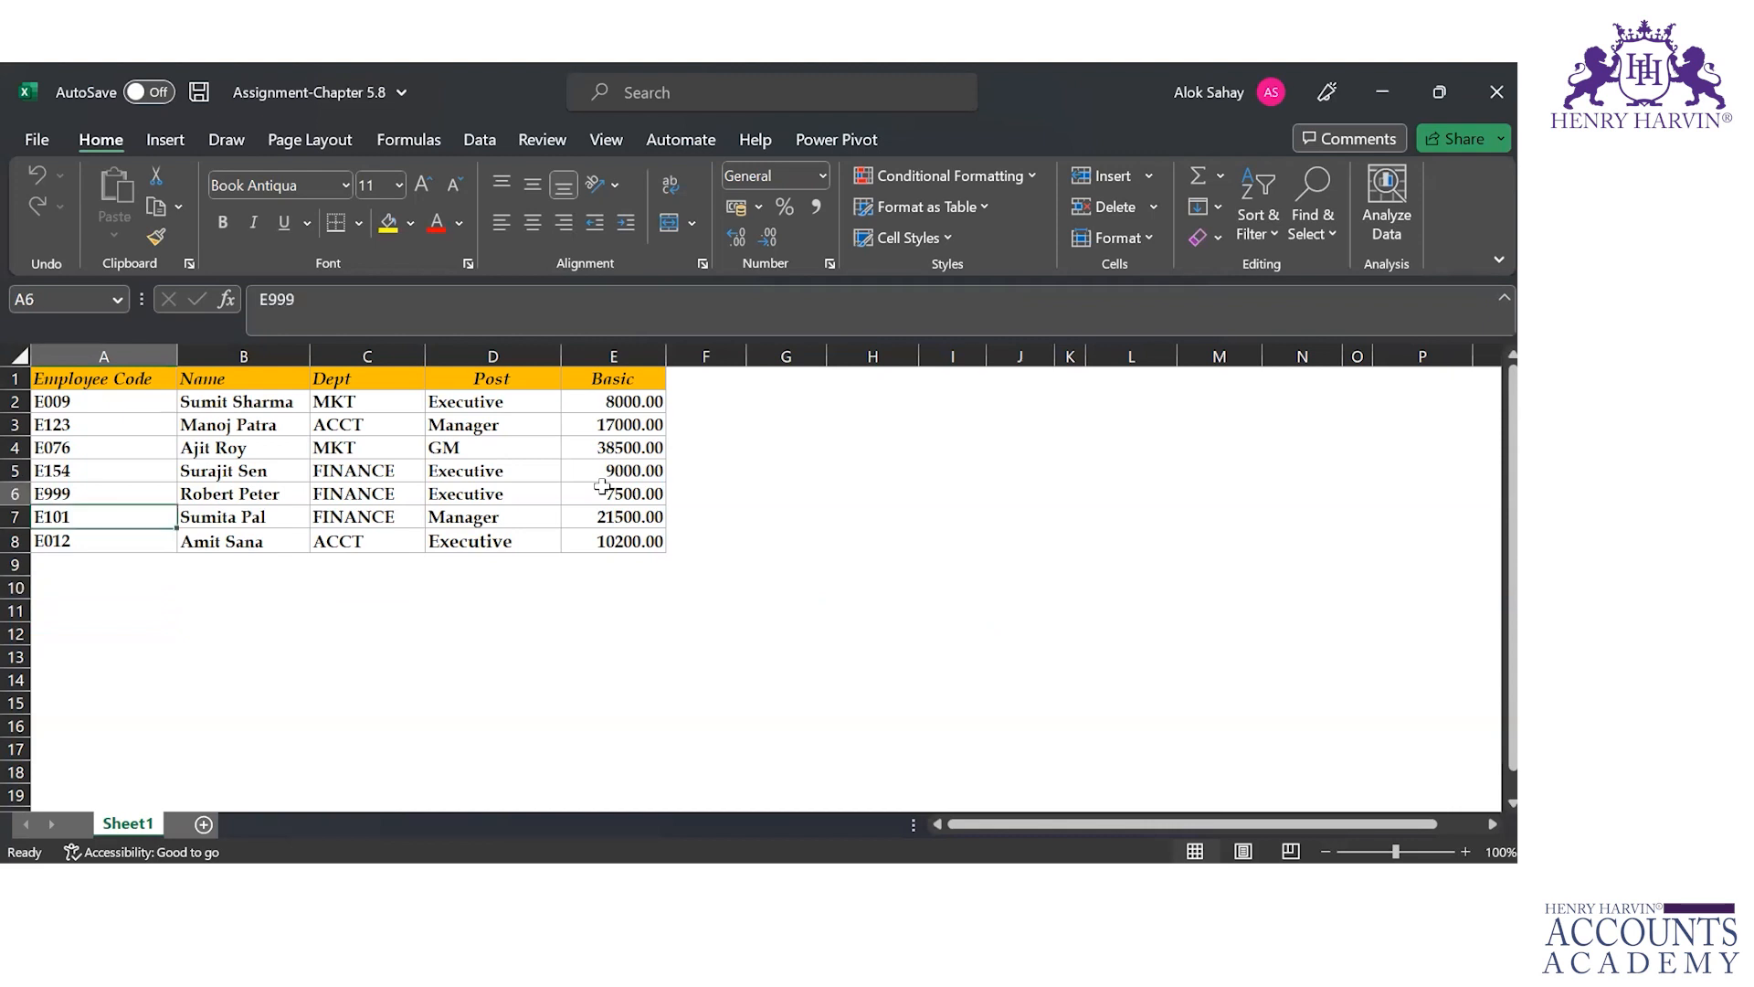
pyautogui.press('Down')
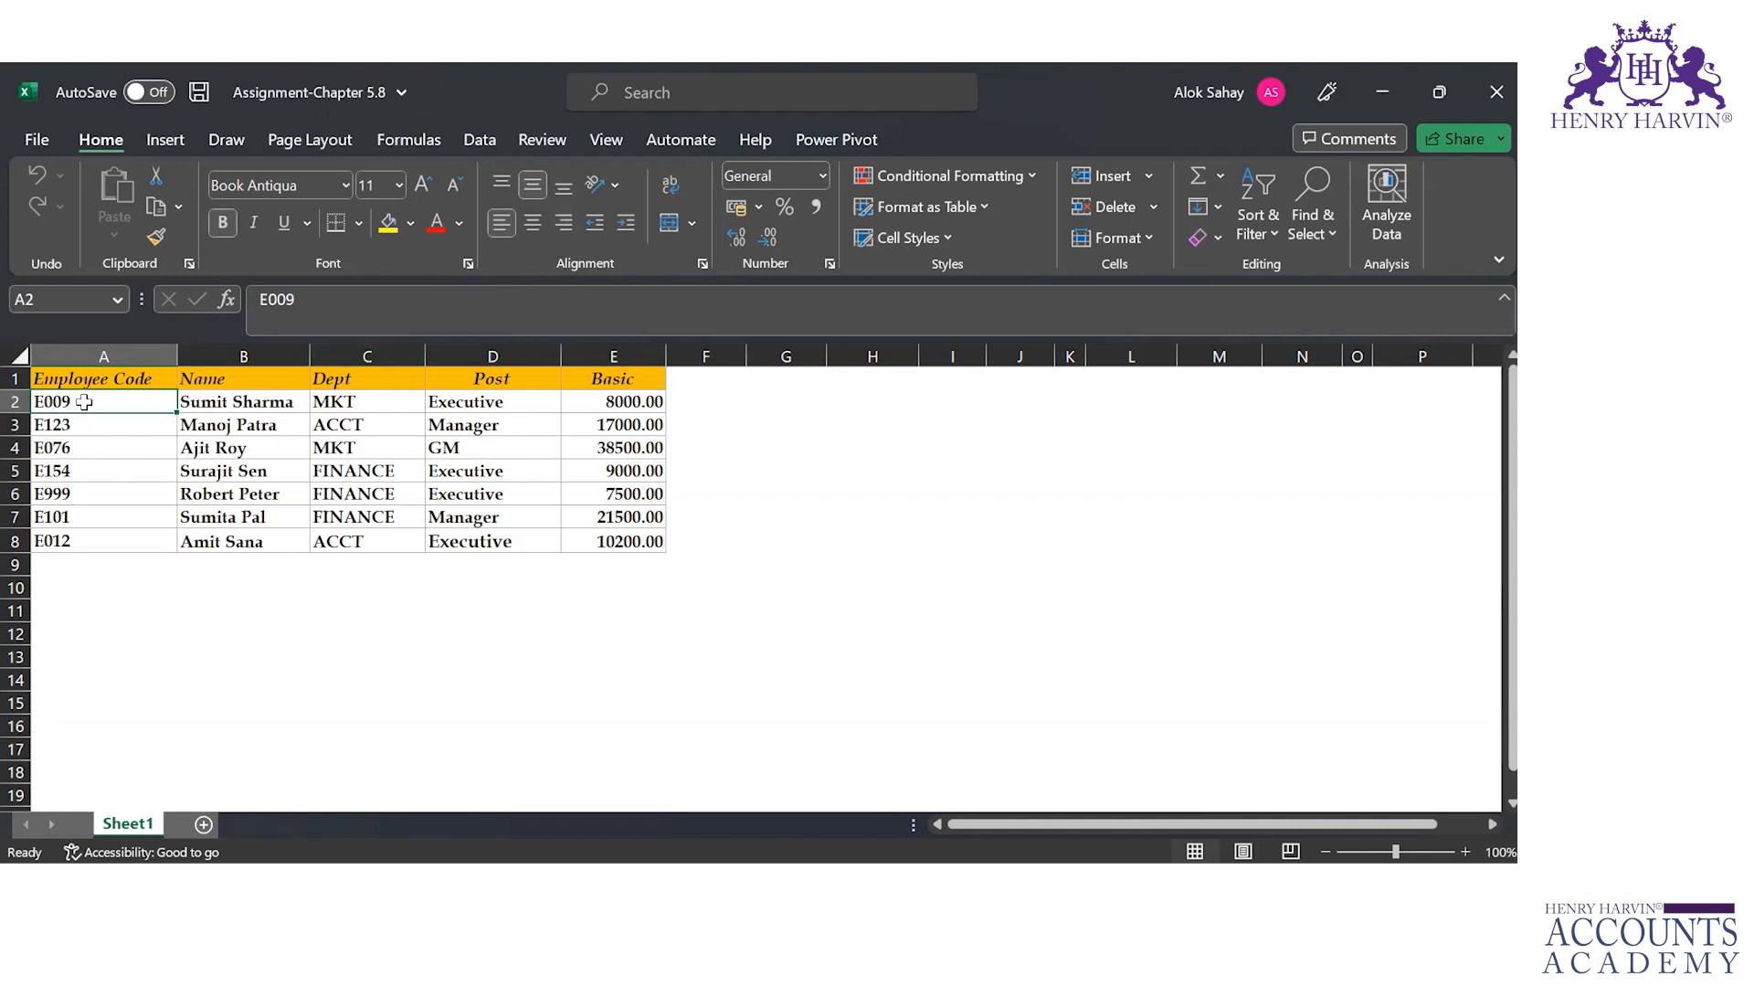
pyautogui.hotkey('shift', 'Down')
pyautogui.hotkey('shift', 'Down')
pyautogui.hotkey('shift', 'Down')
pyautogui.hotkey('shift', 'Down')
pyautogui.hotkey('shift', 'Down')
pyautogui.hotkey('shift', 'Down')
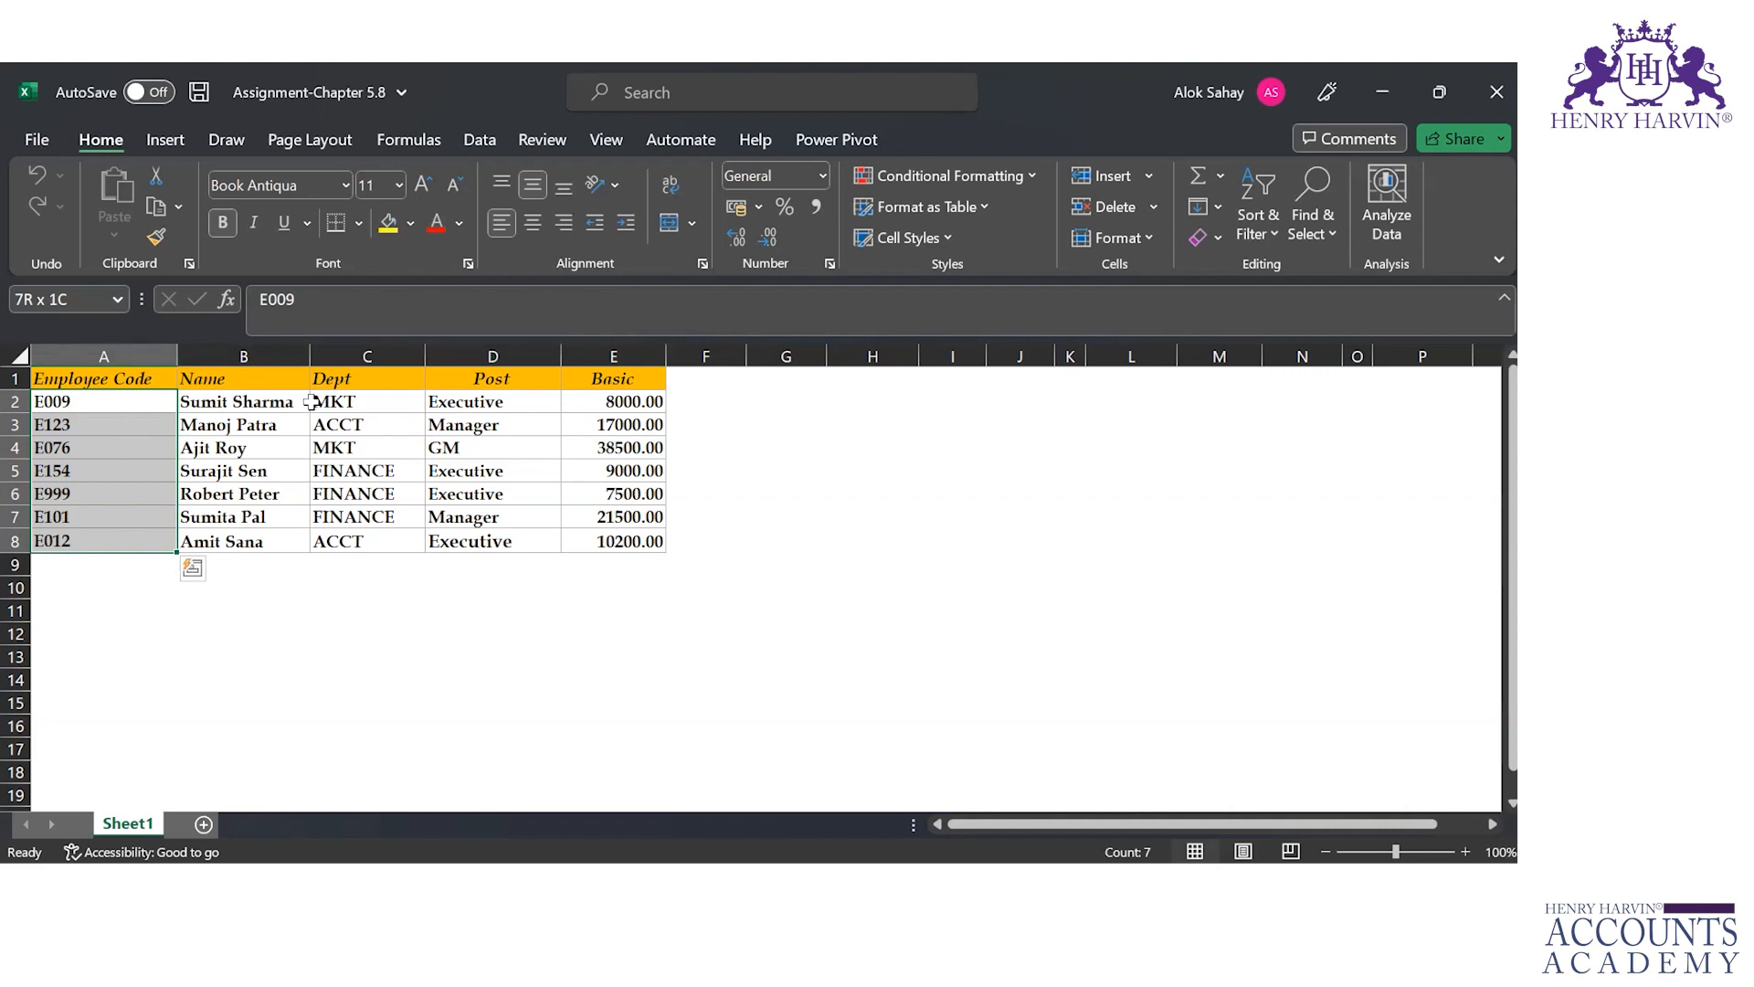
pyautogui.click(615, 396)
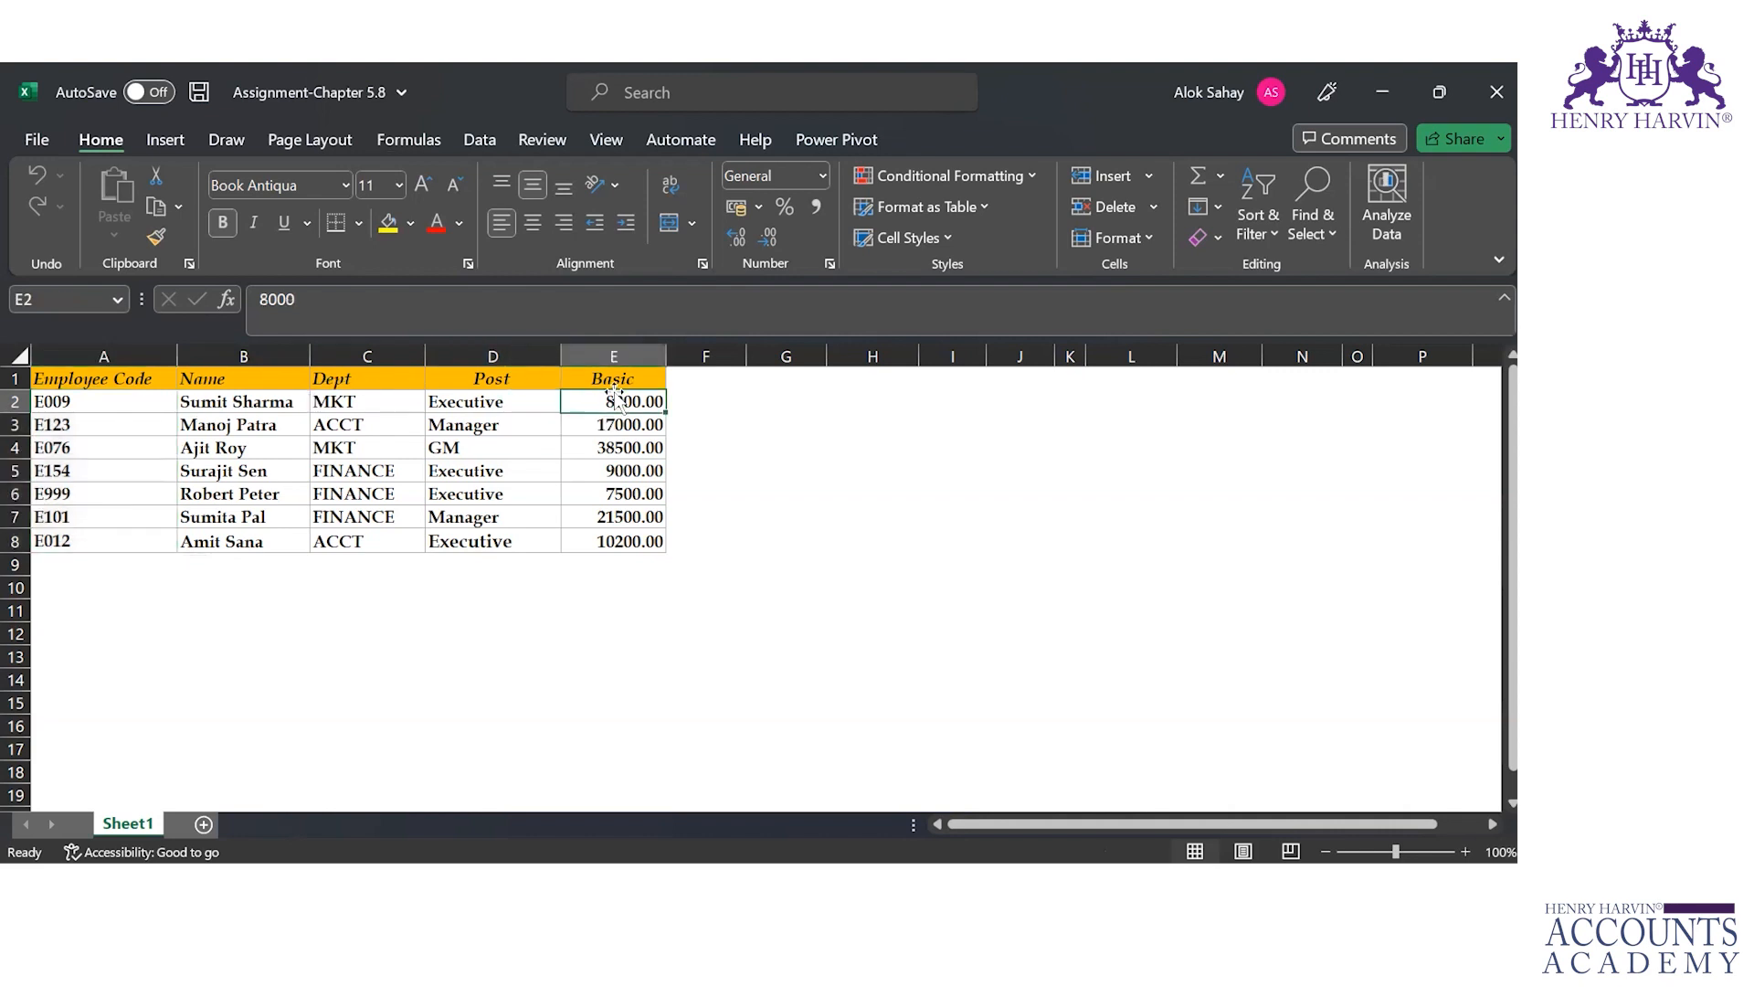
pyautogui.hotkey('ctrl', 'shift', 'Down')
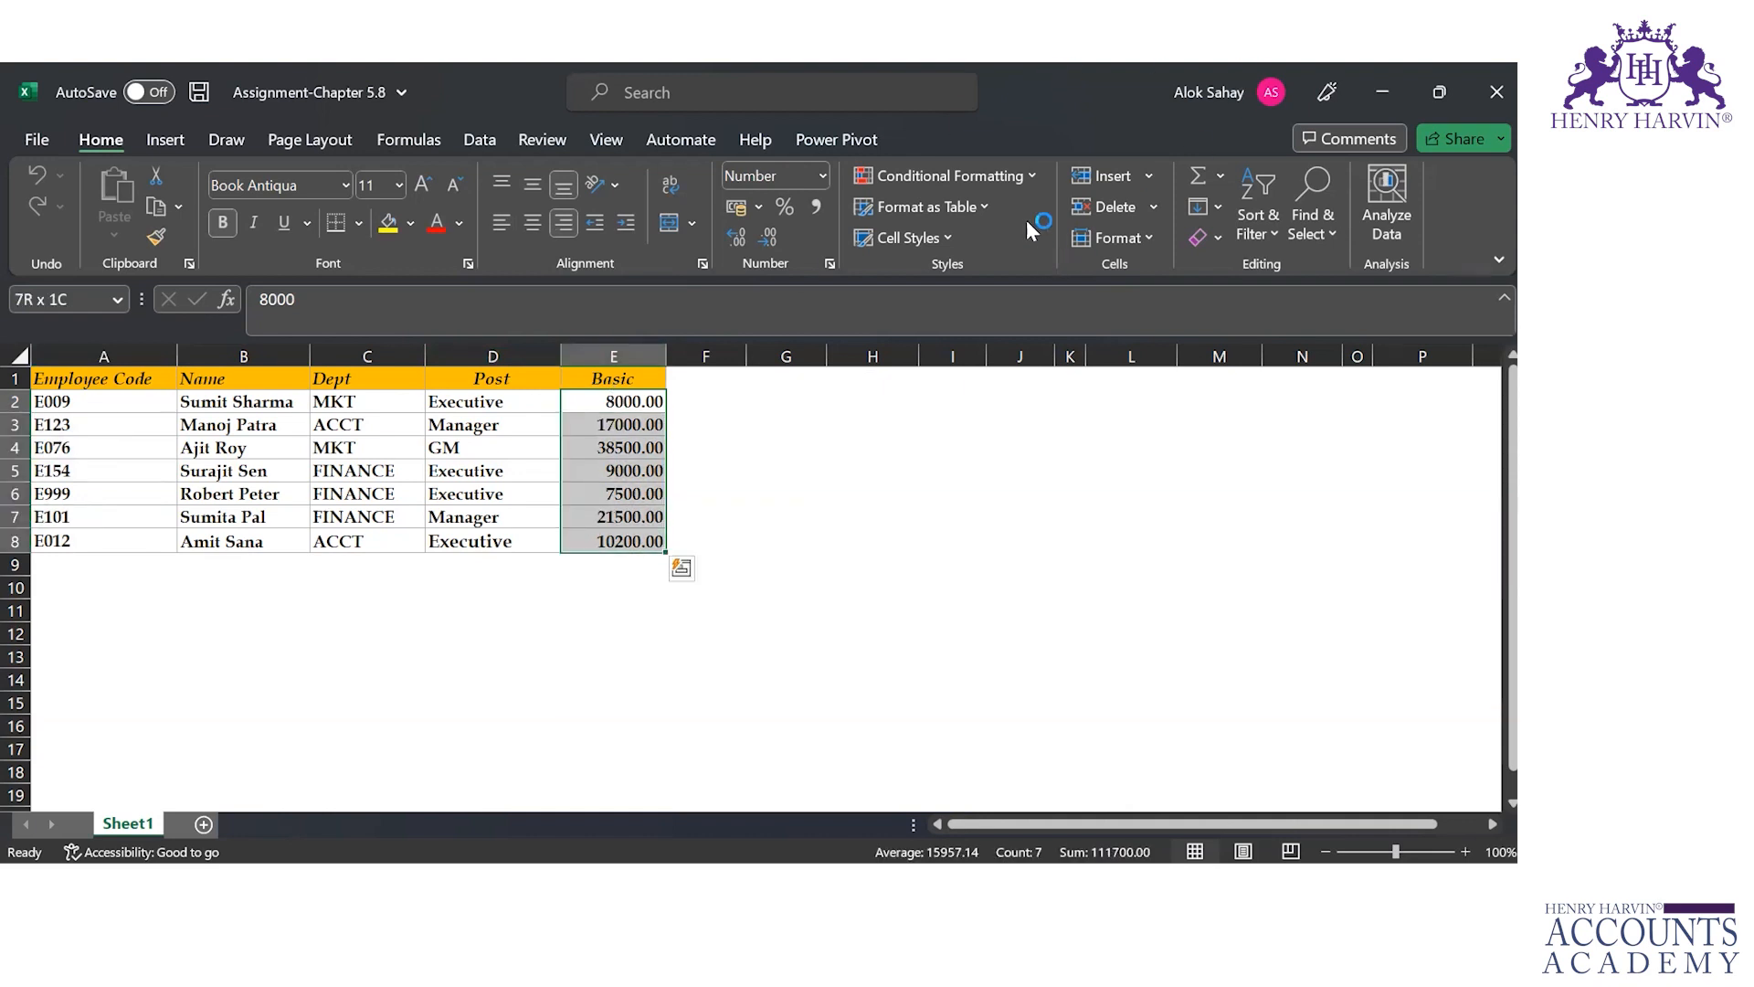
pyautogui.click(1024, 173)
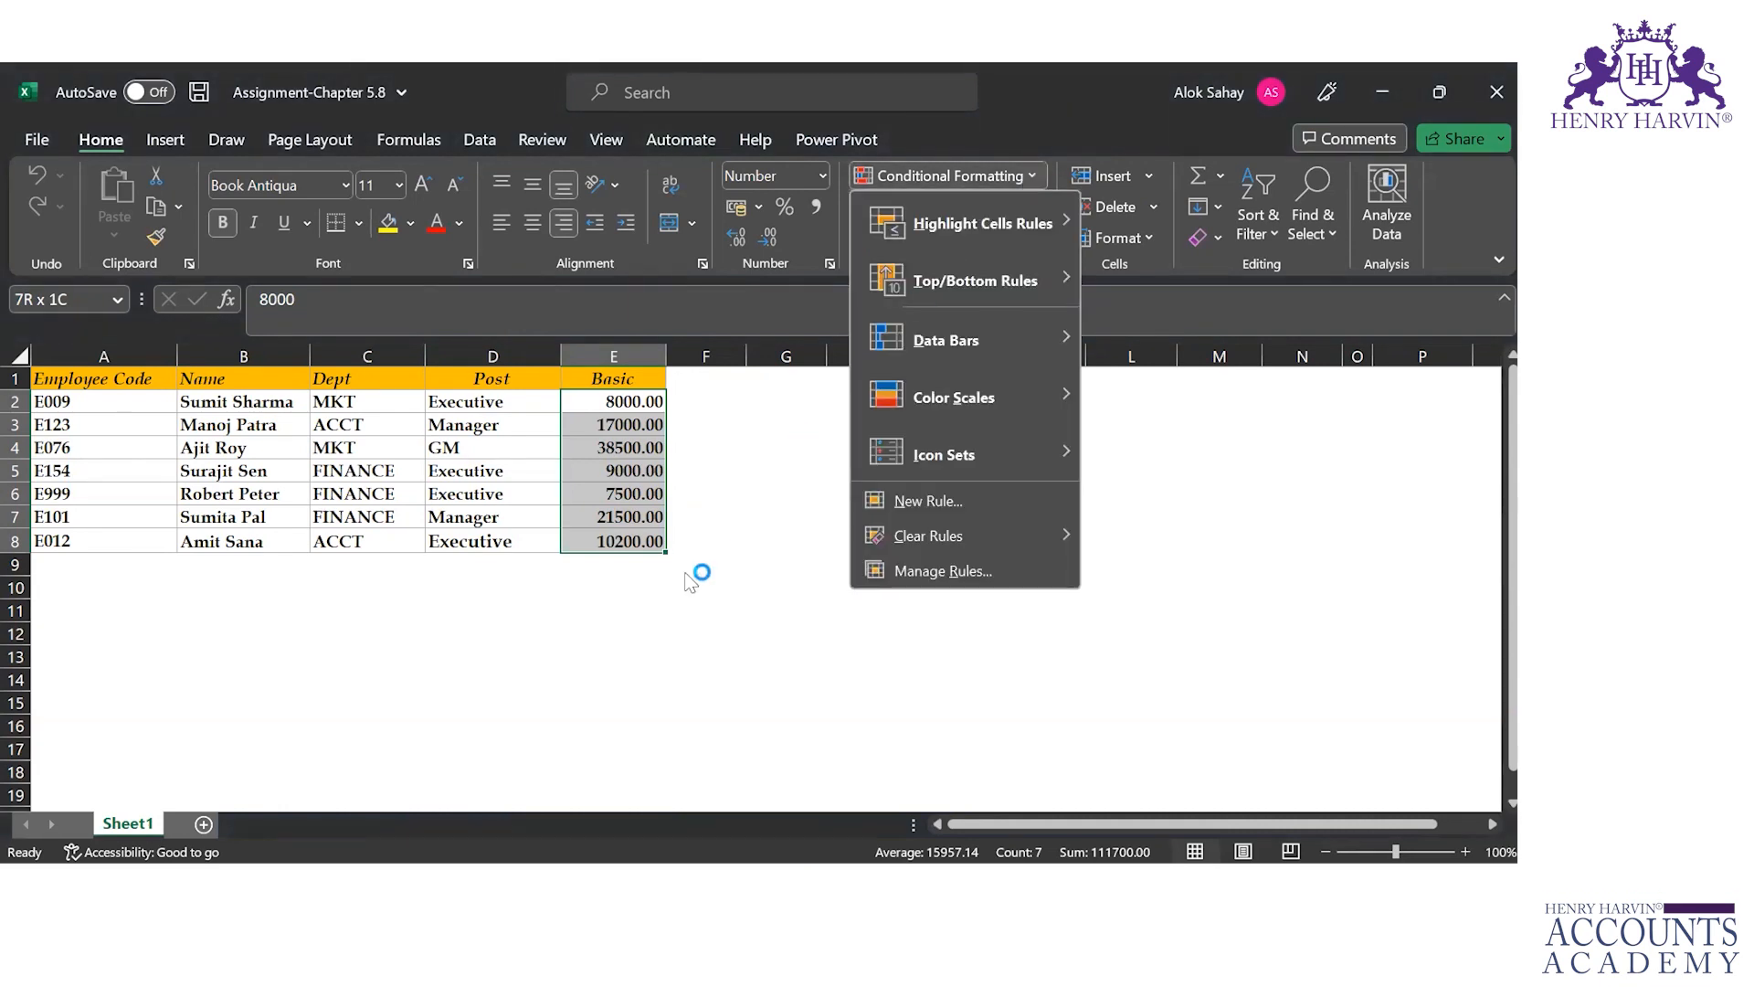
pyautogui.click(363, 632)
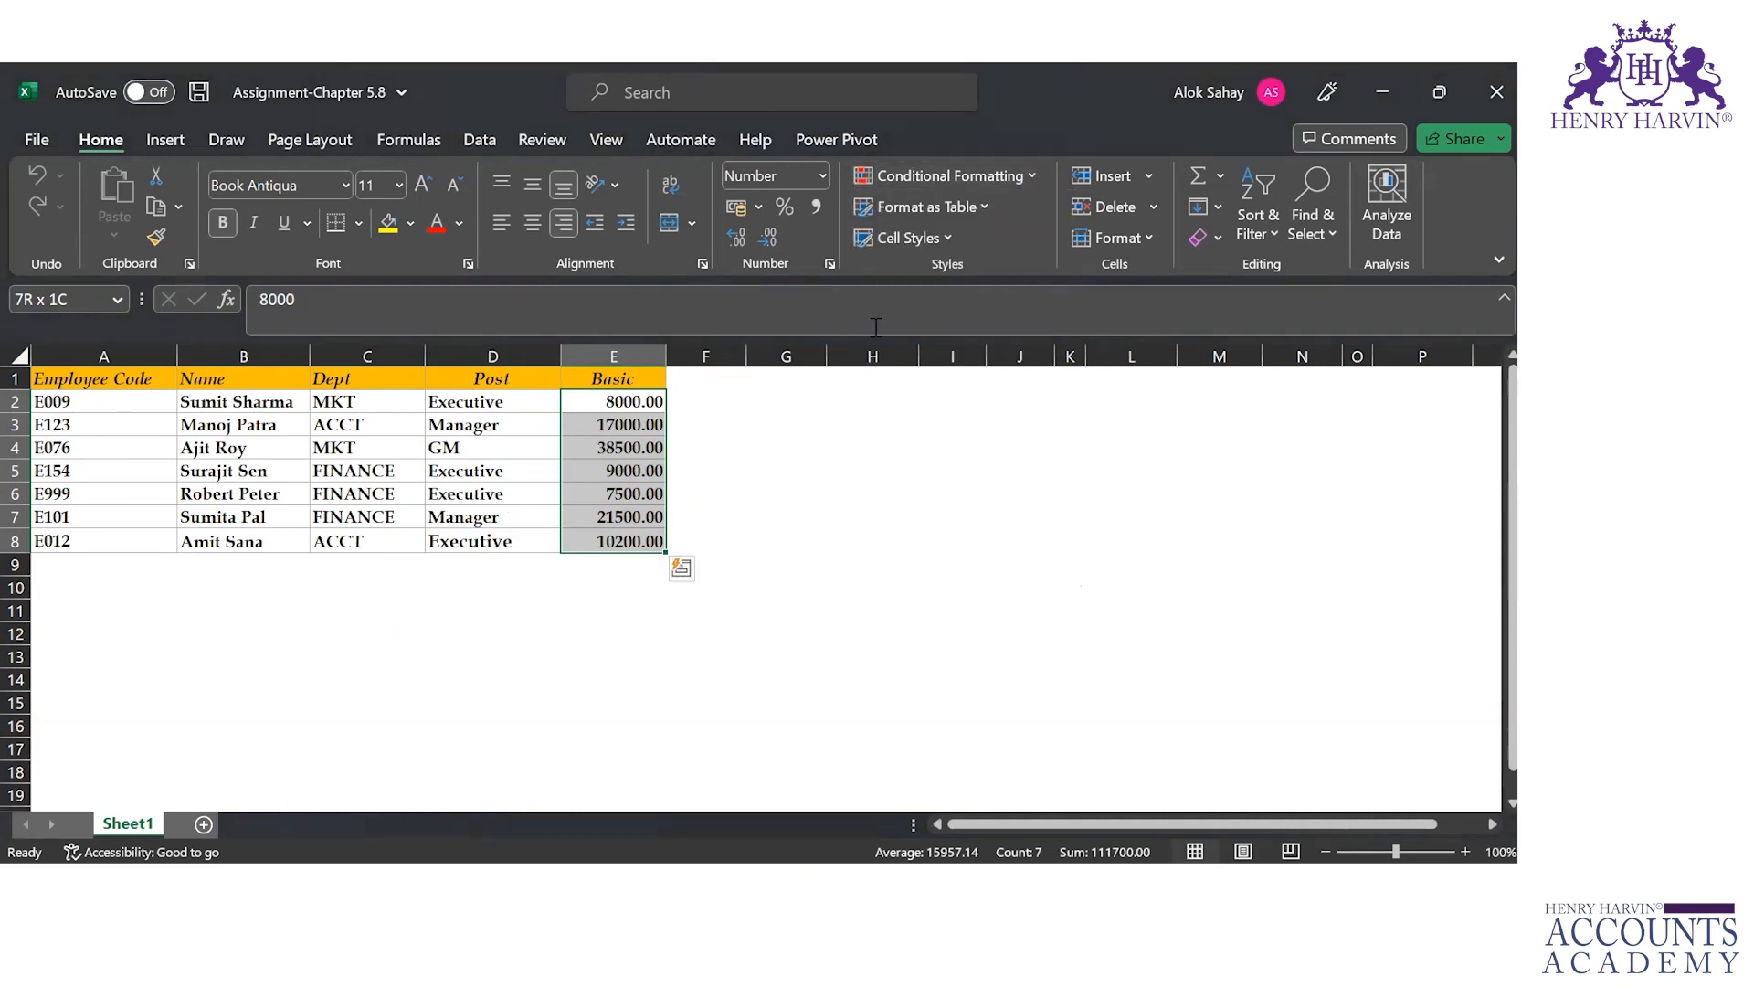
# Enter "For Numbers" in cell H3 and "Numerical conditions" in the adjacent cell I3.
pyautogui.click(830, 424)
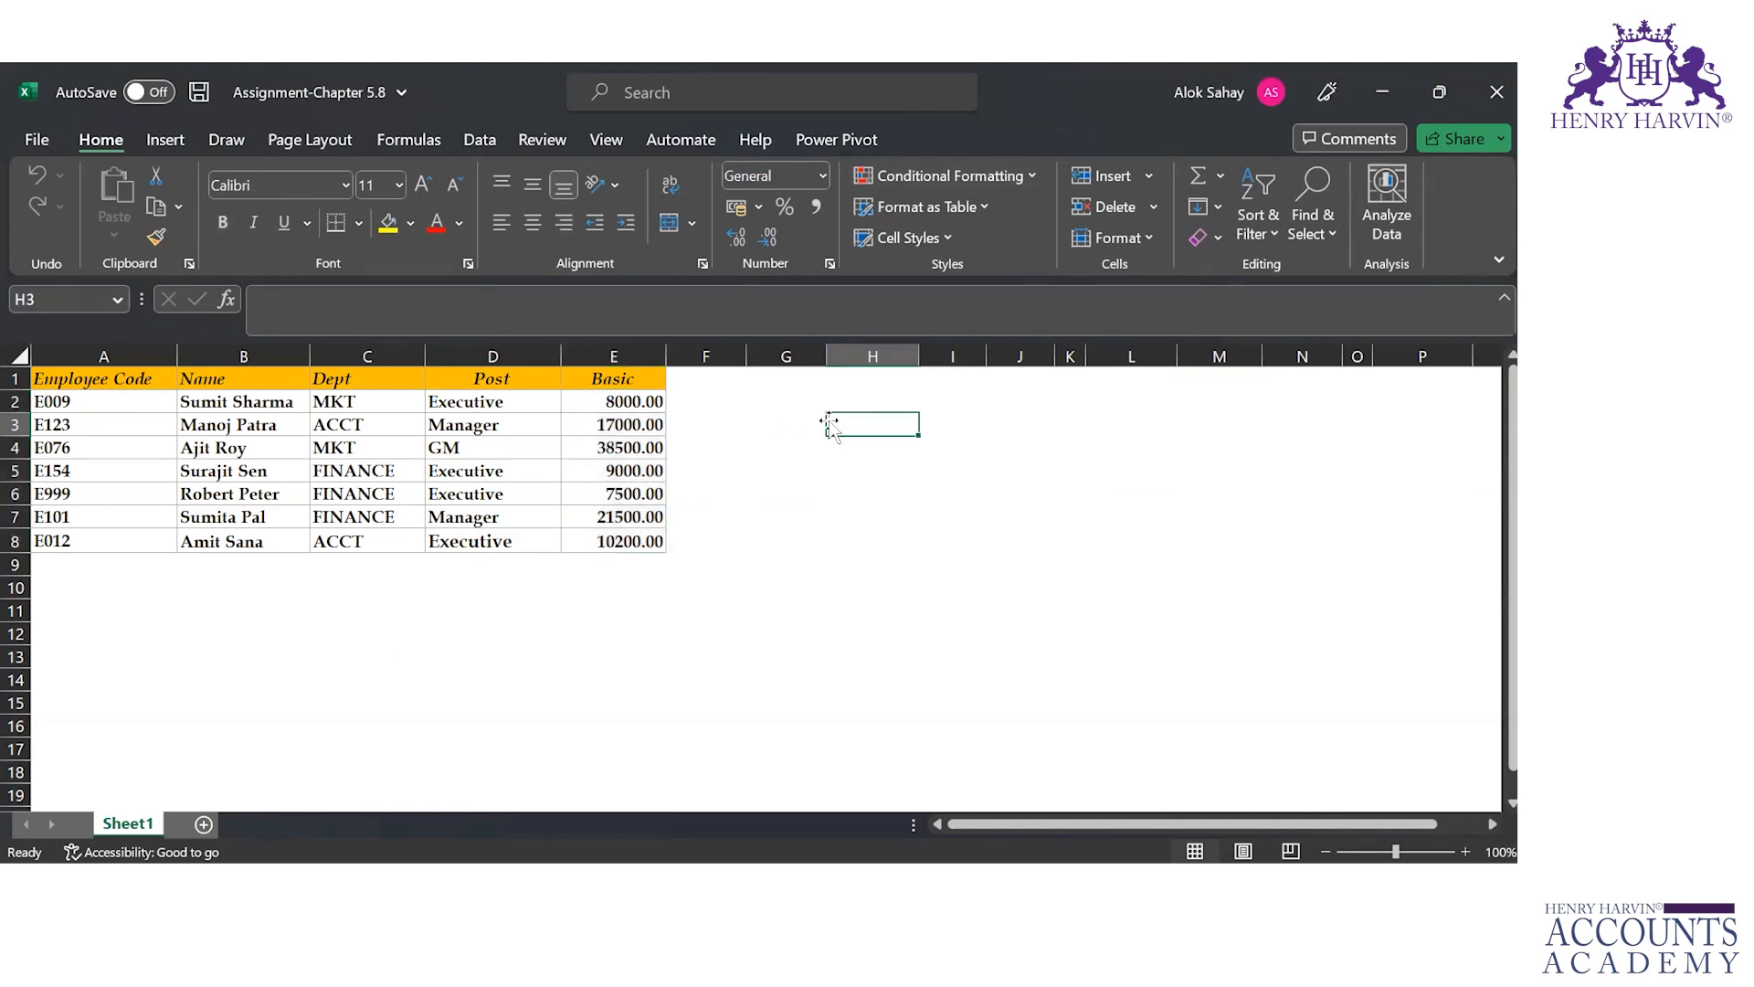
pyautogui.write('For Numbers')
pyautogui.press('Tab')
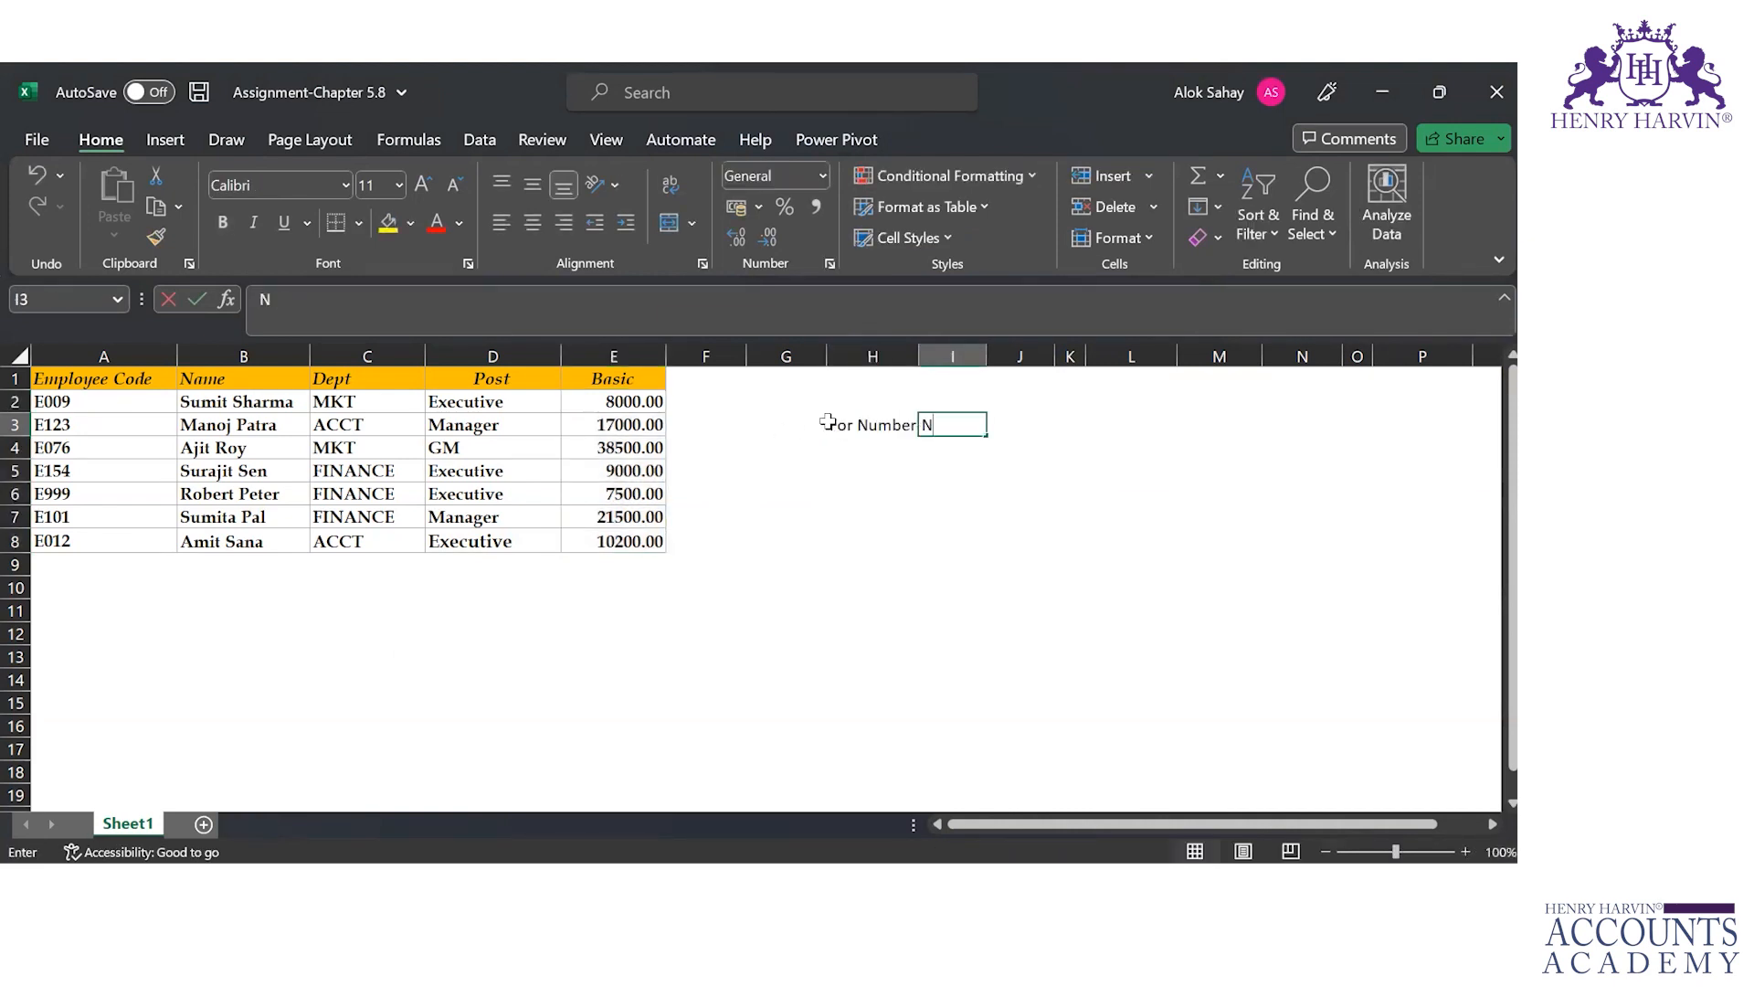
pyautogui.write('Numerical')
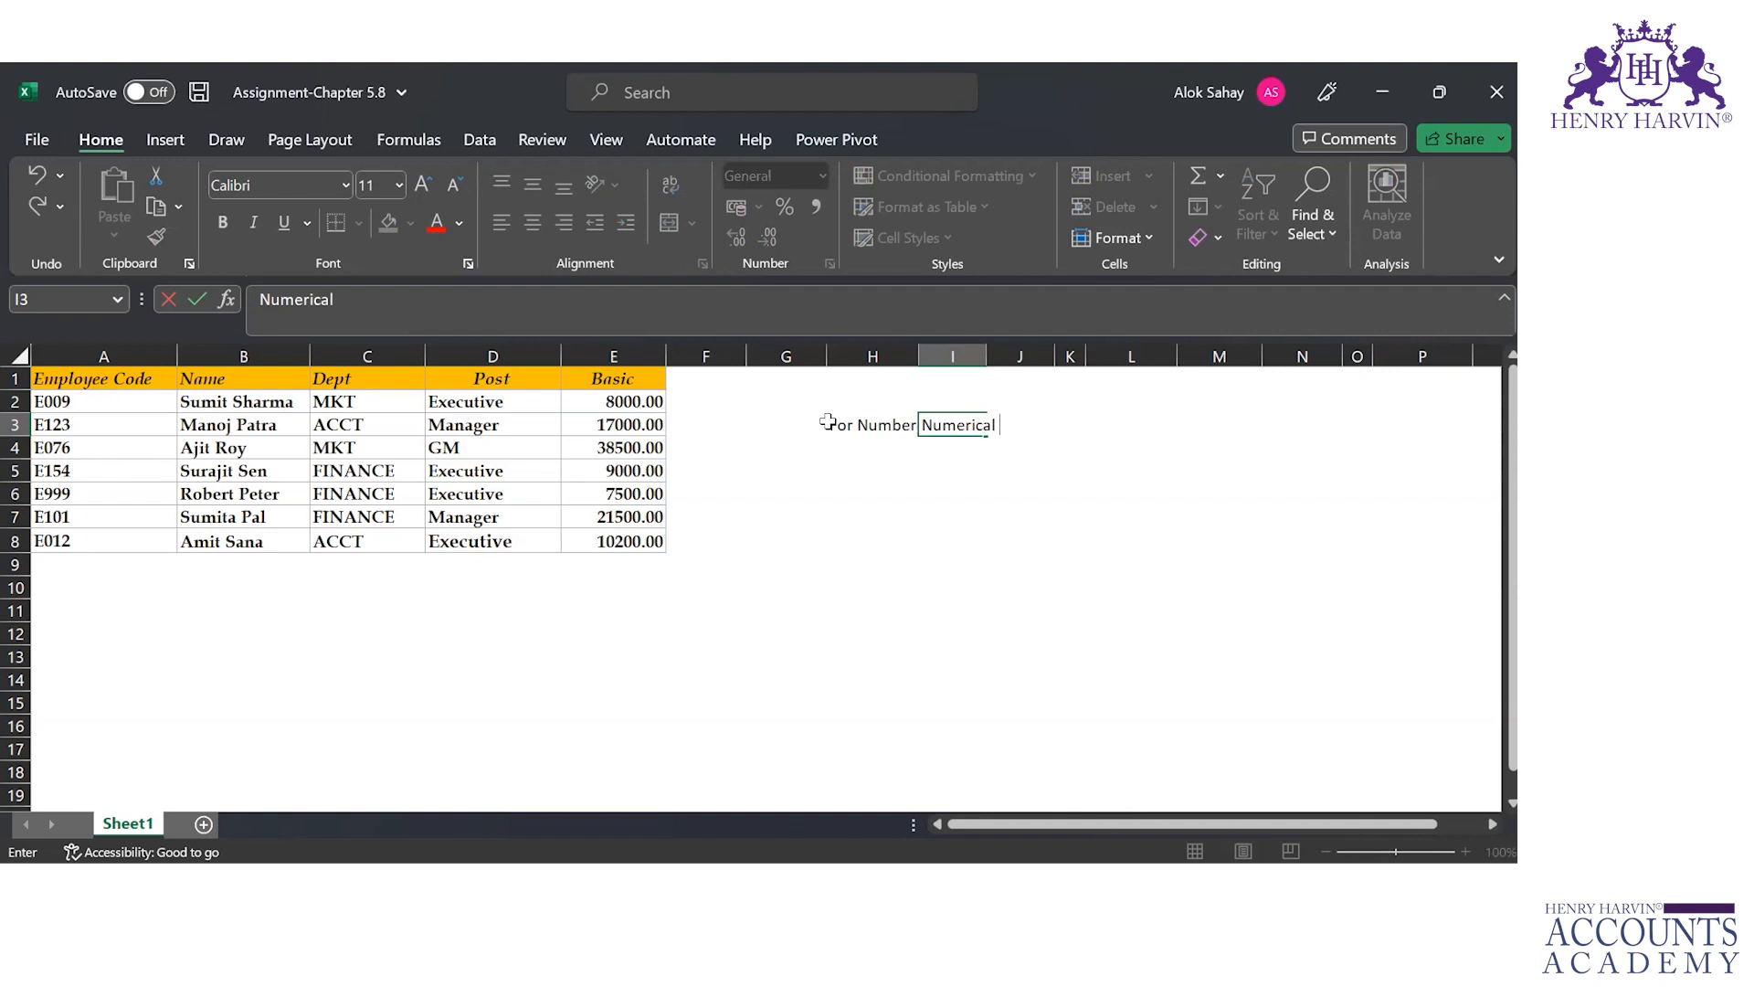
pyautogui.write(' conditions')
pyautogui.press('Return')
# Autofit the widths of columns H and I to their contents.
pyautogui.click(827, 423)
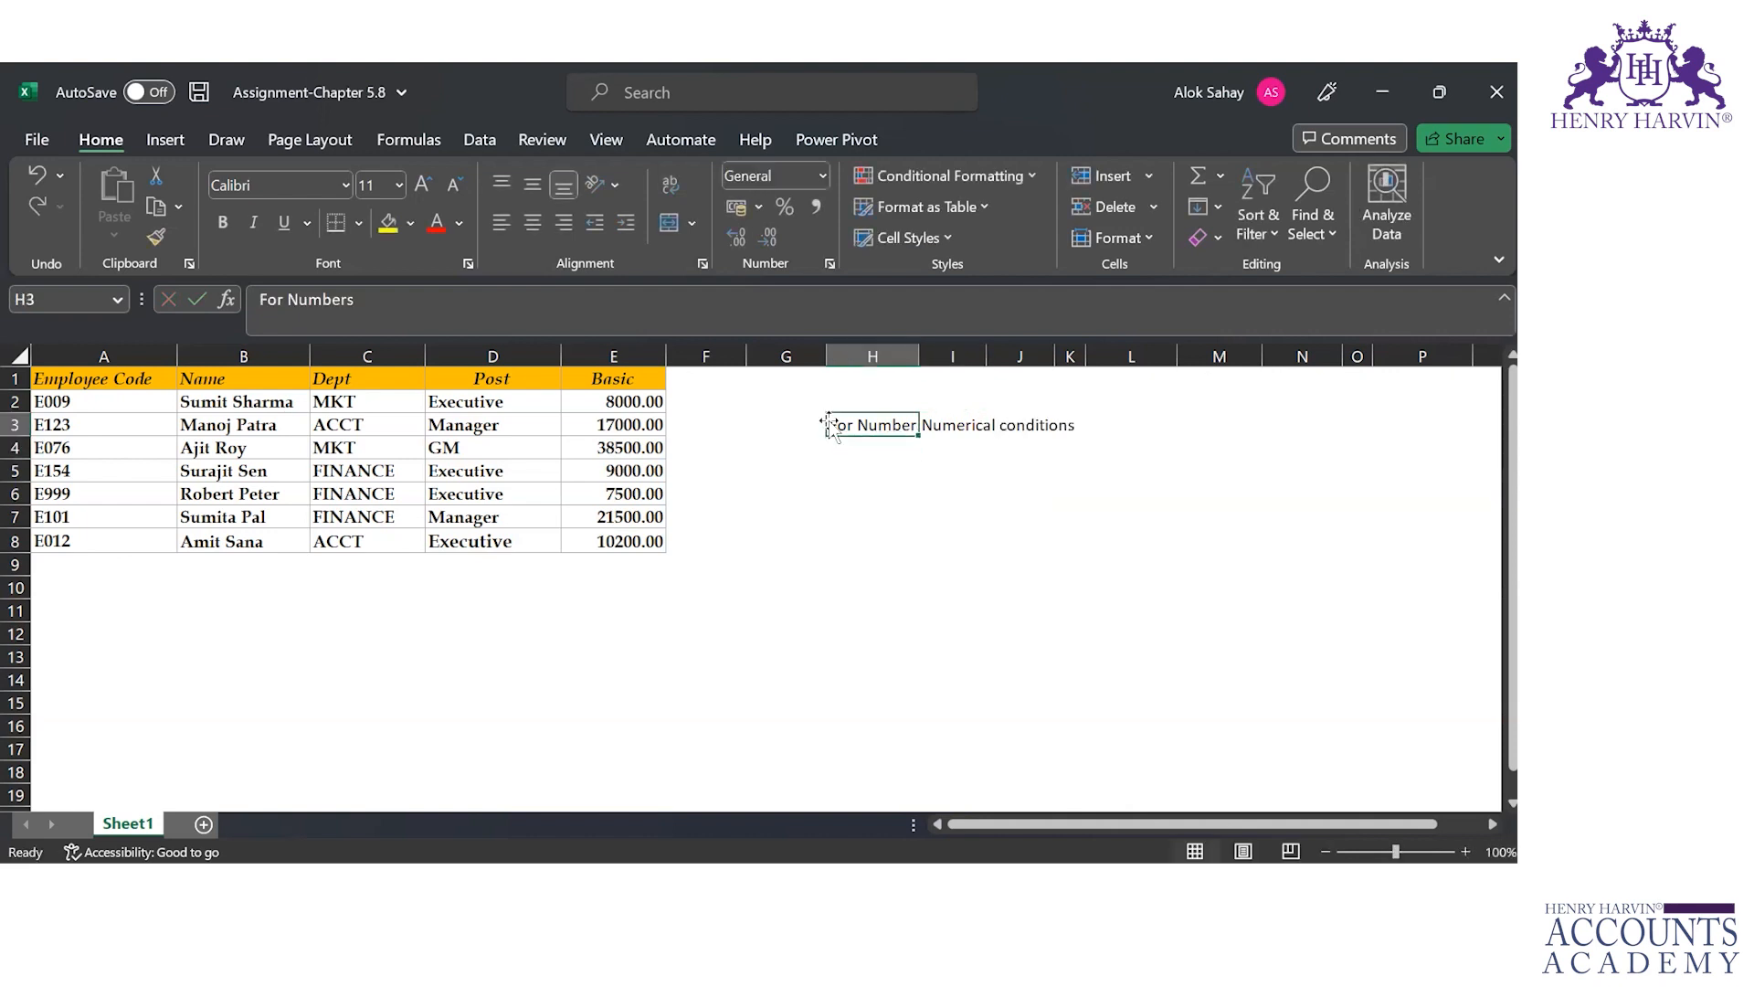
pyautogui.doubleClick(919, 356)
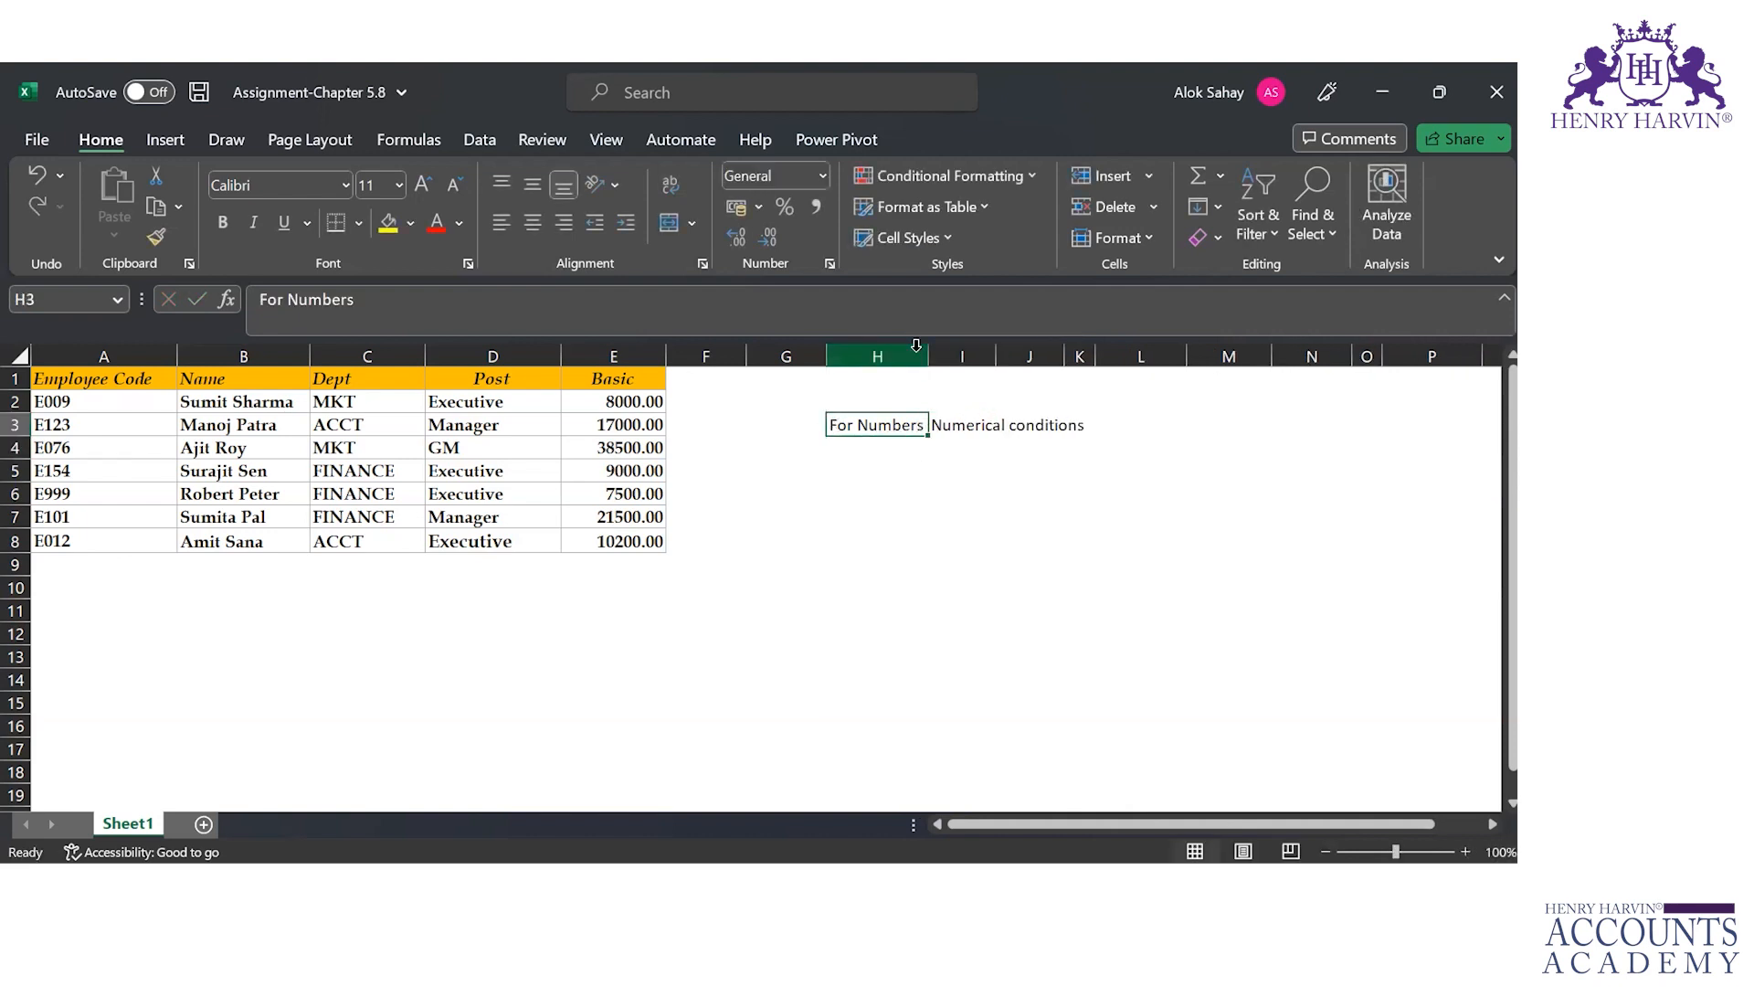
pyautogui.doubleClick(984, 358)
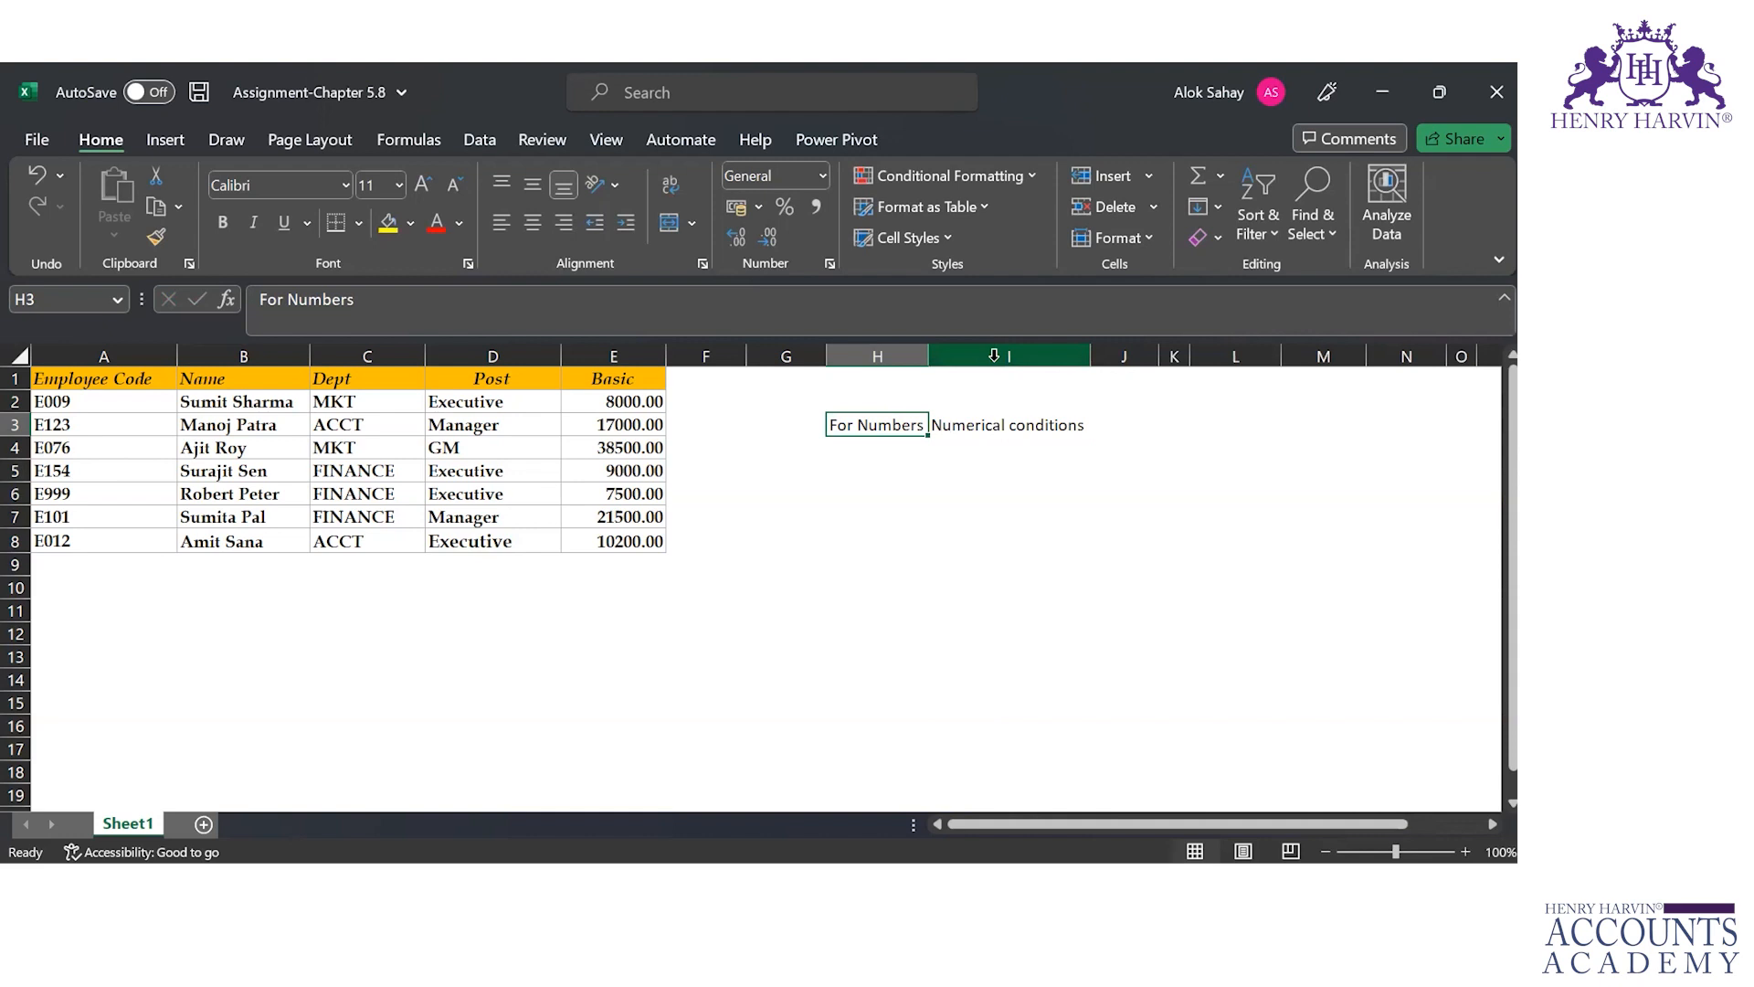
# Enter "Alphabets" in cell H4 beneath the "For Numbers" label.
pyautogui.click(867, 451)
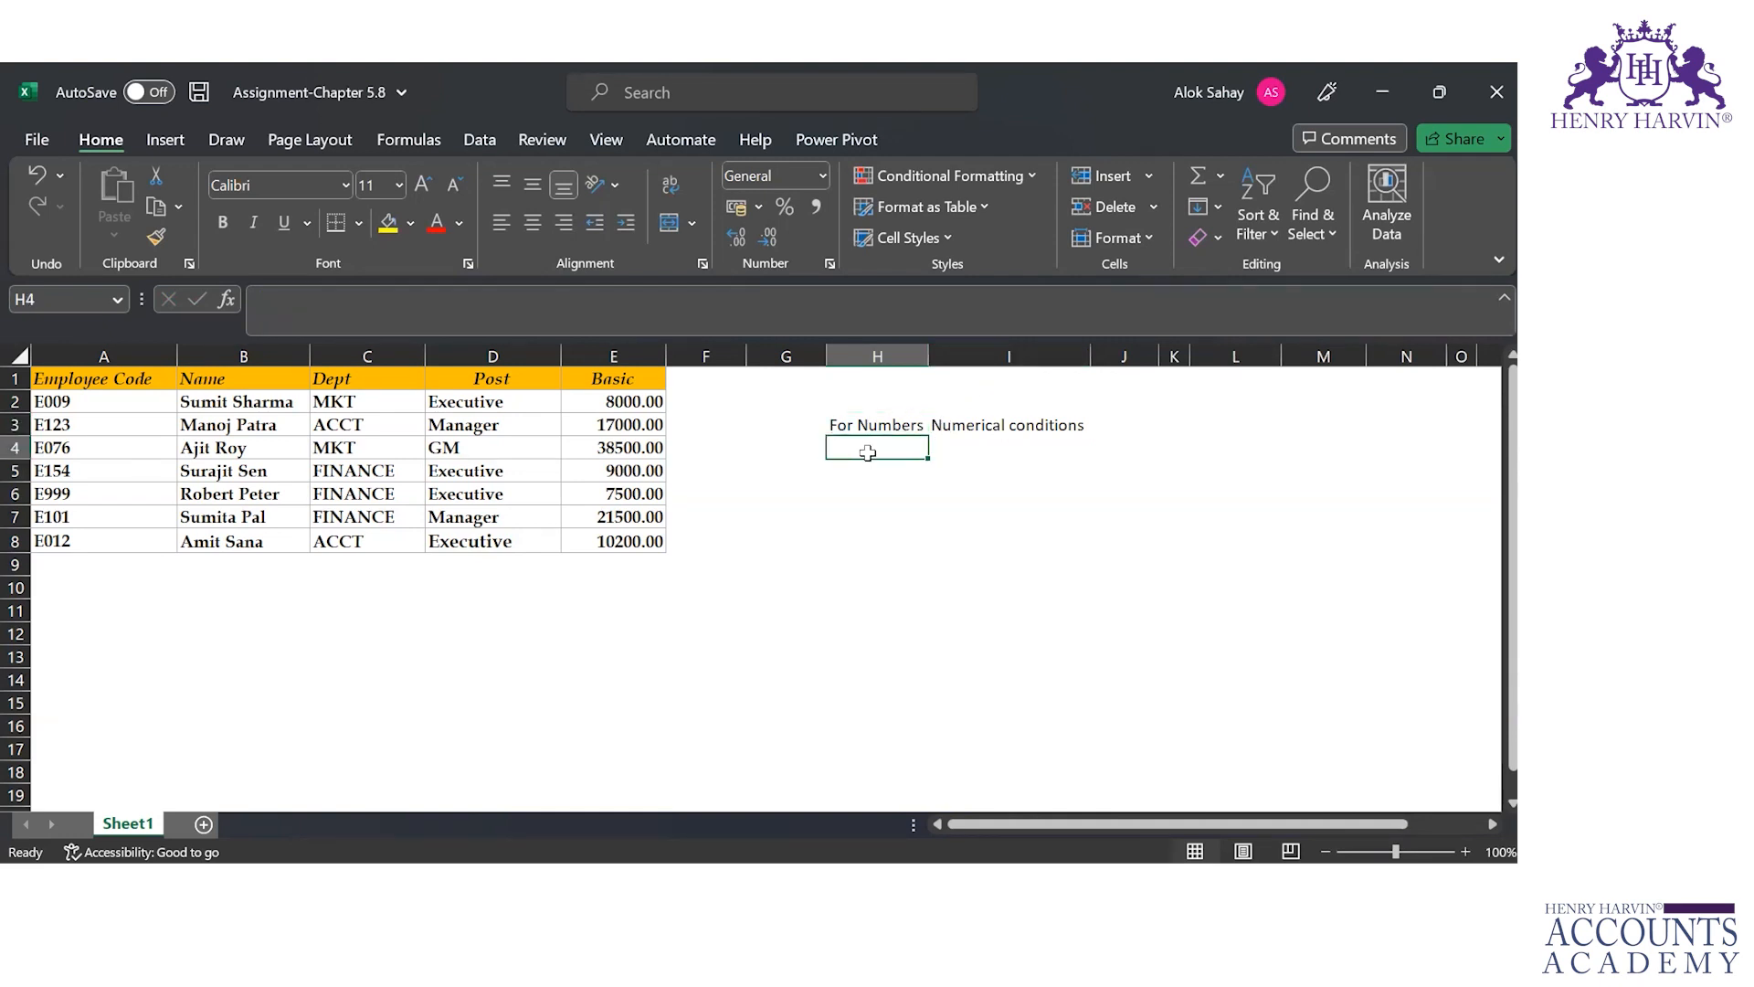
pyautogui.write('Alphabets or')
pyautogui.press('BackSpace')
pyautogui.press('BackSpace')
pyautogui.press('BackSpace')
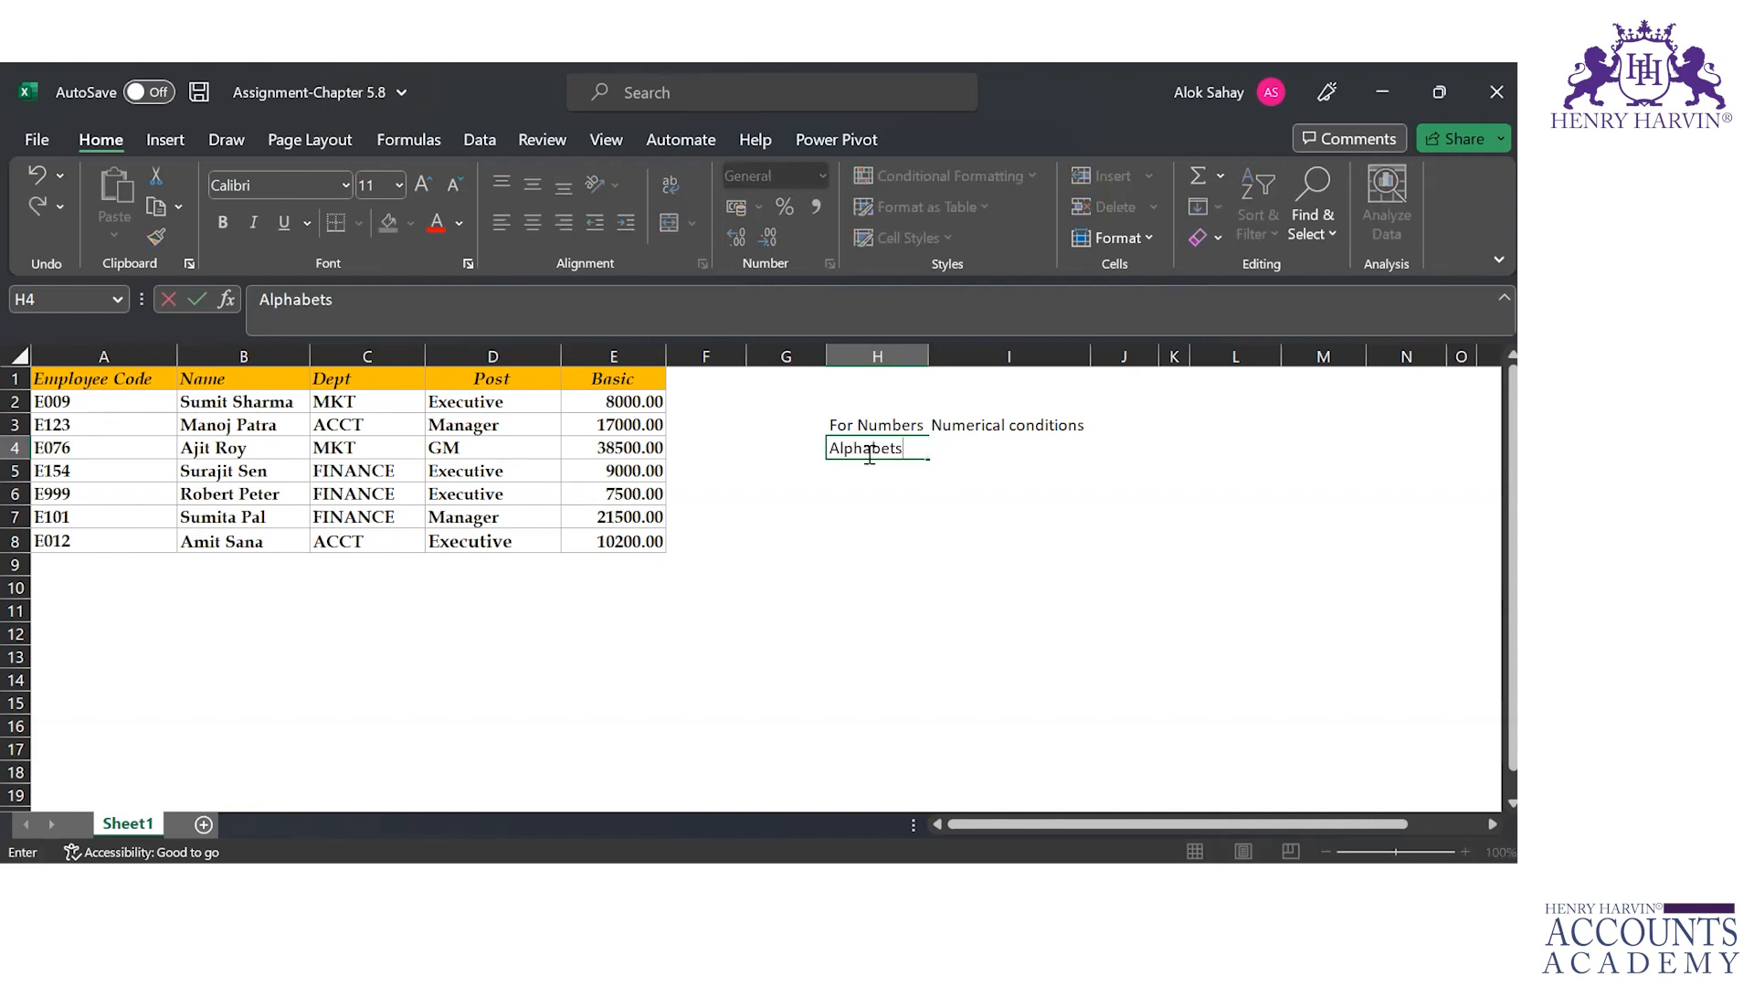
pyautogui.press('Tab')
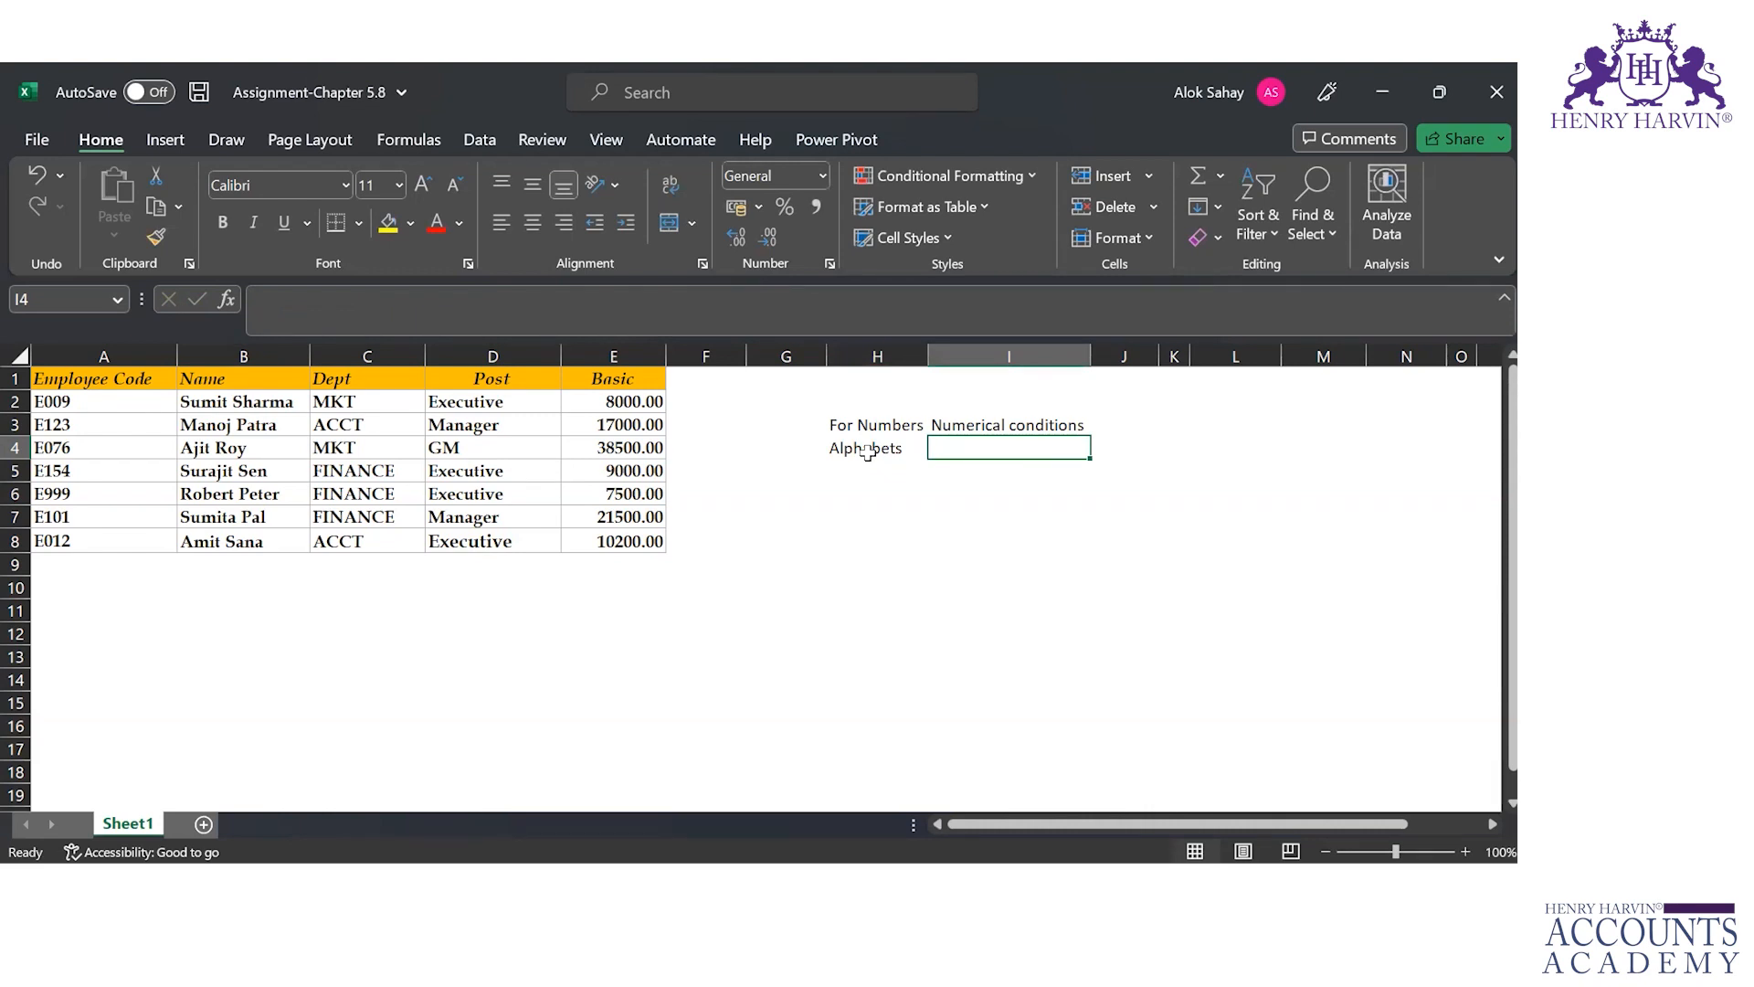
# Replace the entry in H4 with "Text" and enter "Alphabetical conditions" in I4.
pyautogui.click(867, 451)
pyautogui.write('Text')
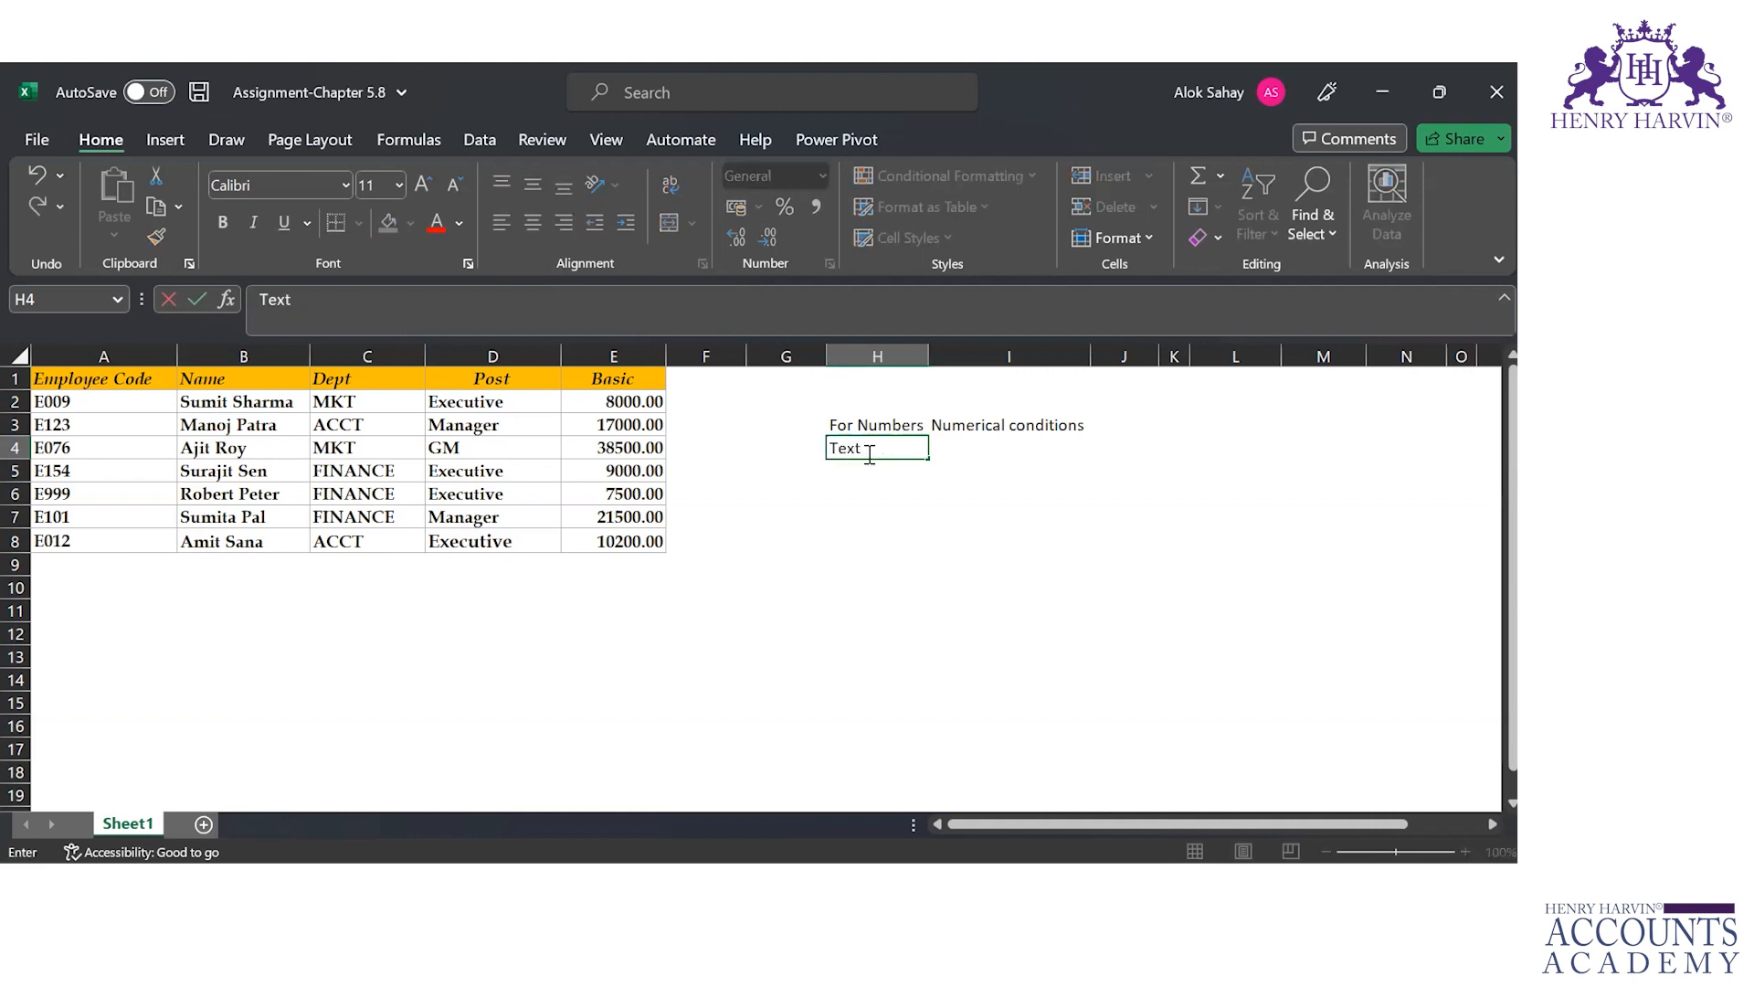
pyautogui.press('Tab')
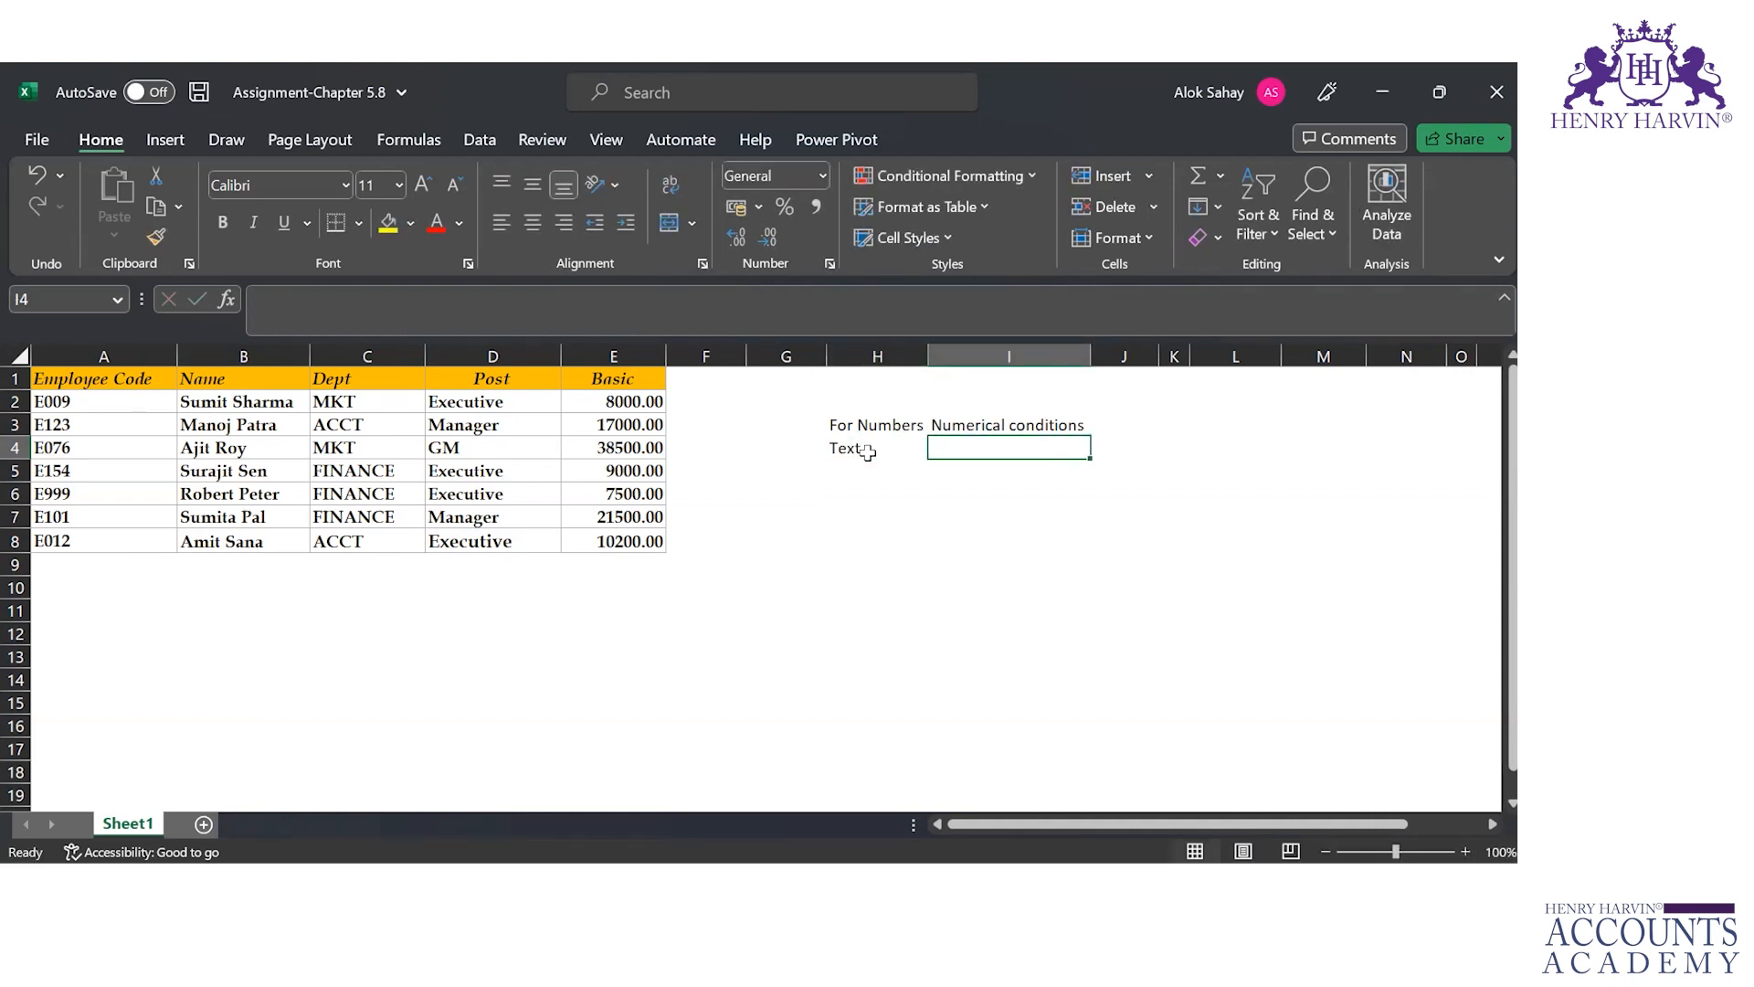
pyautogui.write('Alphabetical conditions')
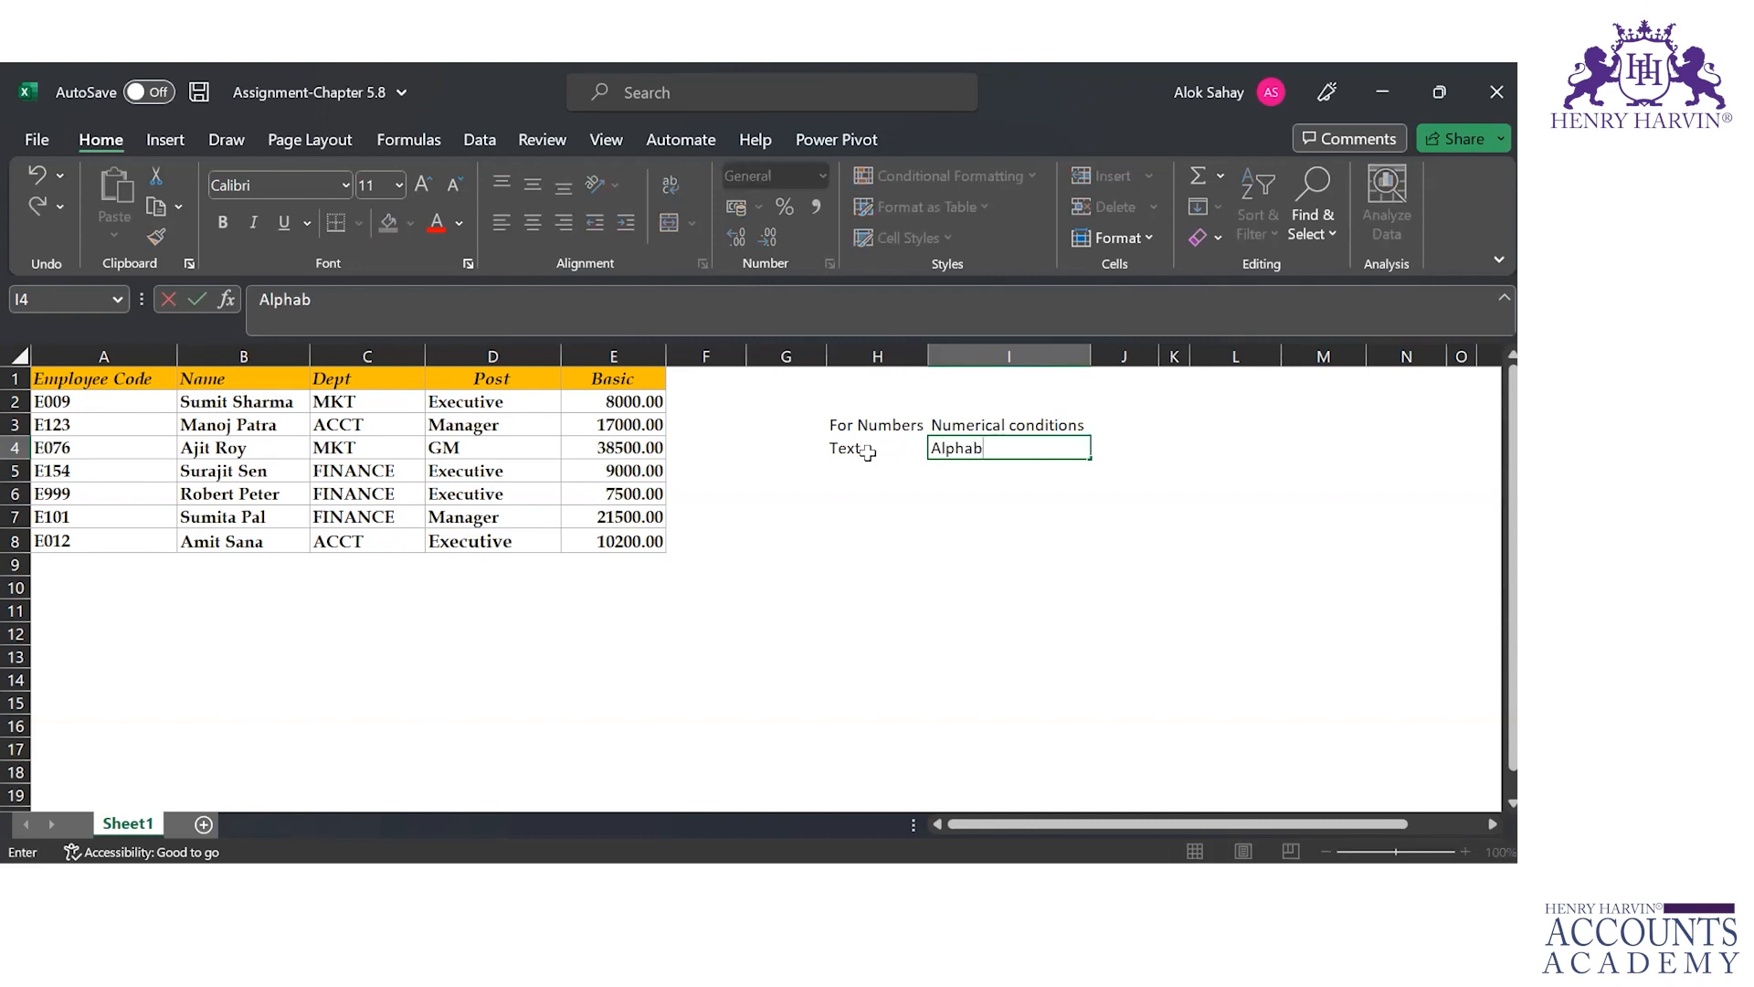
pyautogui.press('Return')
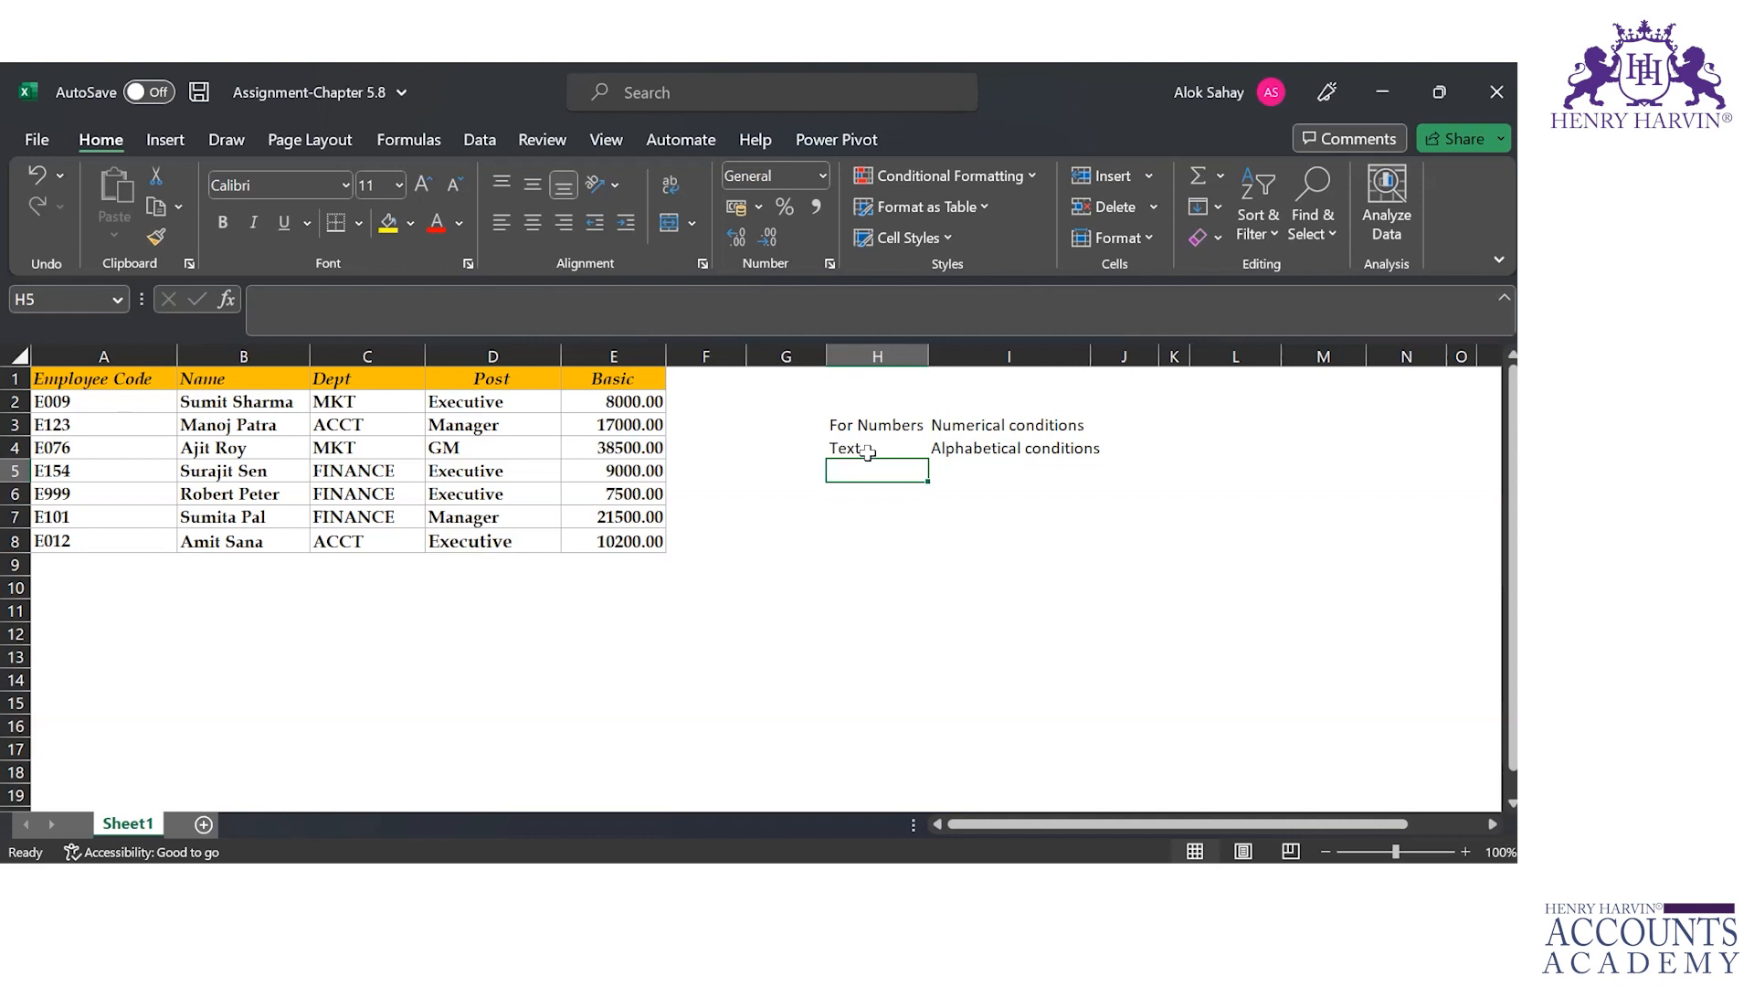
# Enter the note "Whne you need to apply some formula as a condition." in cell H5.
pyautogui.write('Whne y')
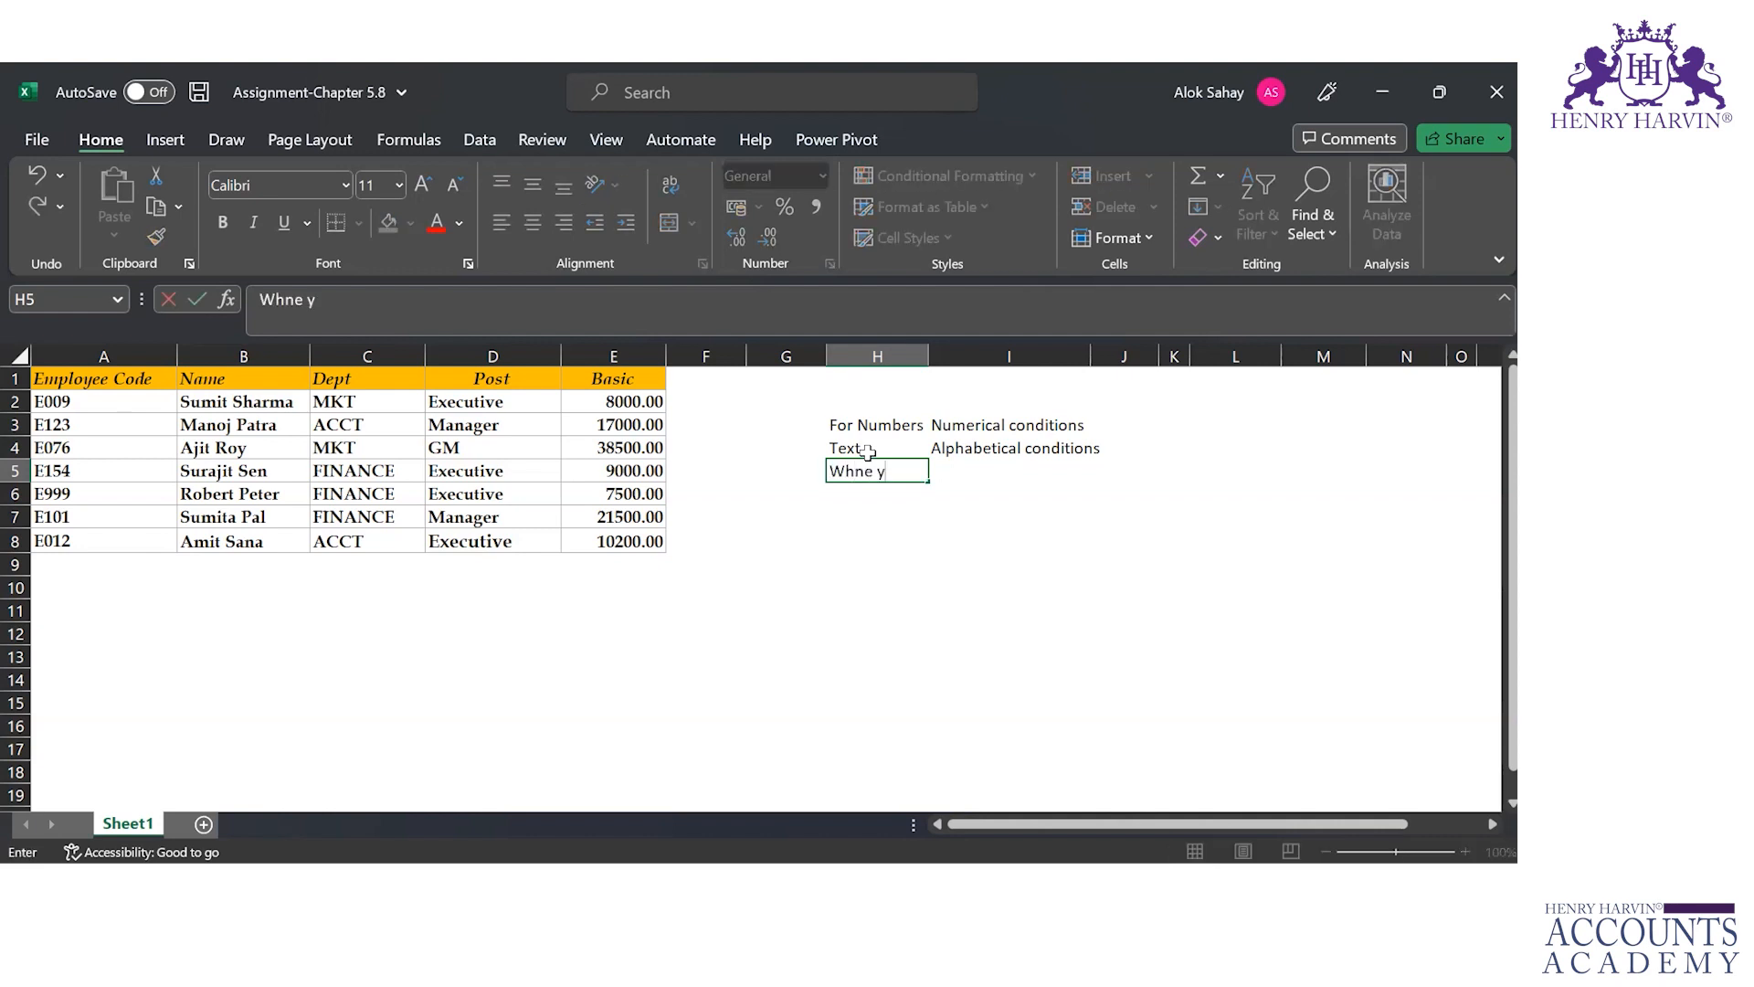
pyautogui.write('ou need to appl')
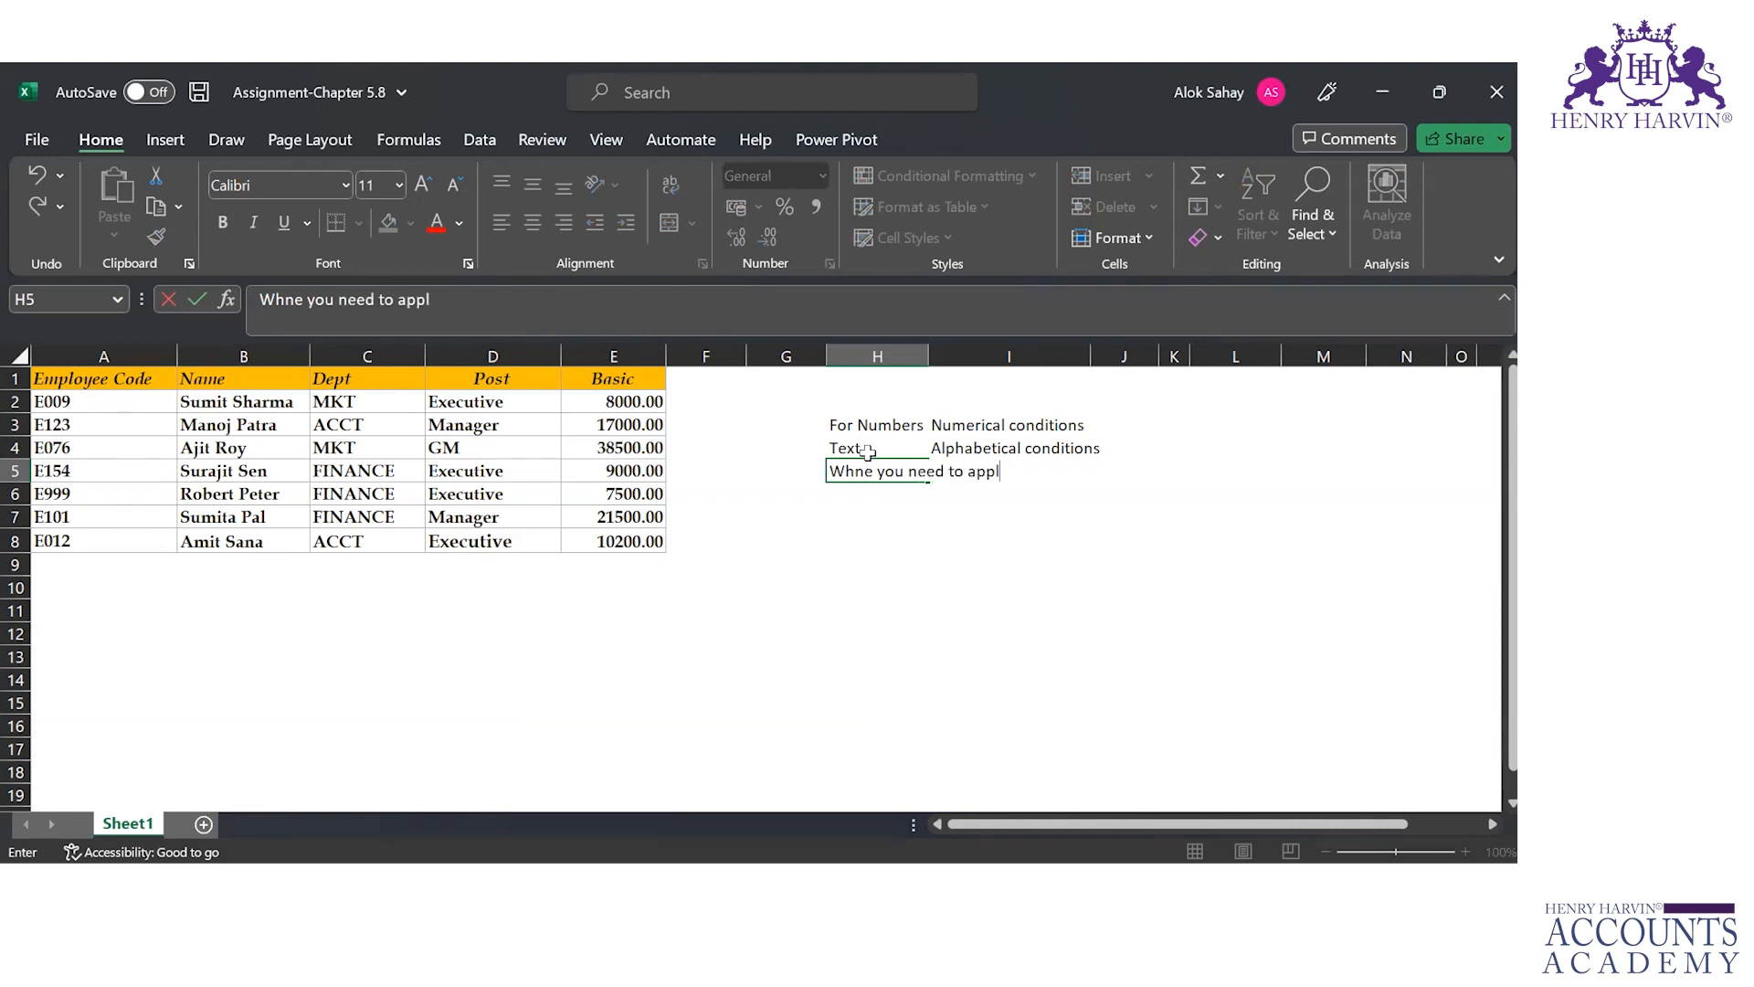
pyautogui.write('y some formul')
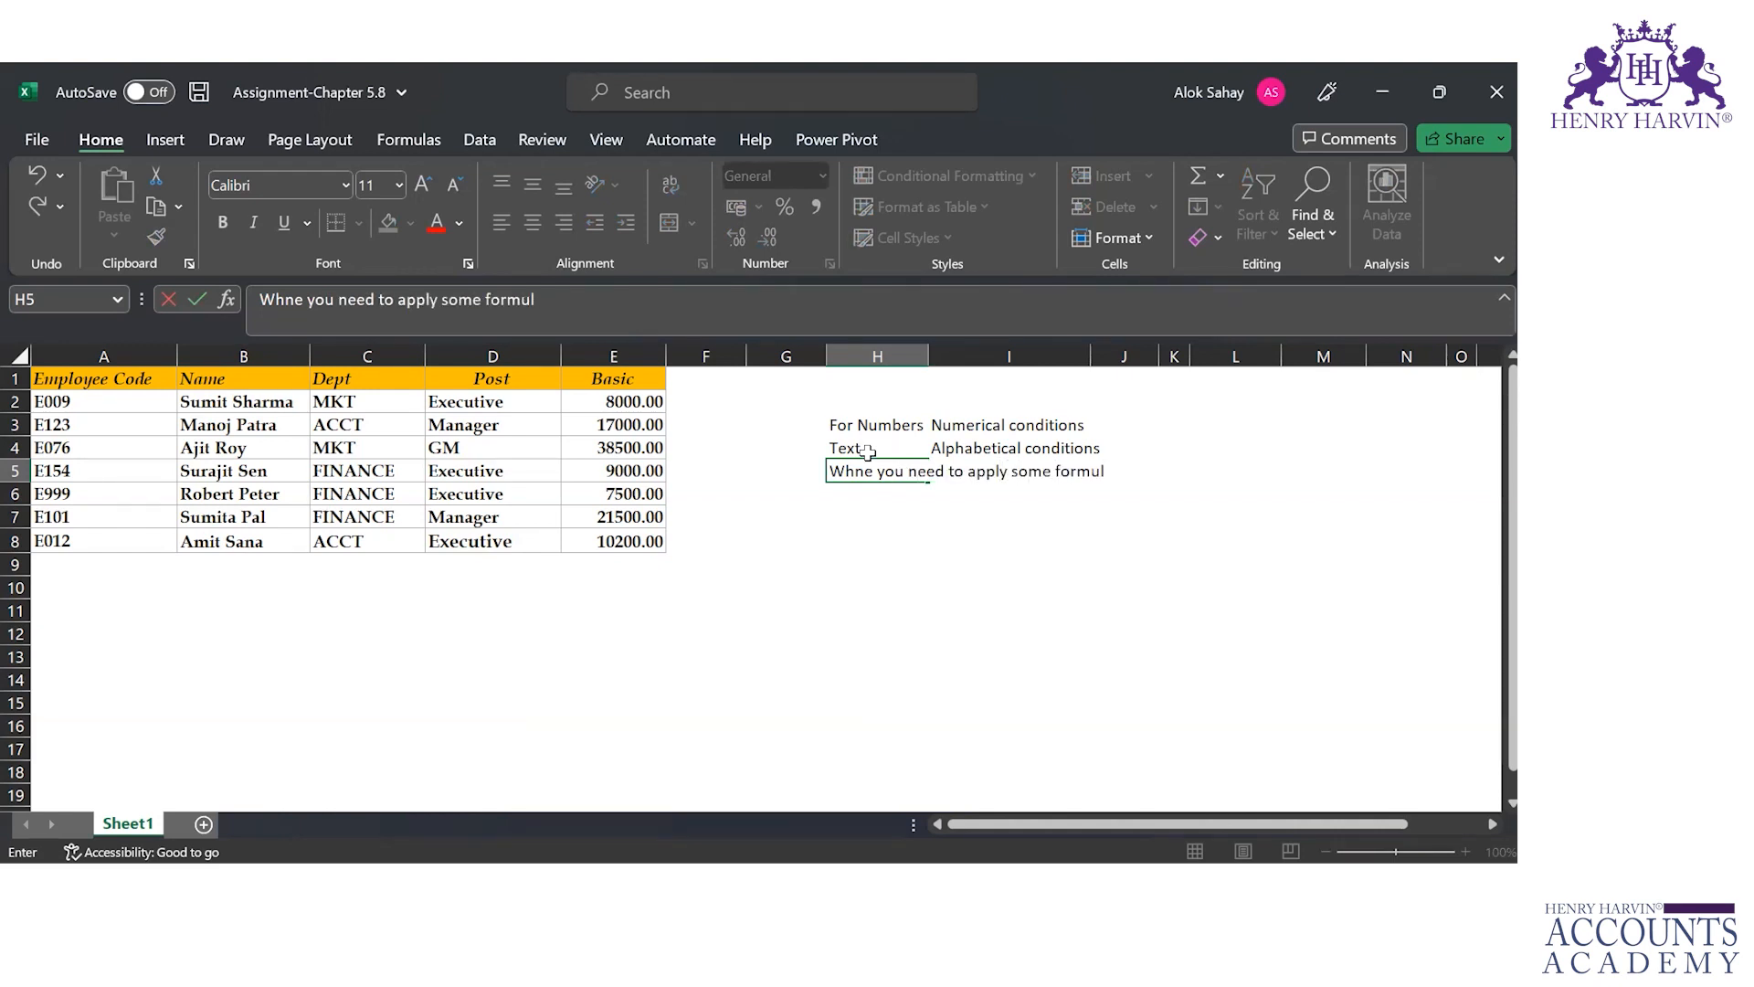
pyautogui.write('a as a condition.')
pyautogui.hotkey('ctrl', 'Return')
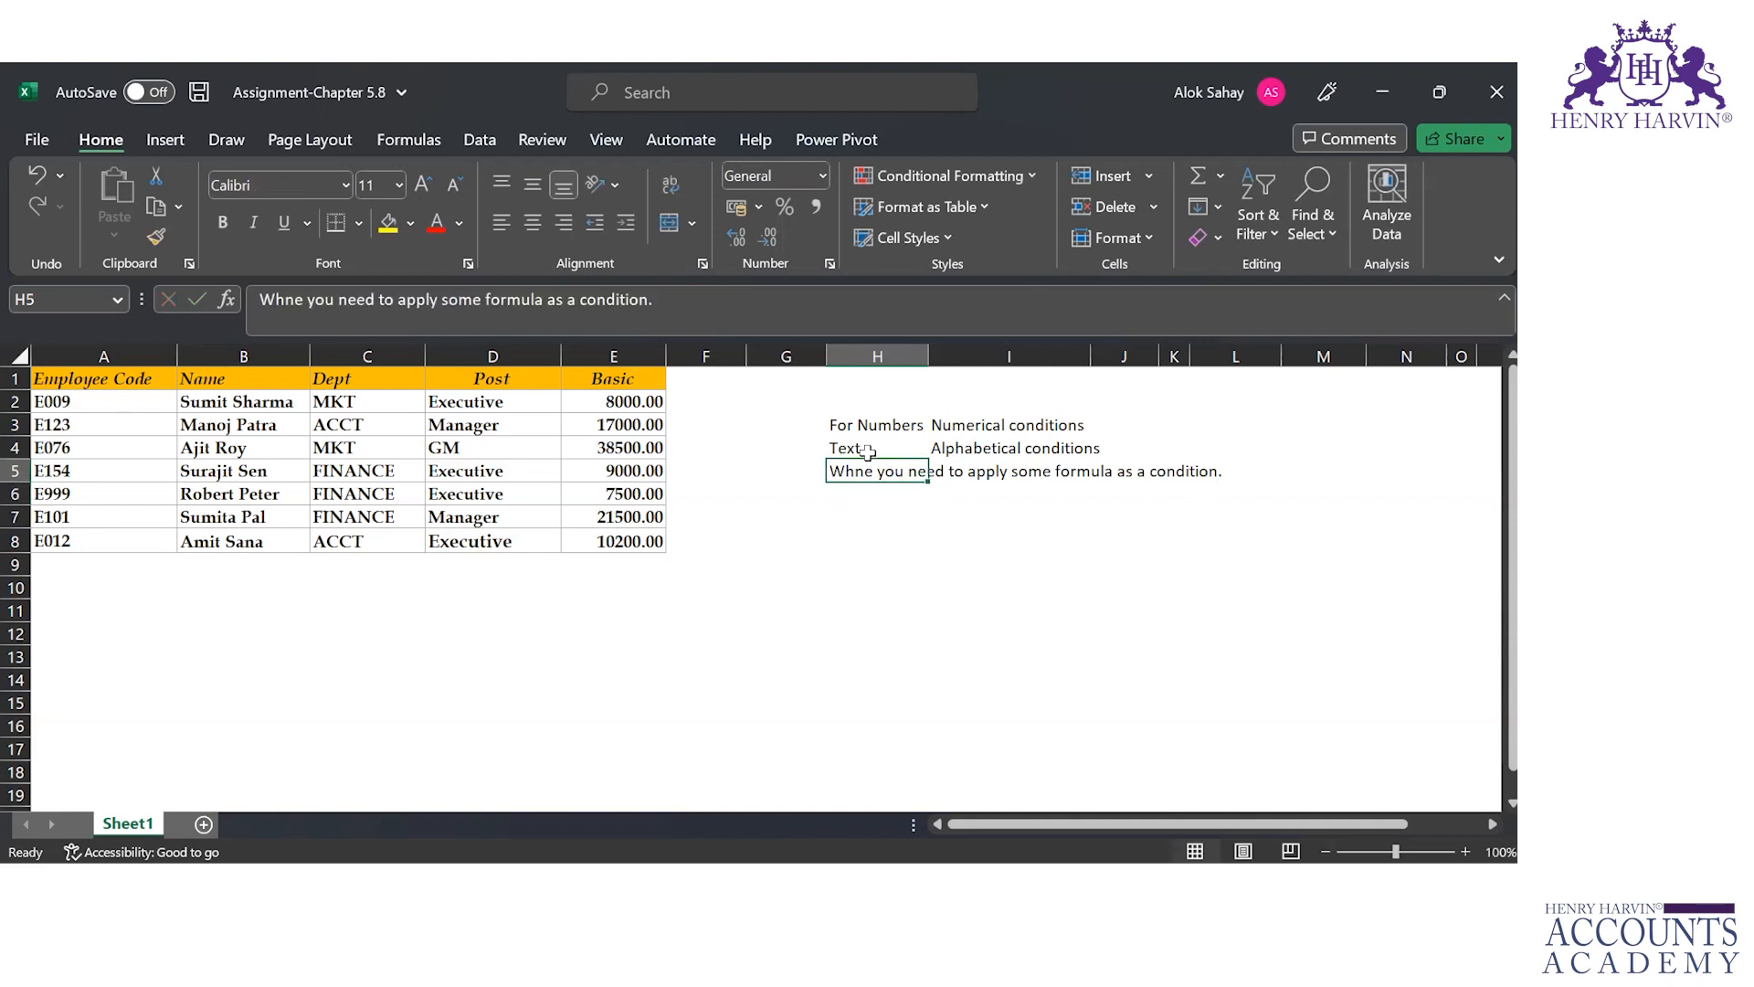
# Correct the misspelled first word of the note in H5 to "When".
pyautogui.click(297, 304)
pyautogui.click(297, 304)
pyautogui.press('BackSpace')
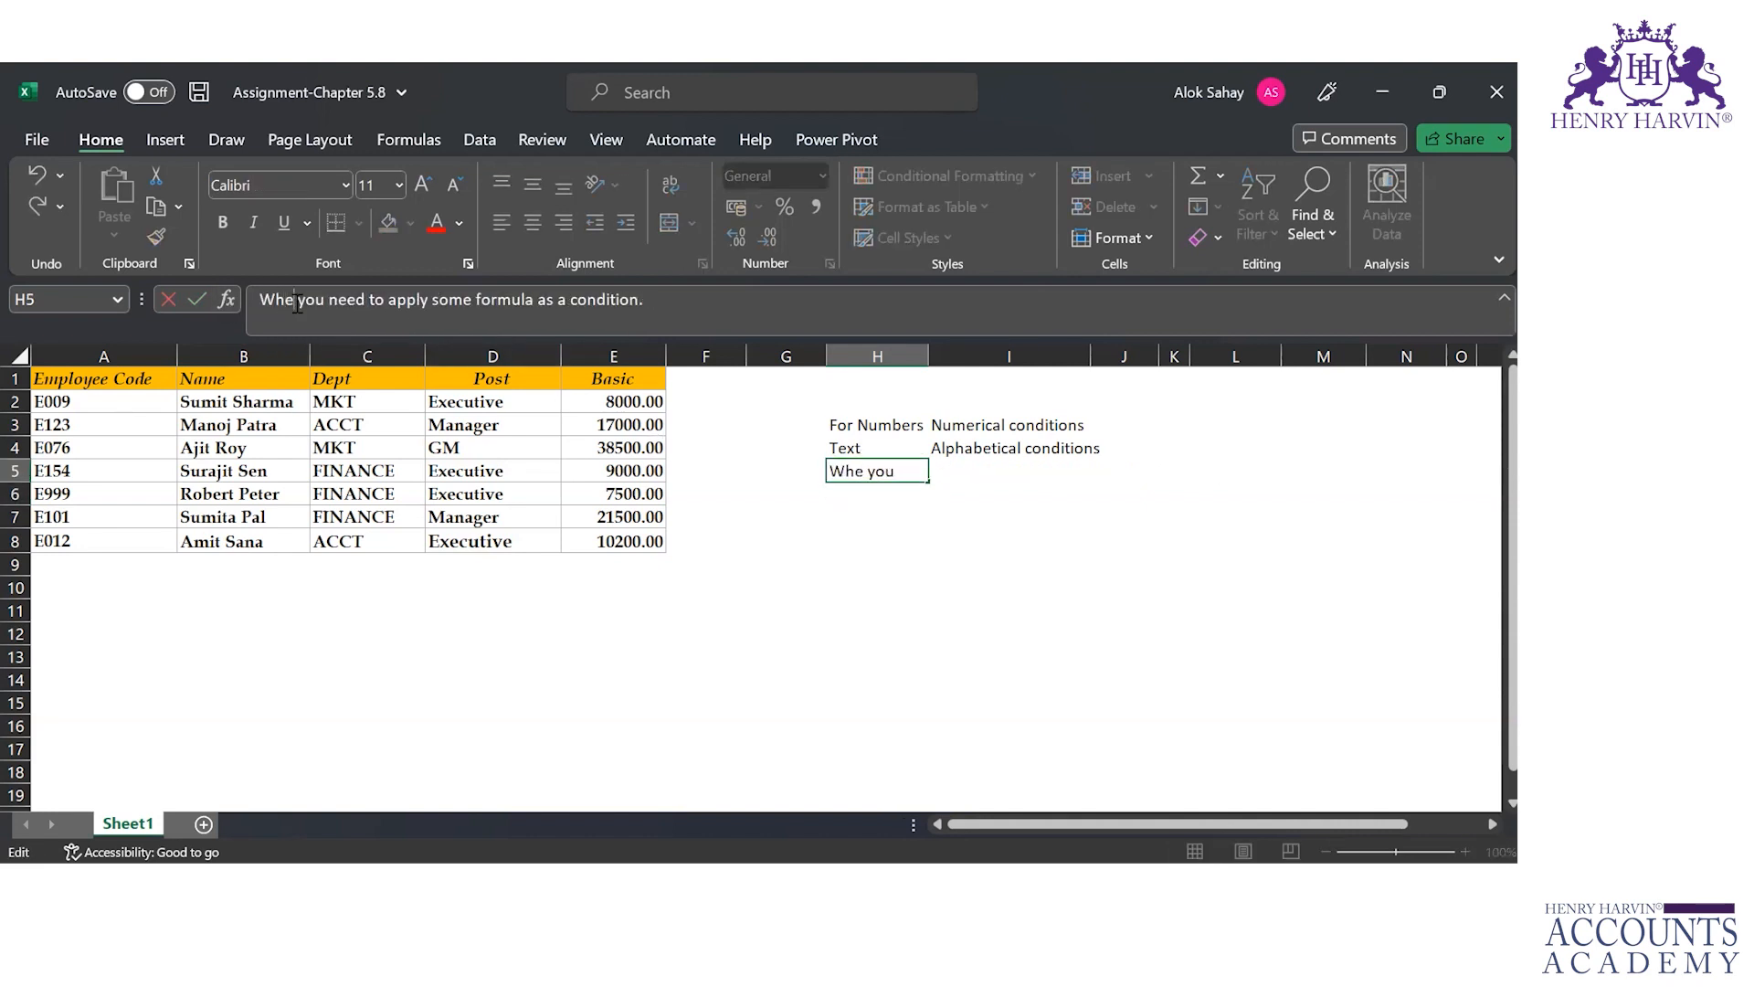
pyautogui.write('n')
pyautogui.press('Return')
pyautogui.press('Up')
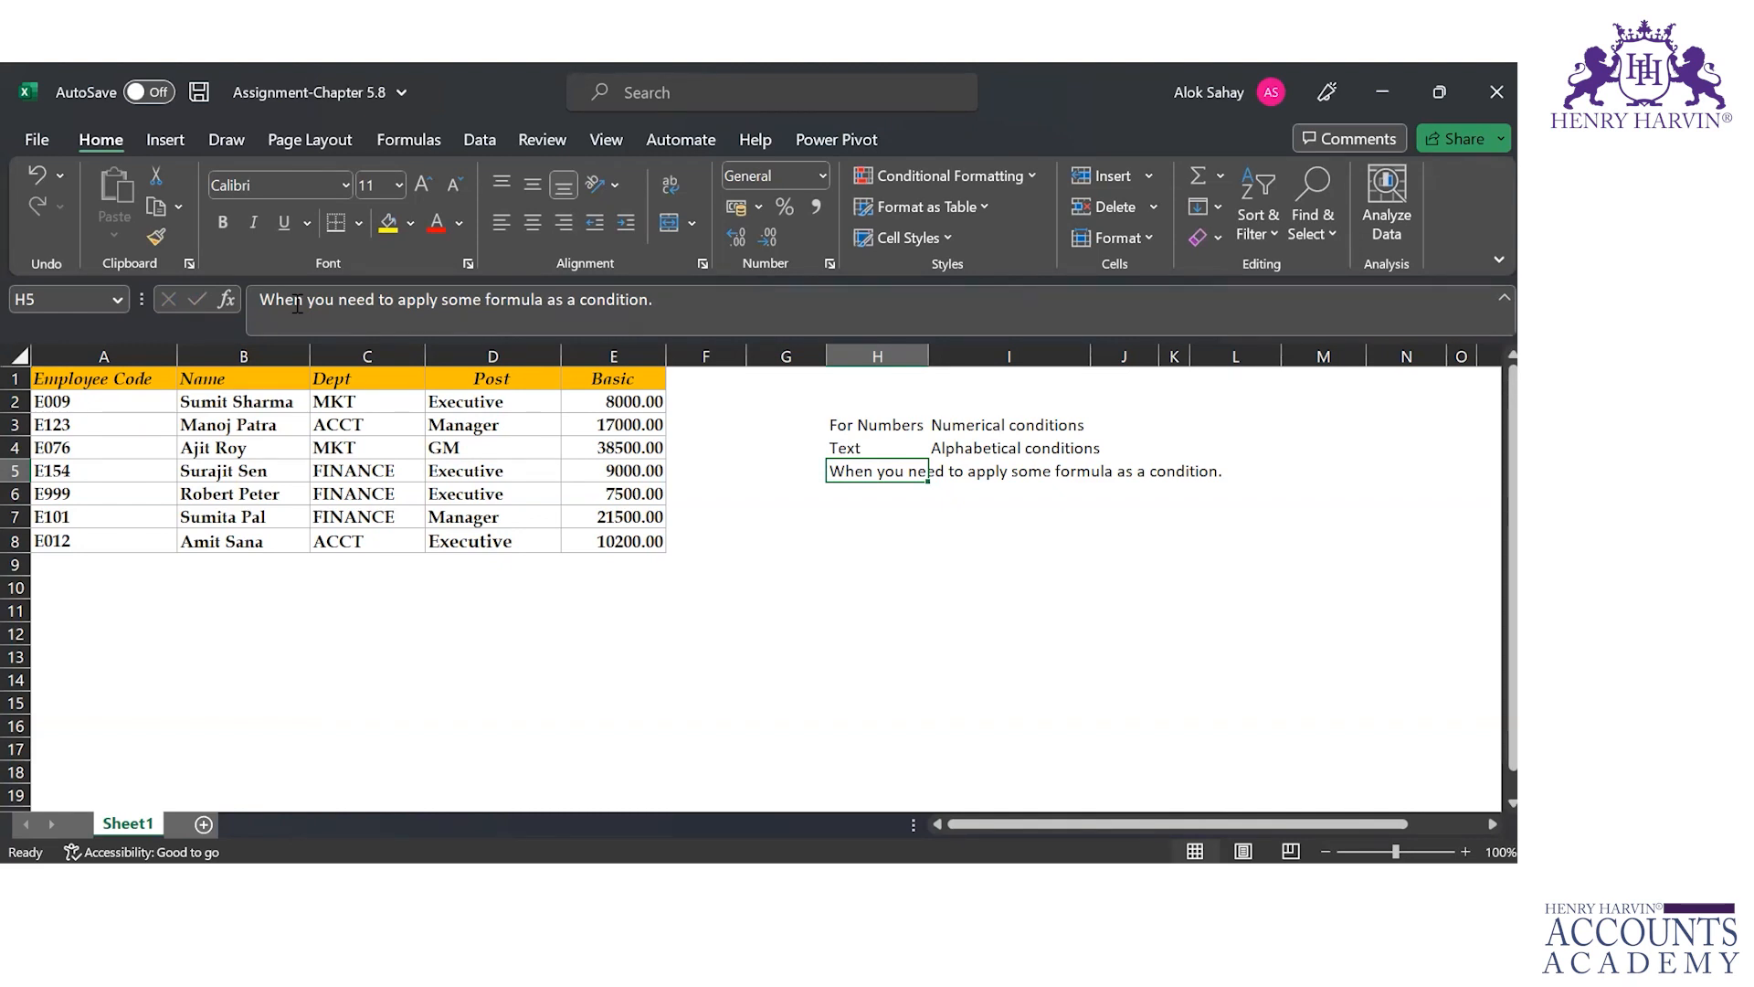
# Set up a Less Than highlight rule with the value 10000 for the Basic salaries in E2:E8.
pyautogui.click(589, 399)
pyautogui.hotkey('ctrl', 'shift', 'Down')
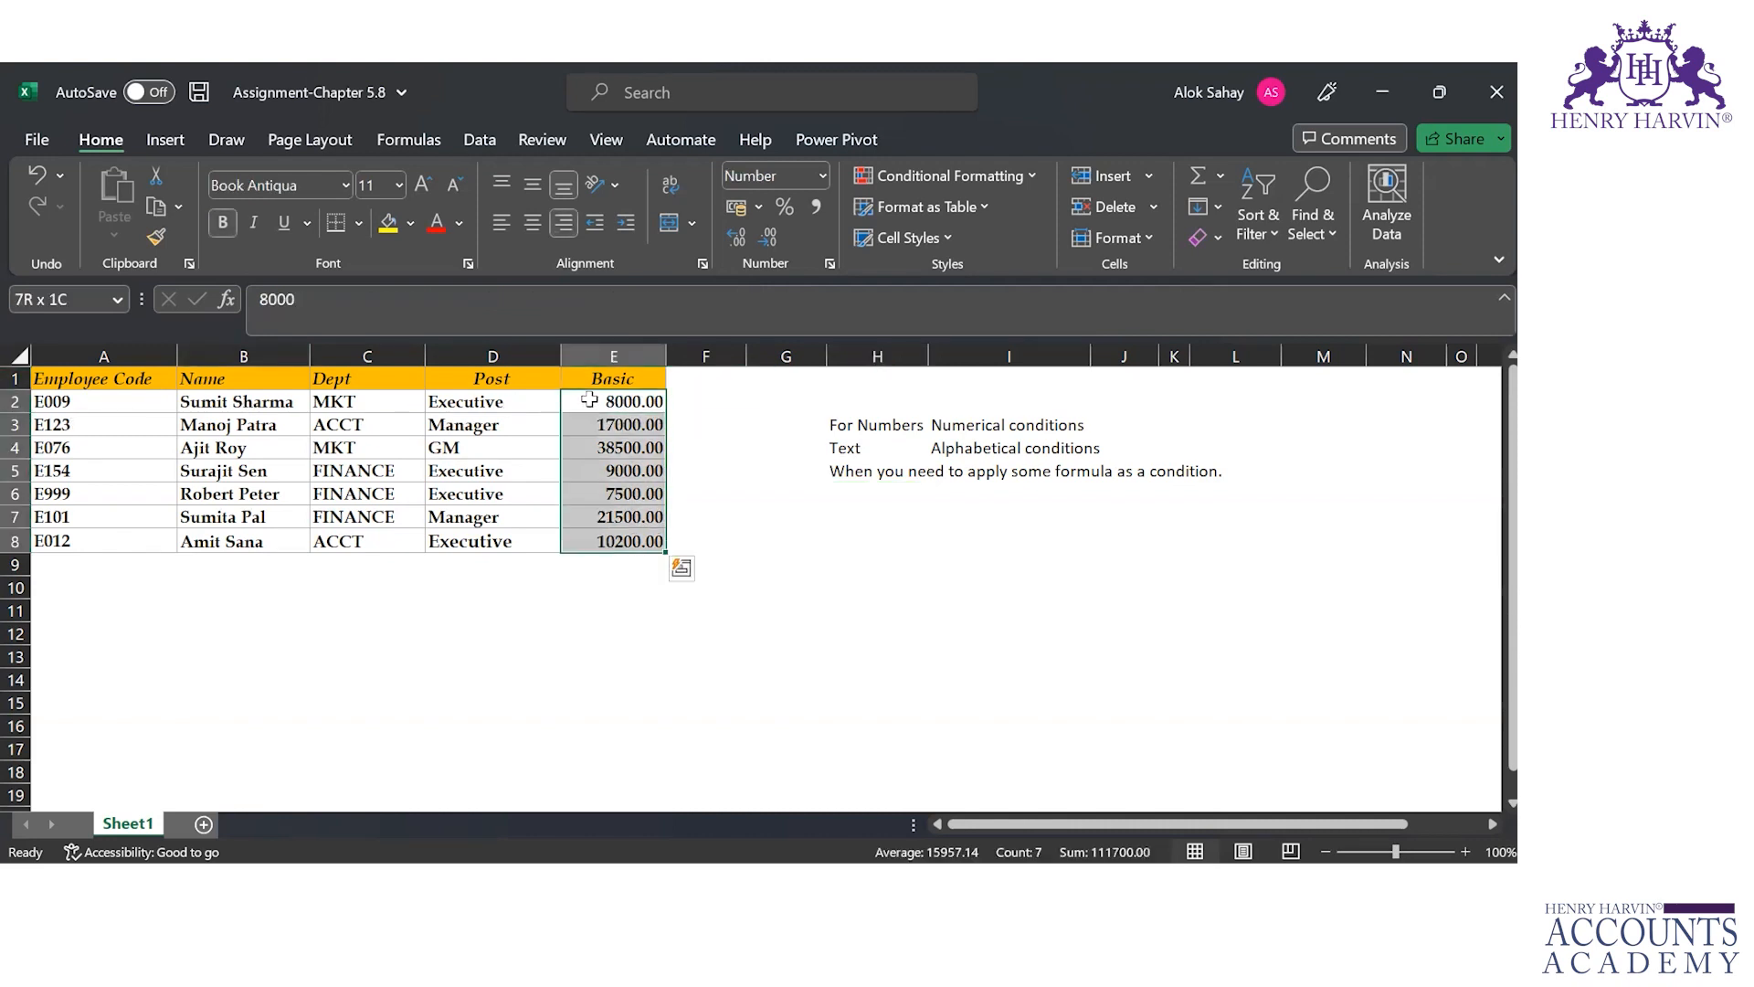
pyautogui.click(1035, 168)
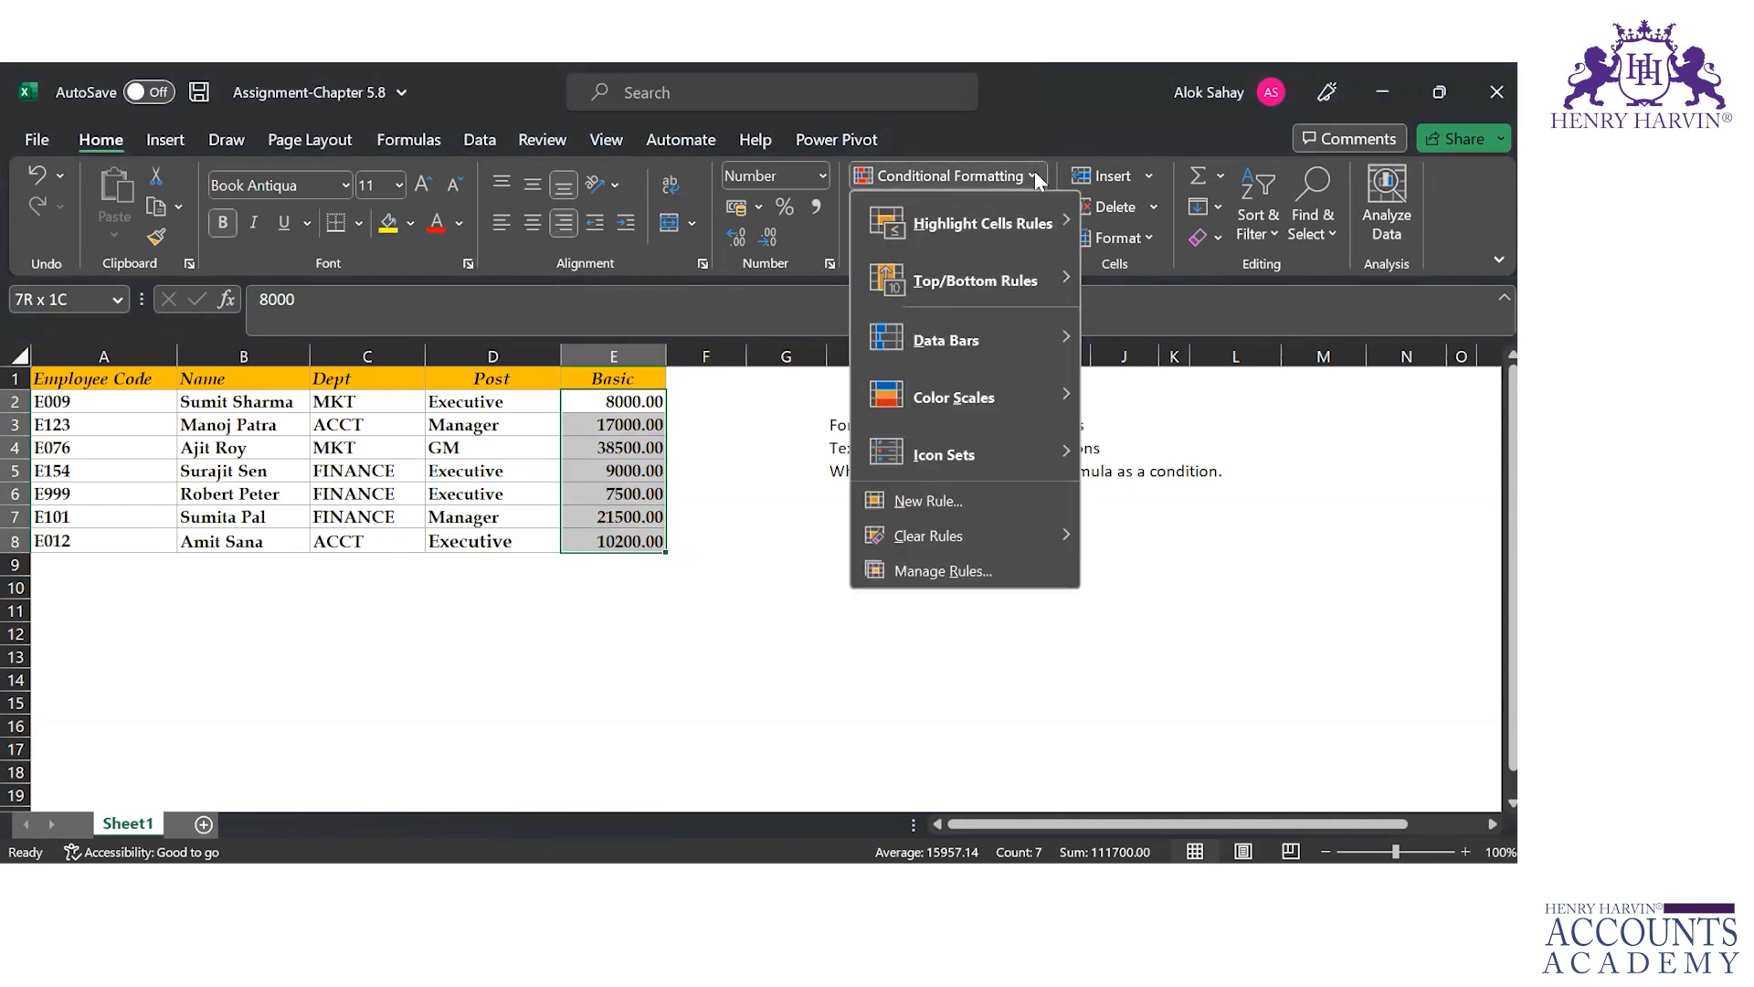
pyautogui.moveTo(1065, 222)
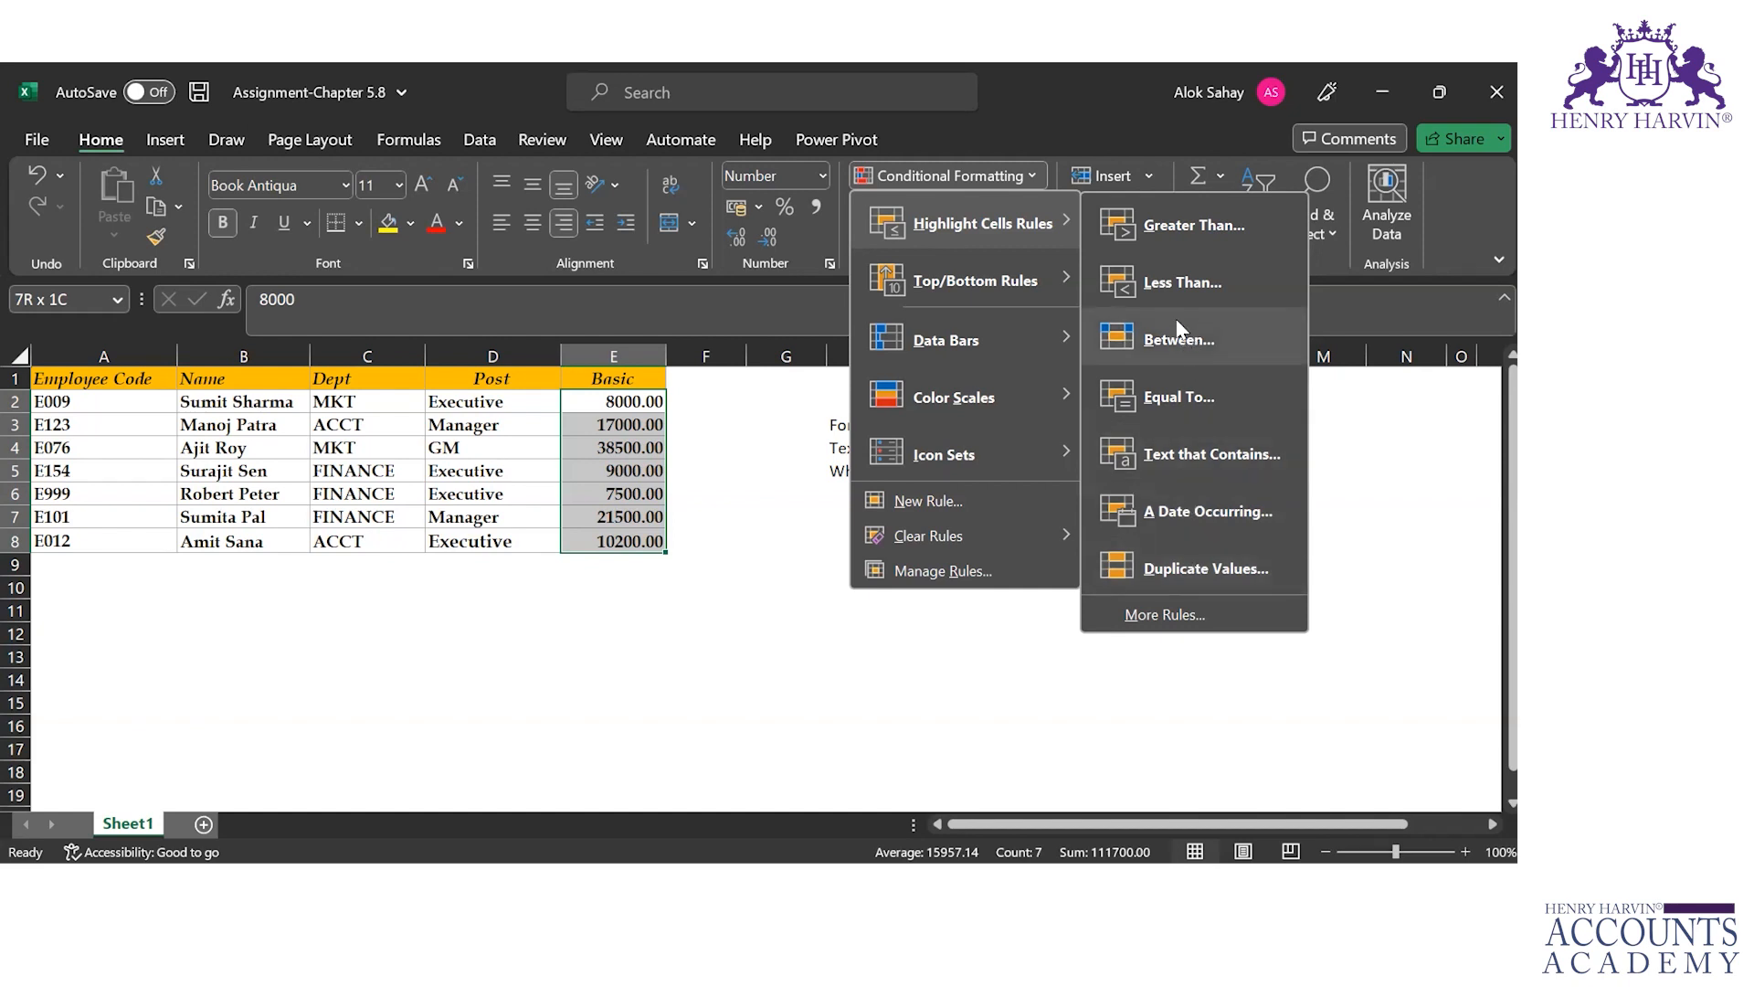
pyautogui.click(1160, 281)
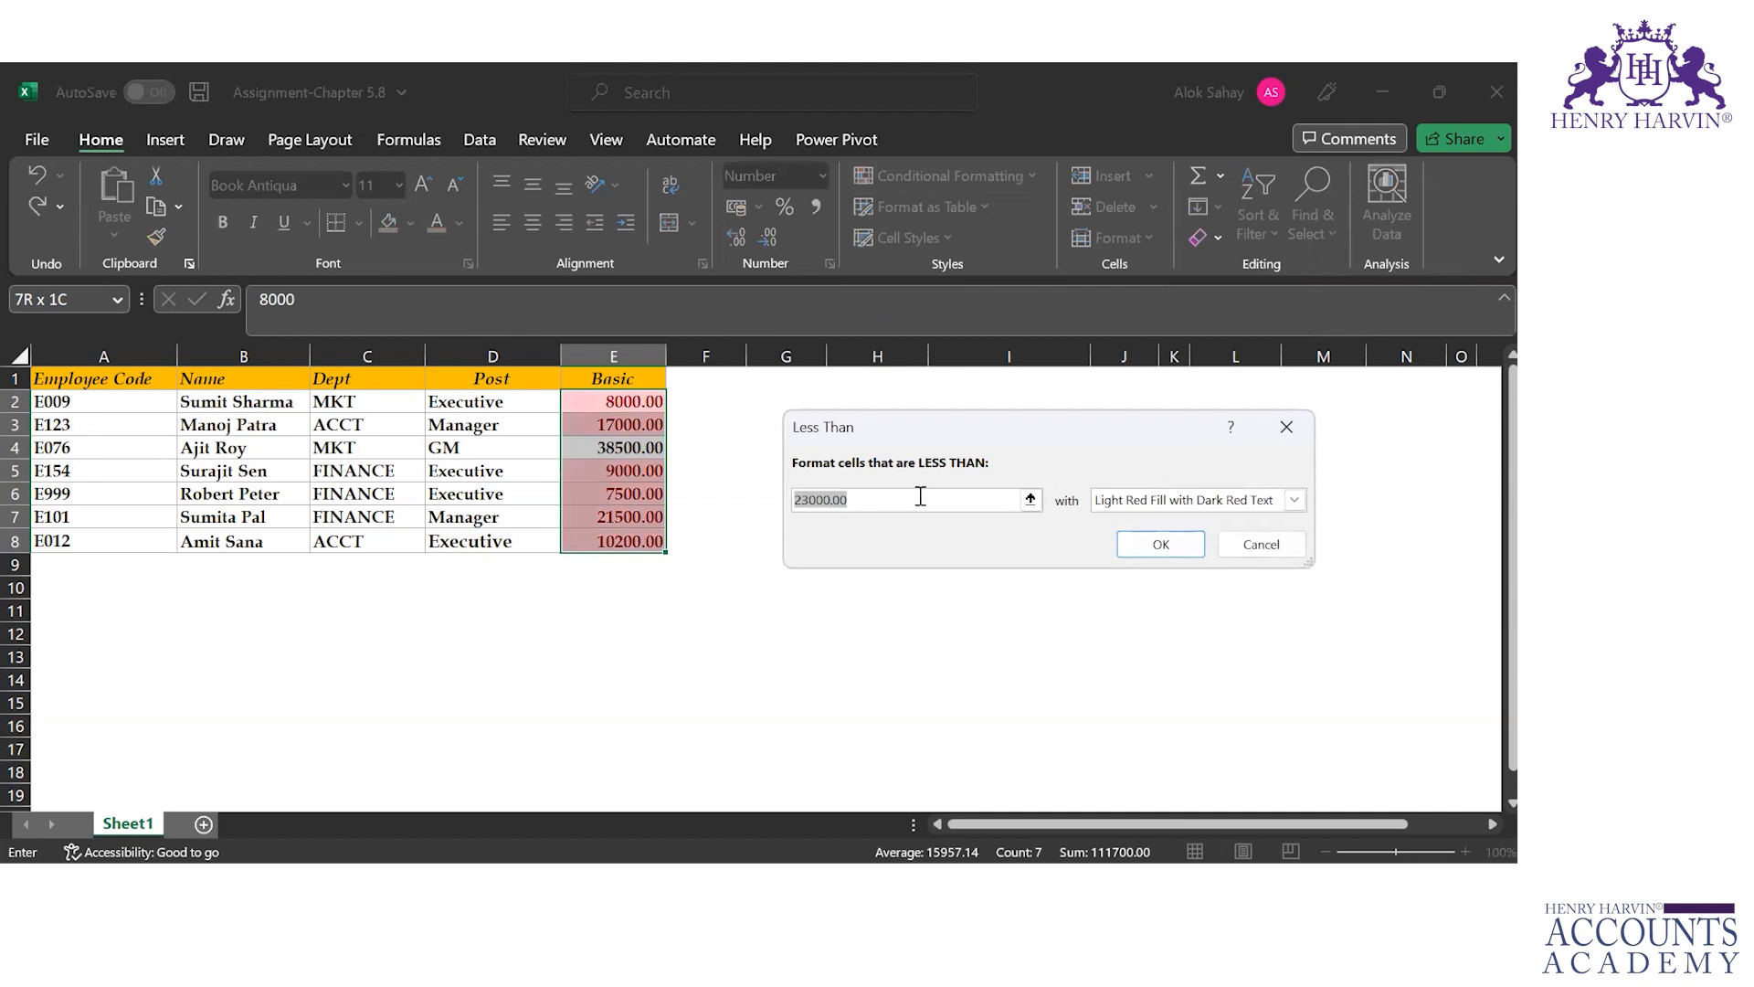
pyautogui.write('10000')
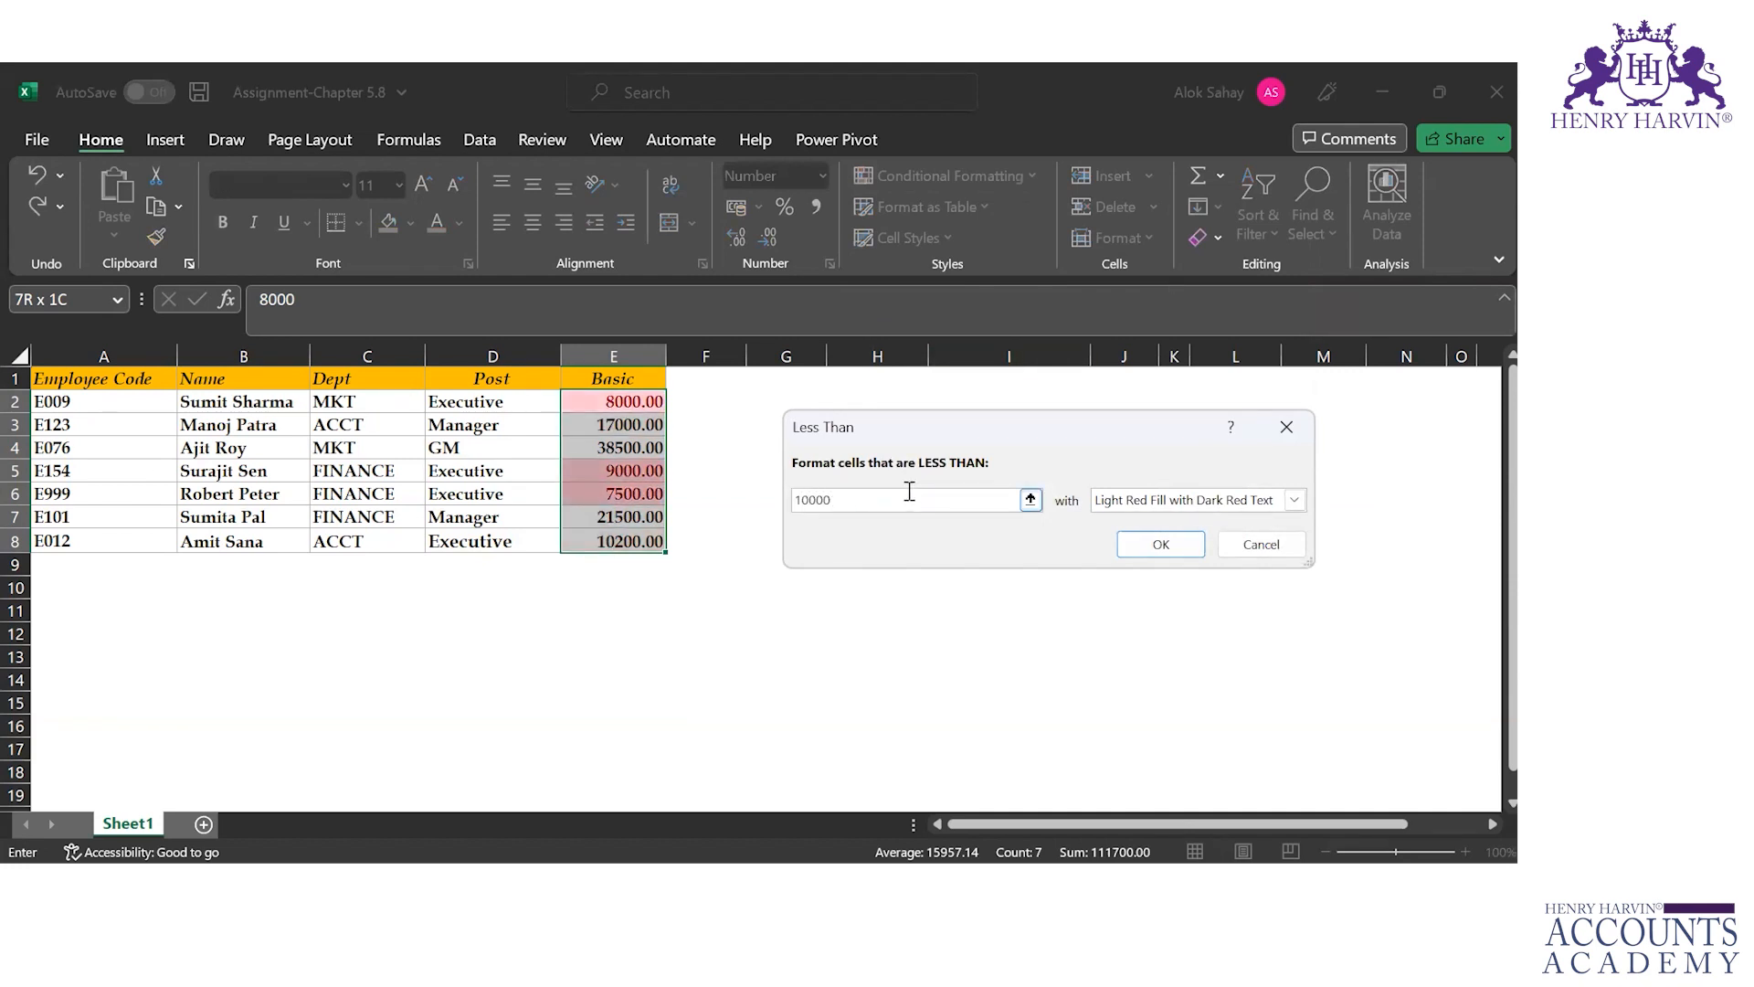
# Define a custom format for the Less Than rule with single underline, blue font colour and Bold Italic style.
pyautogui.click(1298, 501)
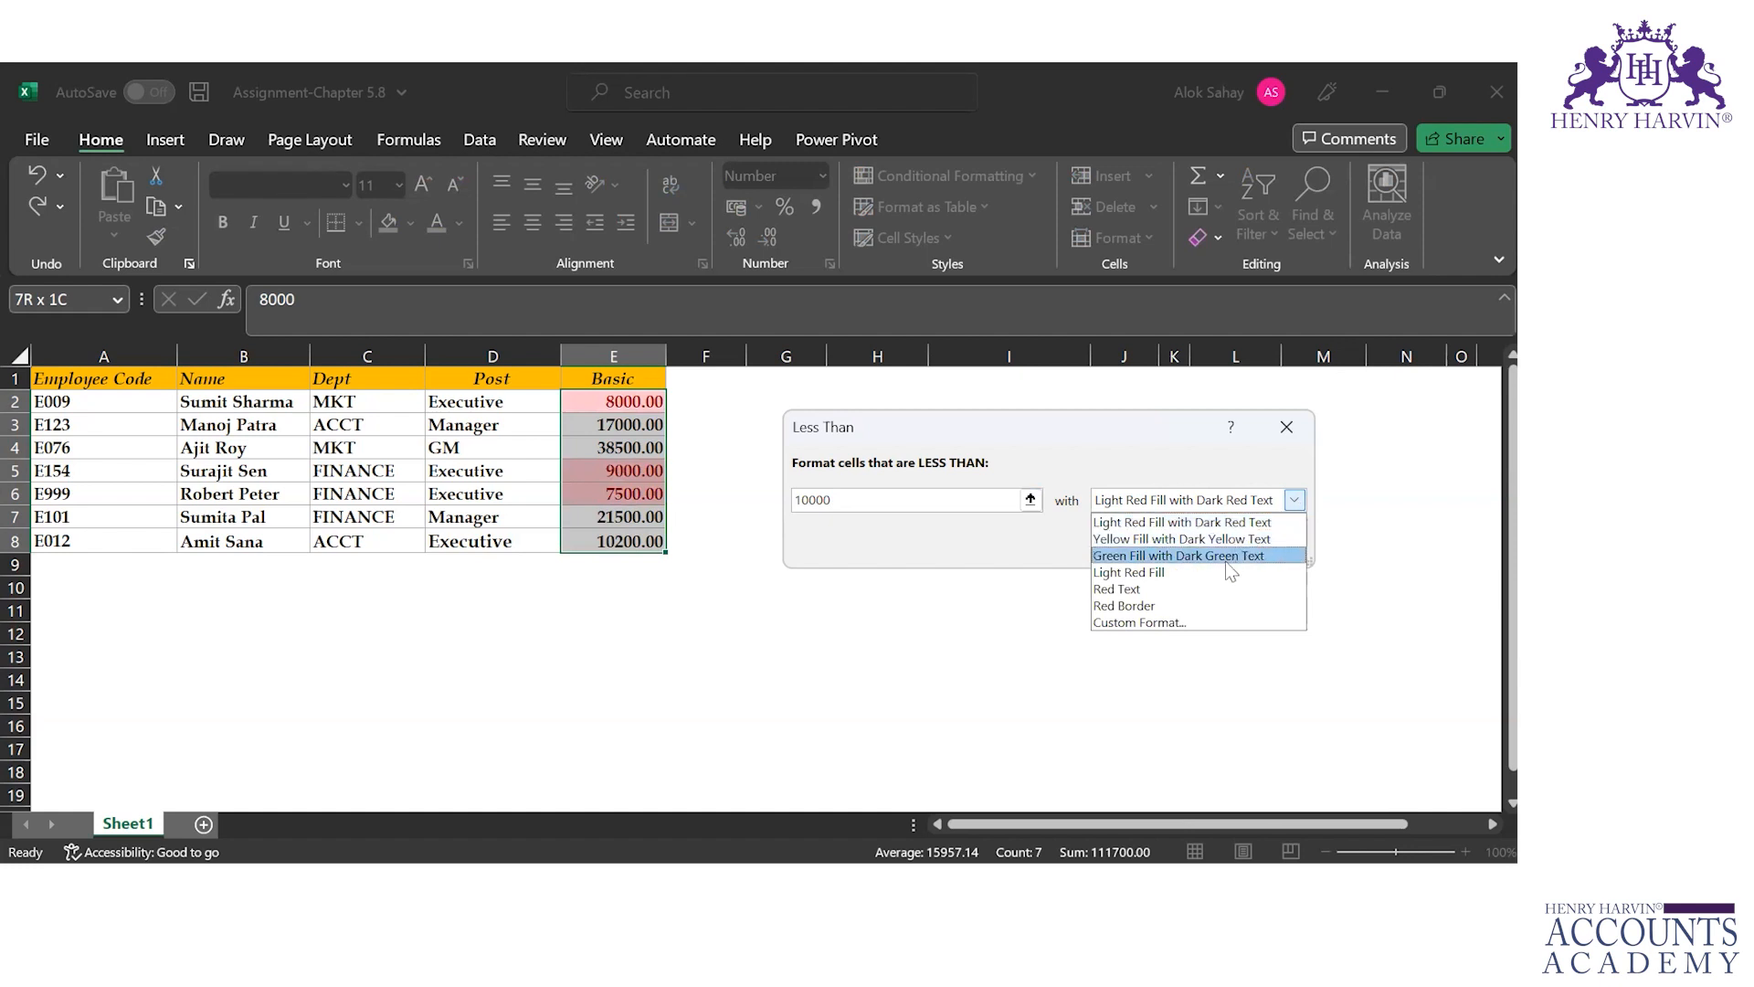
pyautogui.click(1167, 625)
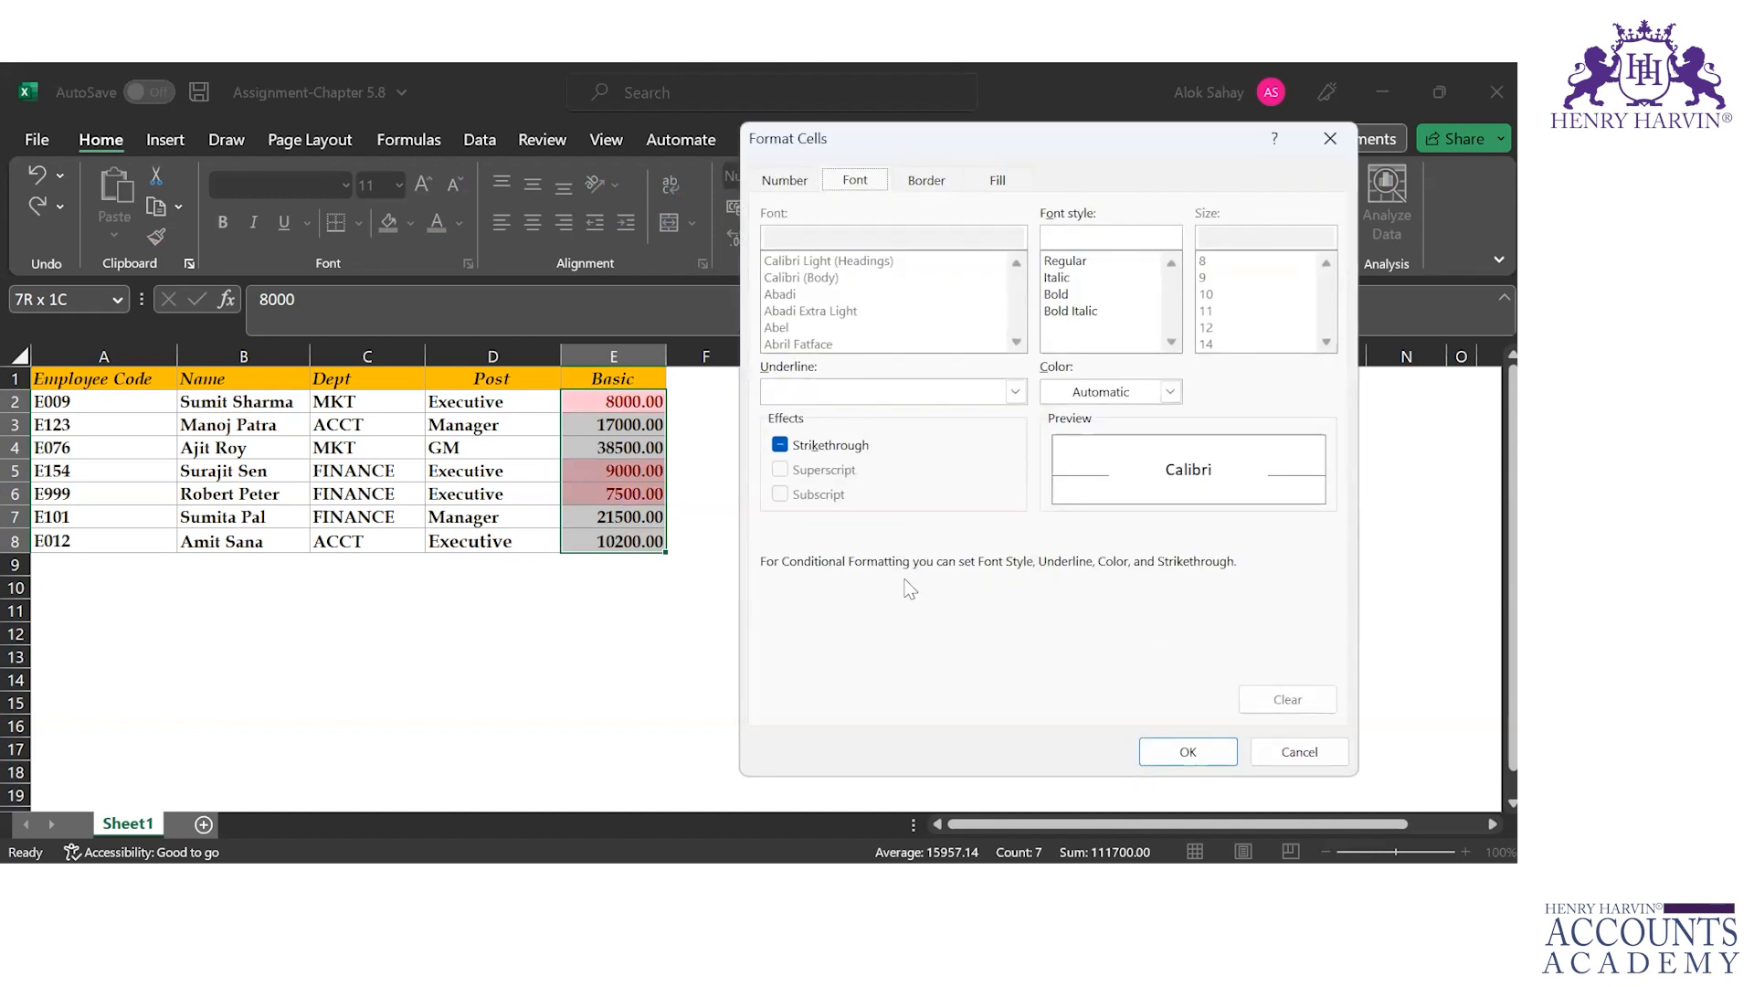
pyautogui.click(1015, 396)
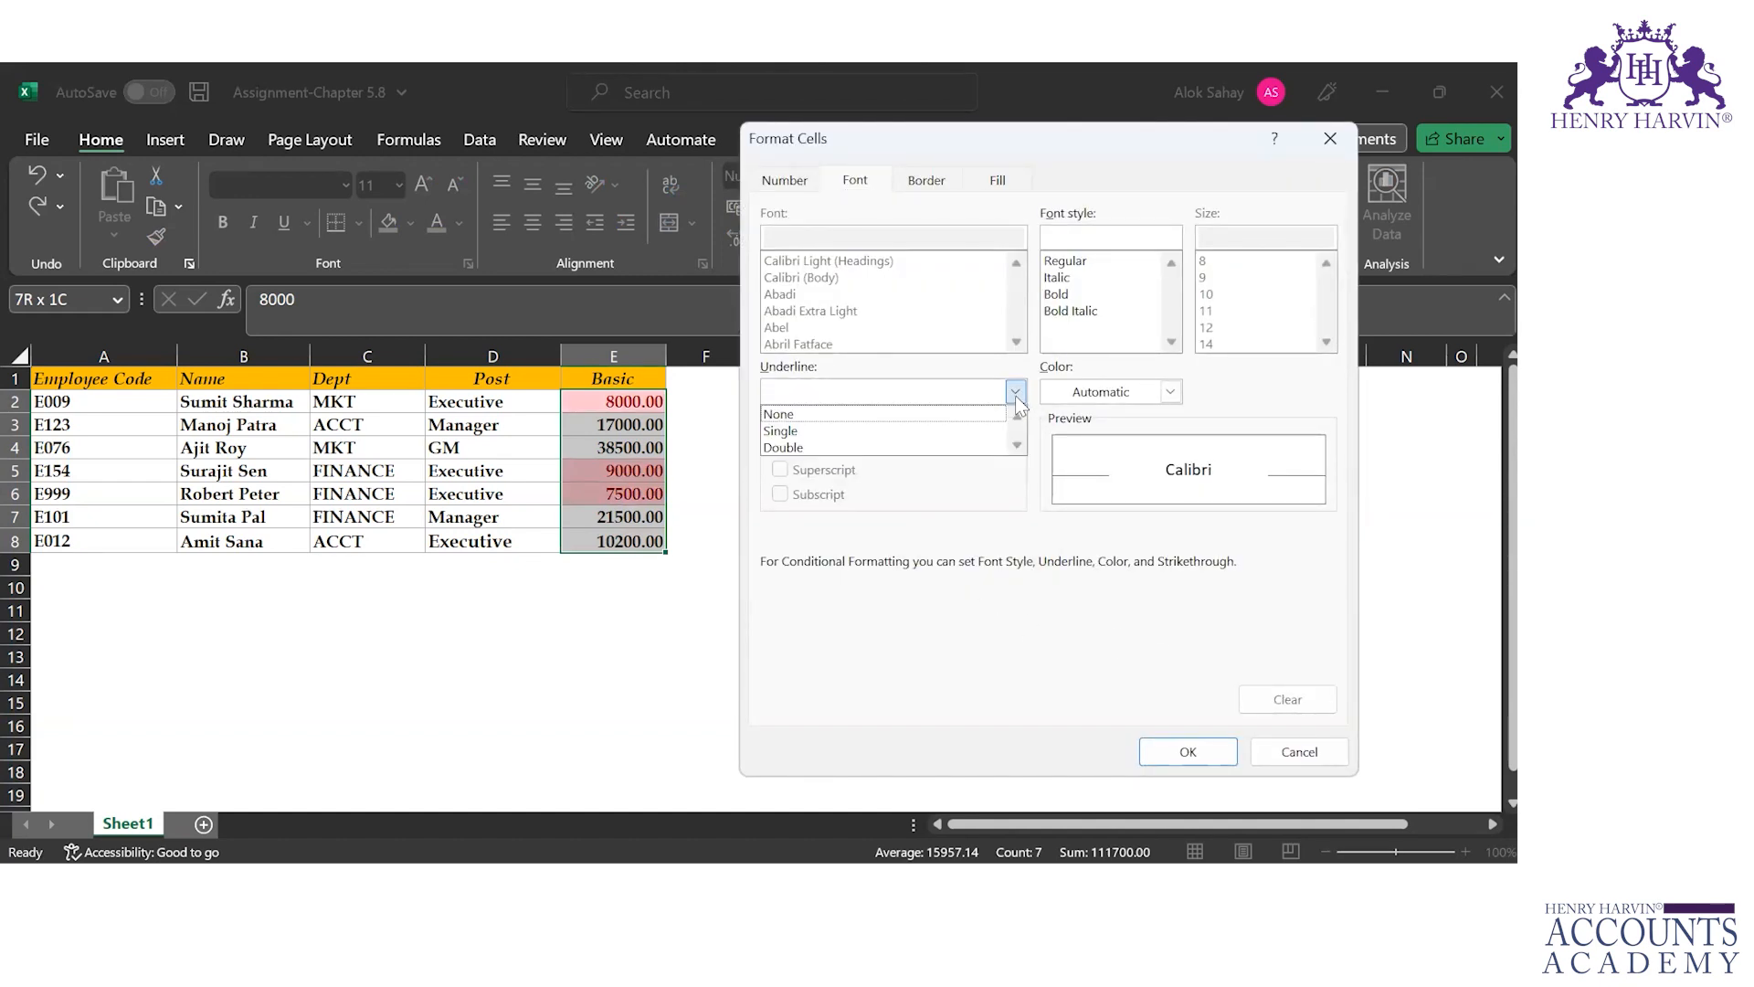
pyautogui.click(920, 434)
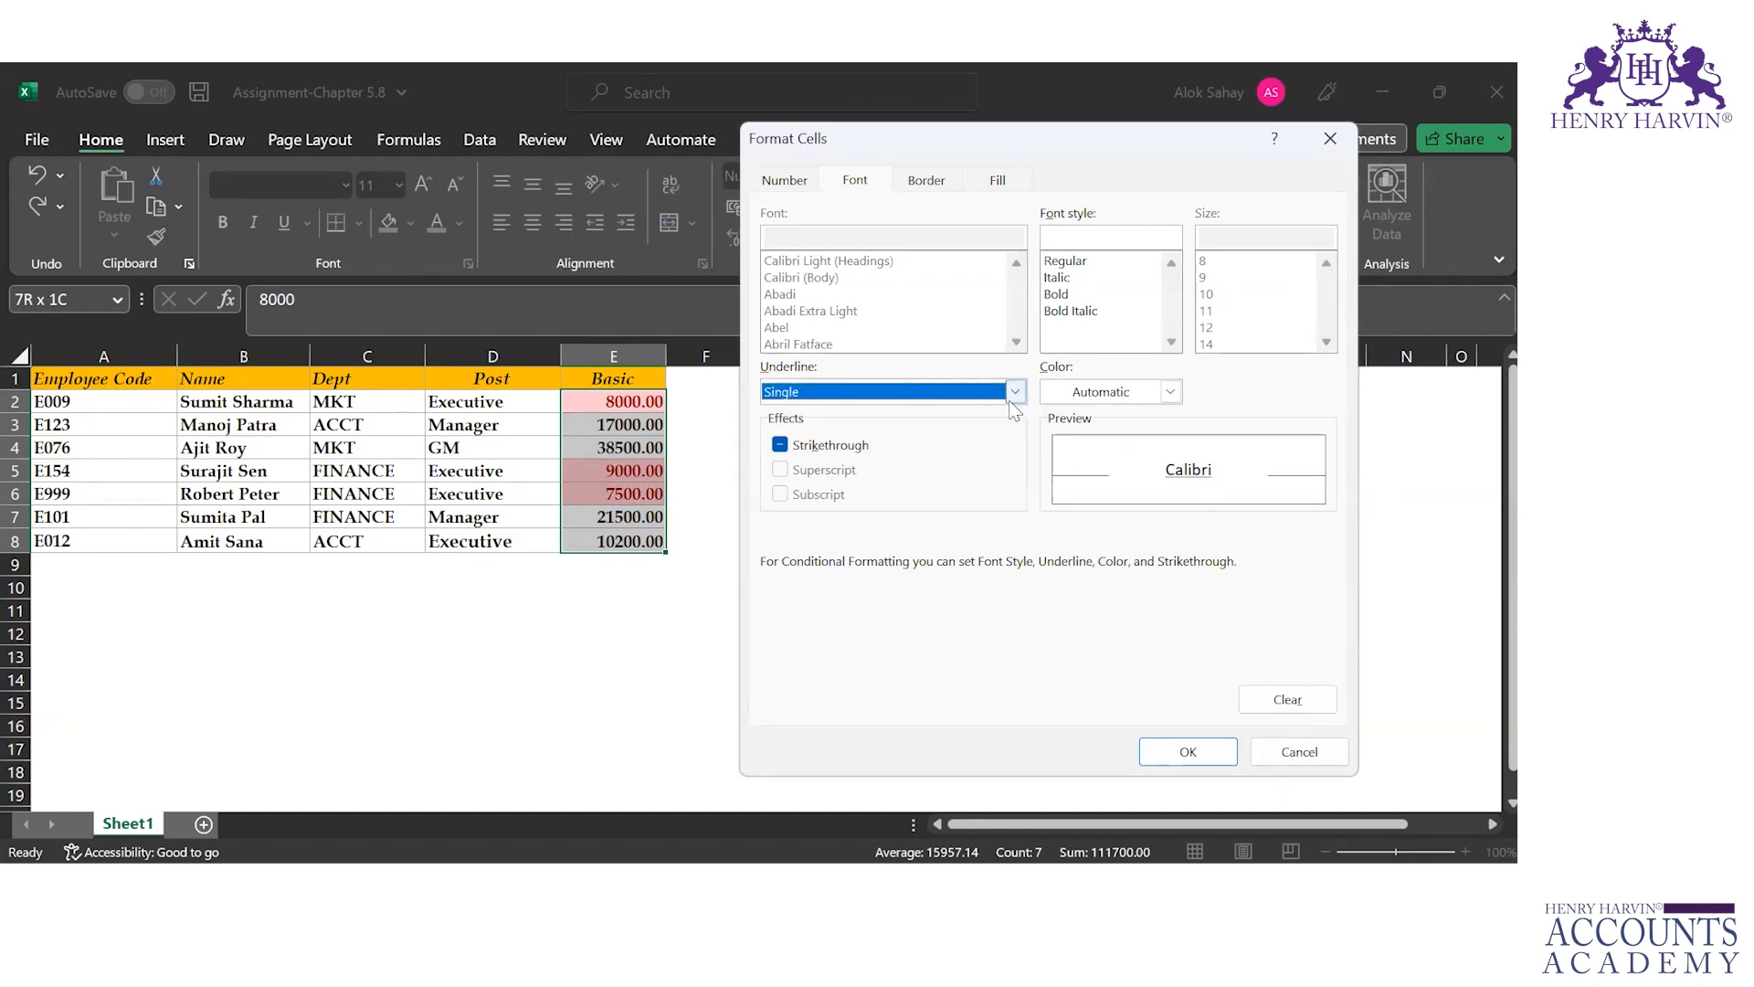
pyautogui.click(1170, 392)
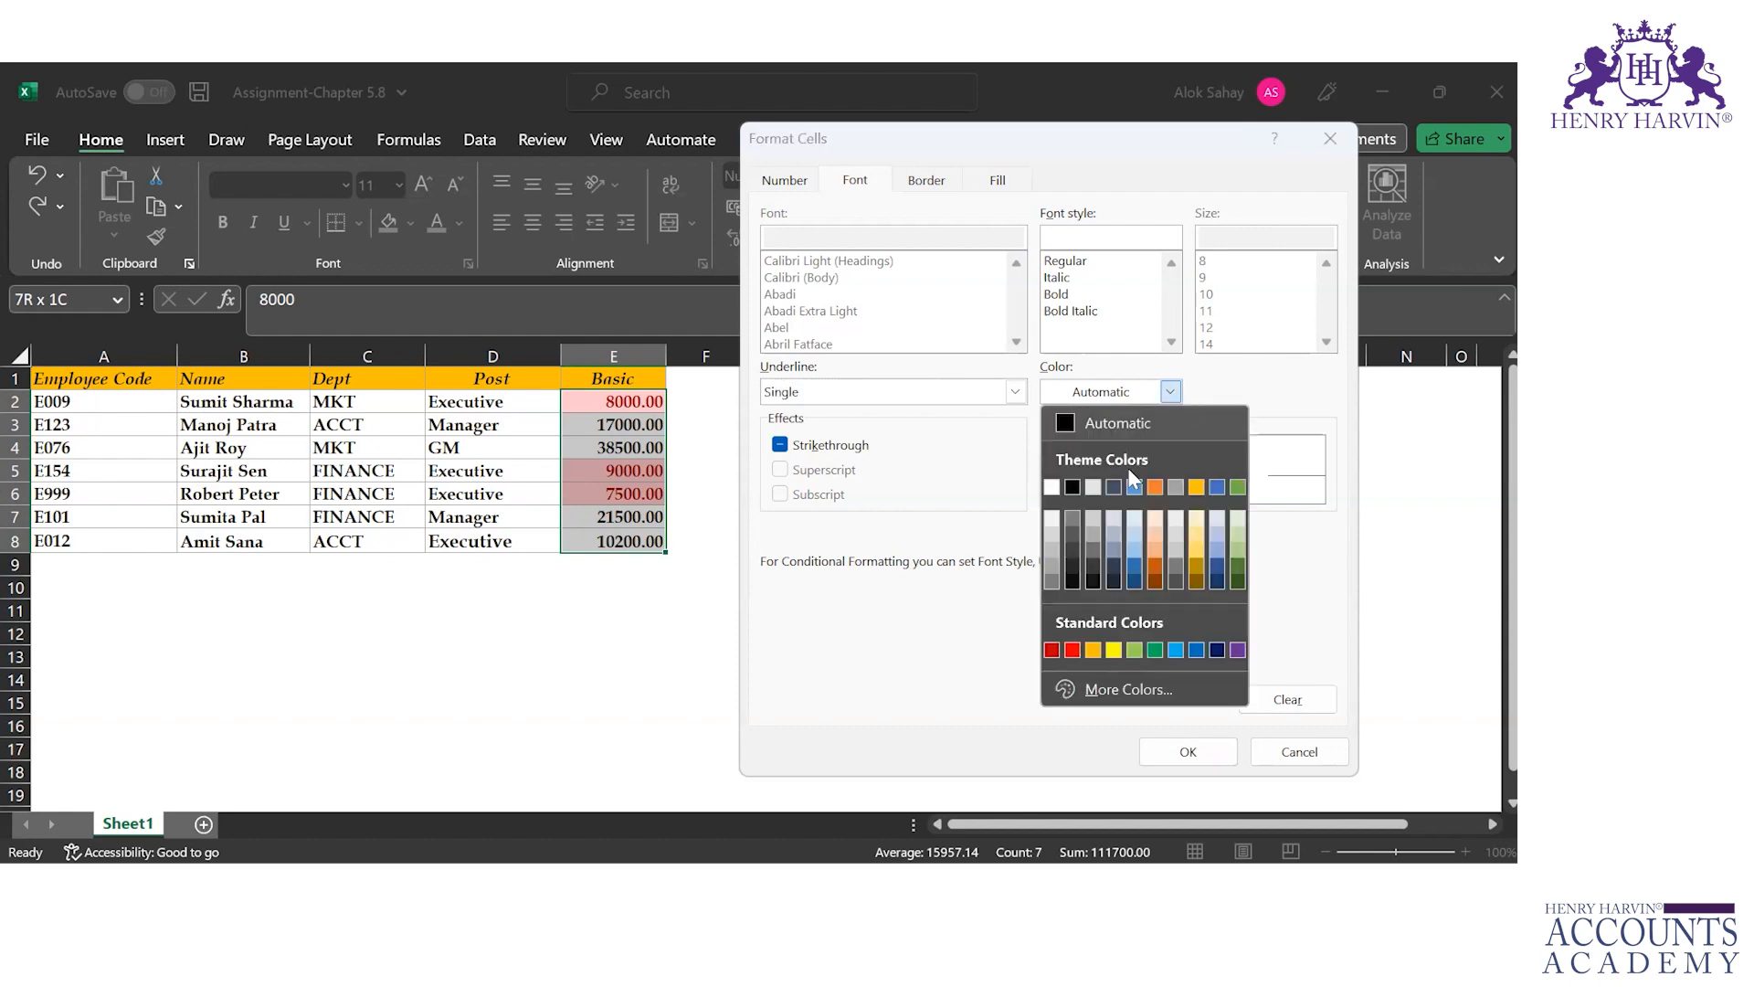
pyautogui.click(1137, 551)
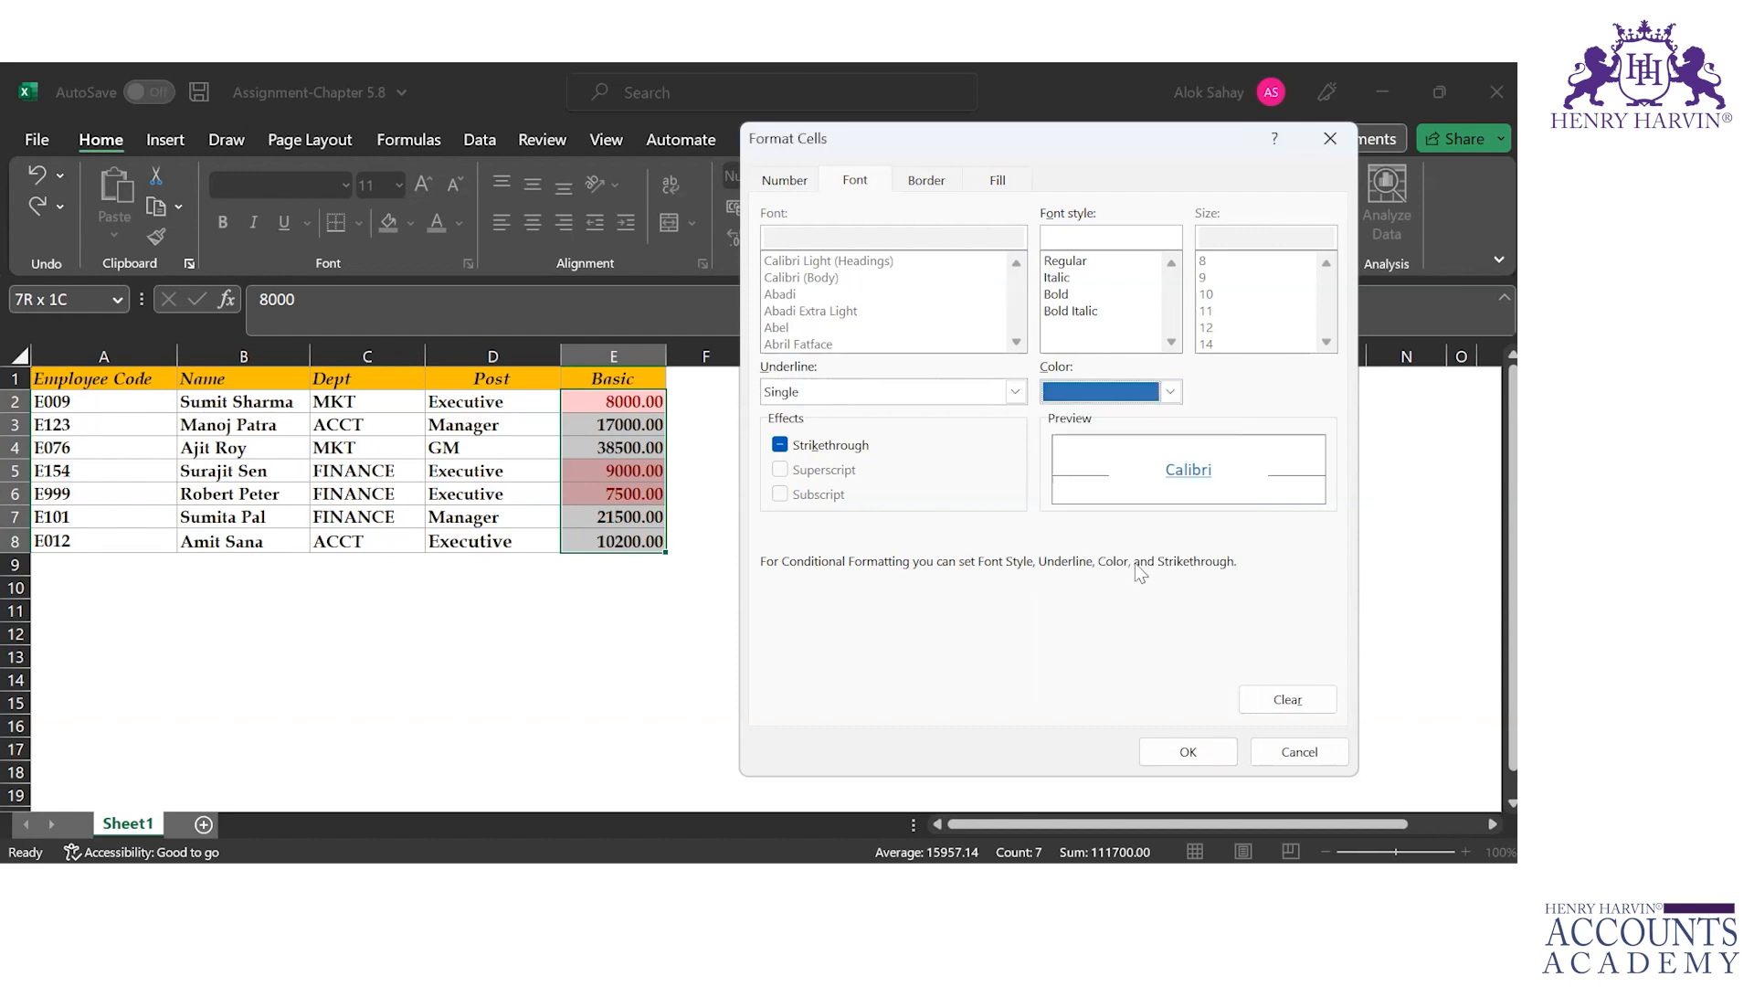
pyautogui.click(1075, 278)
pyautogui.click(1076, 294)
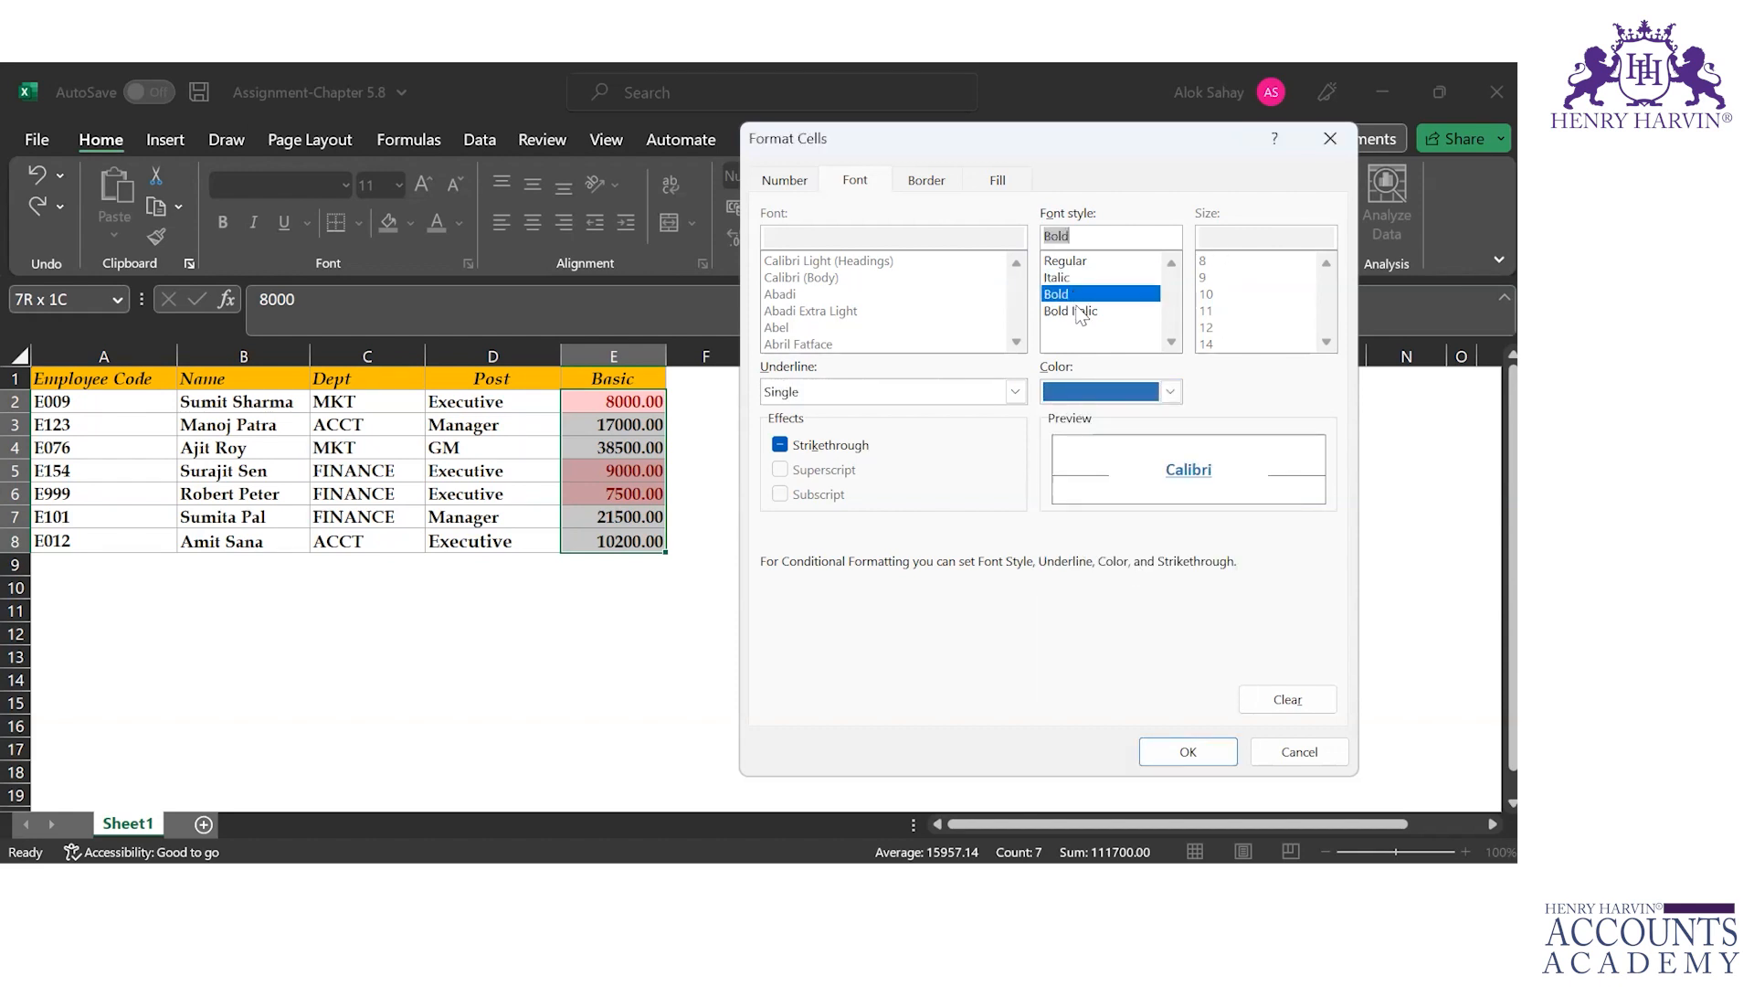
pyautogui.click(1078, 312)
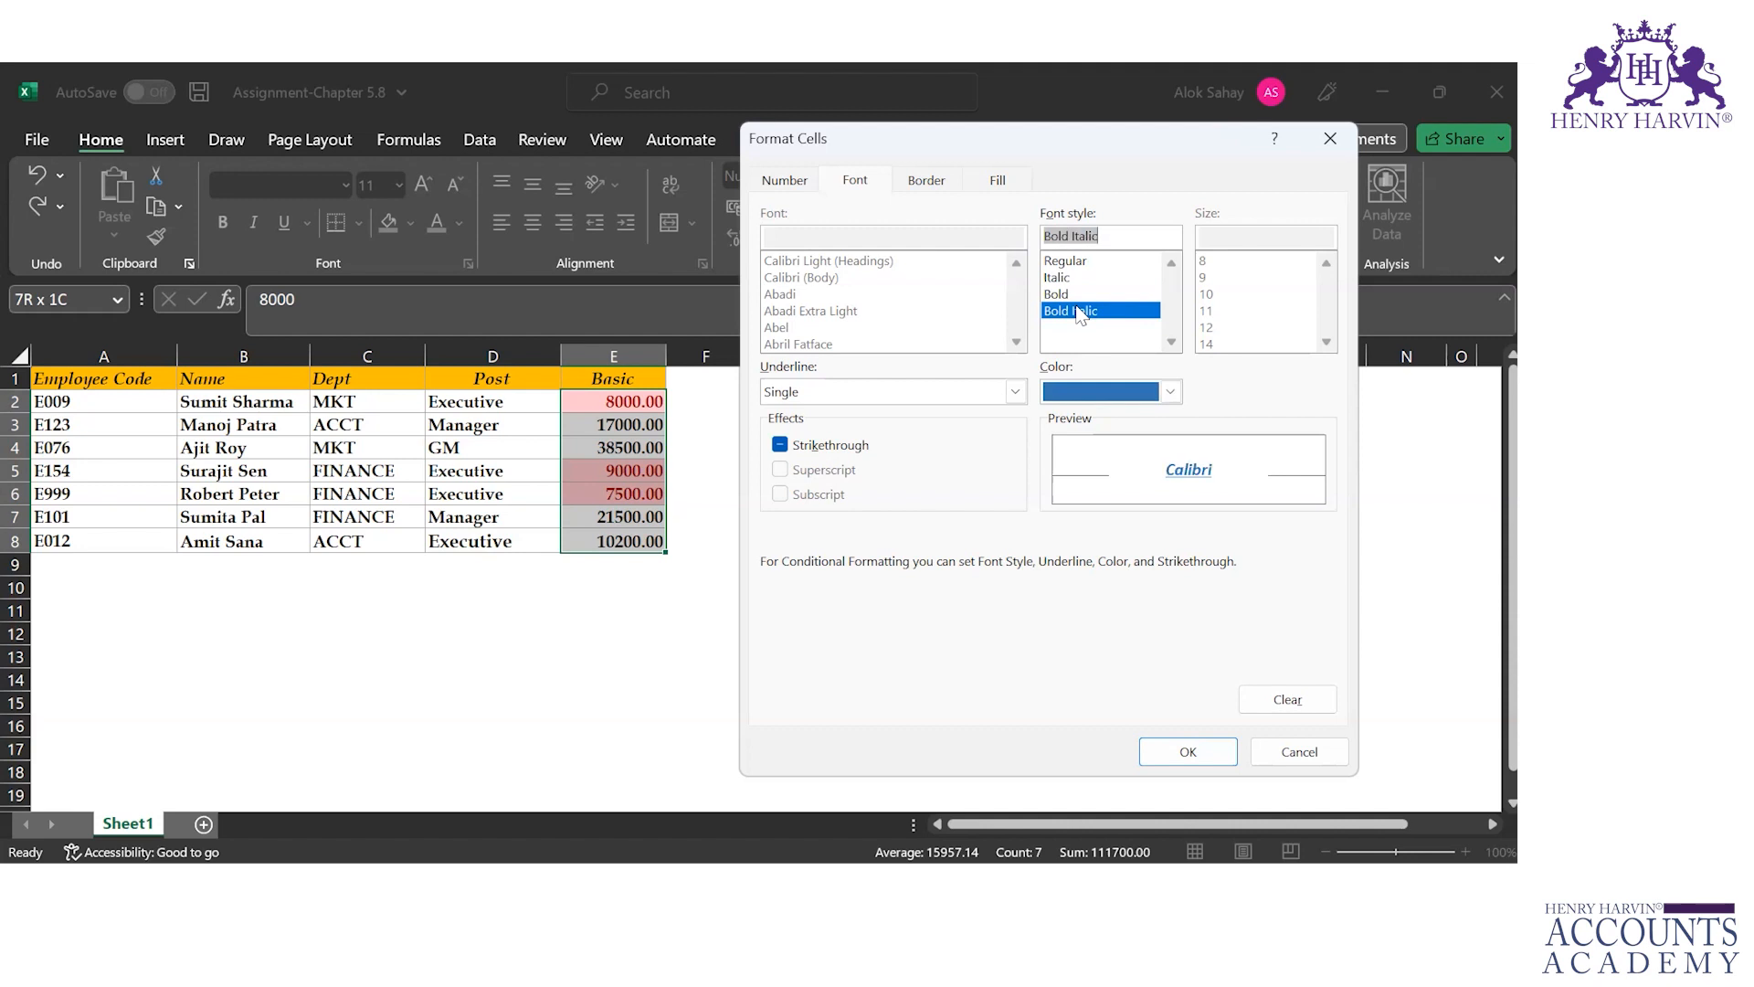
# Add a yellow background fill to the custom format and apply the Less Than rule to the Basic salaries.
pyautogui.click(932, 183)
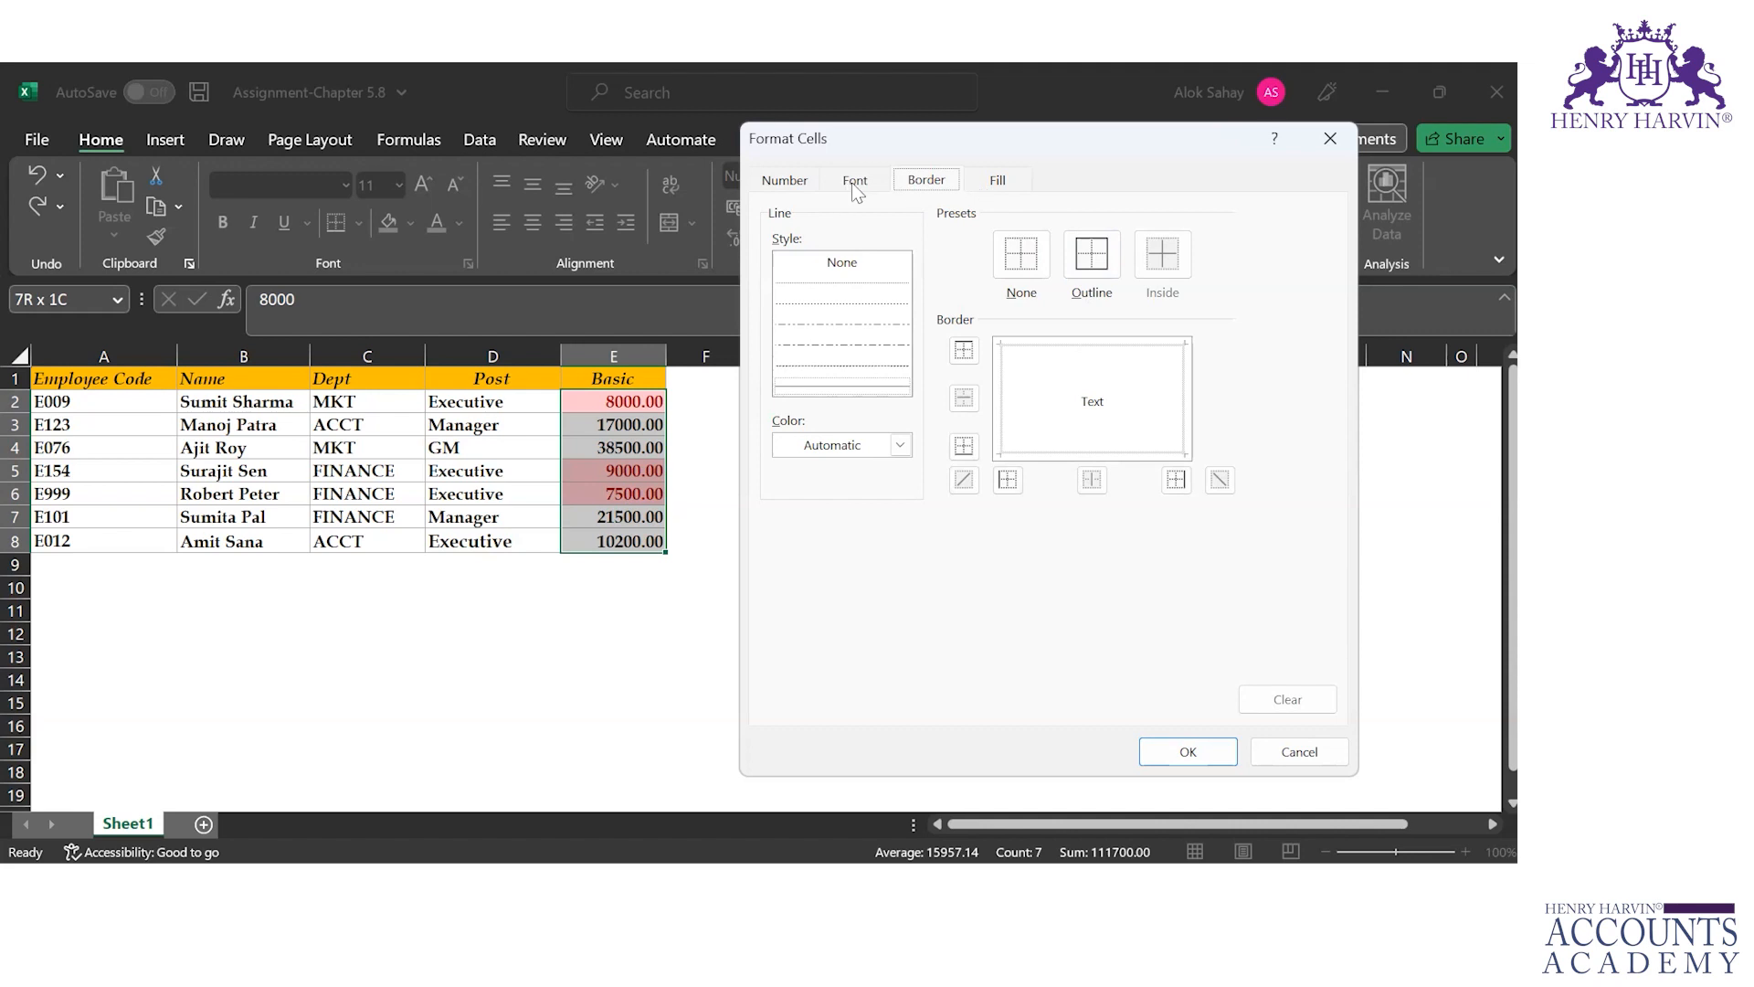
pyautogui.click(1007, 180)
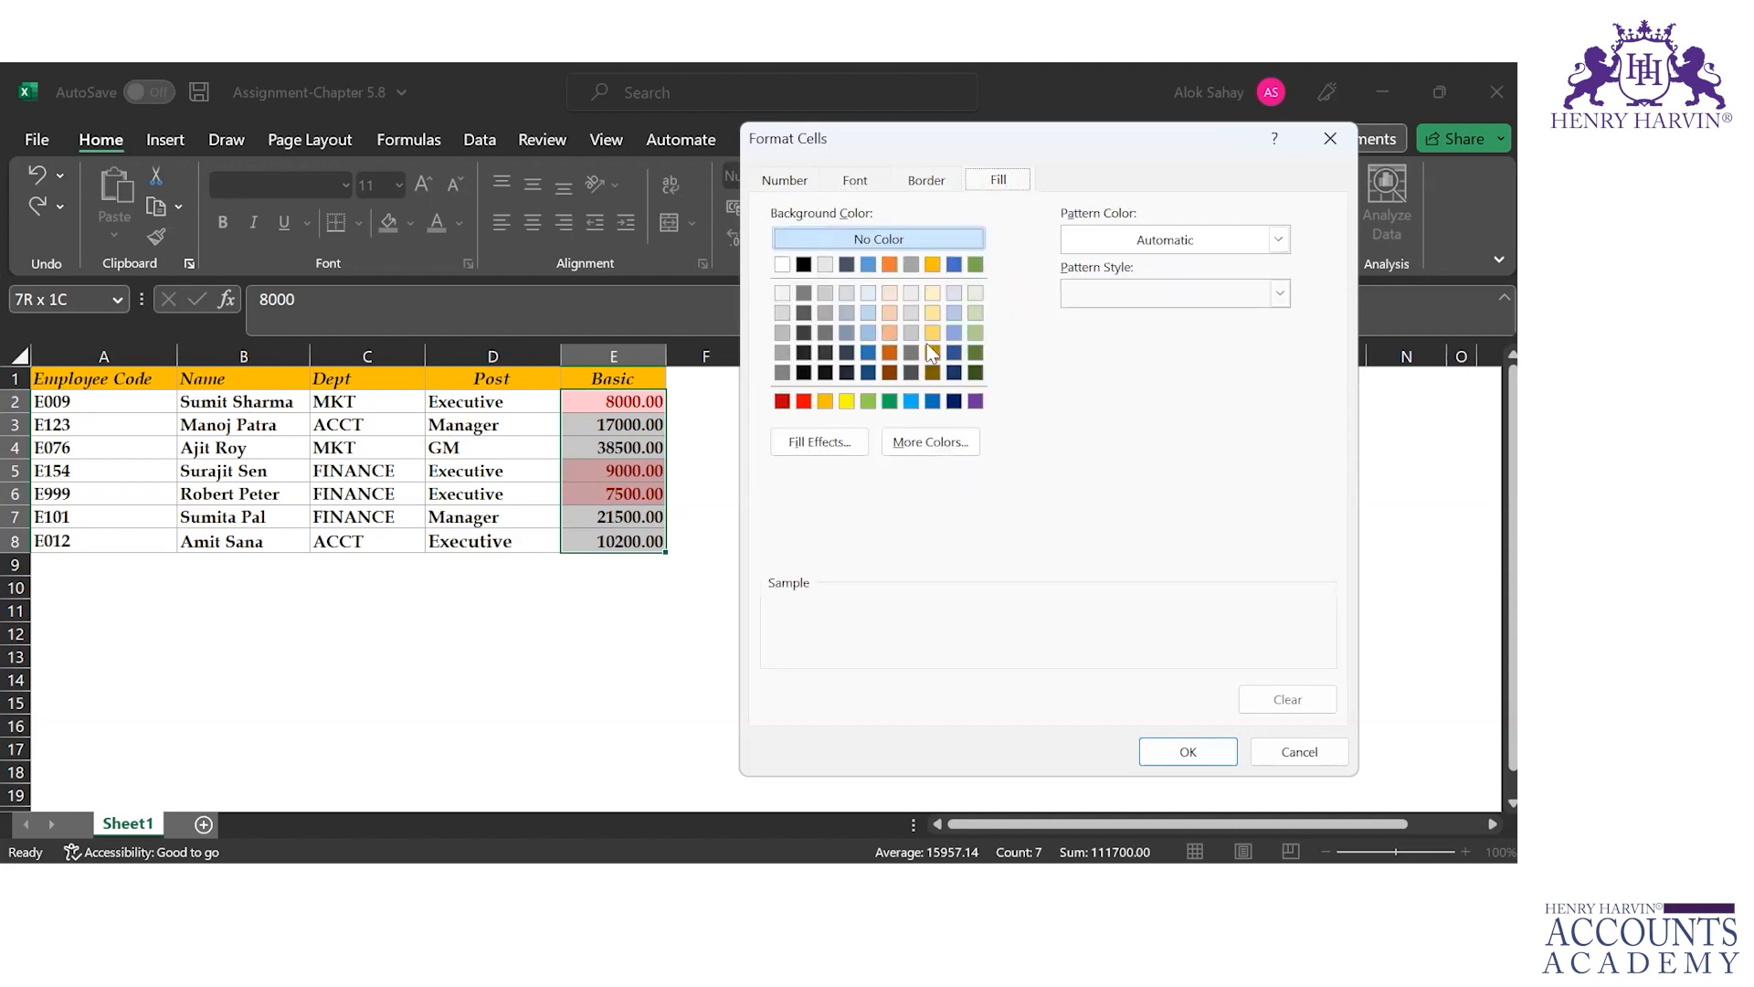
pyautogui.click(847, 402)
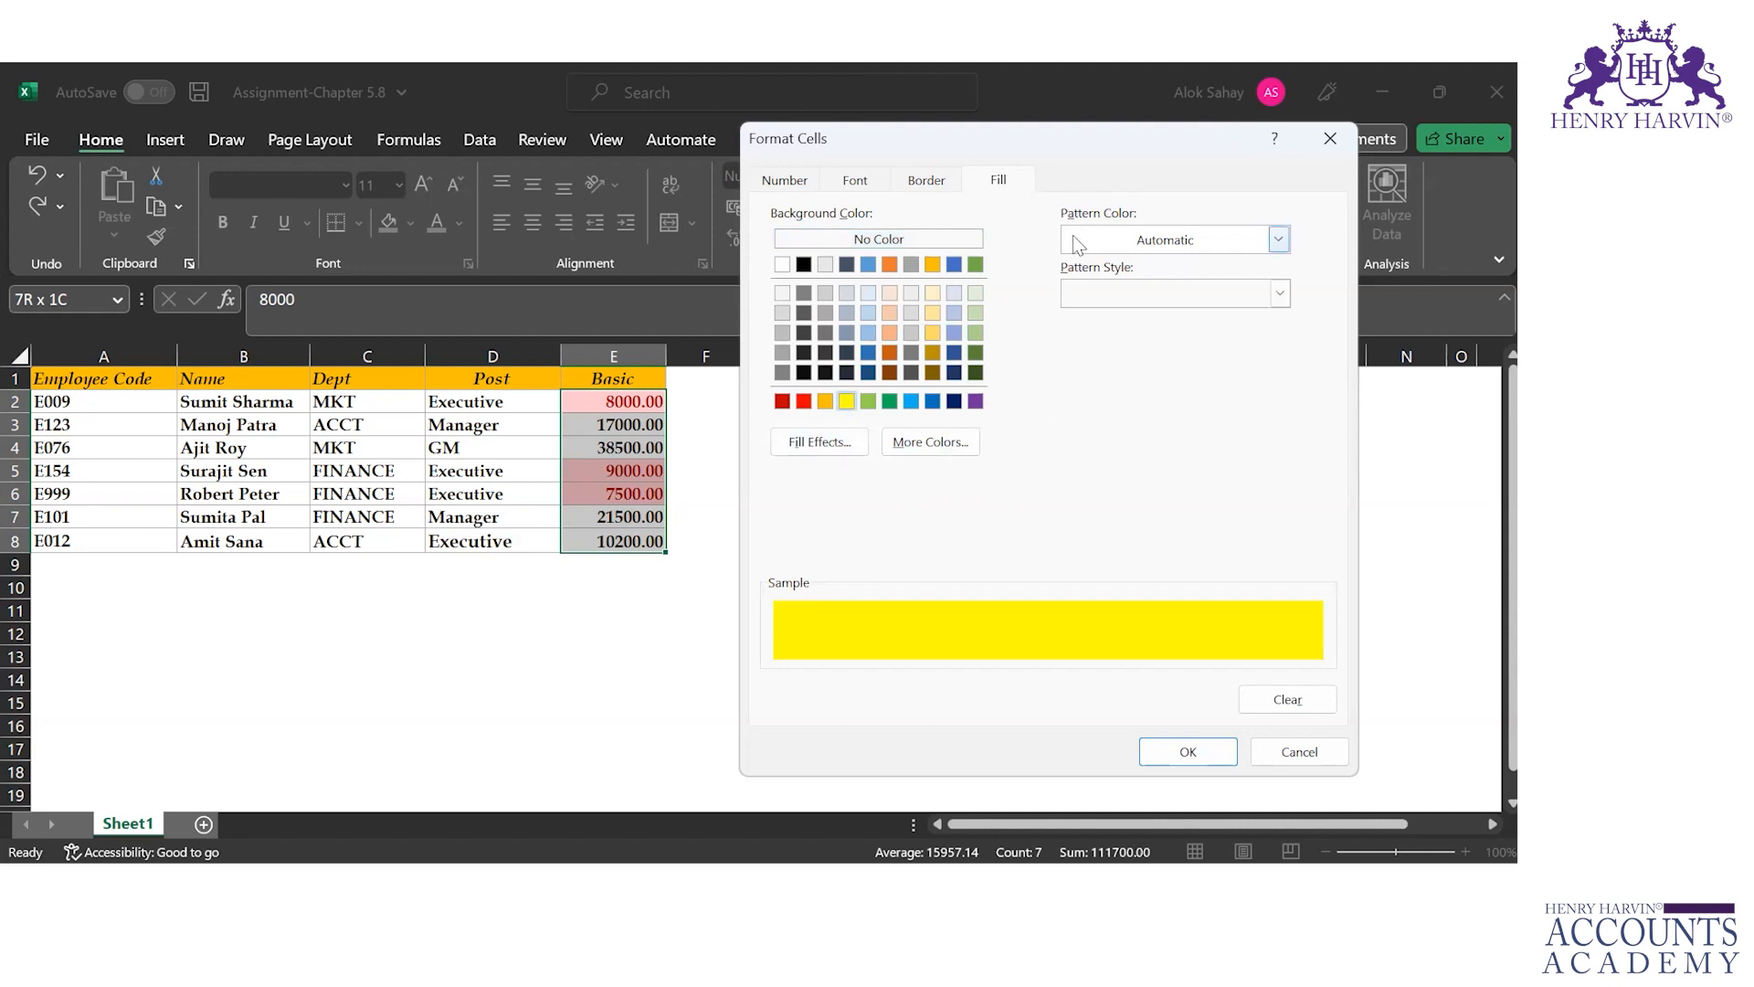
pyautogui.click(881, 187)
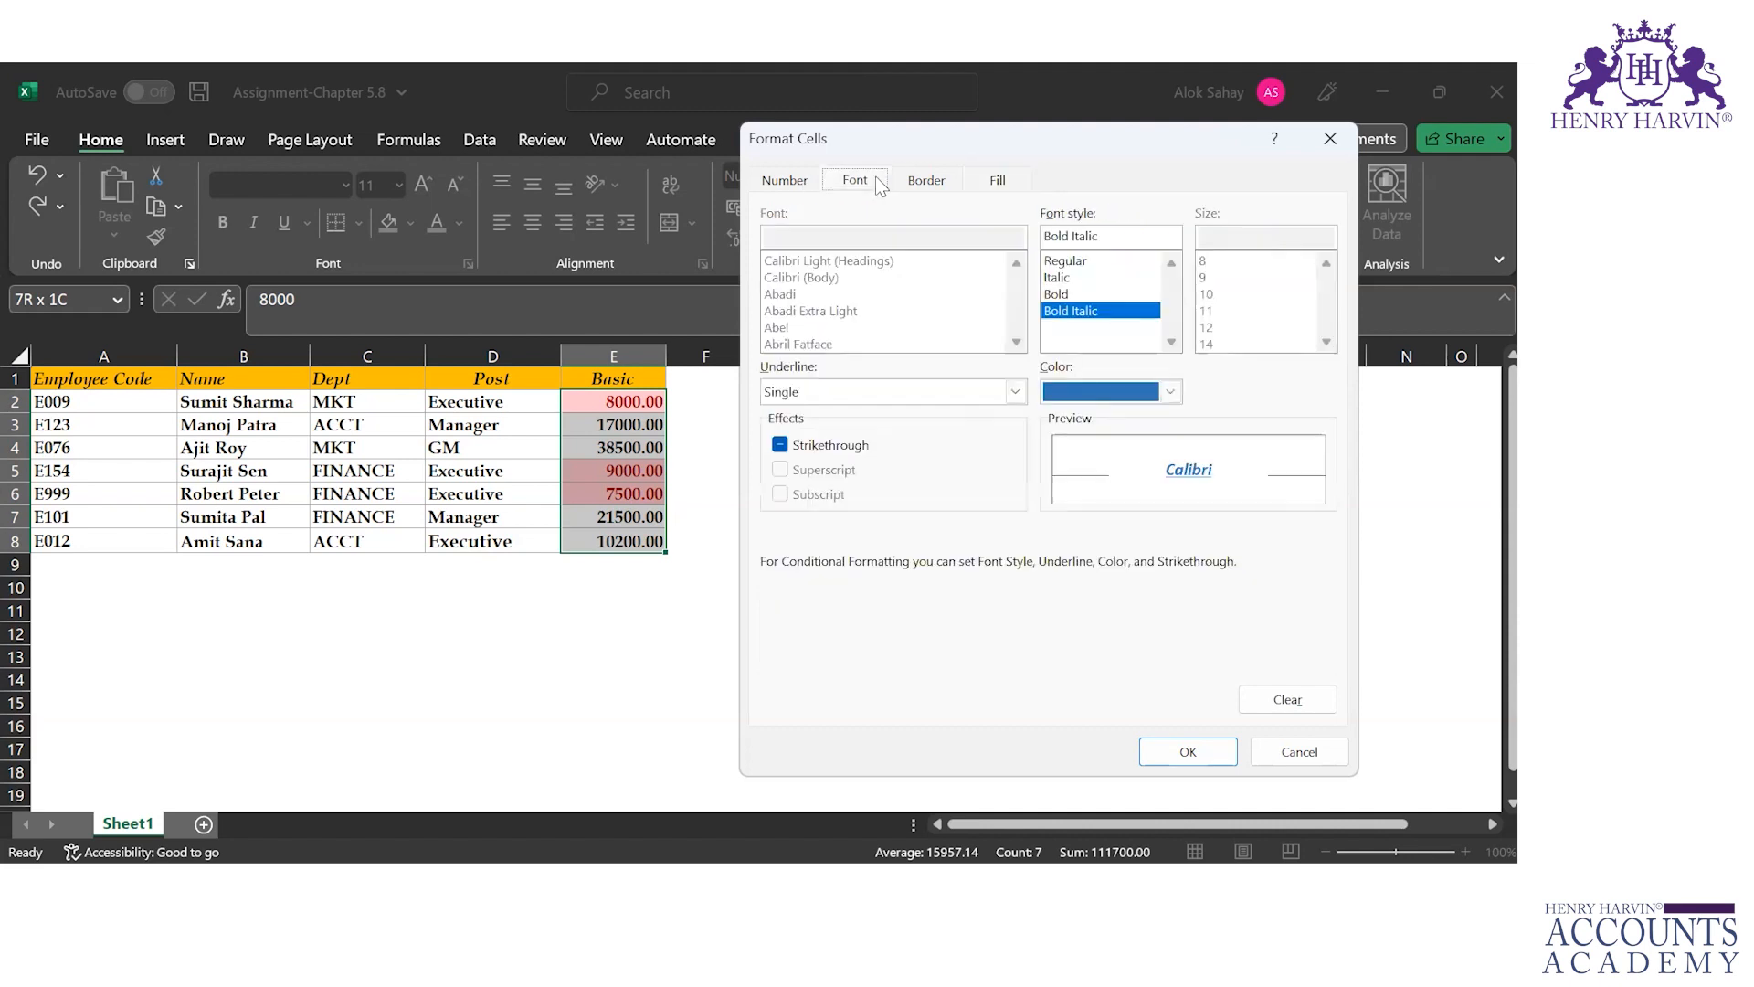
pyautogui.click(1180, 750)
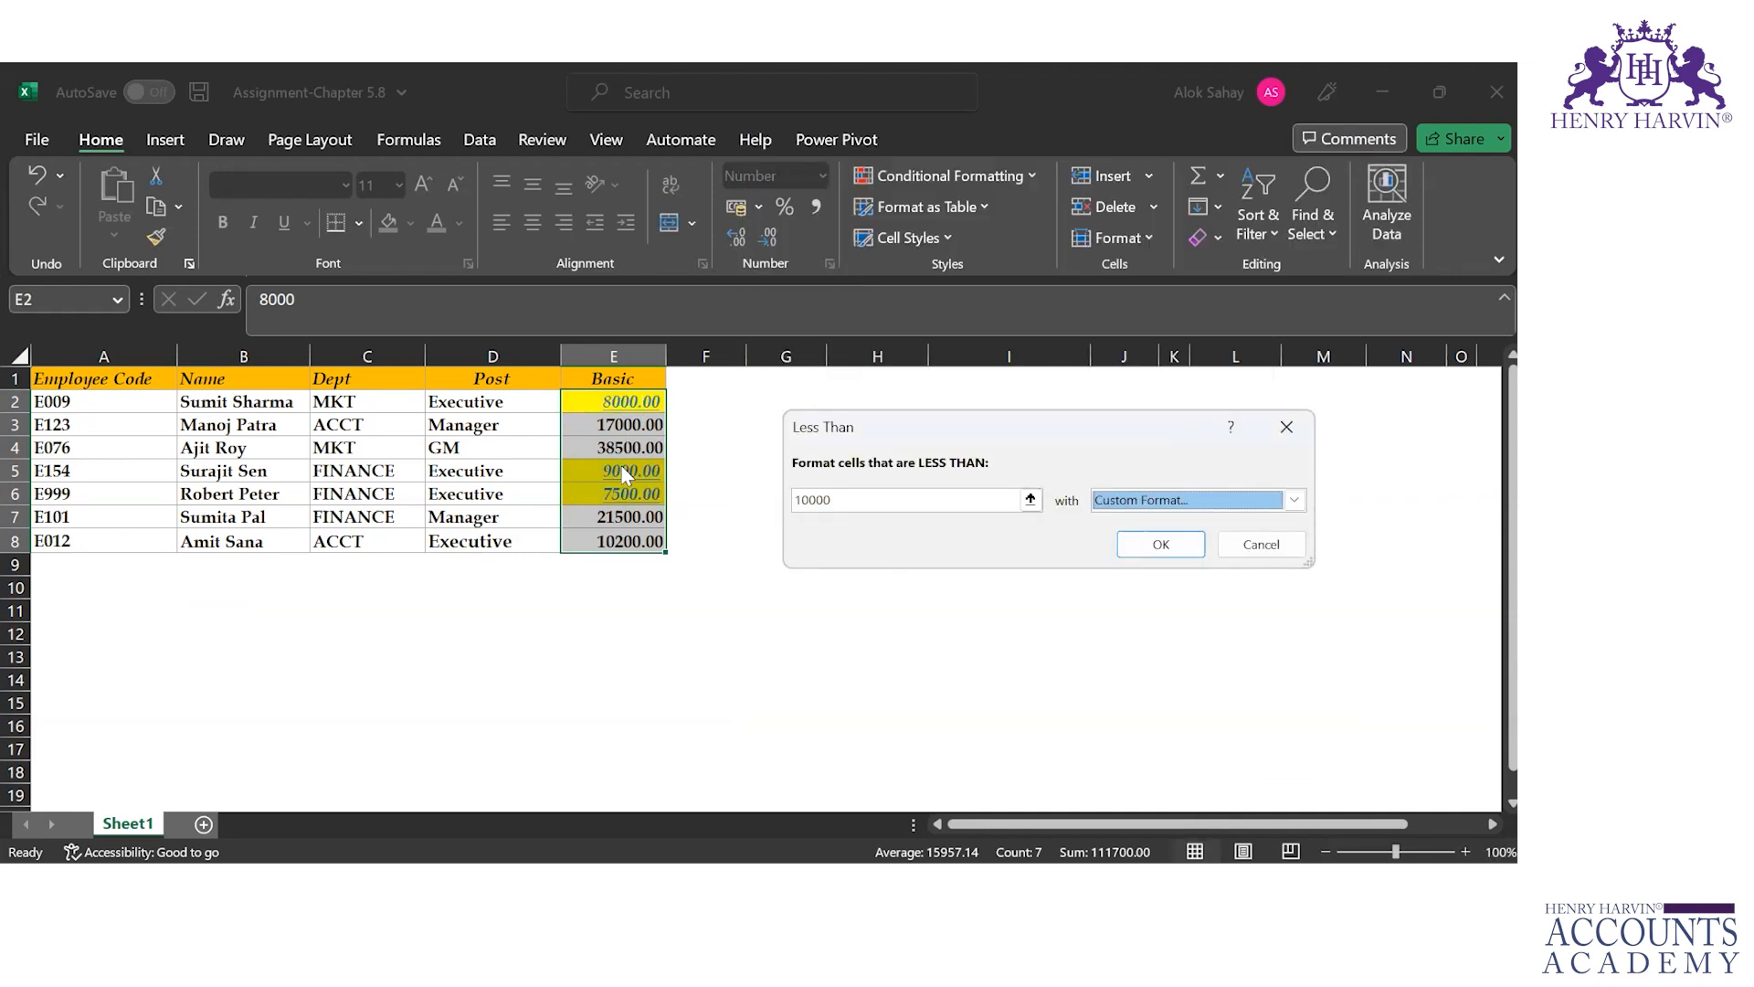
pyautogui.click(1180, 542)
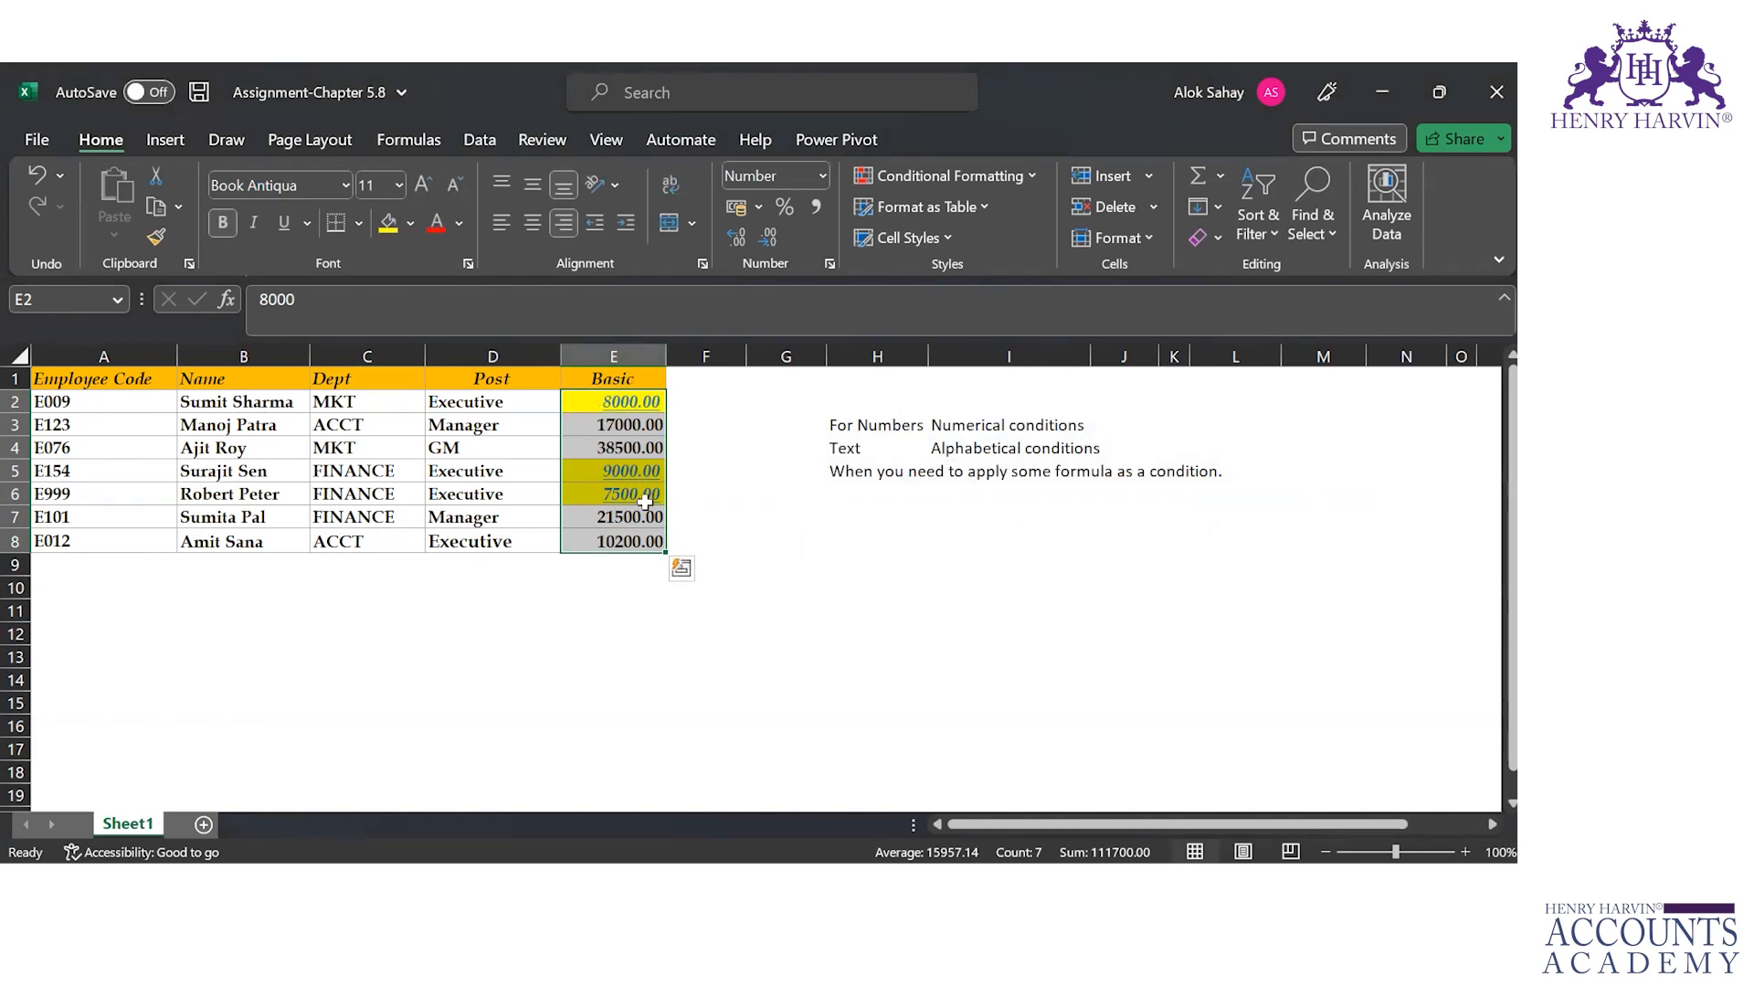
# Enter the note "Every condition is like a paint." in cell H6, correcting the misspelled "conditionn".
pyautogui.click(862, 496)
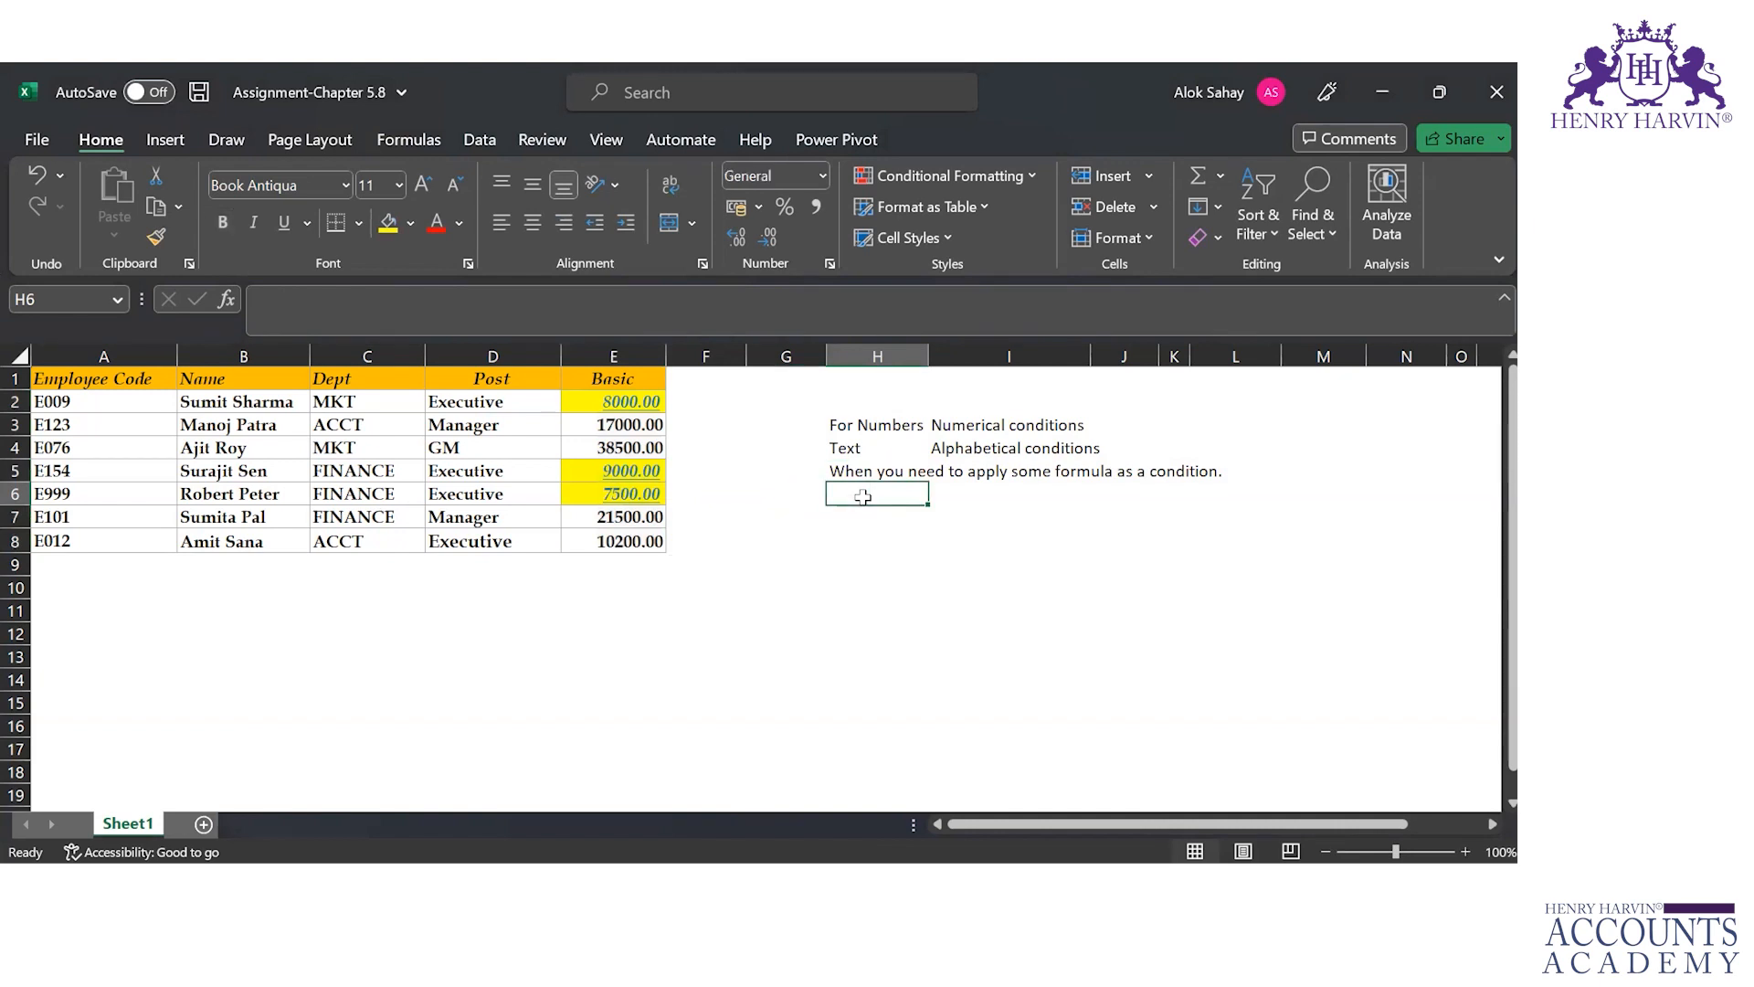
pyautogui.write('Every conditionn is like a paint.')
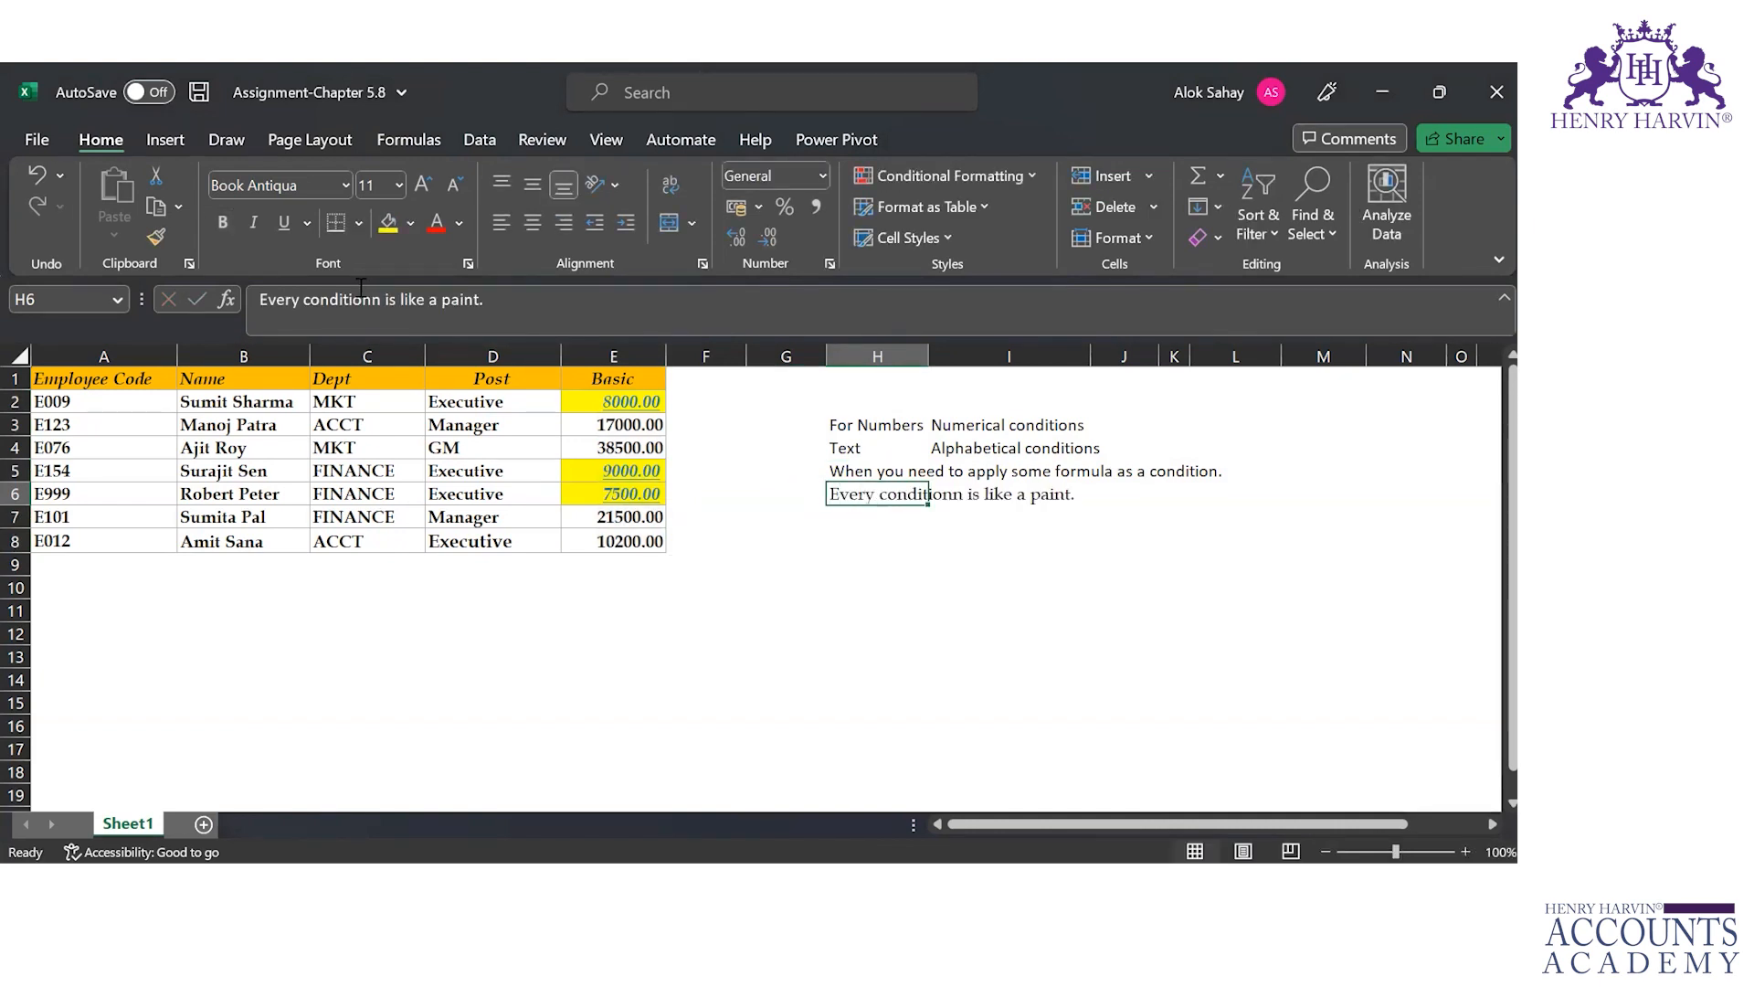
pyautogui.press('BackSpace')
pyautogui.press('Return')
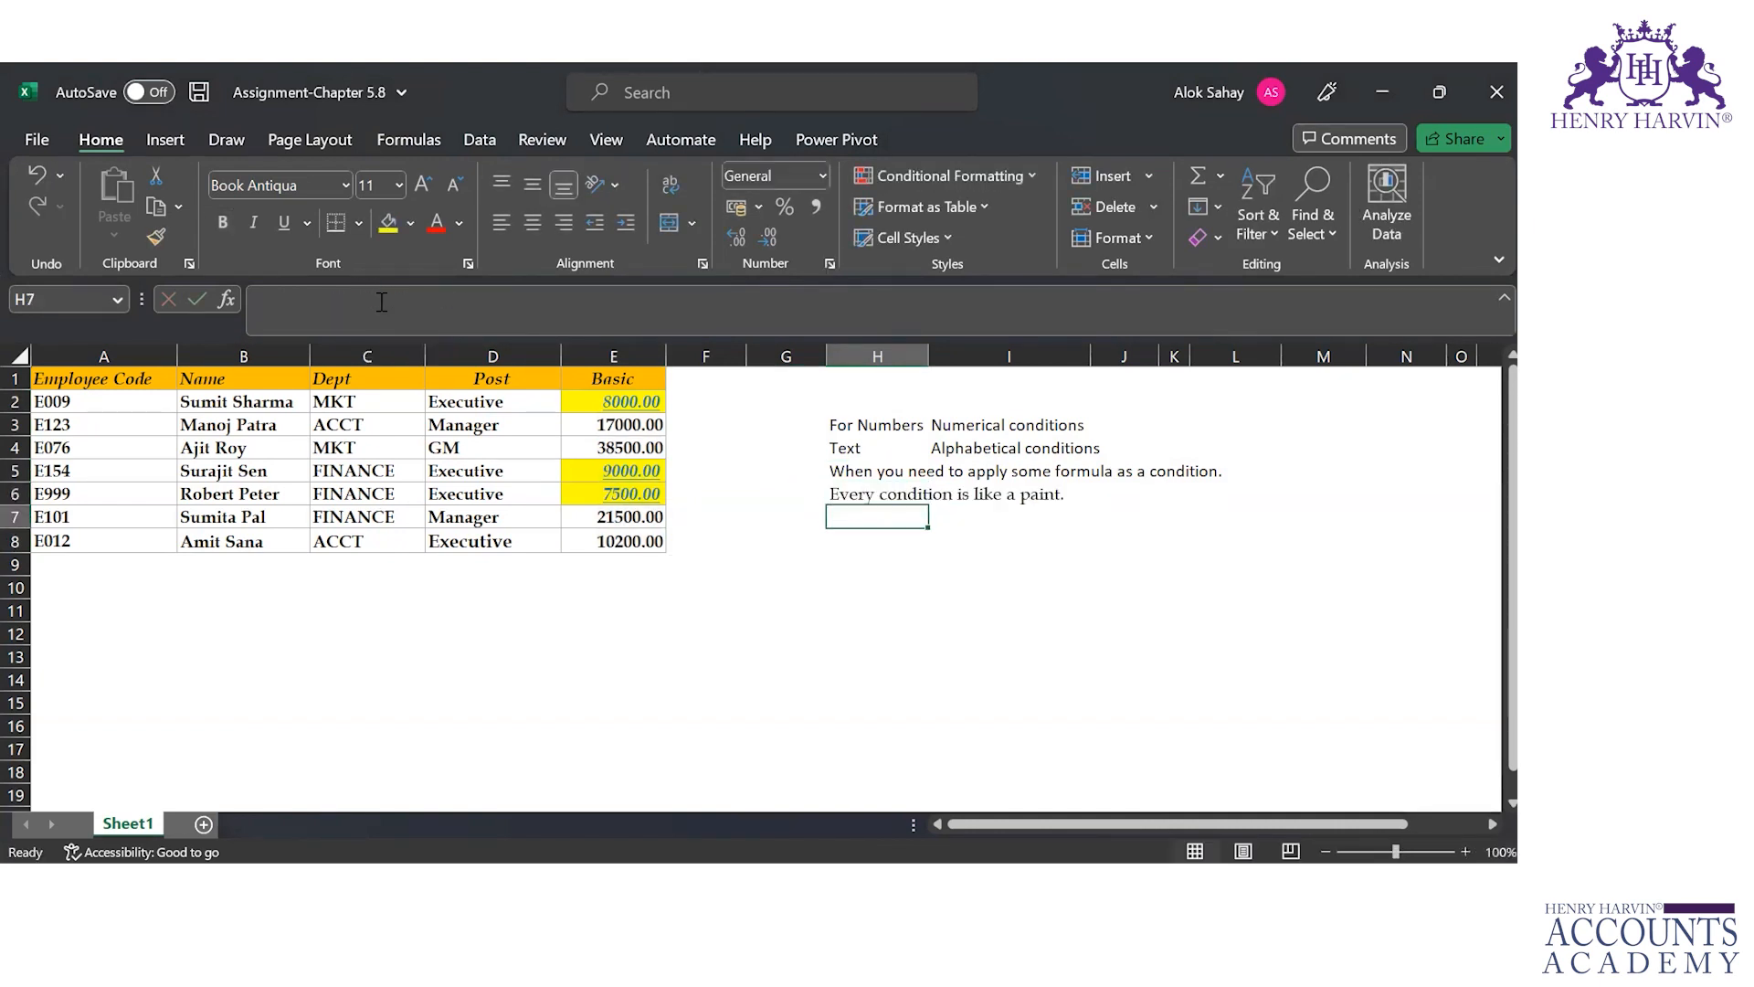
# Select the Basic salaries in E2:E8 and examine the value types that Data Validation can allow, leaving its settings as they are.
pyautogui.press('Up')
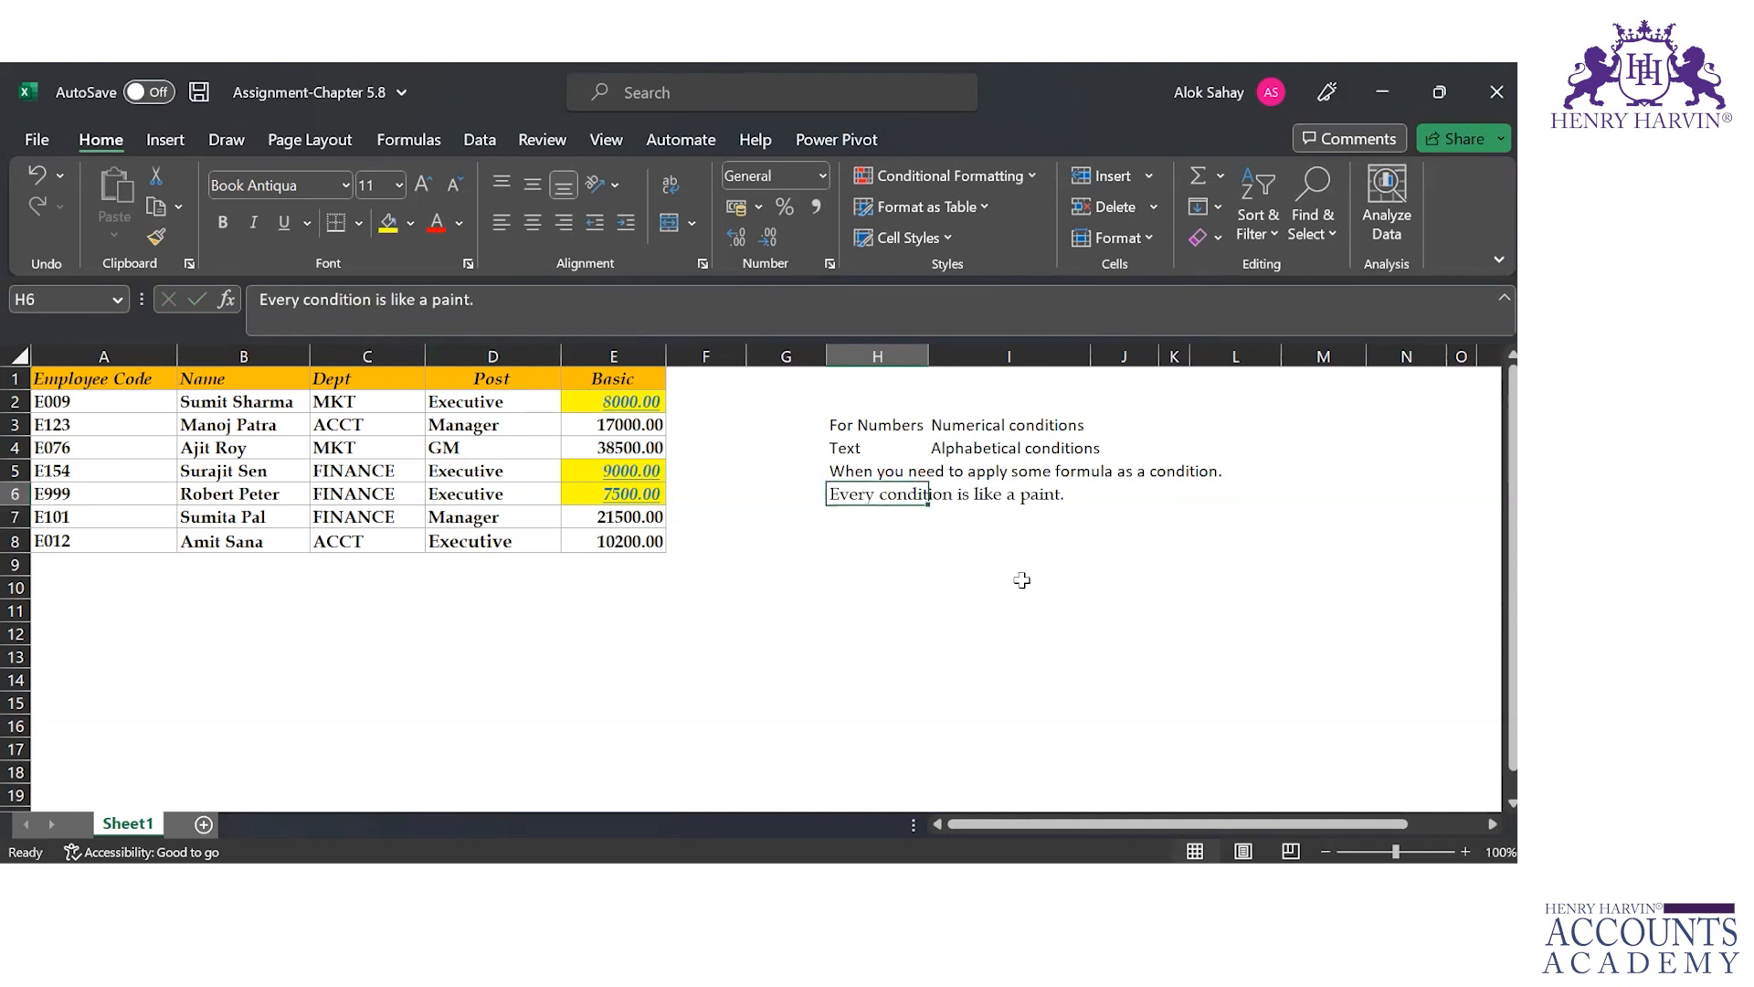
pyautogui.press('Left')
pyautogui.press('Left')
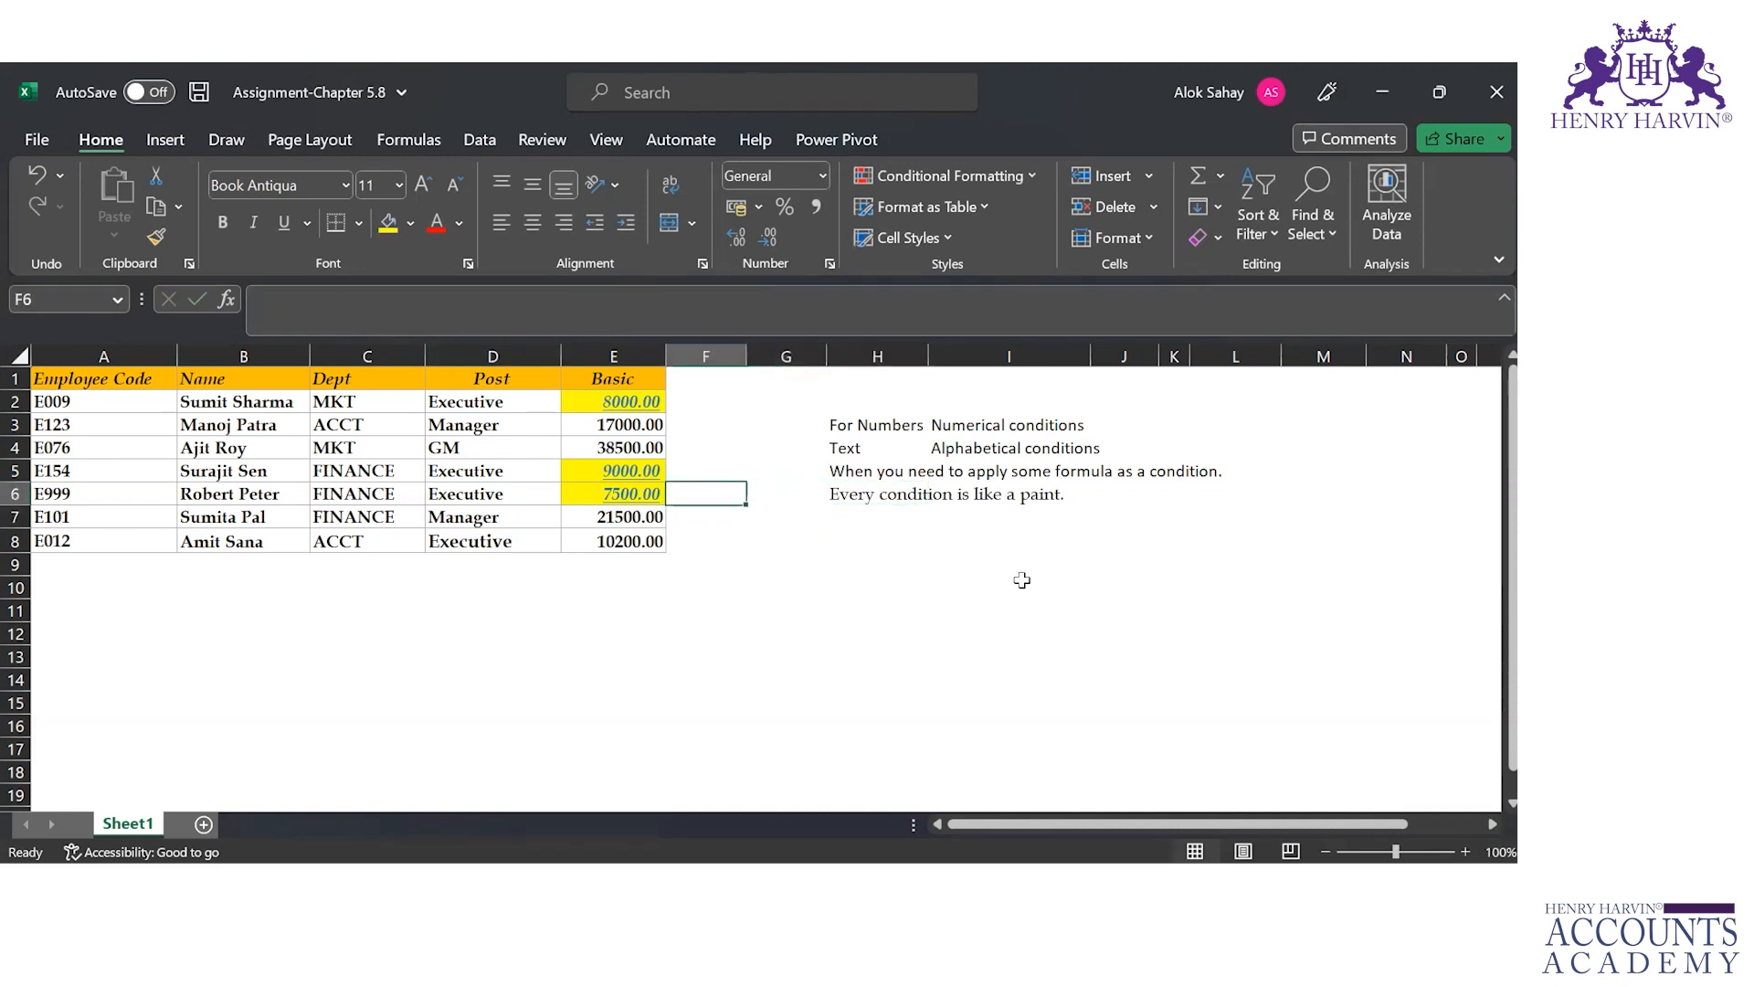
pyautogui.press('Left')
pyautogui.press('Up')
pyautogui.press('Up')
pyautogui.press('Up')
pyautogui.press('Up')
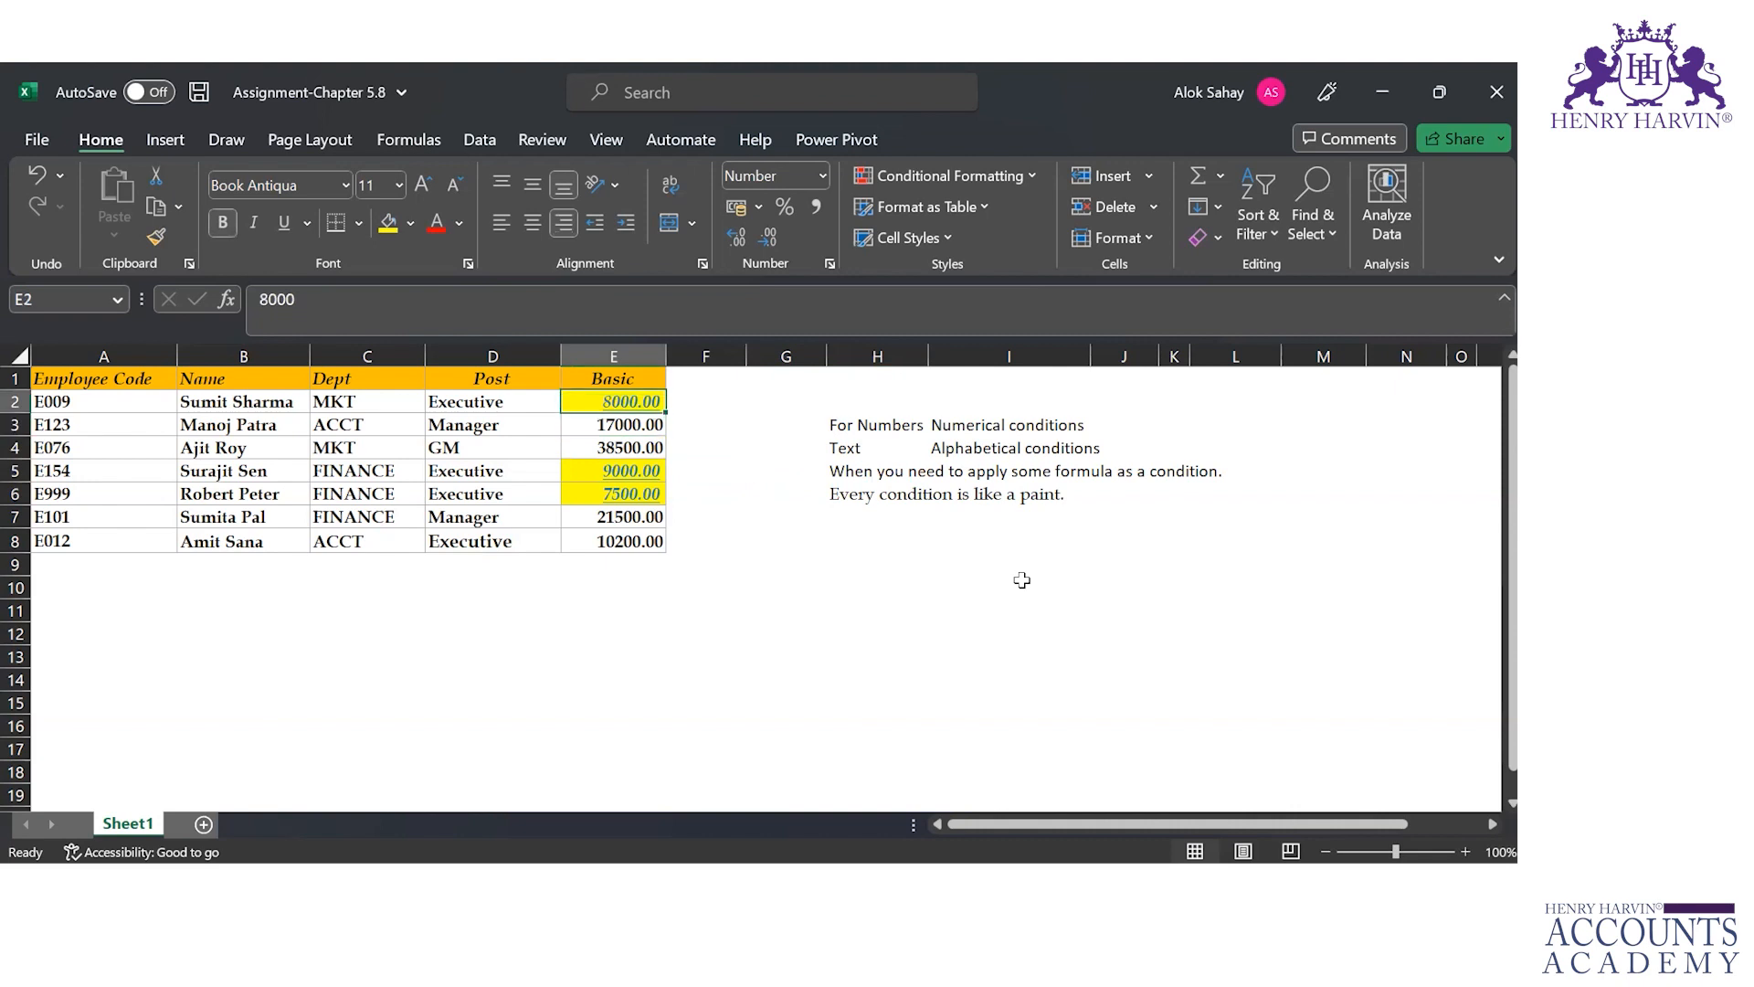
pyautogui.hotkey('ctrl', 'shift', 'Down')
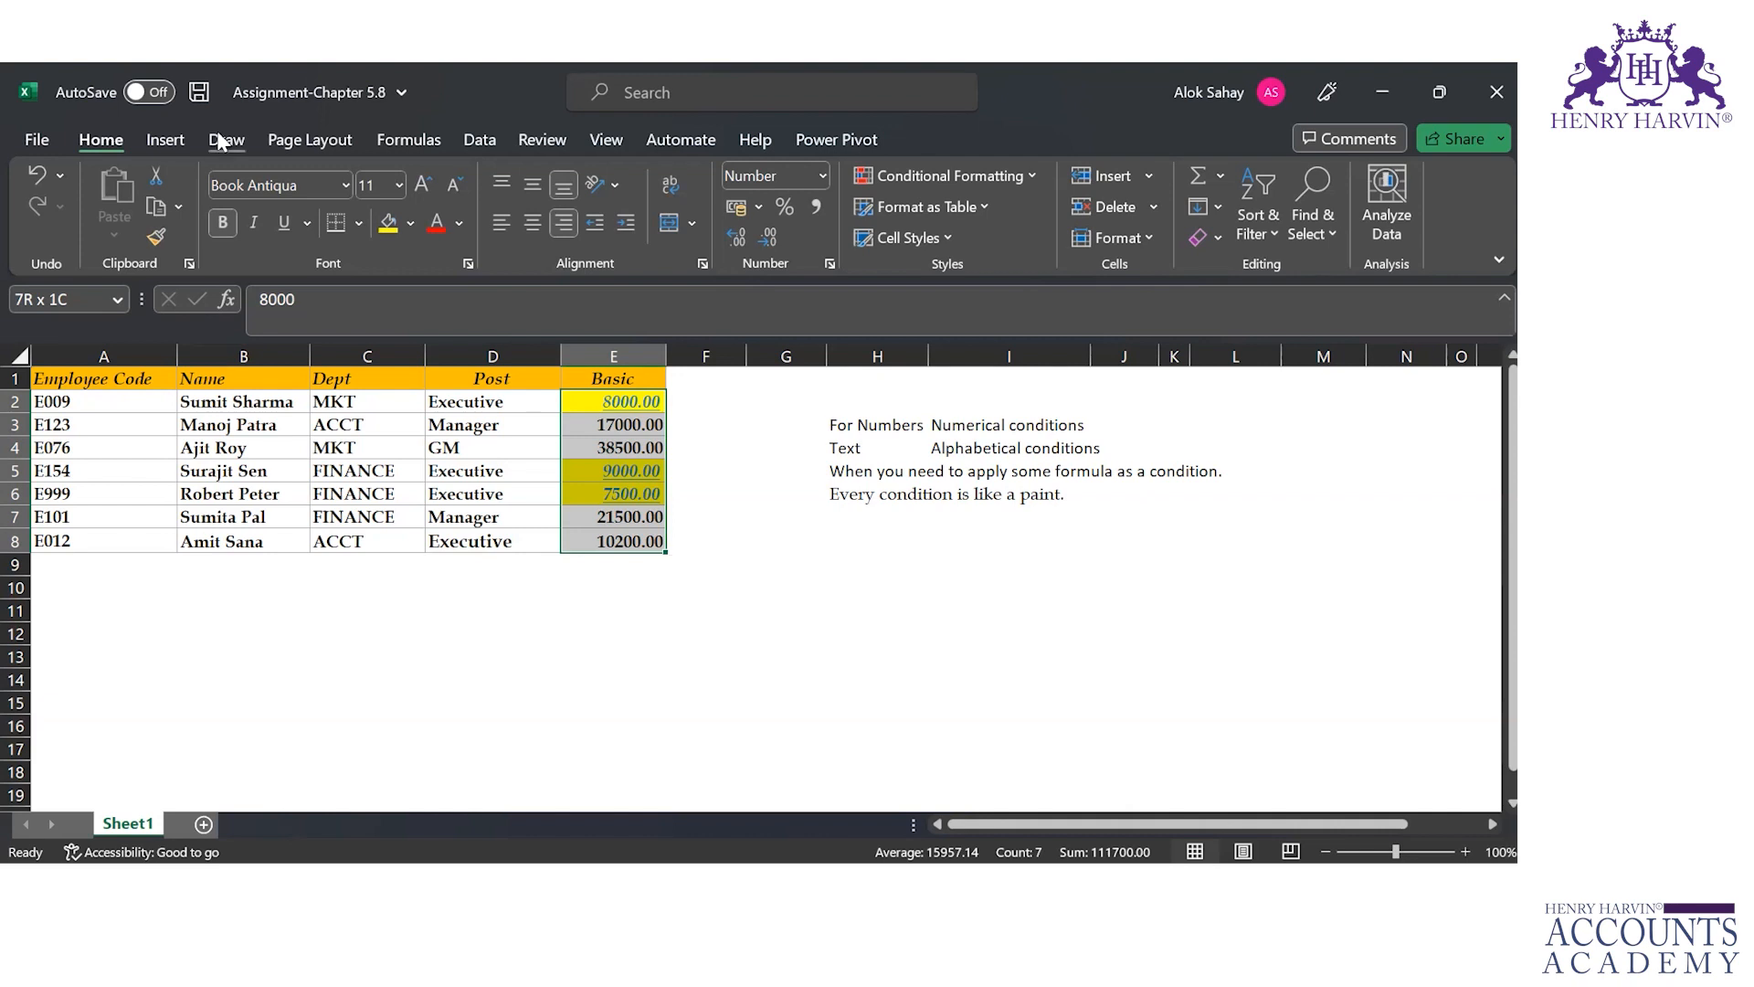
pyautogui.click(482, 137)
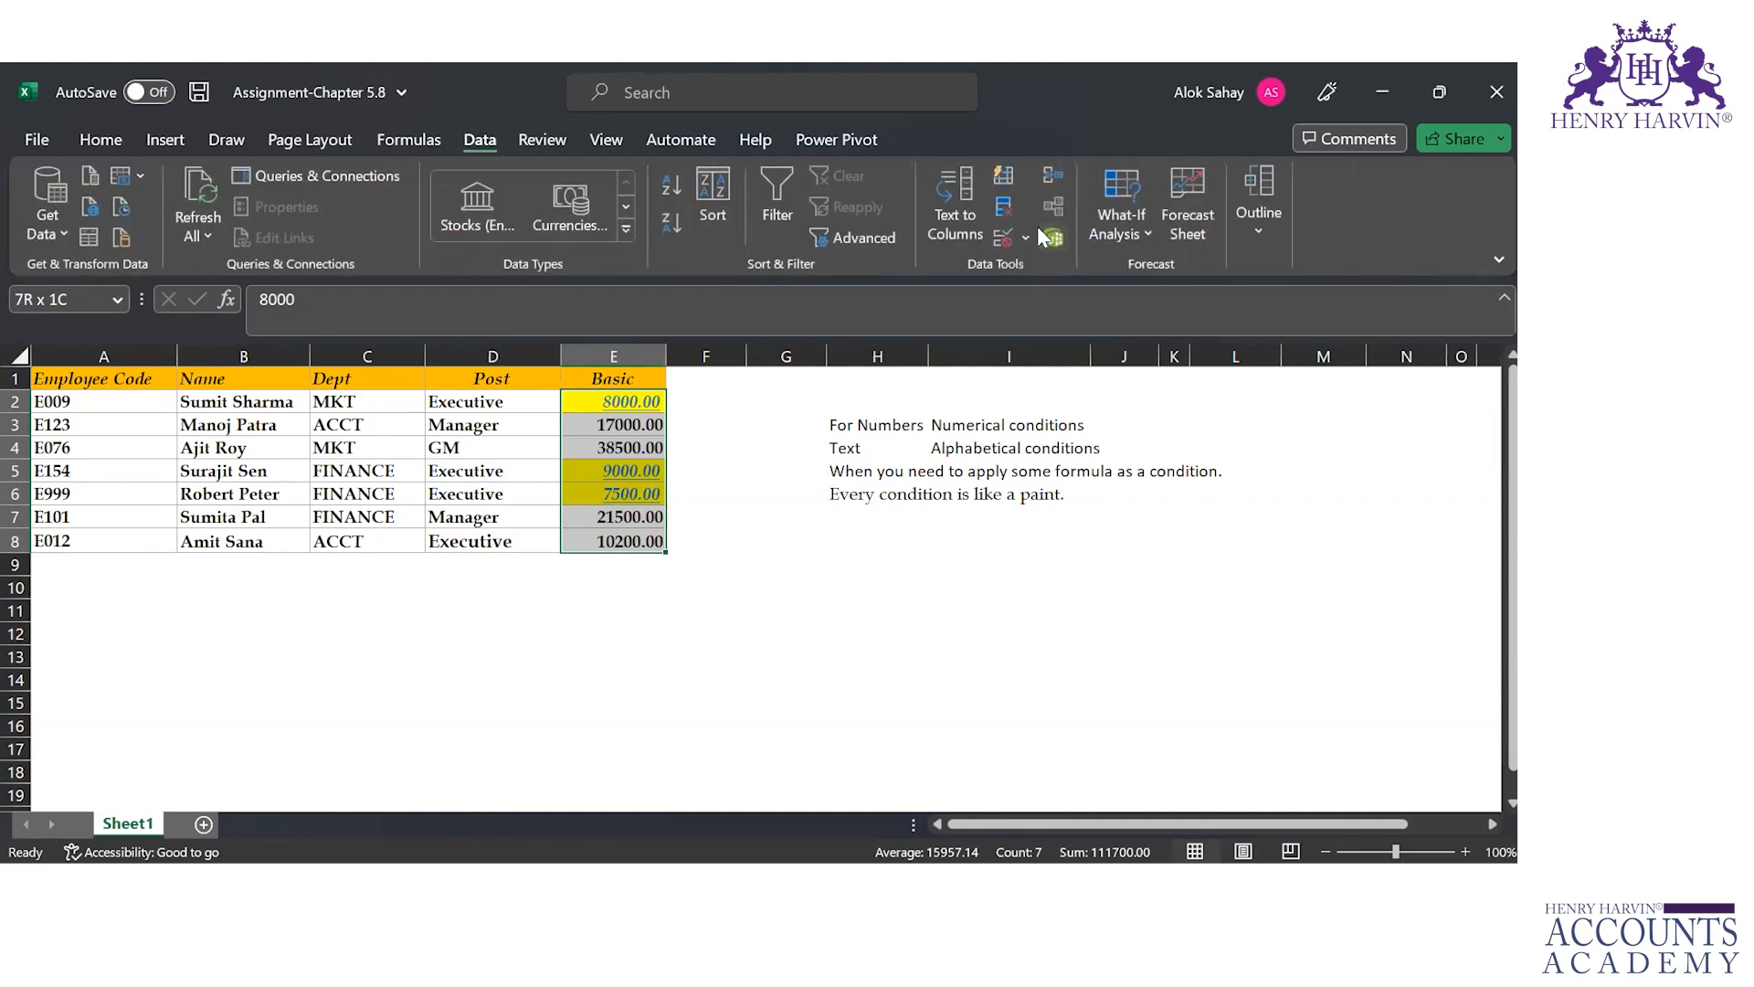
pyautogui.click(1005, 237)
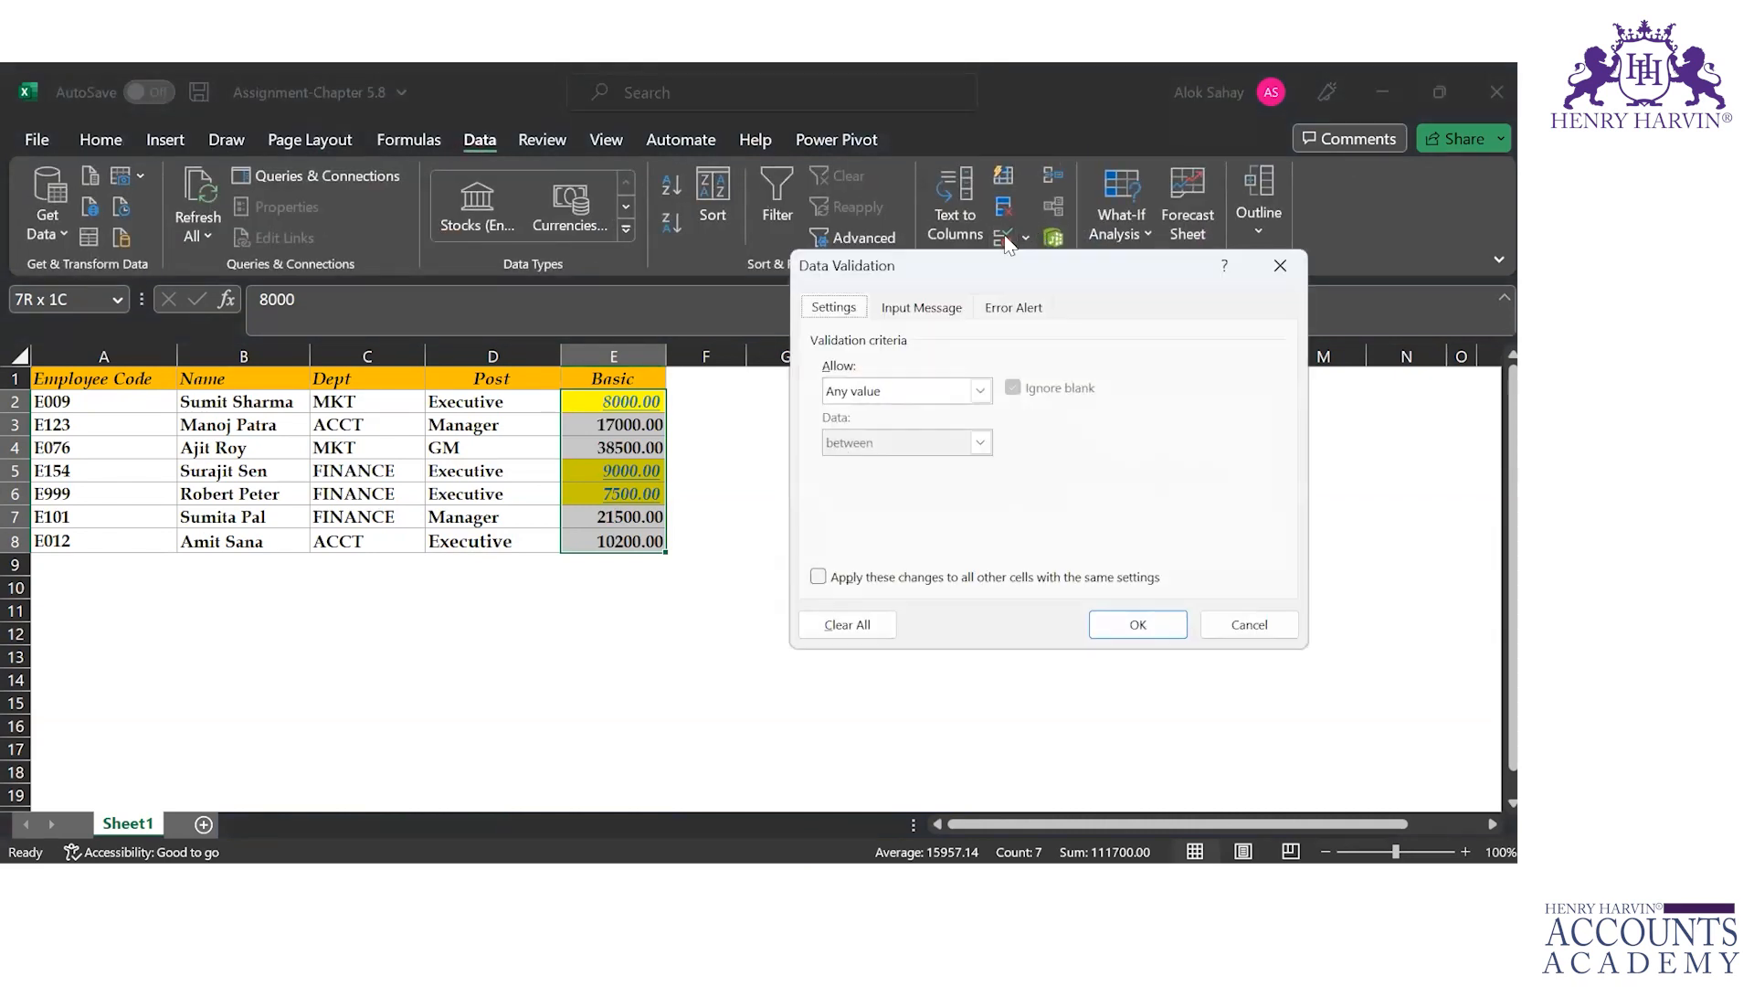
pyautogui.click(979, 393)
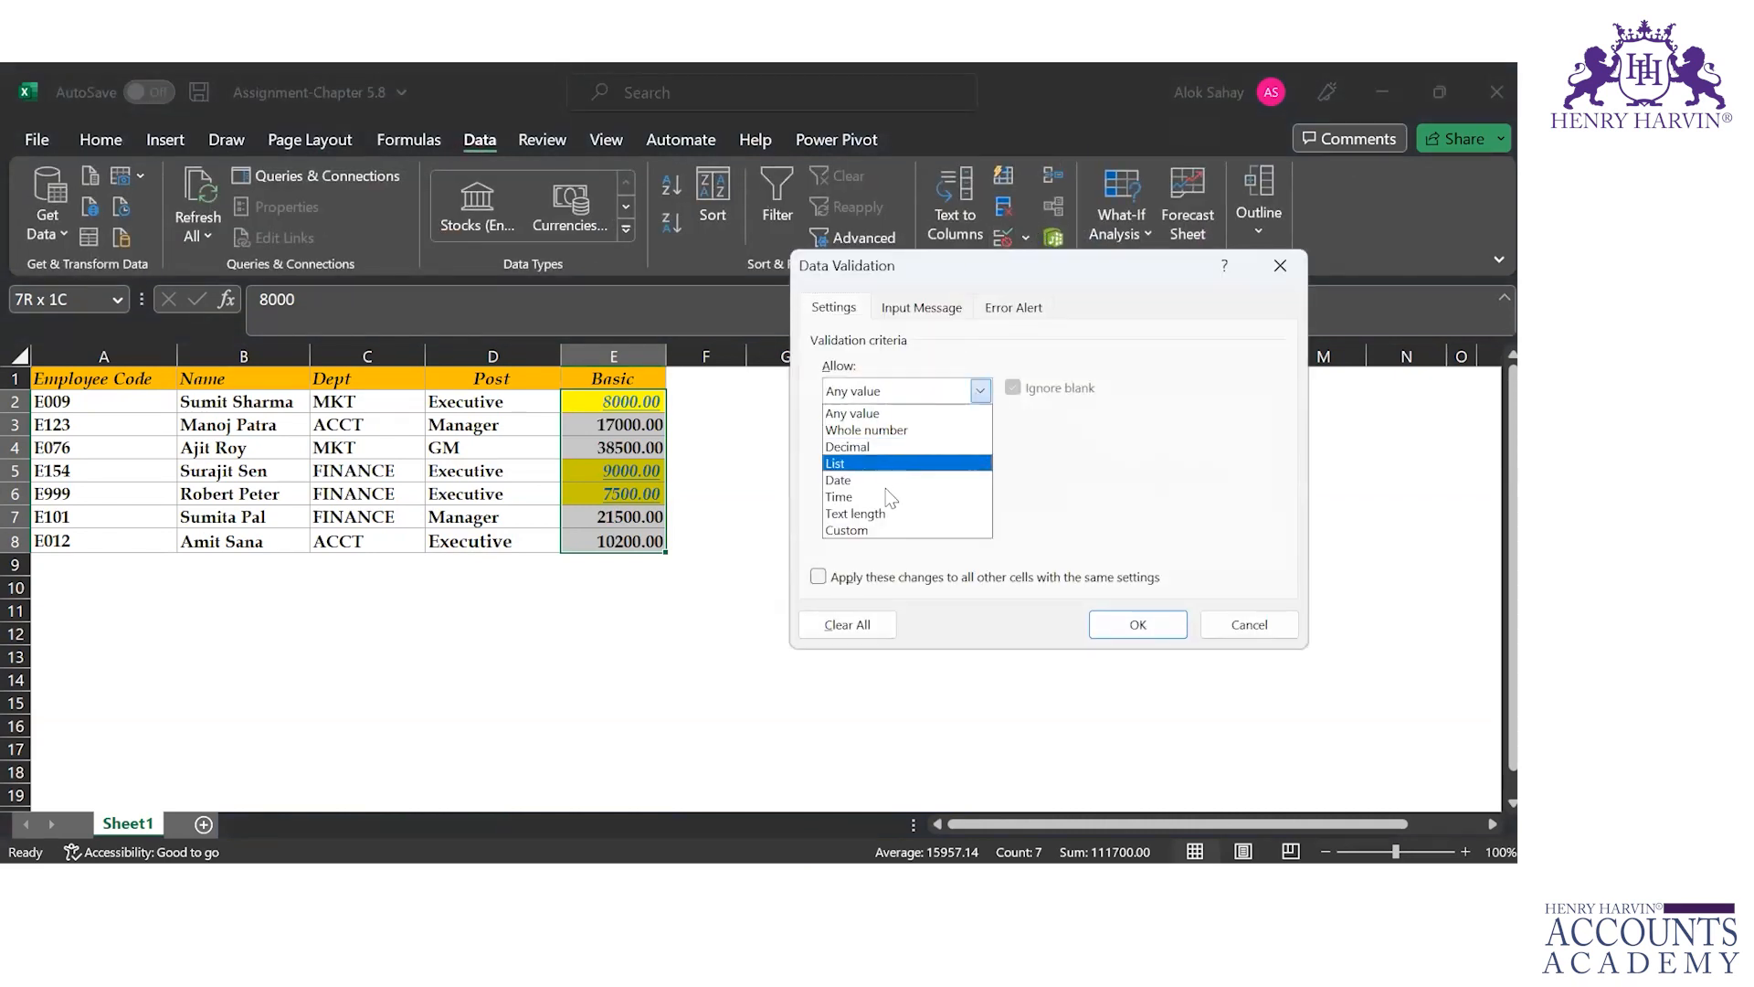
pyautogui.click(1045, 501)
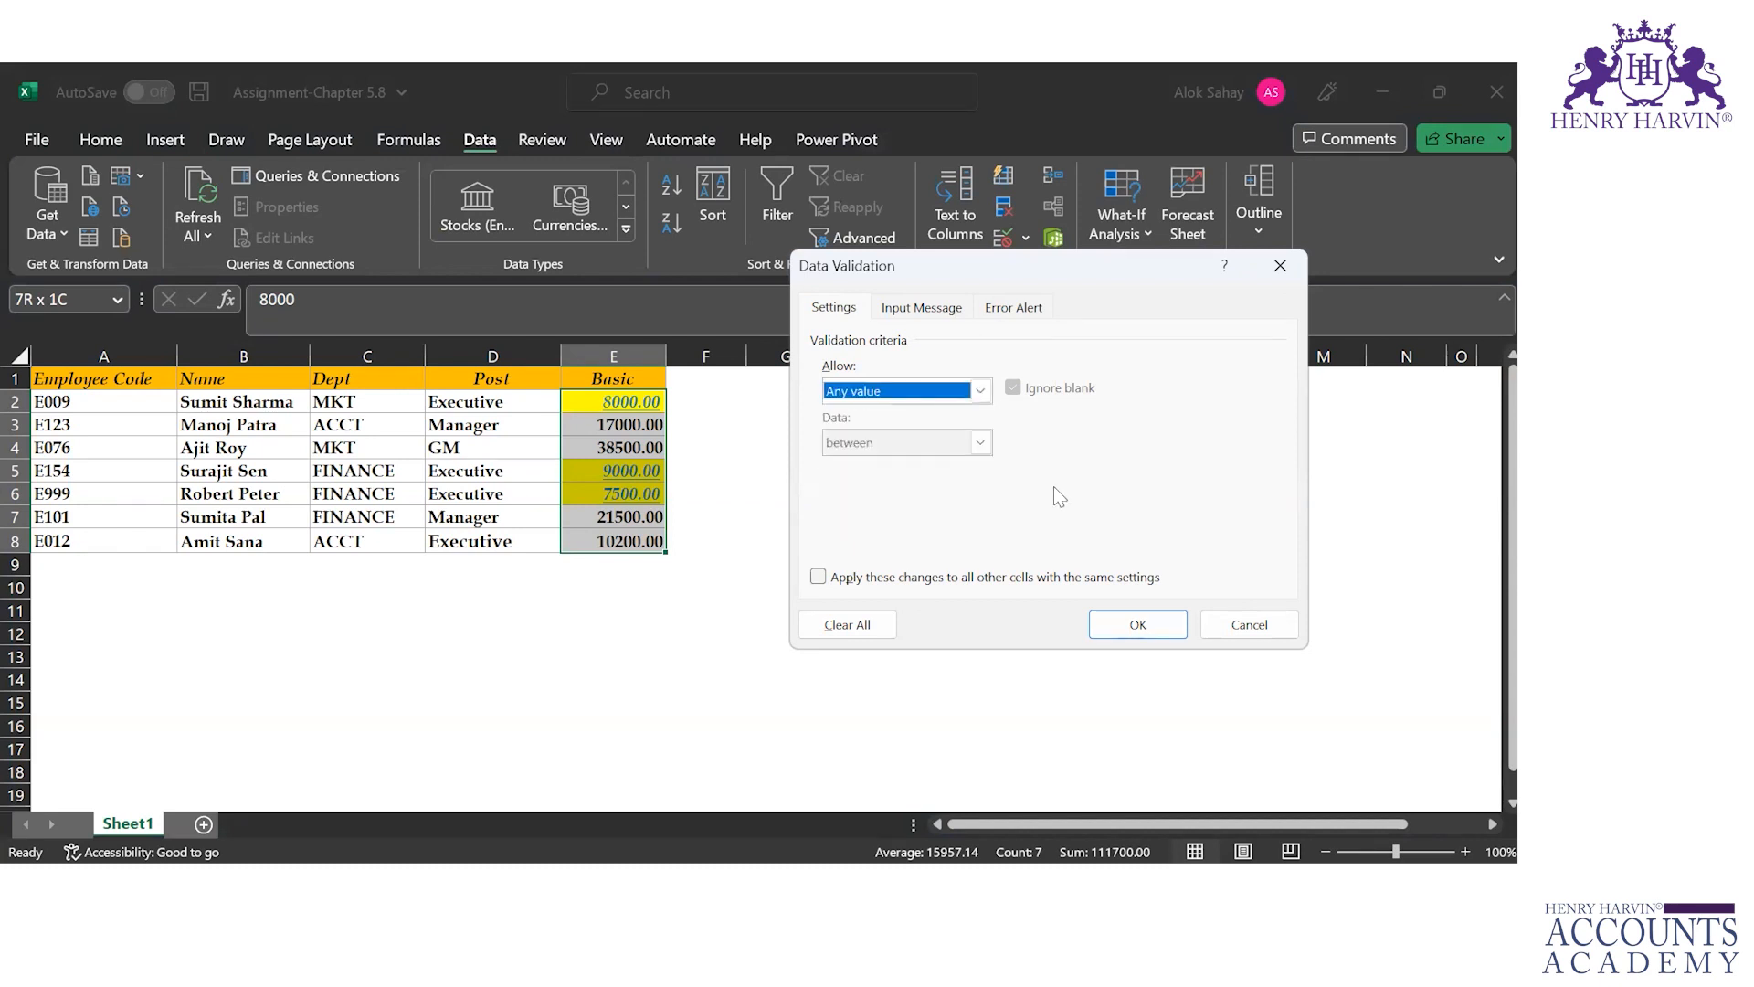
pyautogui.click(1280, 265)
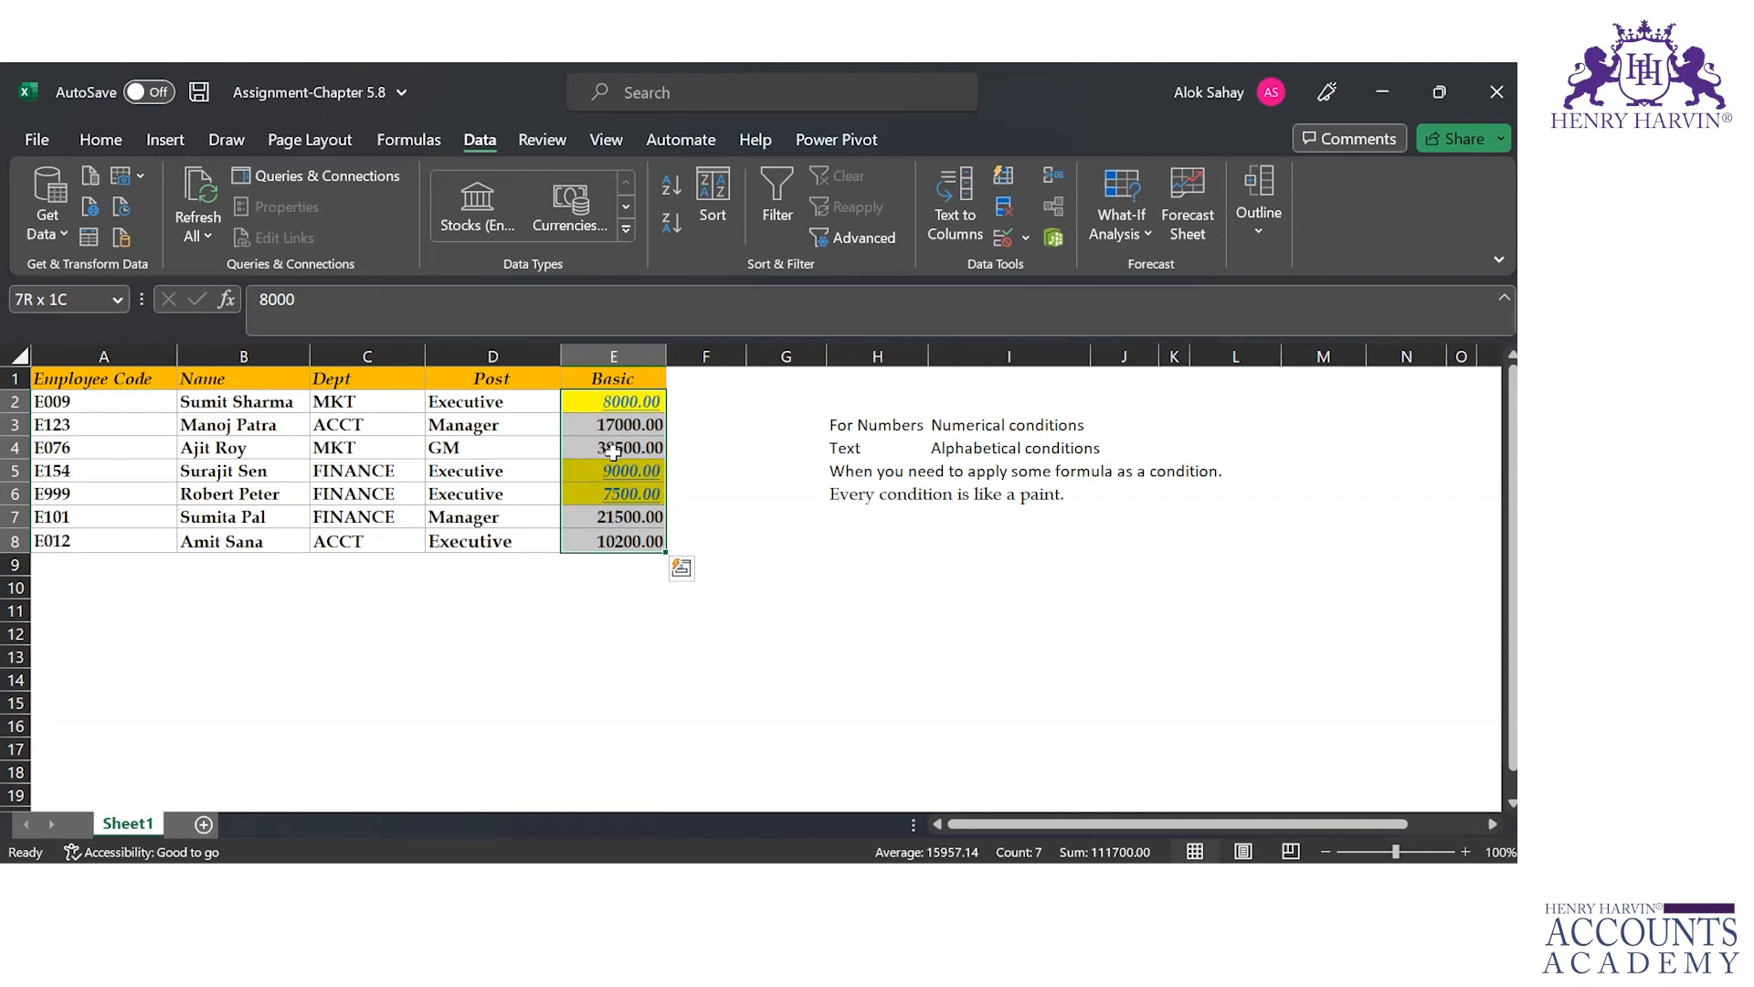
# Apply light blue gradient fill data bars to the Basic salaries in E2:E8.
pyautogui.click(104, 139)
pyautogui.click(1018, 180)
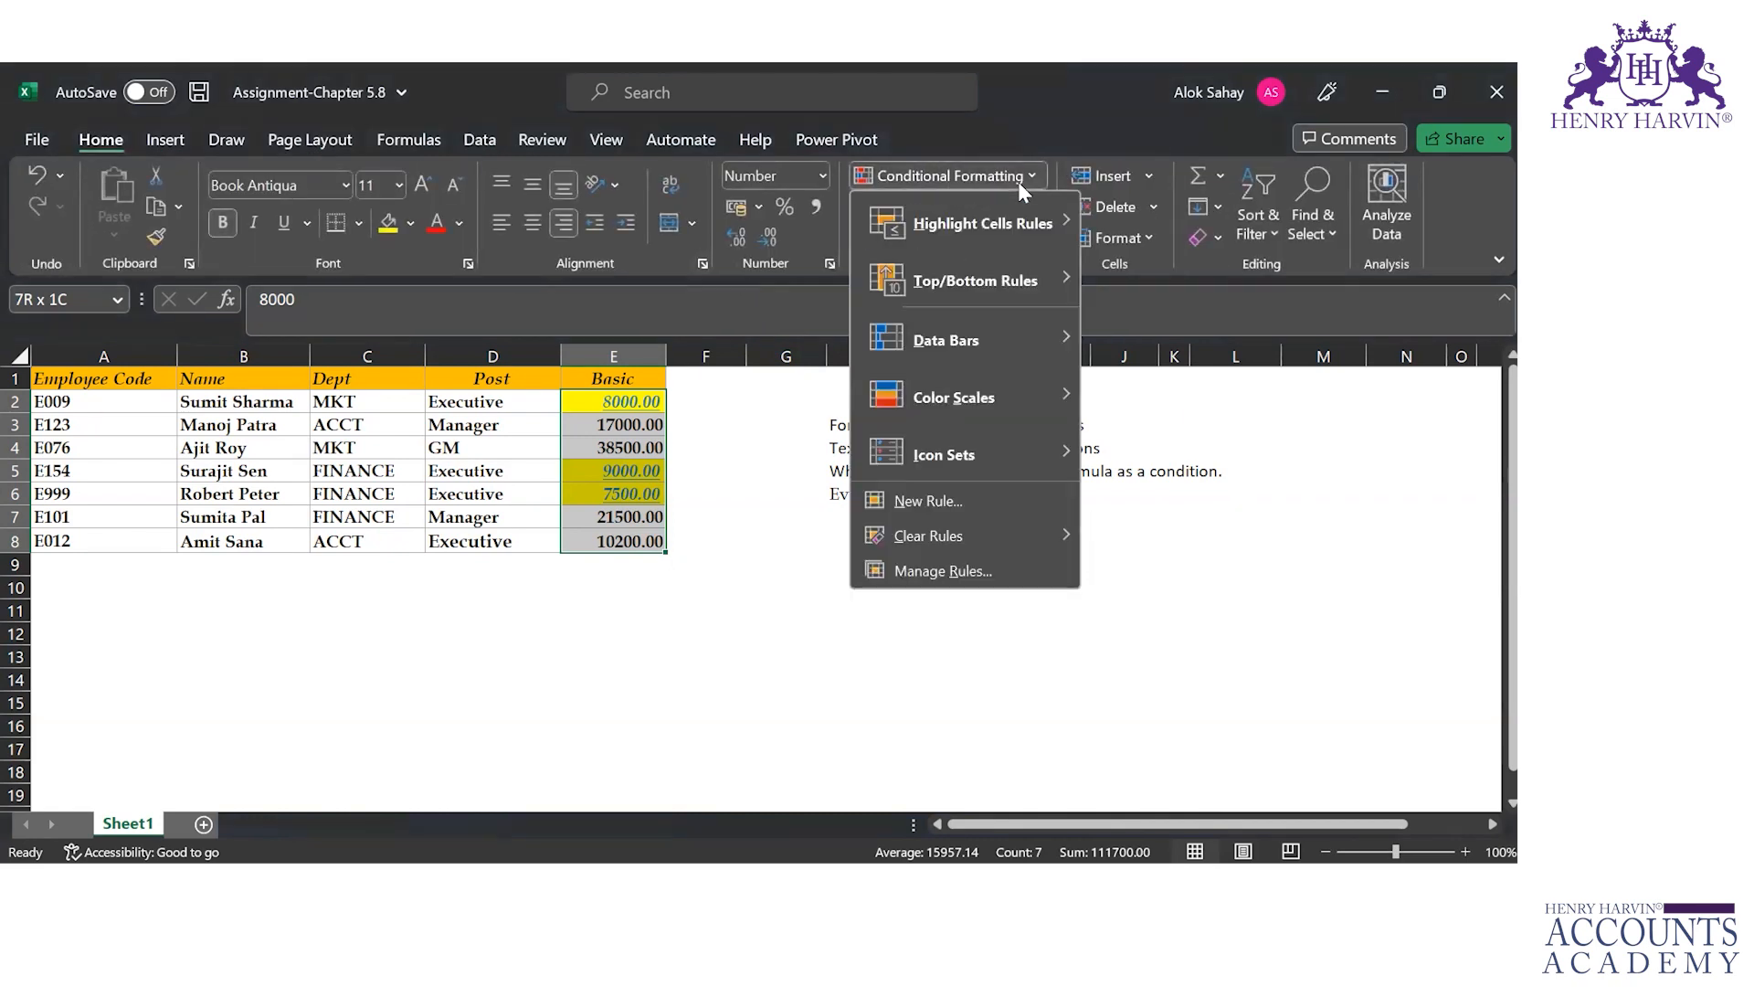
pyautogui.moveTo(1054, 353)
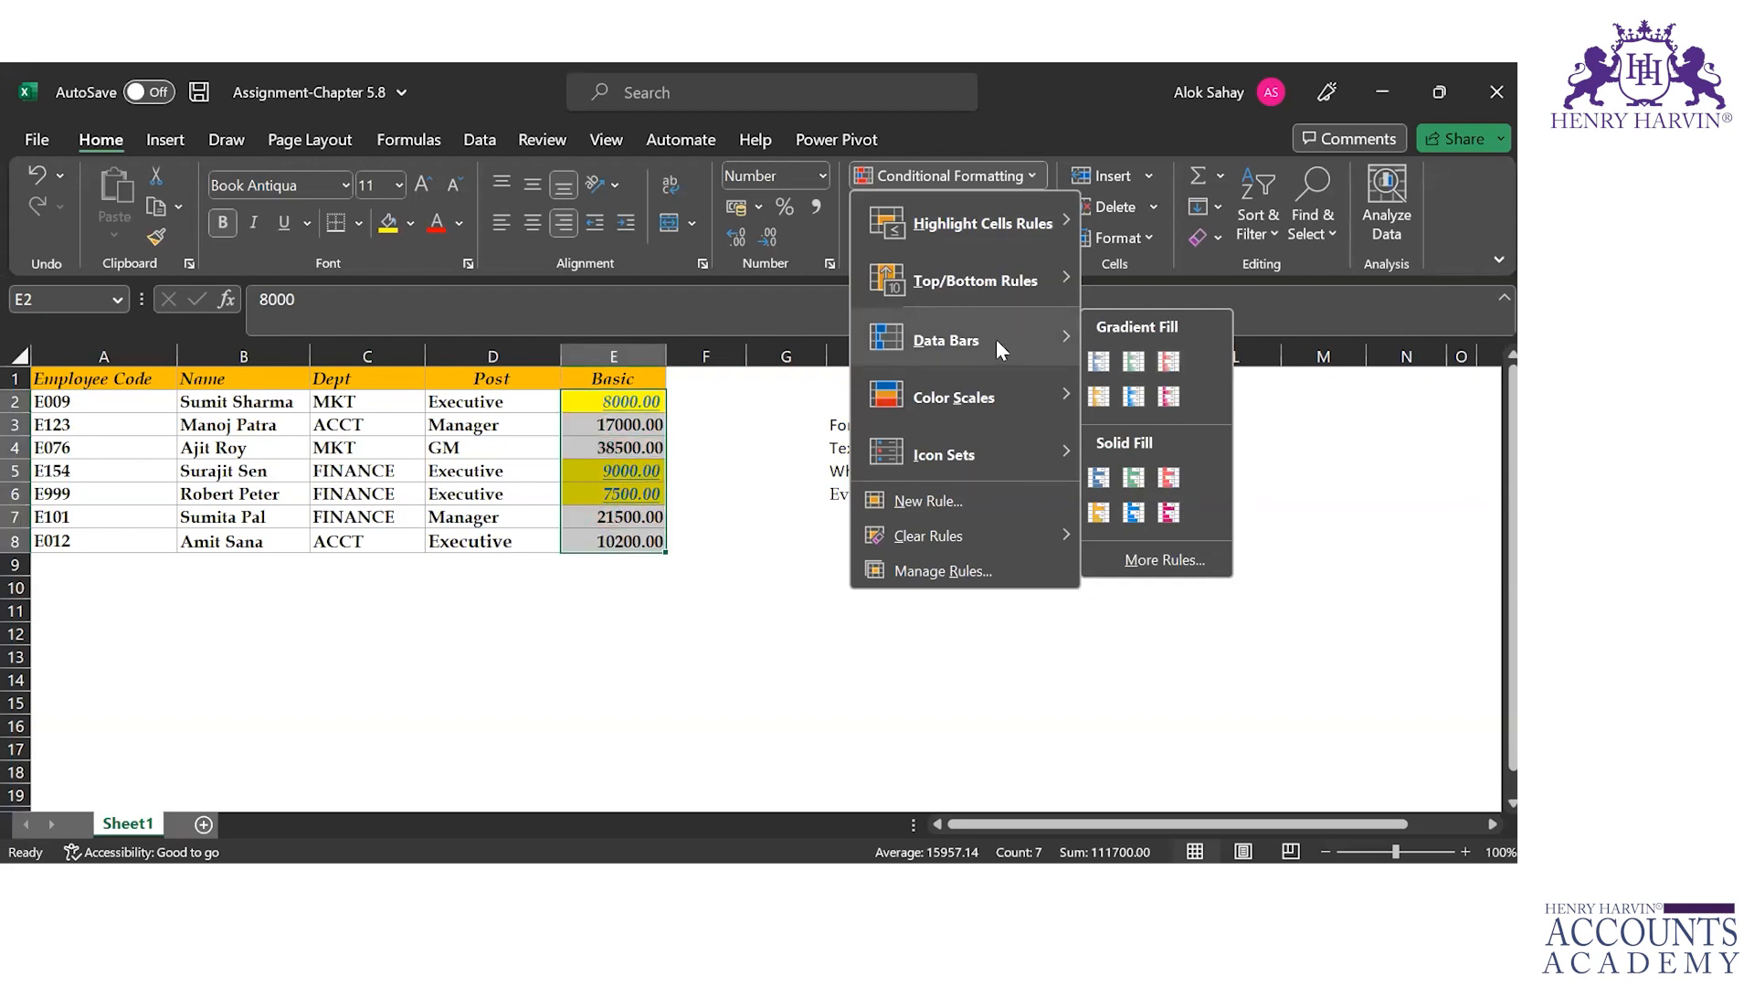
pyautogui.click(1138, 394)
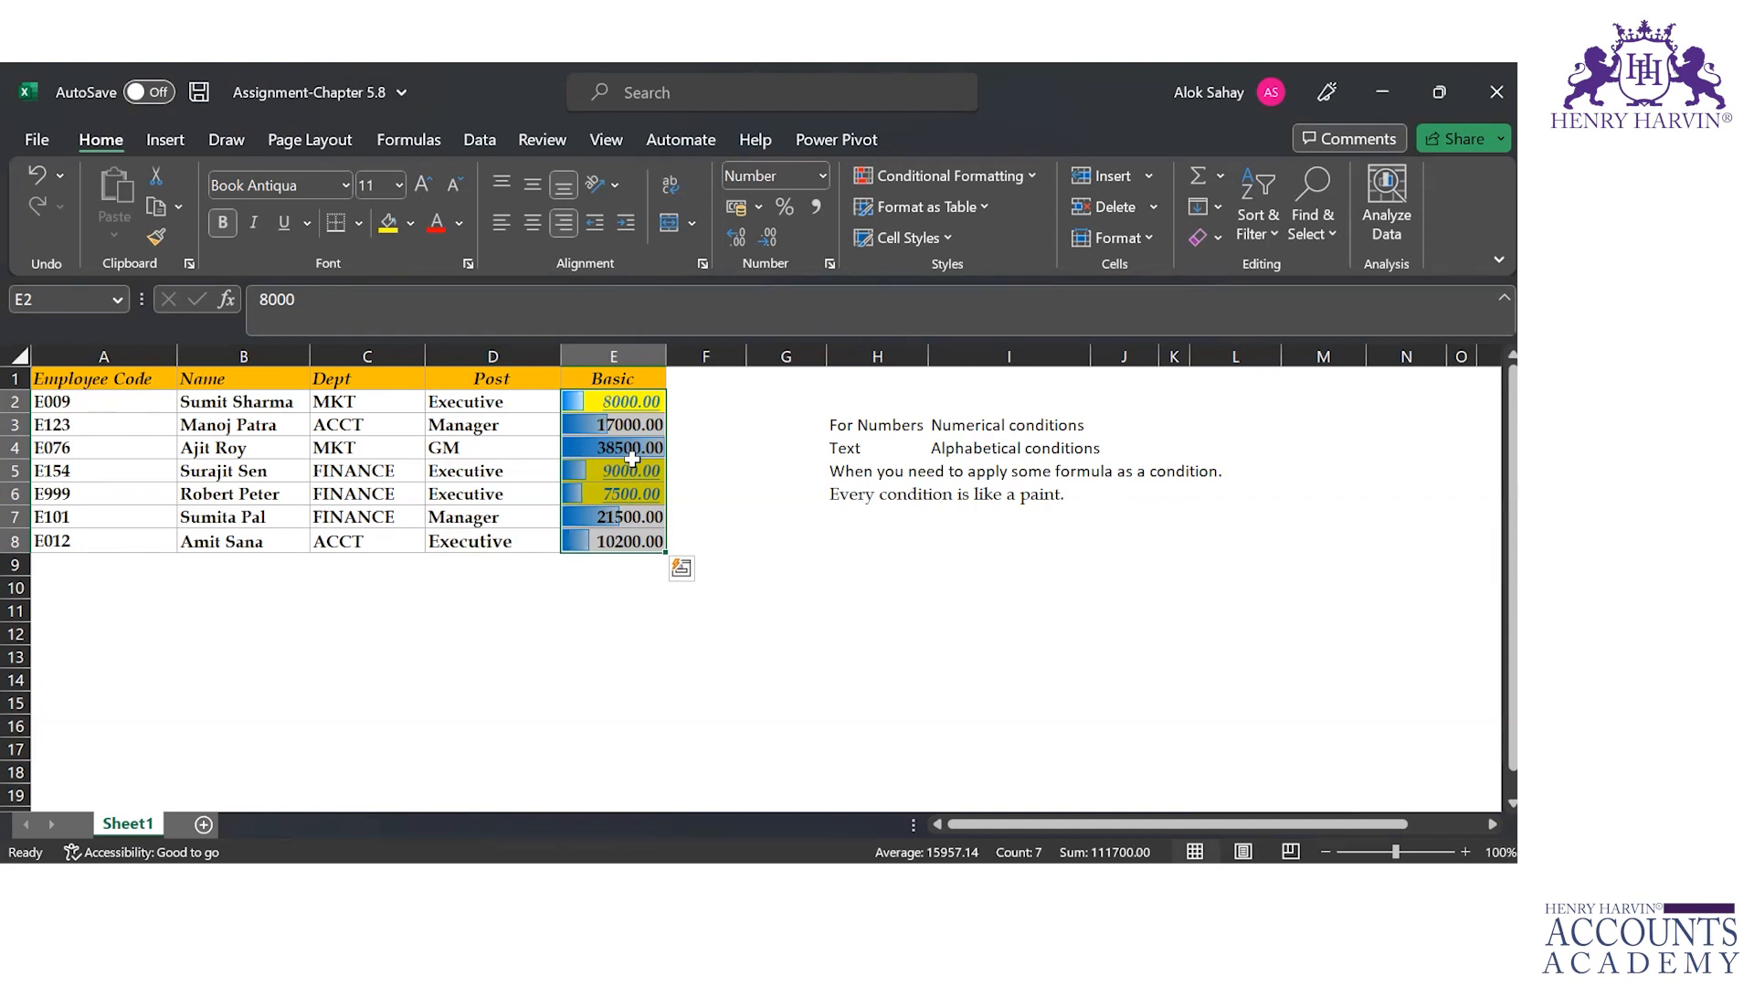
# Compare the data bar lengths with the salary values cell by cell down the Basic column.
pyautogui.click(627, 407)
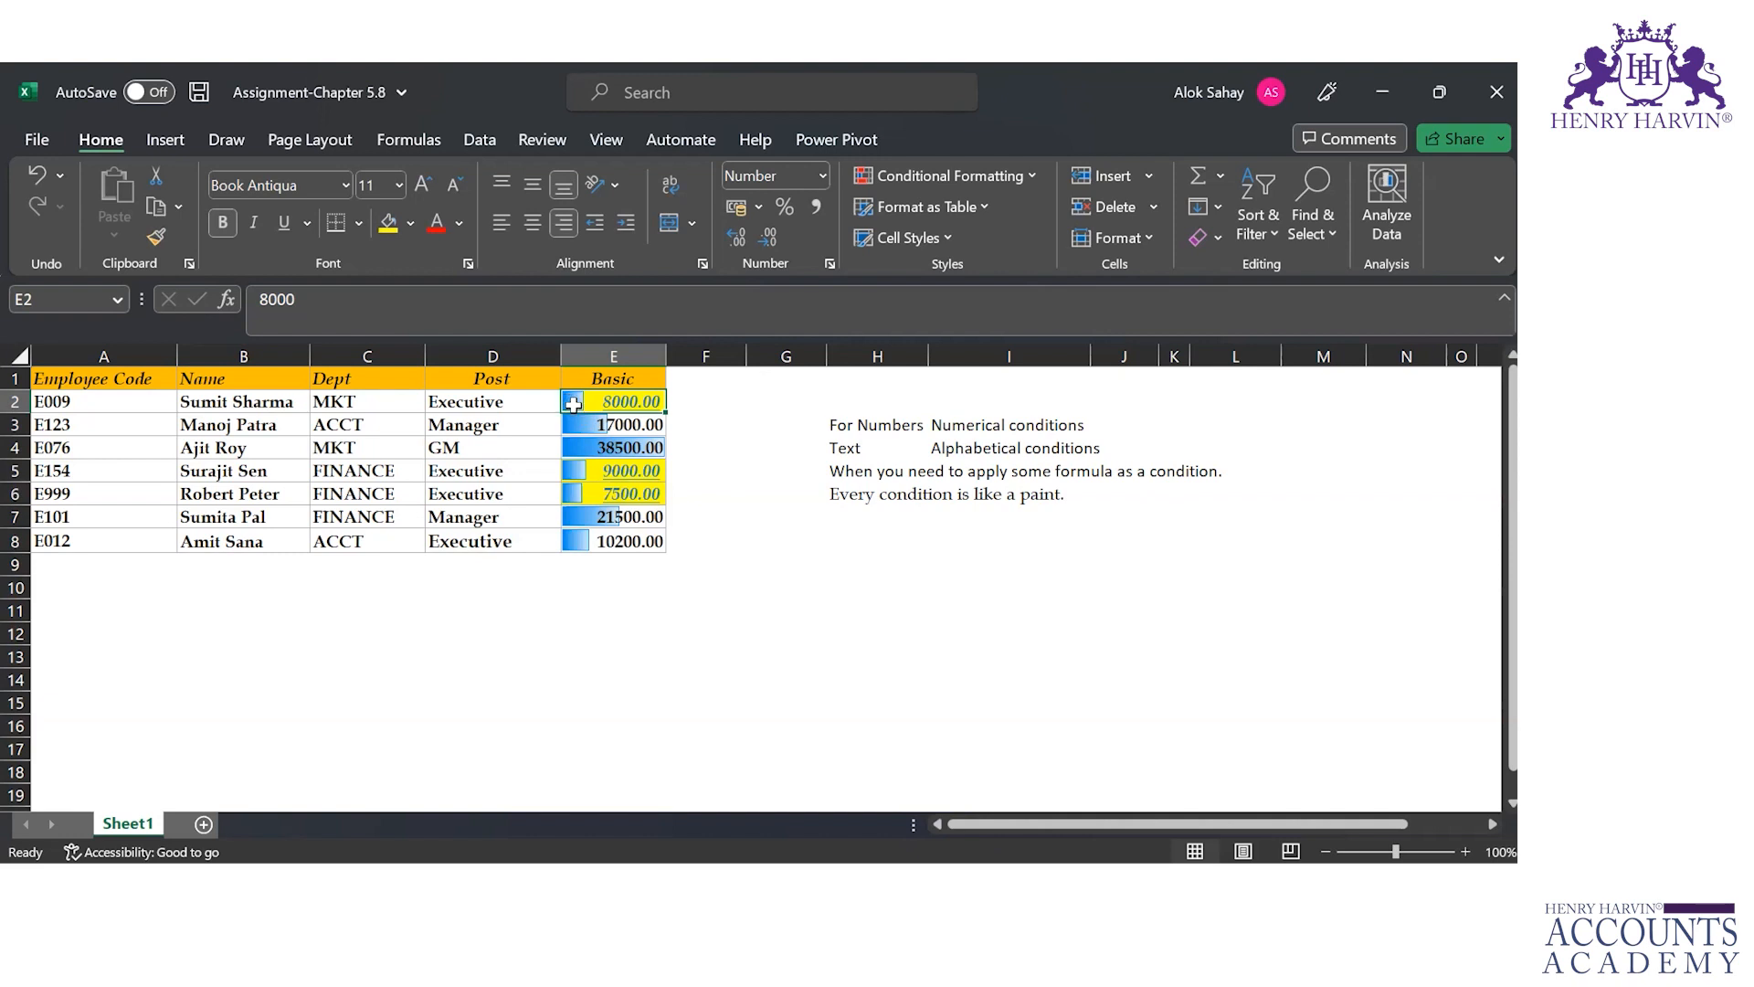
pyautogui.press('Down')
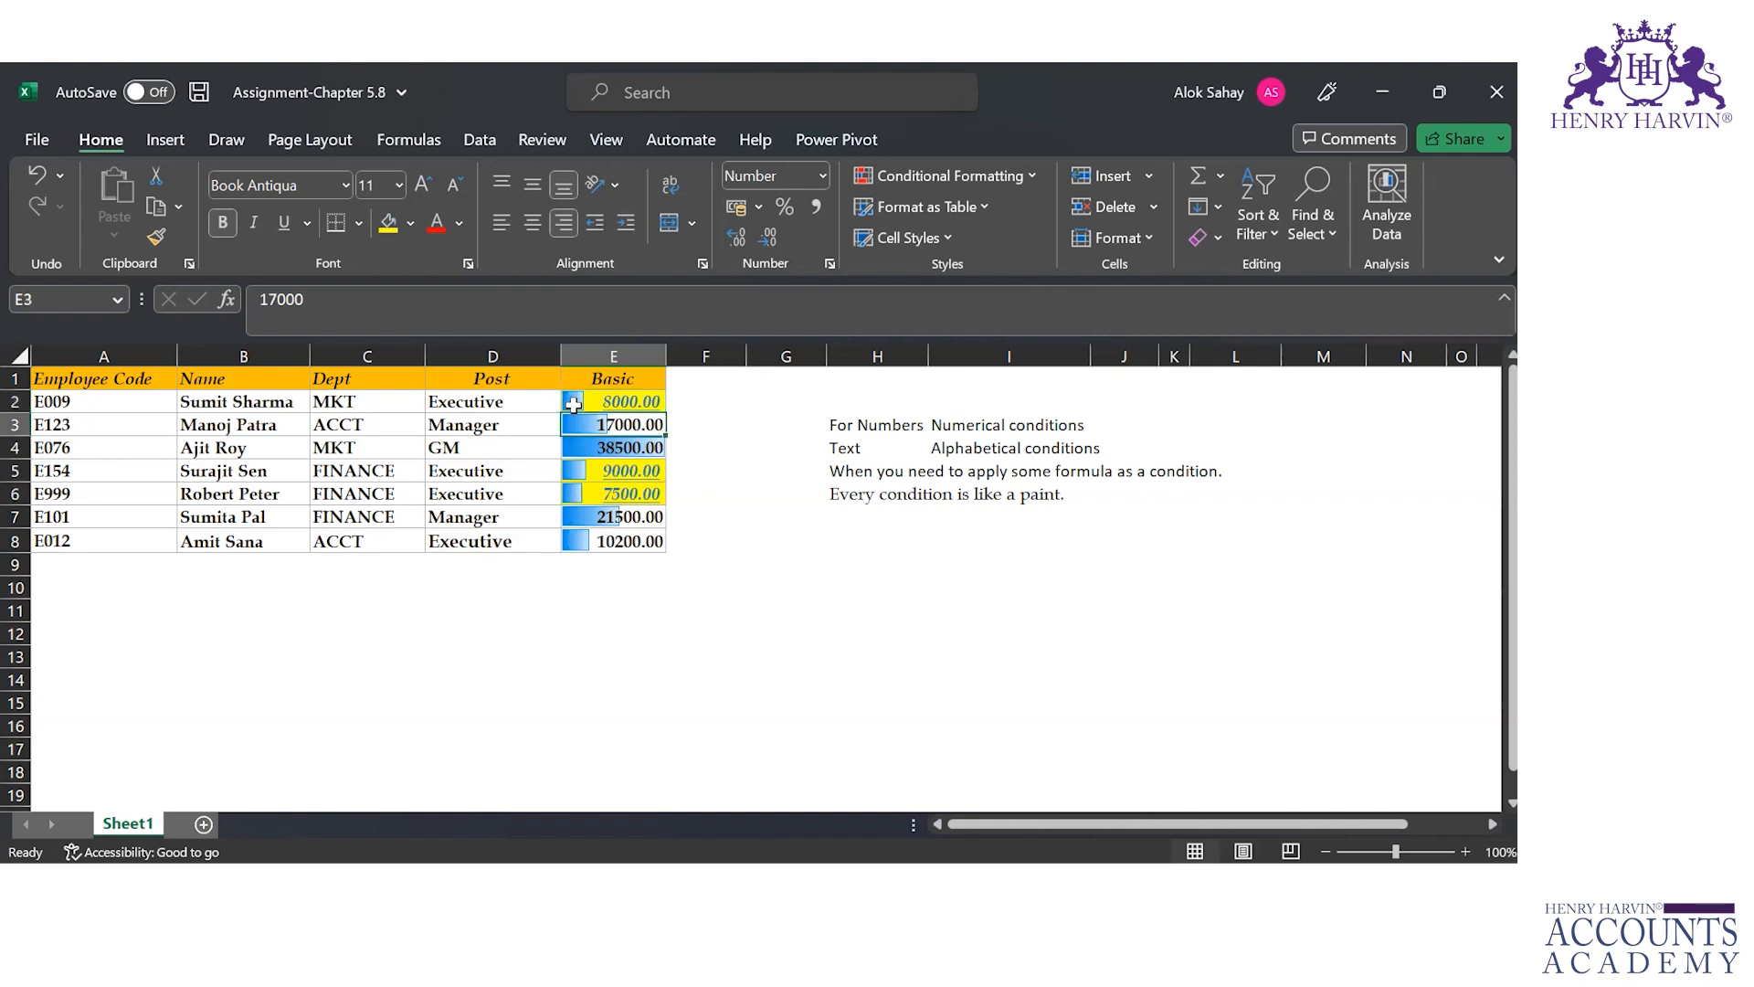
pyautogui.press('Down')
pyautogui.press('Down')
pyautogui.press('Down')
pyautogui.press('Down')
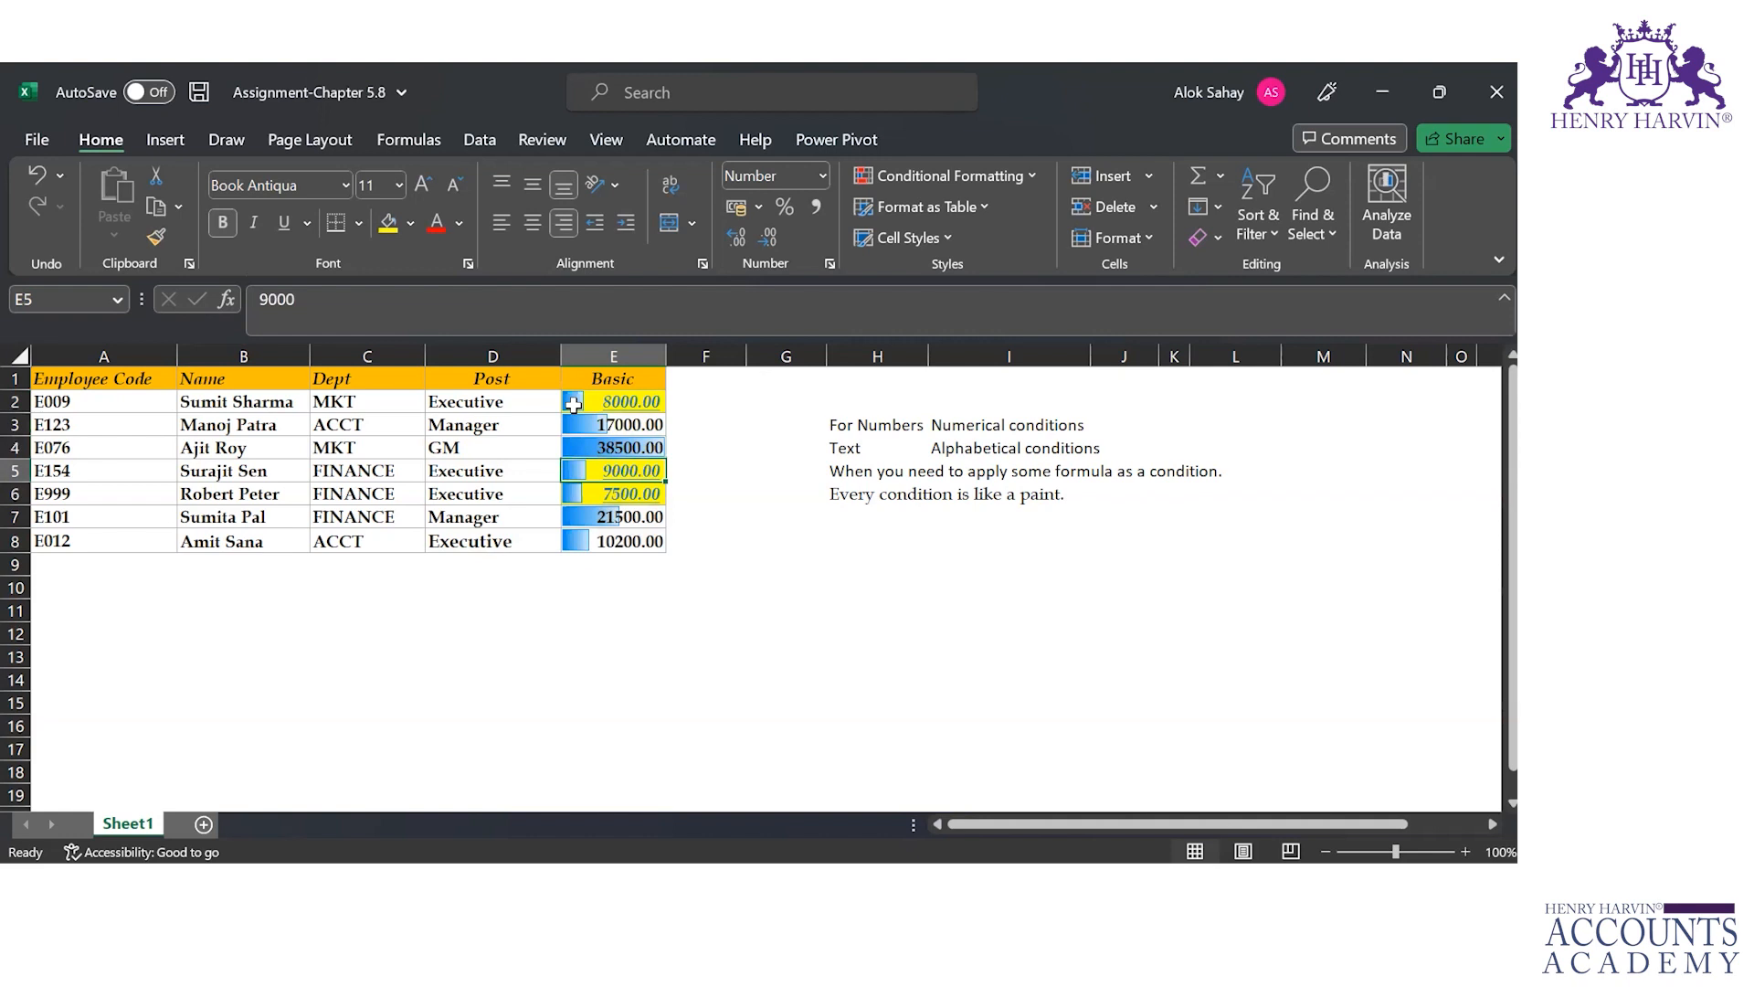
pyautogui.press('Down')
pyautogui.press('Up')
pyautogui.press('Up')
pyautogui.press('Up')
pyautogui.press('Up')
pyautogui.press('Up')
# Set the GM's Basic salary in E4 to 800000 and move below the table to E9.
pyautogui.press('Down')
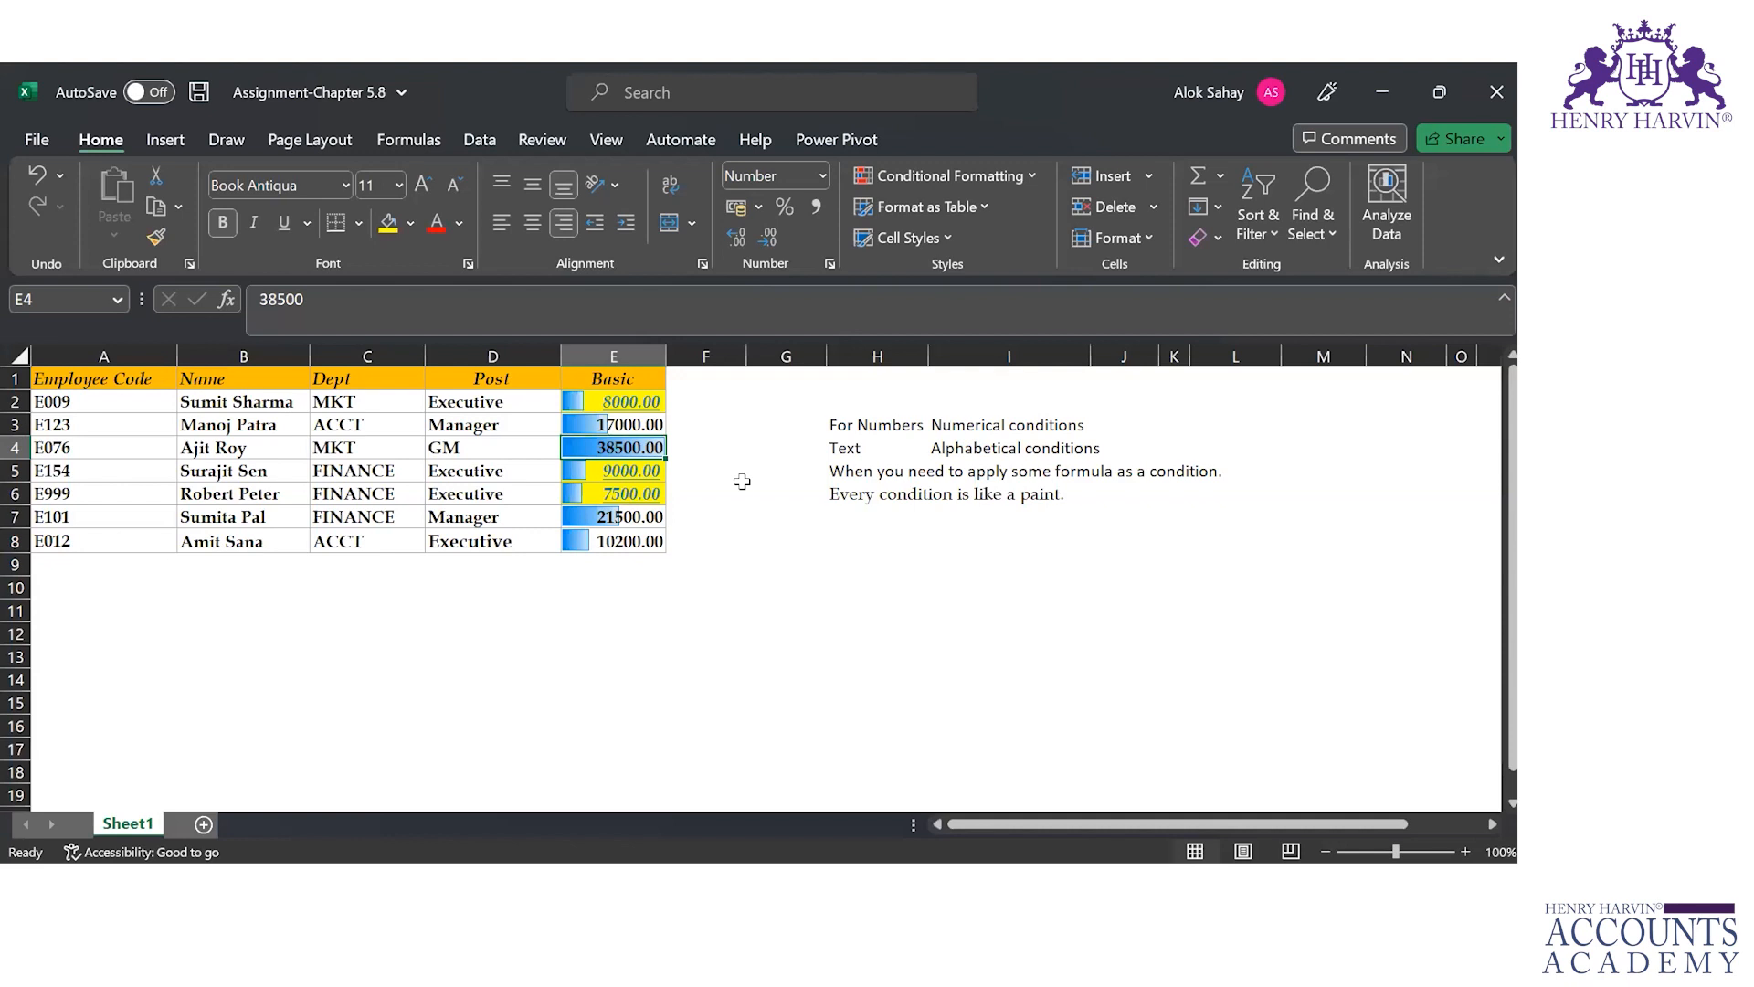
pyautogui.write('800000')
pyautogui.press('Return')
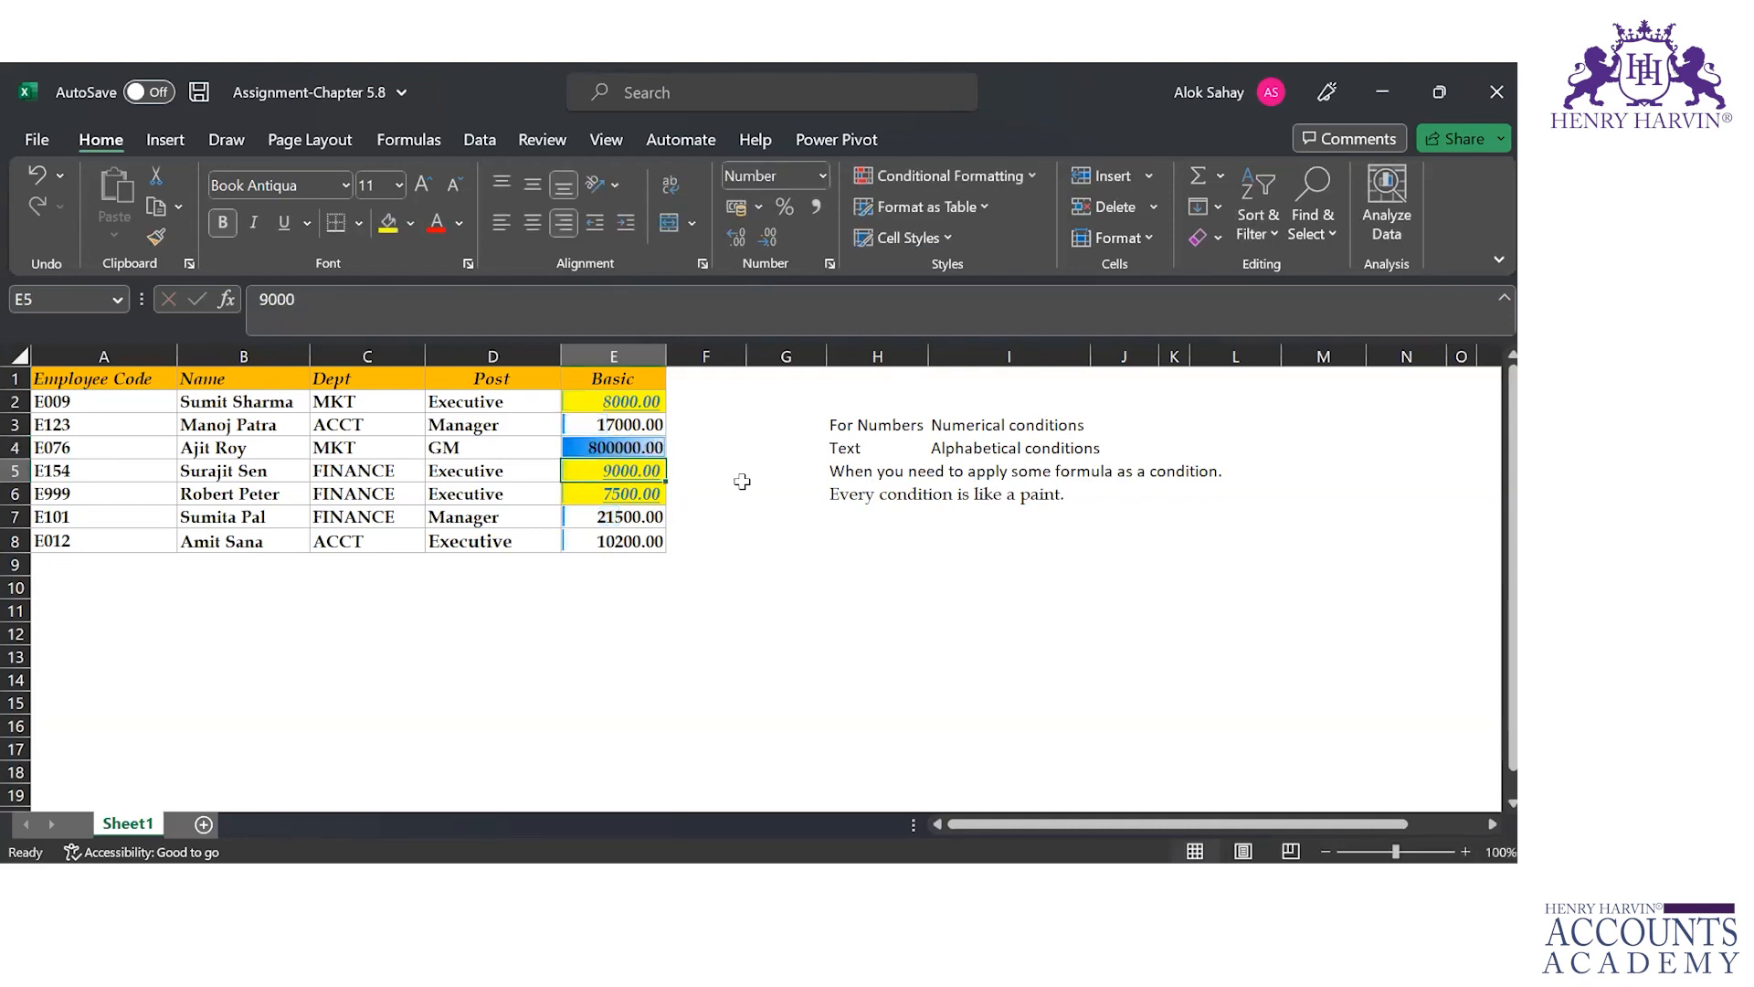
pyautogui.press('Down')
pyautogui.press('Down')
pyautogui.press('Down')
pyautogui.press('Down')
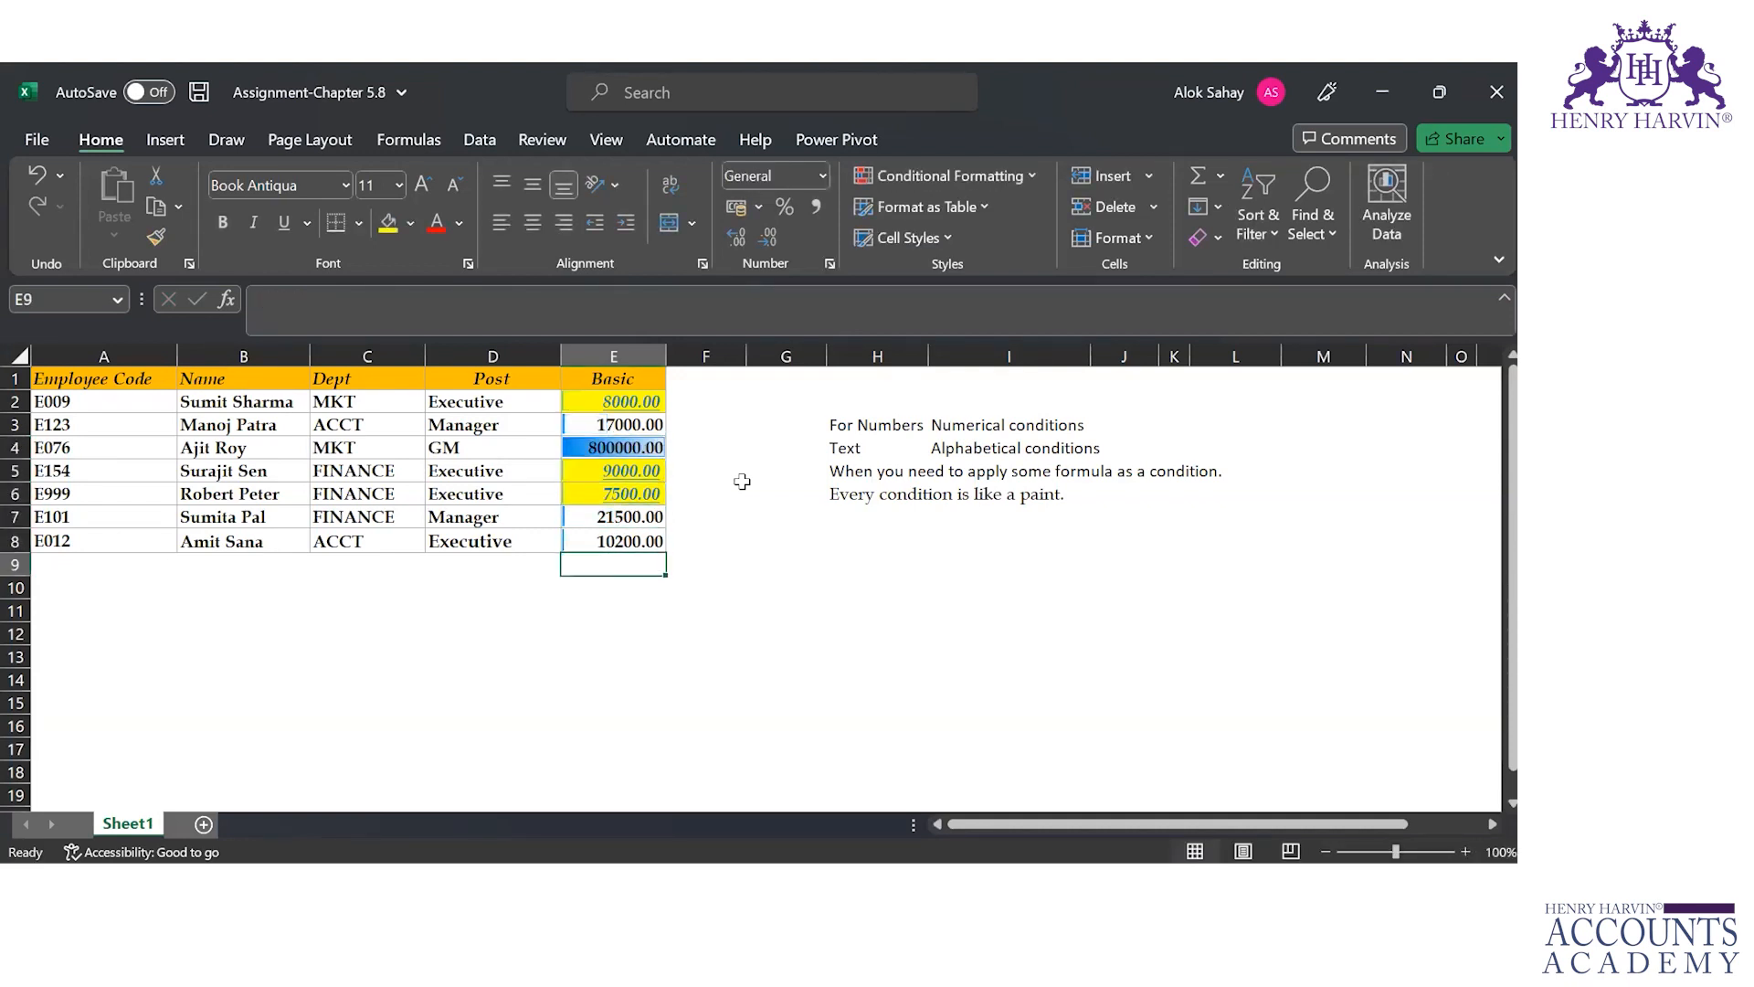
# Compare the data bar of the GM's salary in E4 with the bars of the other Basic salaries in the column.
pyautogui.press('Up')
pyautogui.press('Up')
pyautogui.press('Up')
pyautogui.press('Up')
pyautogui.press('Up')
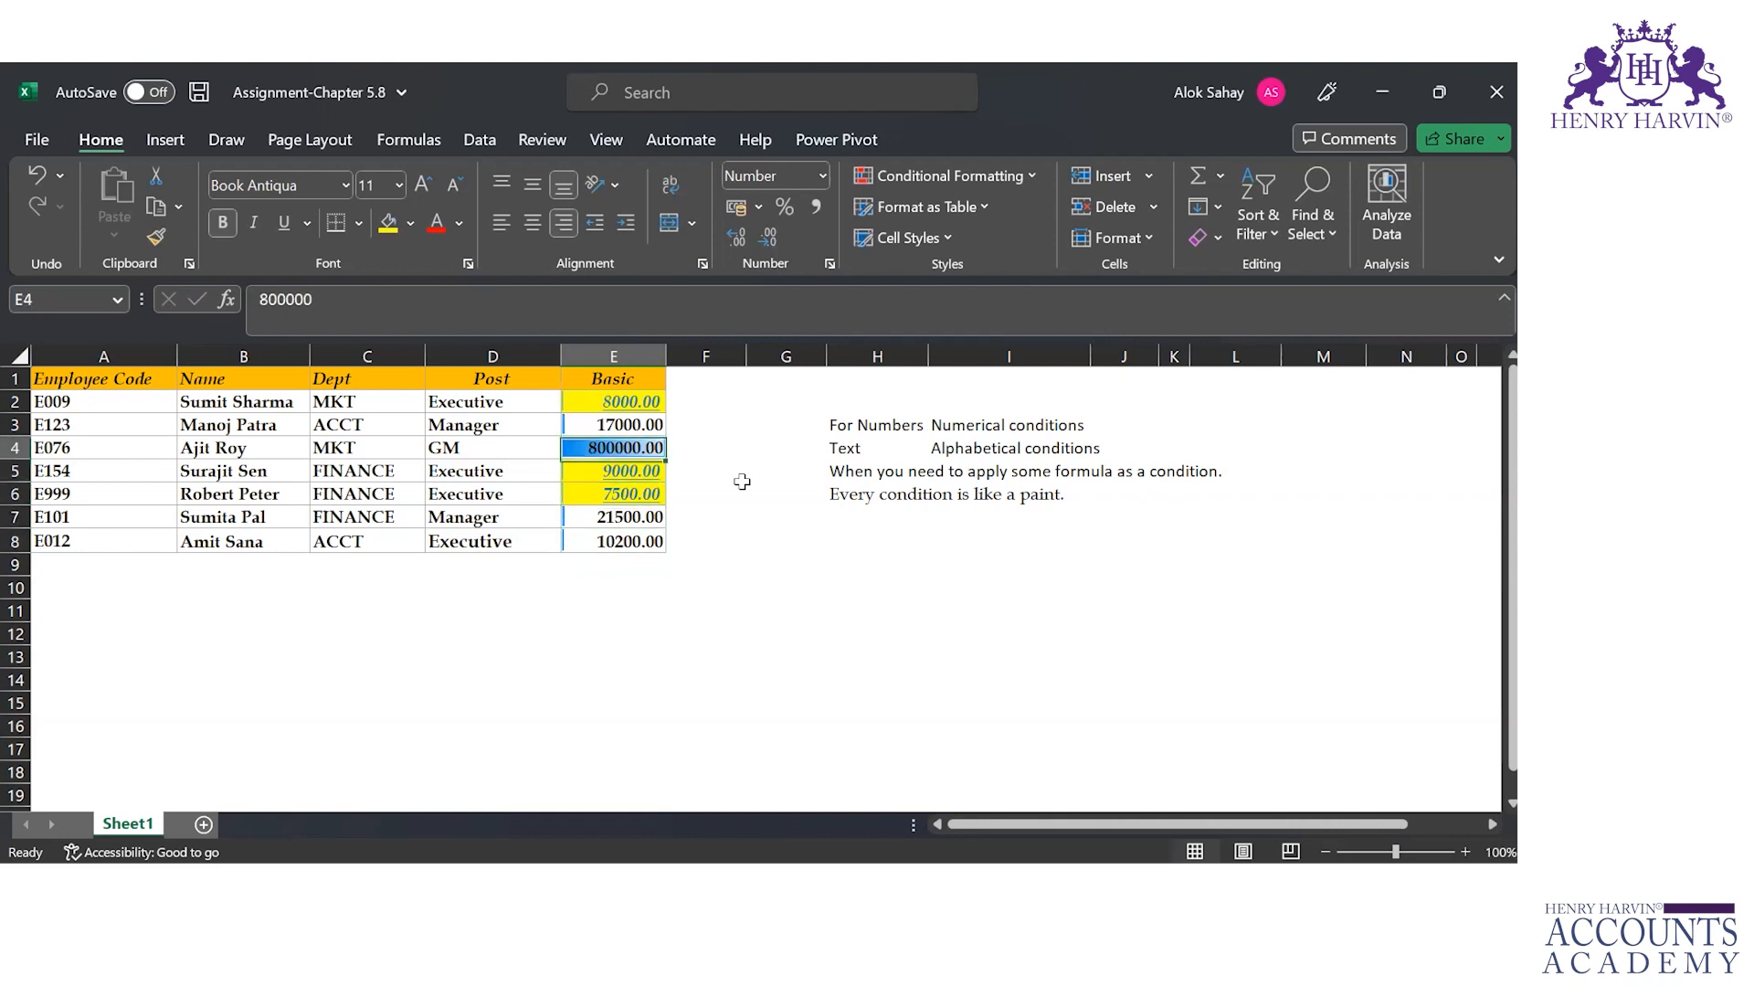
pyautogui.press('Down')
pyautogui.press('Down')
pyautogui.press('Up')
pyautogui.press('Up')
pyautogui.press('Up')
pyautogui.press('Up')
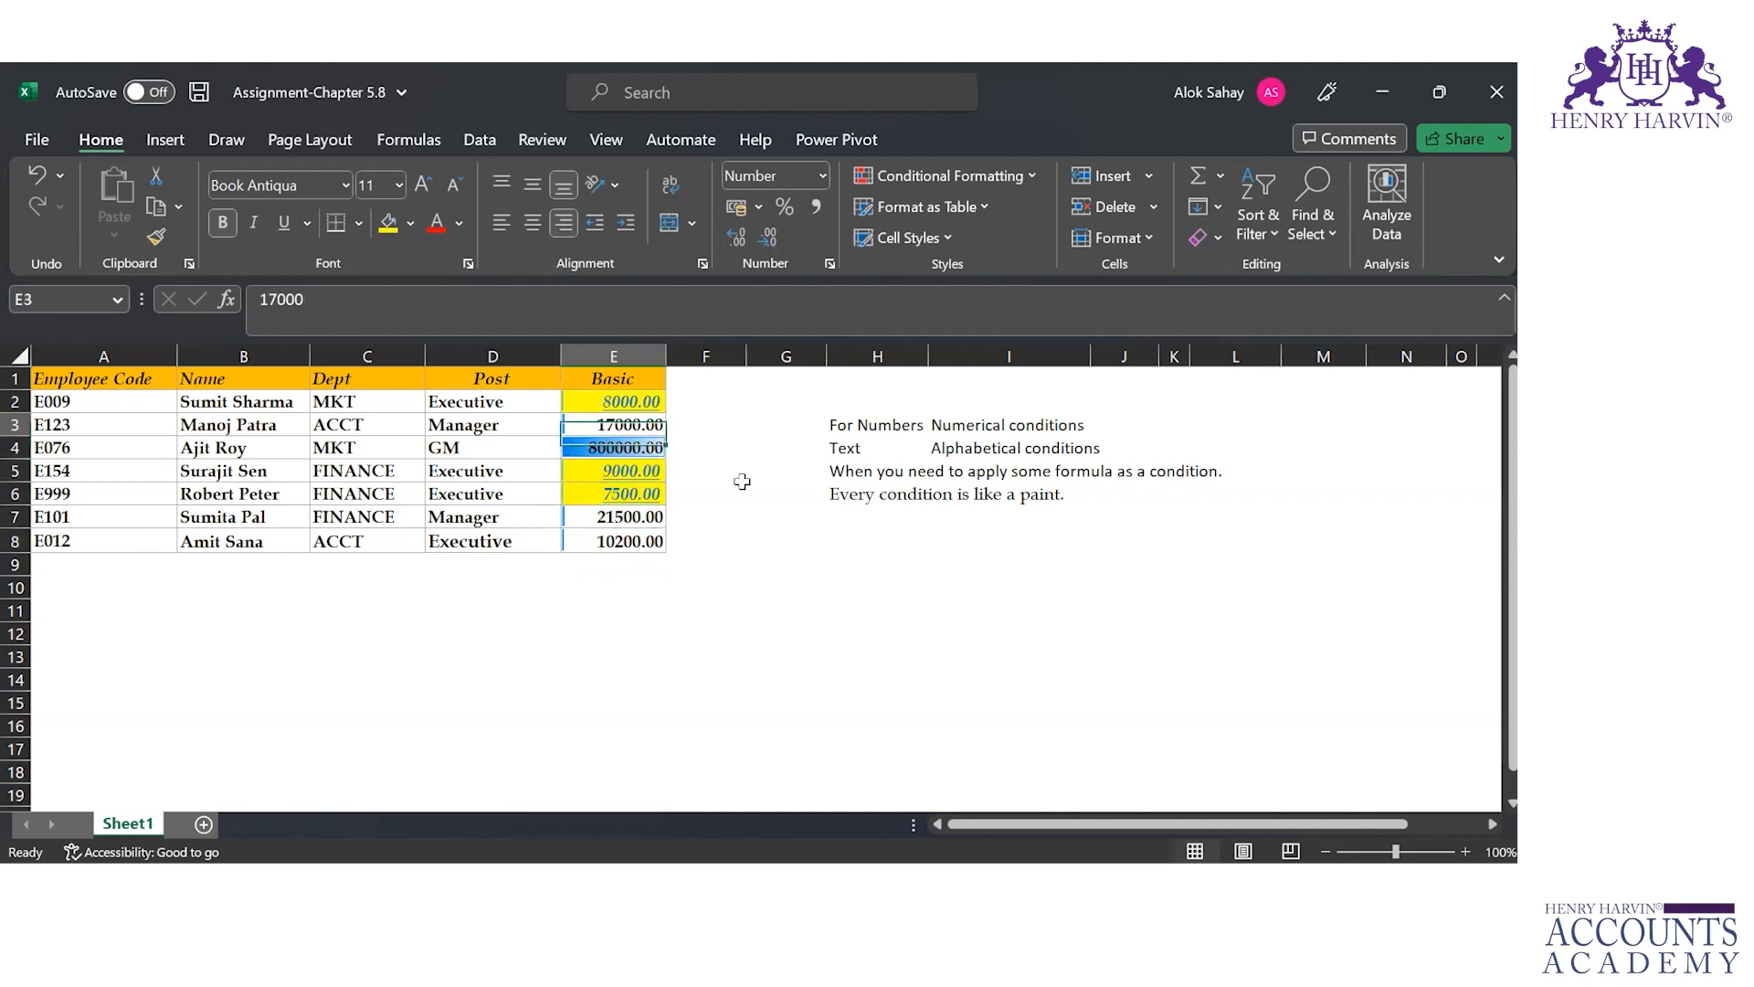
# Set the GM's Basic salary in E4 to 20000 and move down to E7.
pyautogui.press('Down')
pyautogui.press('Down')
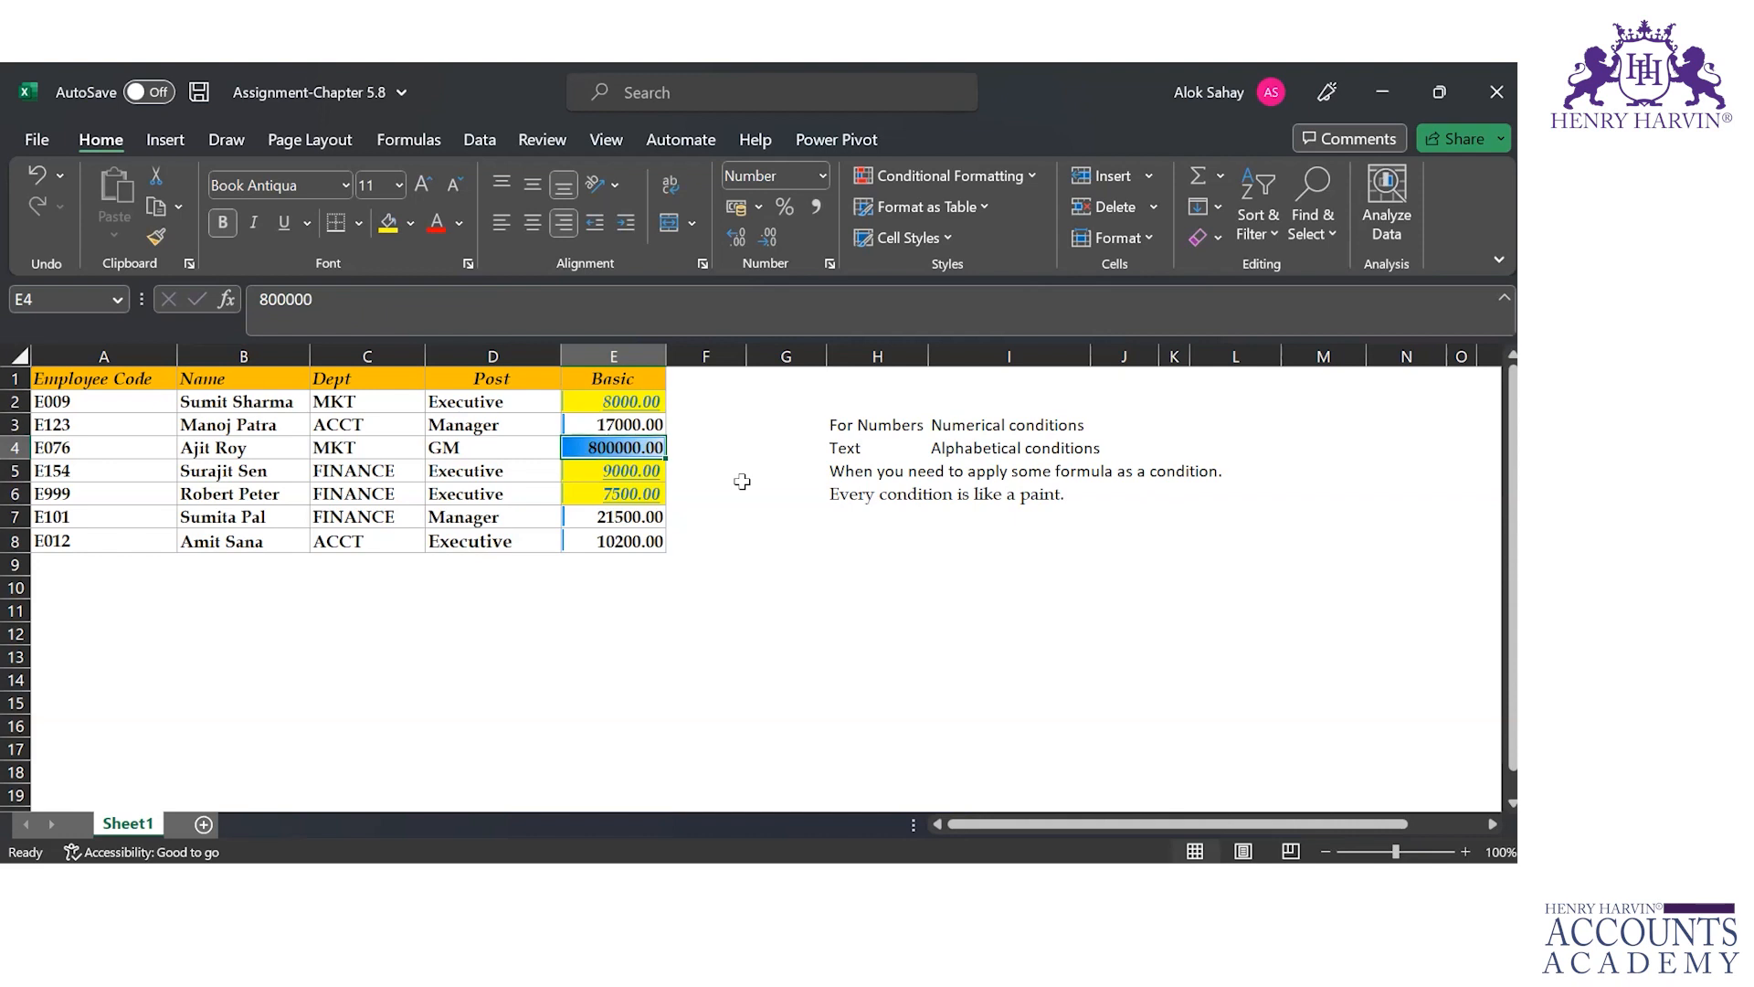
pyautogui.write('20000')
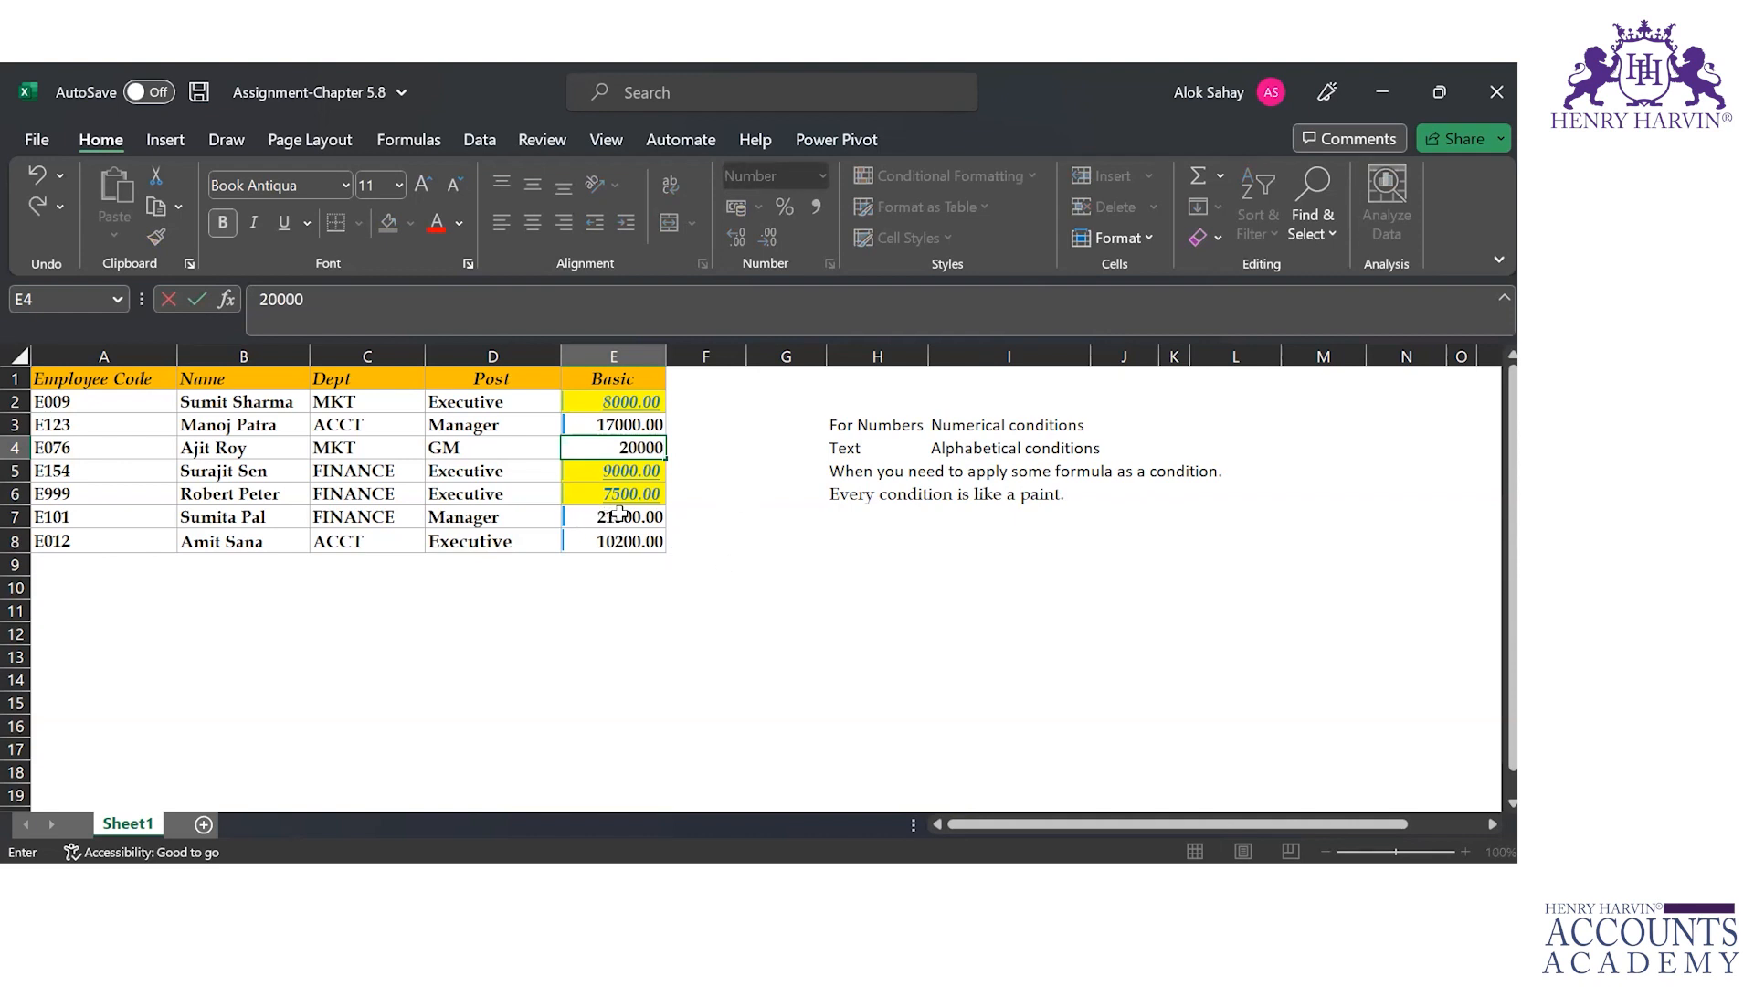
pyautogui.press('Return')
pyautogui.press('Down')
pyautogui.press('Down')
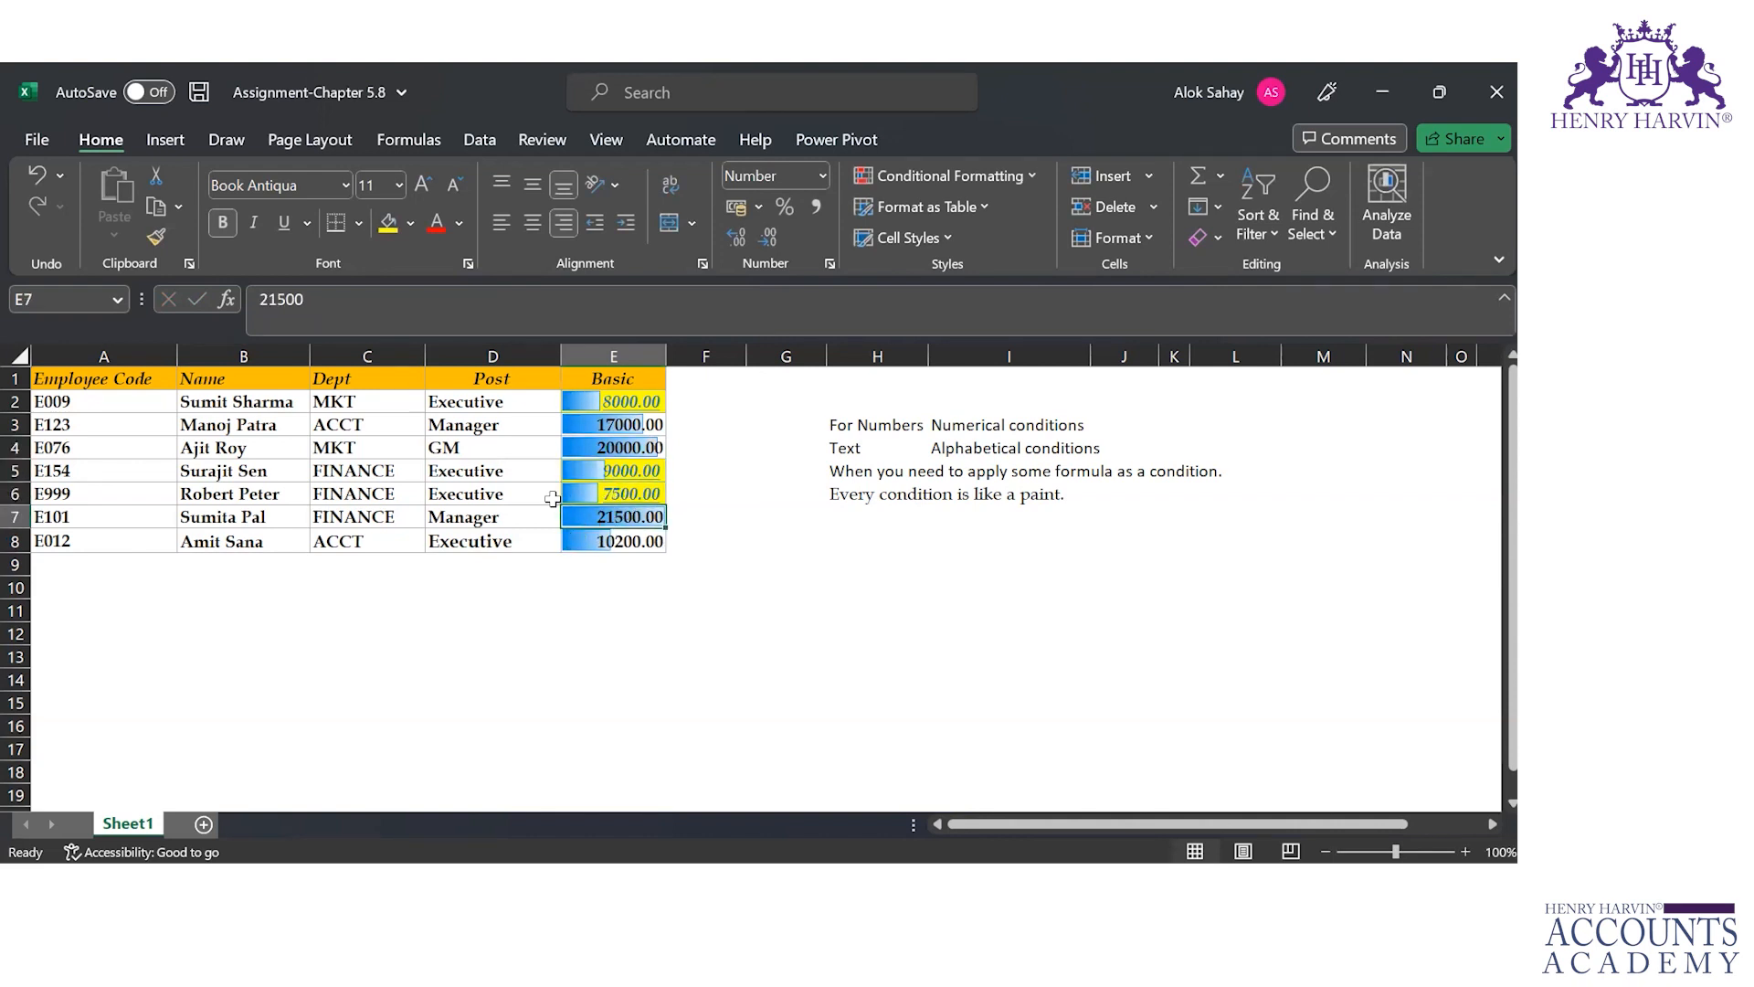
# Check how the data bars in E4, E3, E2 and E6 correspond to their salary values.
pyautogui.click(652, 445)
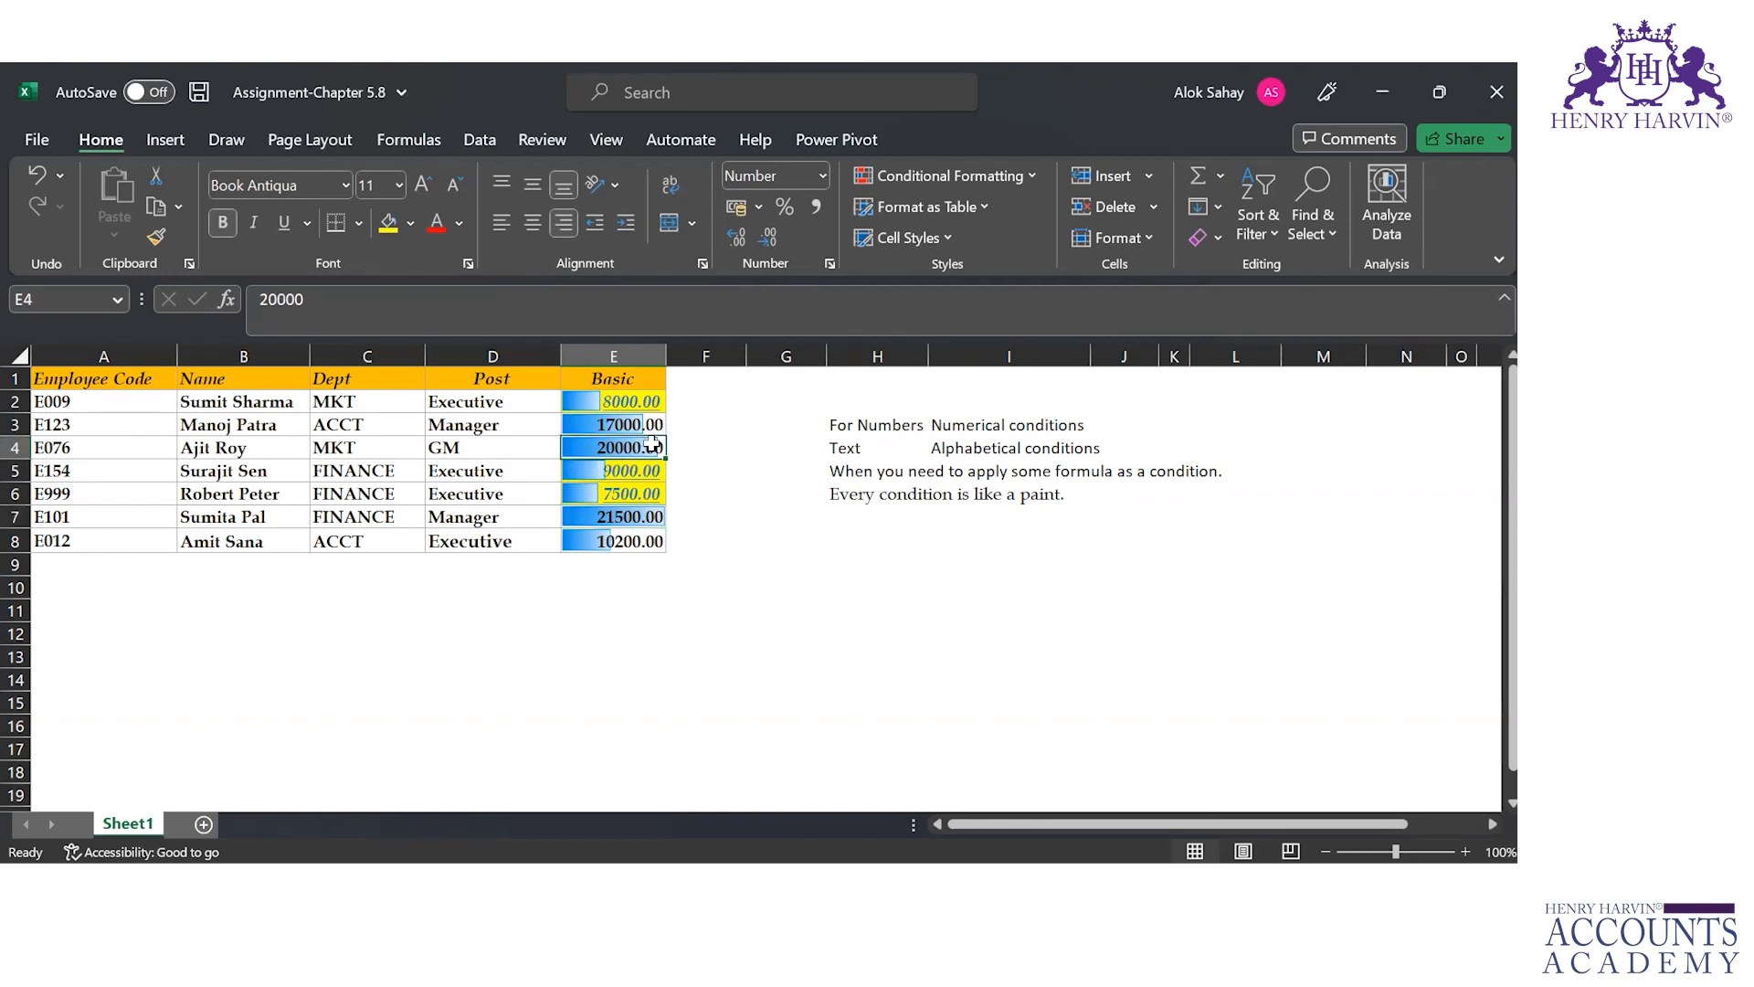
pyautogui.click(639, 423)
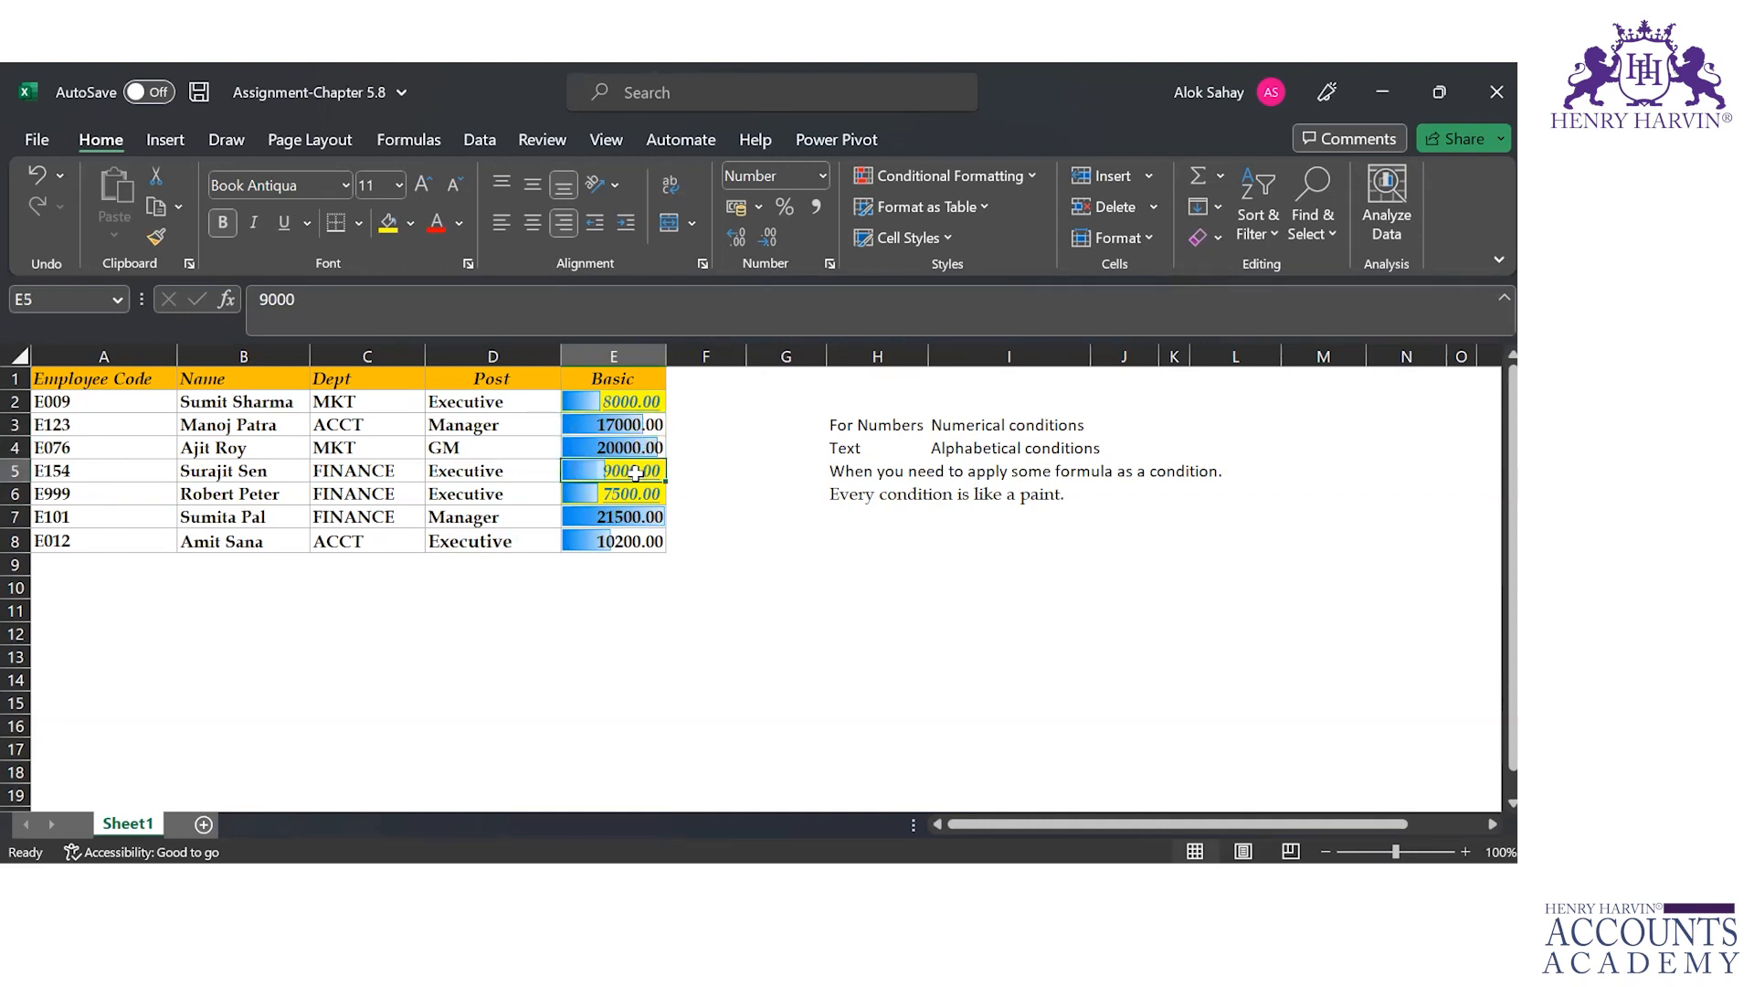
pyautogui.click(617, 398)
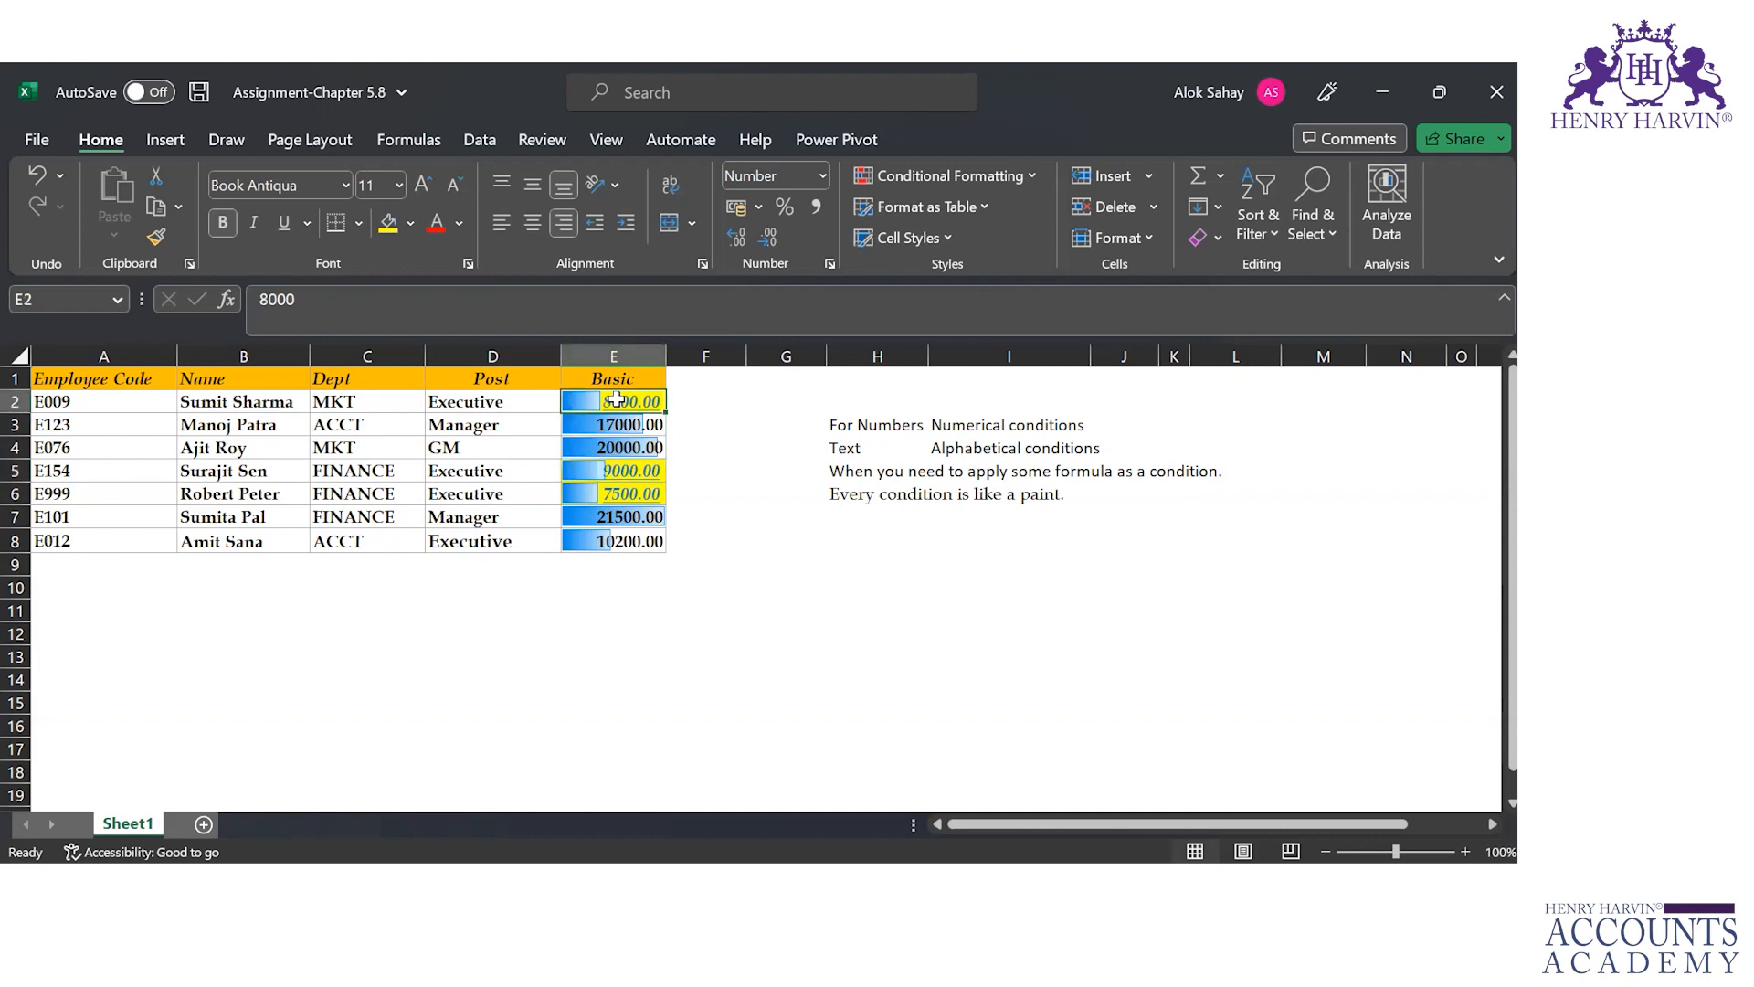
pyautogui.click(619, 494)
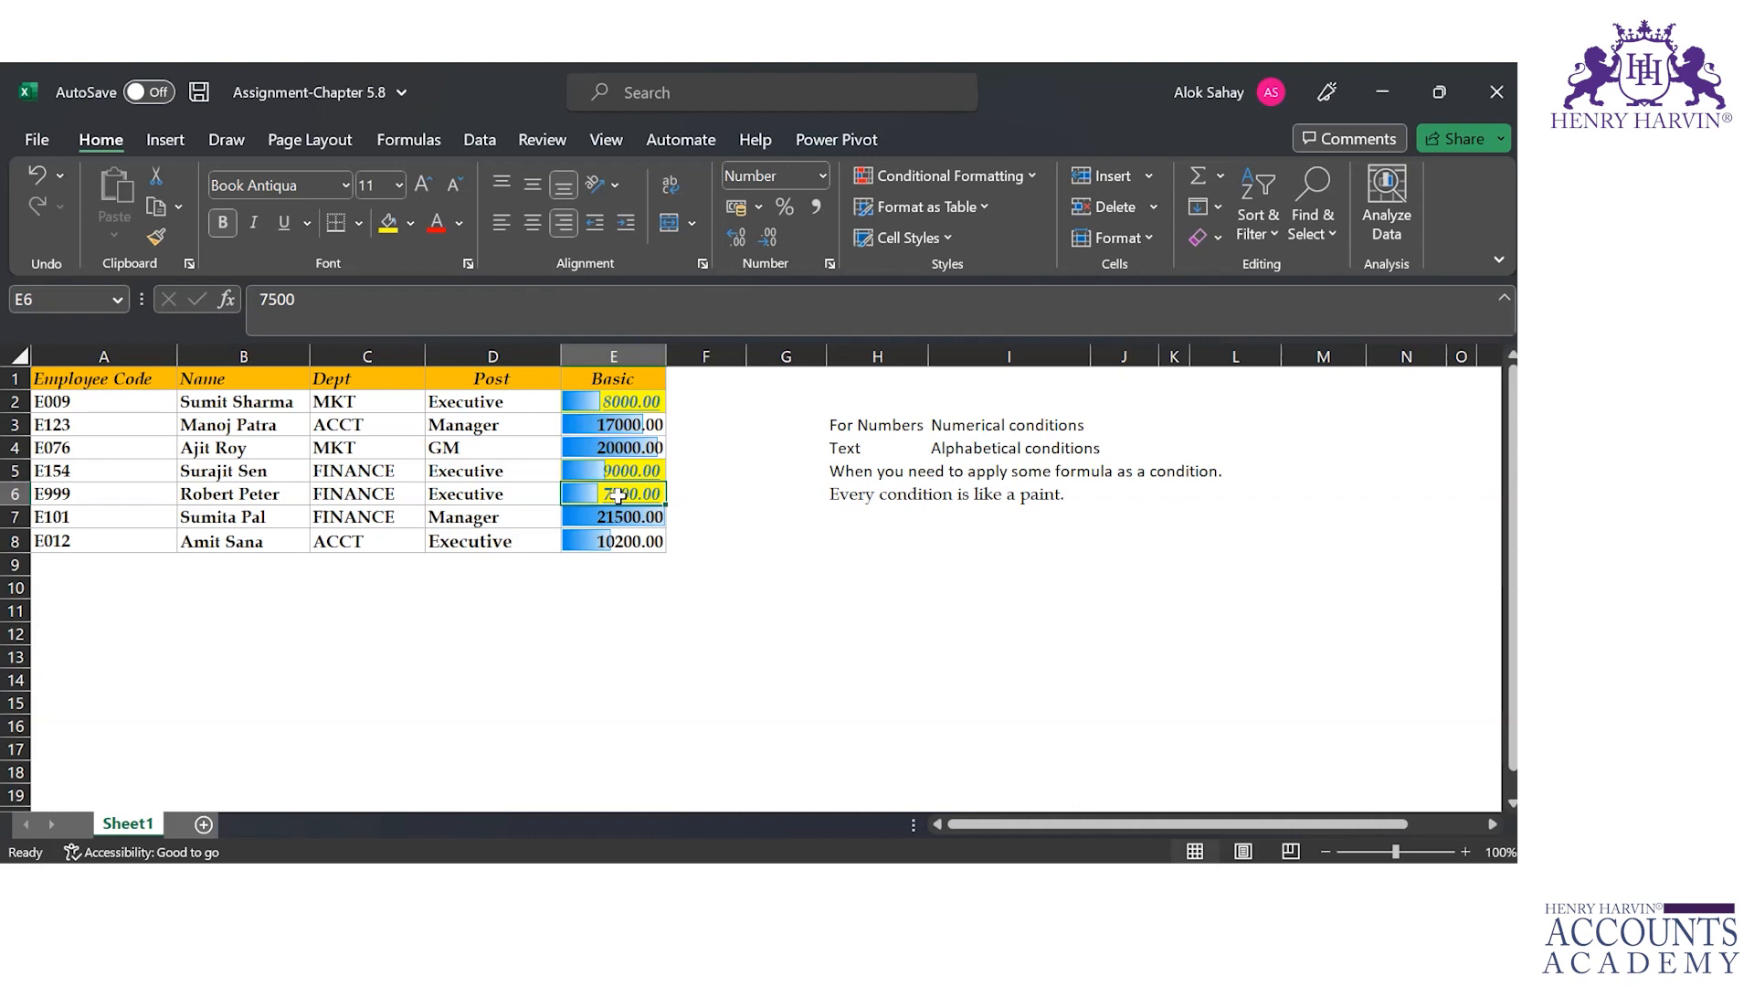
# Select the Basic salaries in E2:E8 and examine their combined formatting, including the cells E6 and E7.
pyautogui.press('Up')
pyautogui.press('Up')
pyautogui.press('Up')
pyautogui.press('Up')
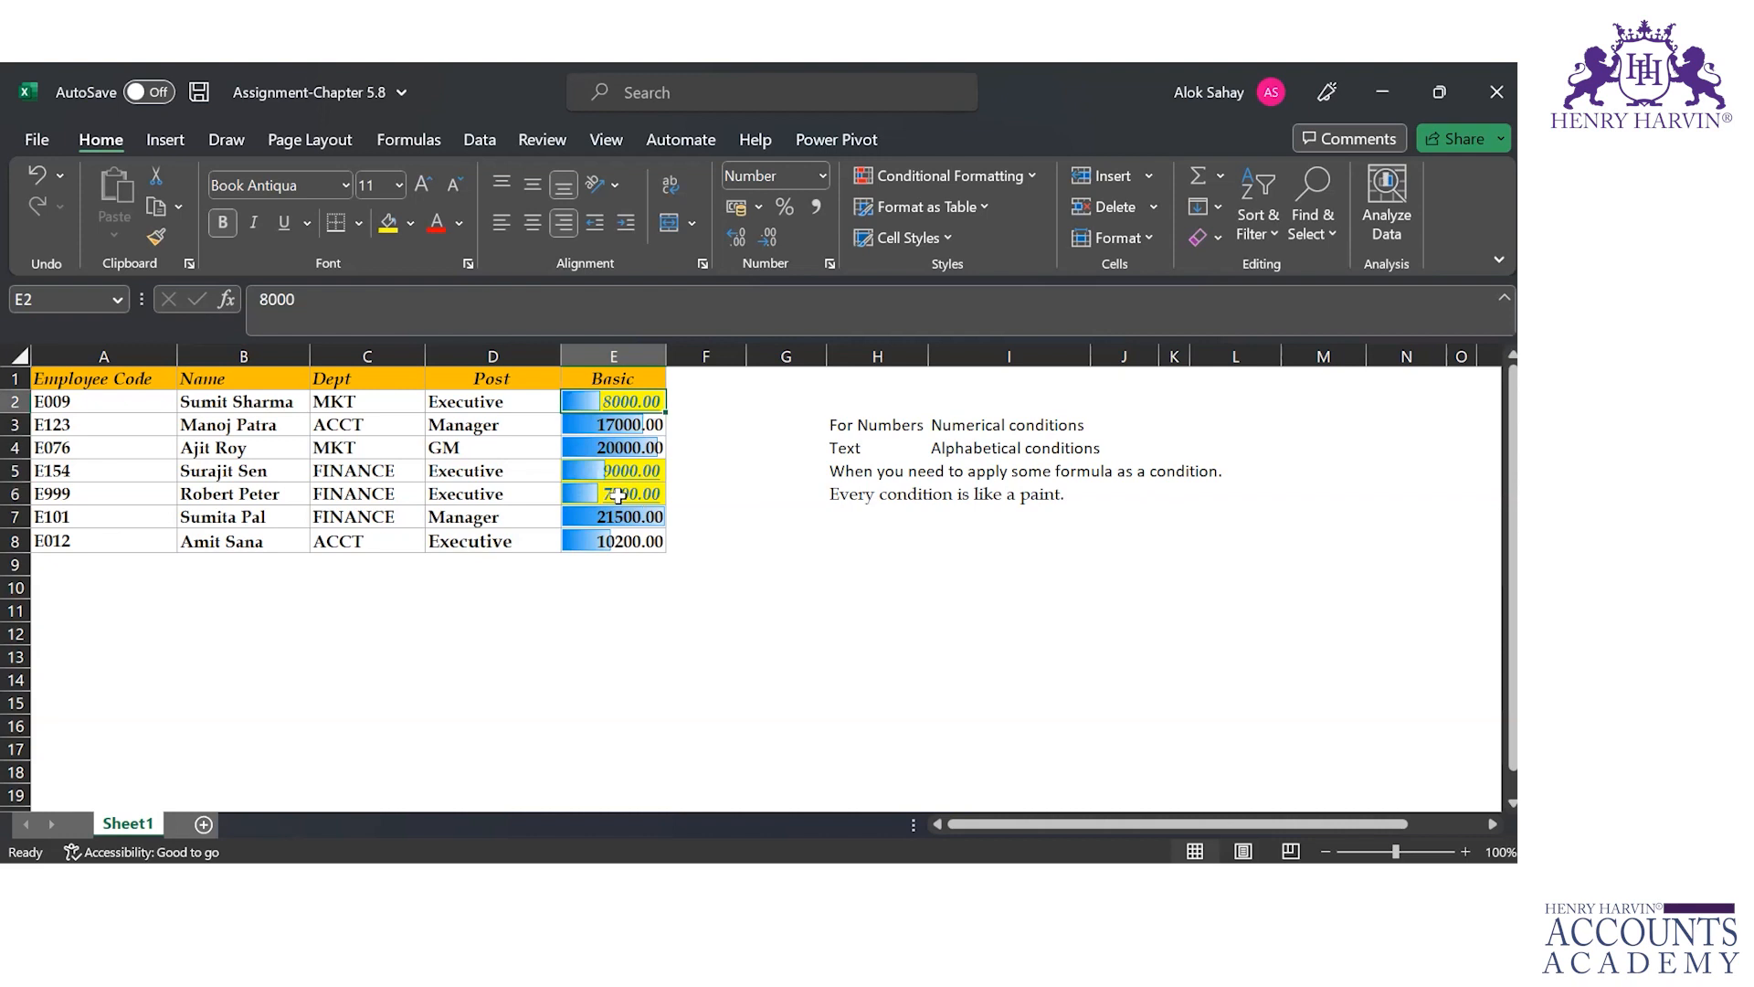
pyautogui.hotkey('shift', 'Down')
pyautogui.hotkey('shift', 'Down')
pyautogui.hotkey('shift', 'Down')
pyautogui.hotkey('shift', 'Down')
pyautogui.hotkey('shift', 'Down')
pyautogui.hotkey('shift', 'Down')
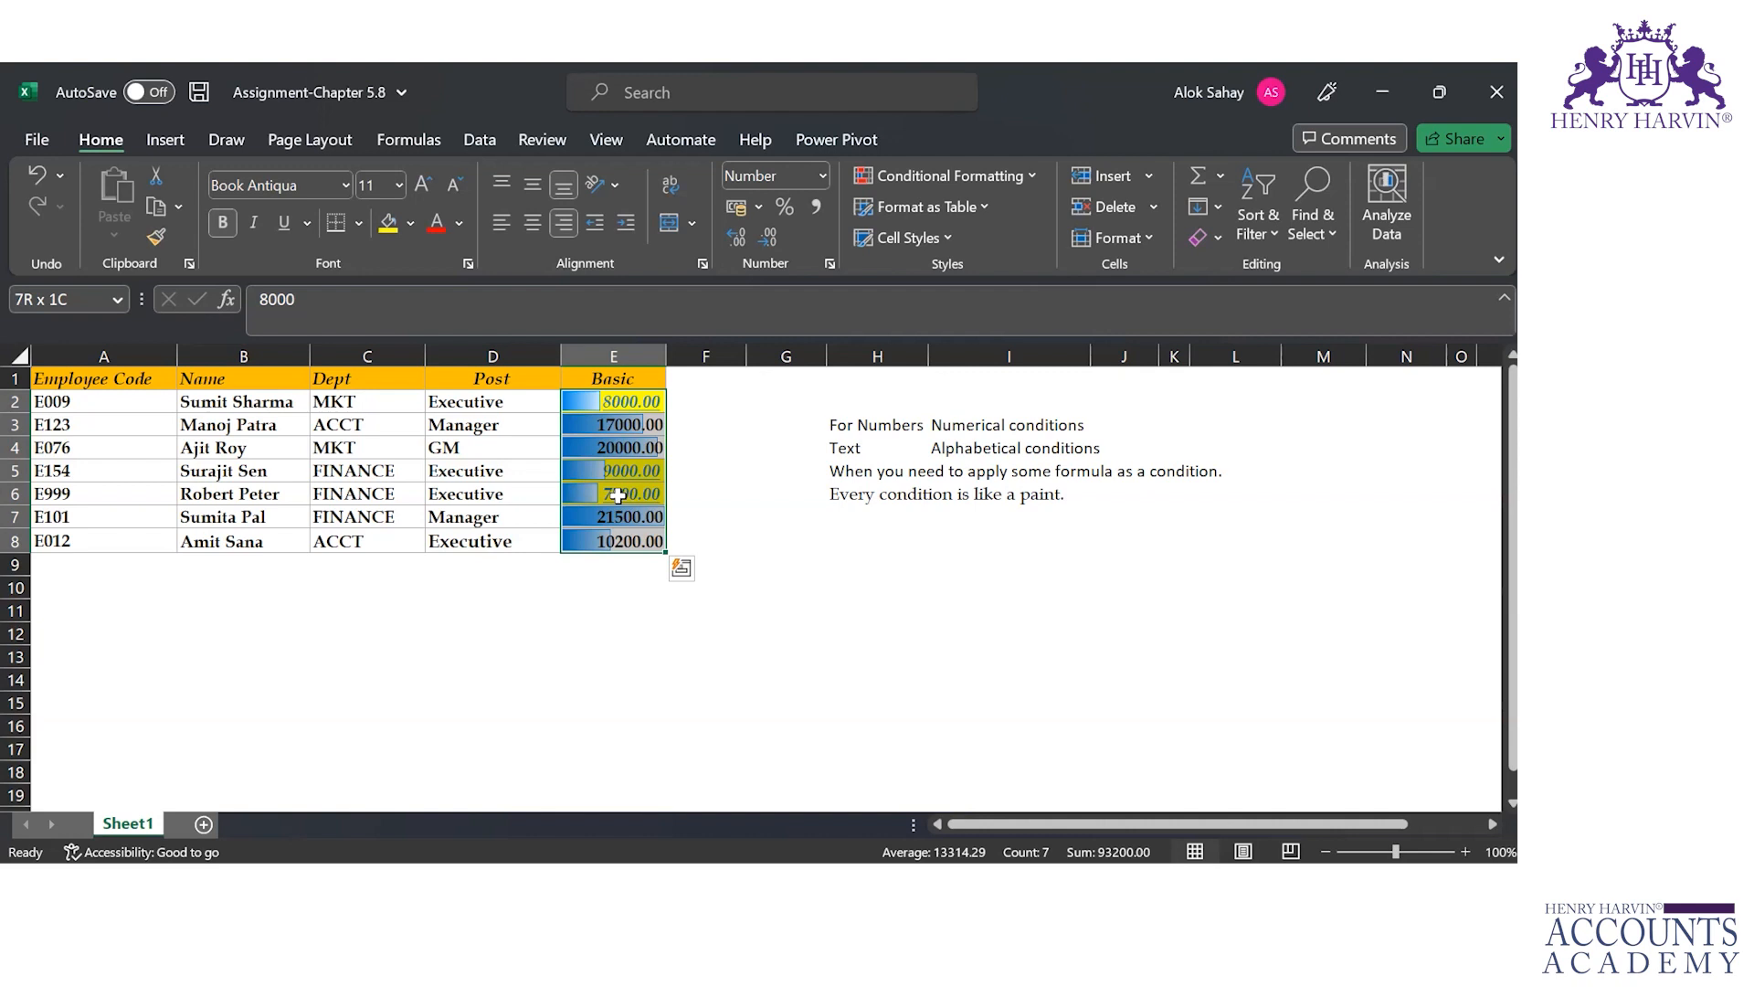
pyautogui.click(646, 490)
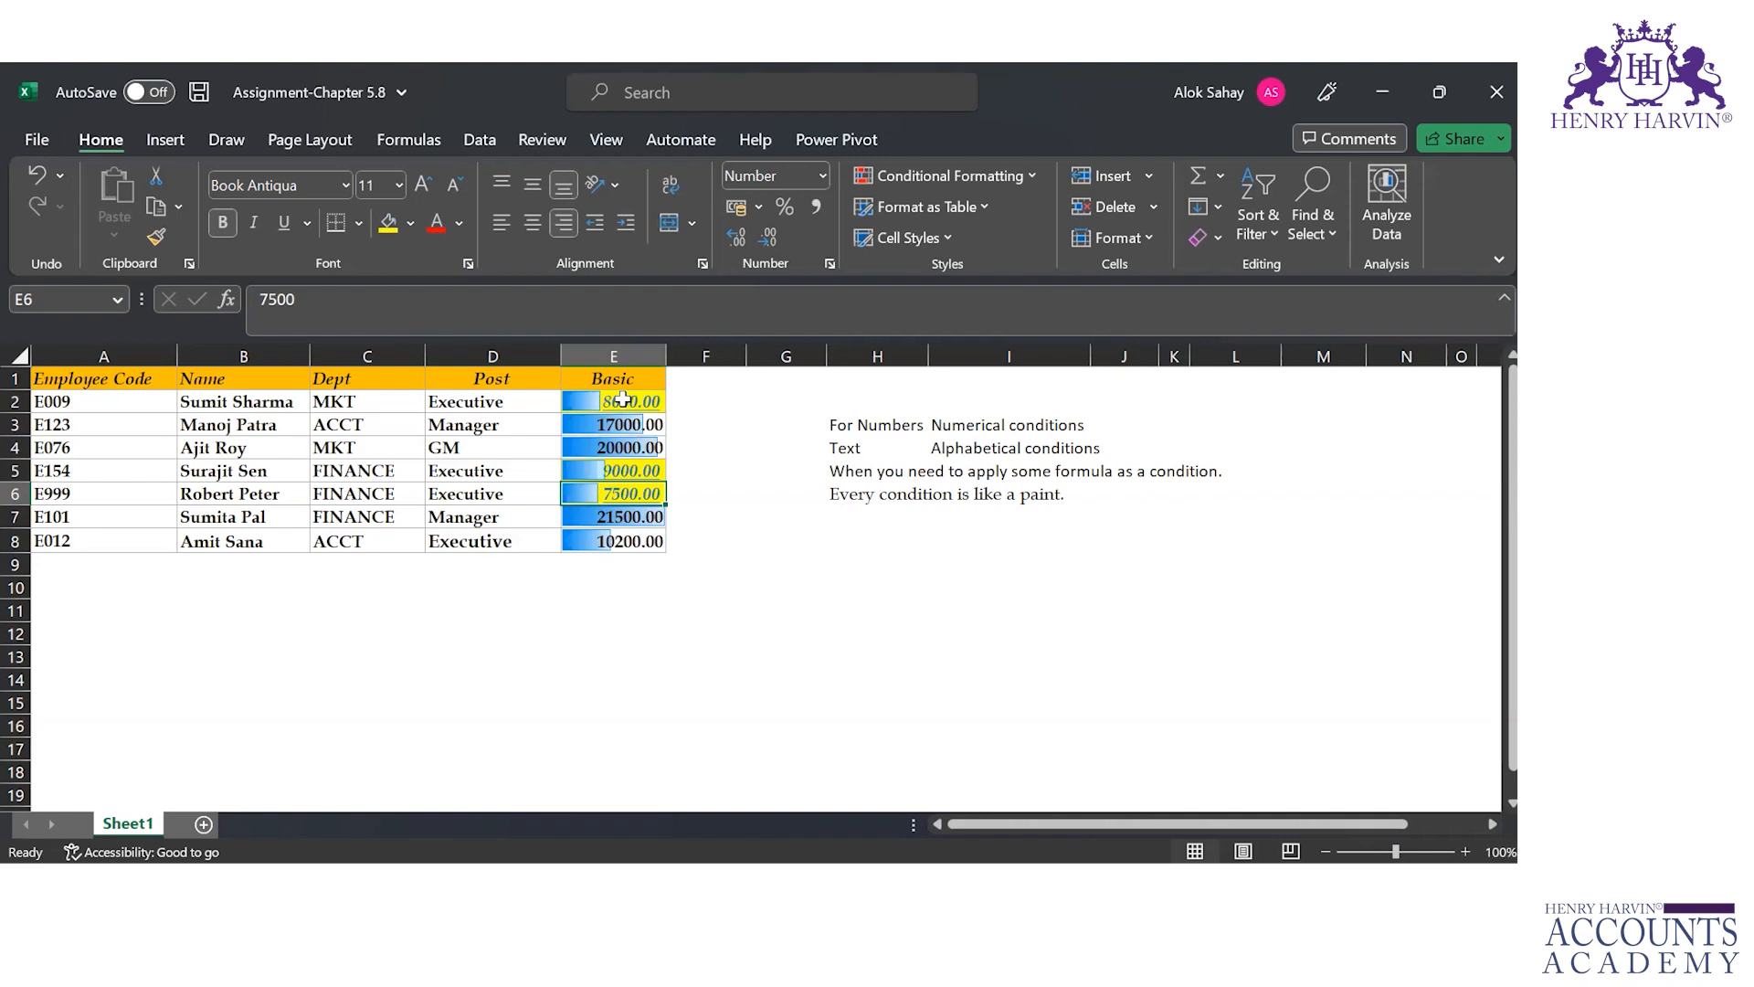
pyautogui.press('Down')
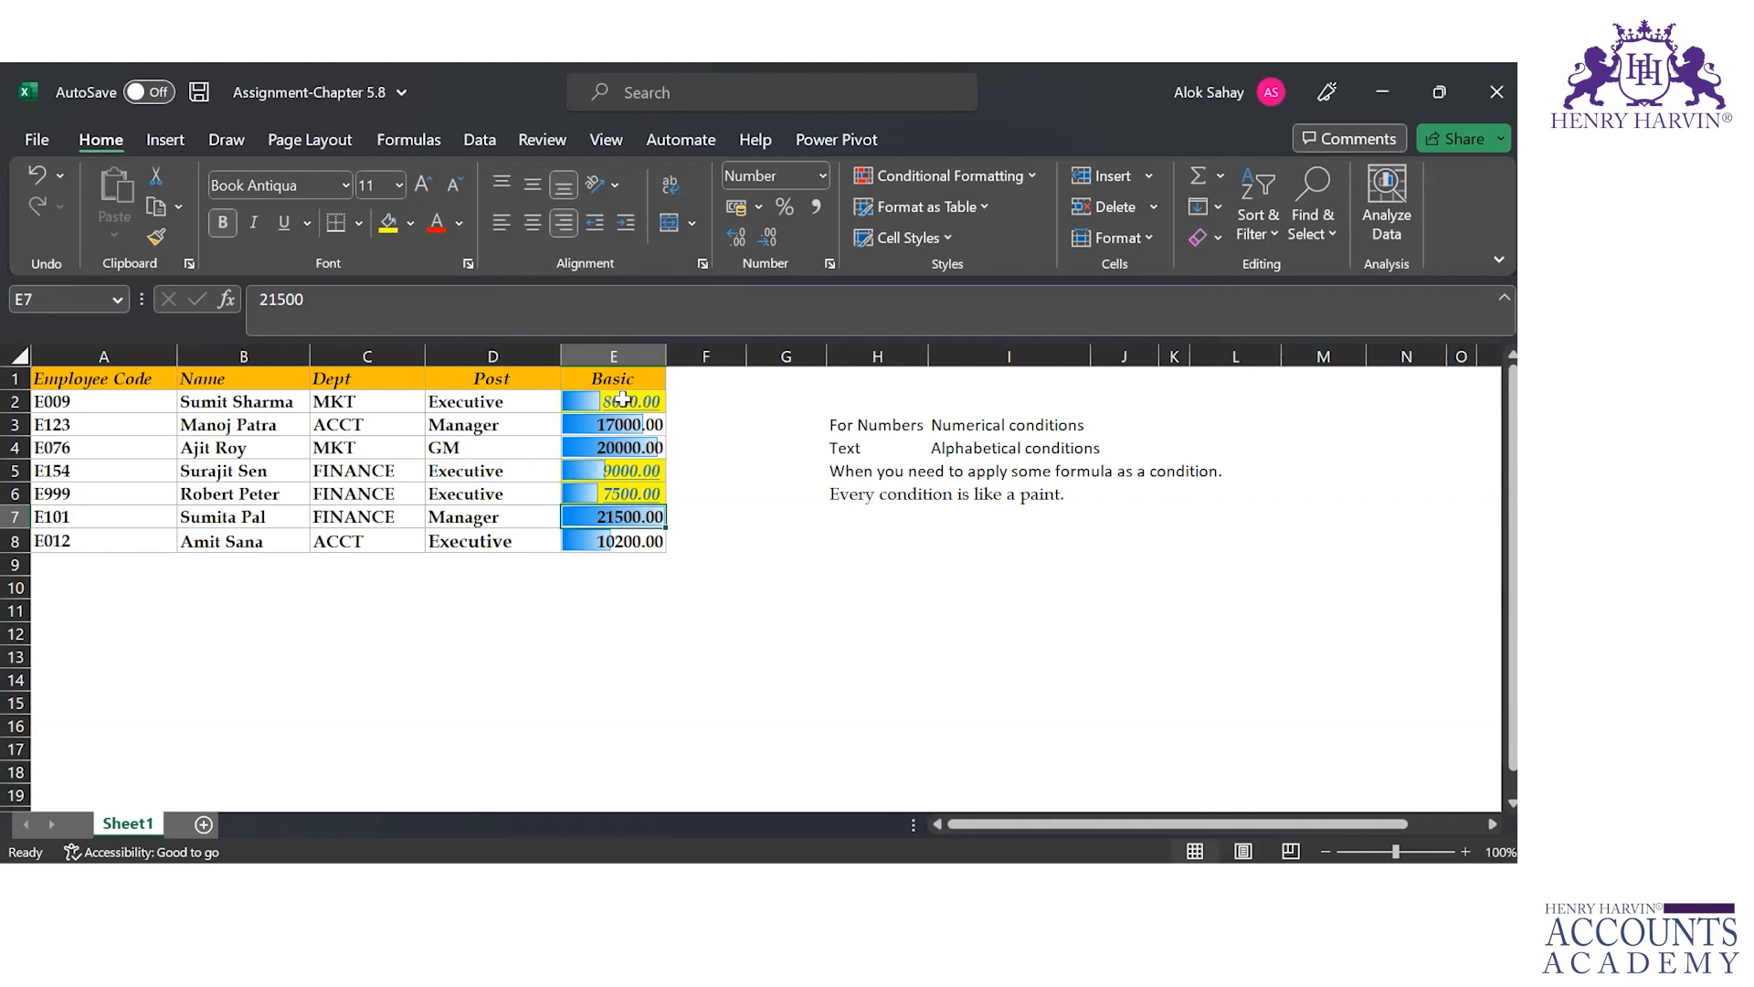
# Add a Bottom Items rule to the Basic salaries in E2:E8, formatting the lowest 2 with Light Red Fill with Dark Red Text.
pyautogui.press('Up')
pyautogui.press('Up')
pyautogui.press('Up')
pyautogui.press('Up')
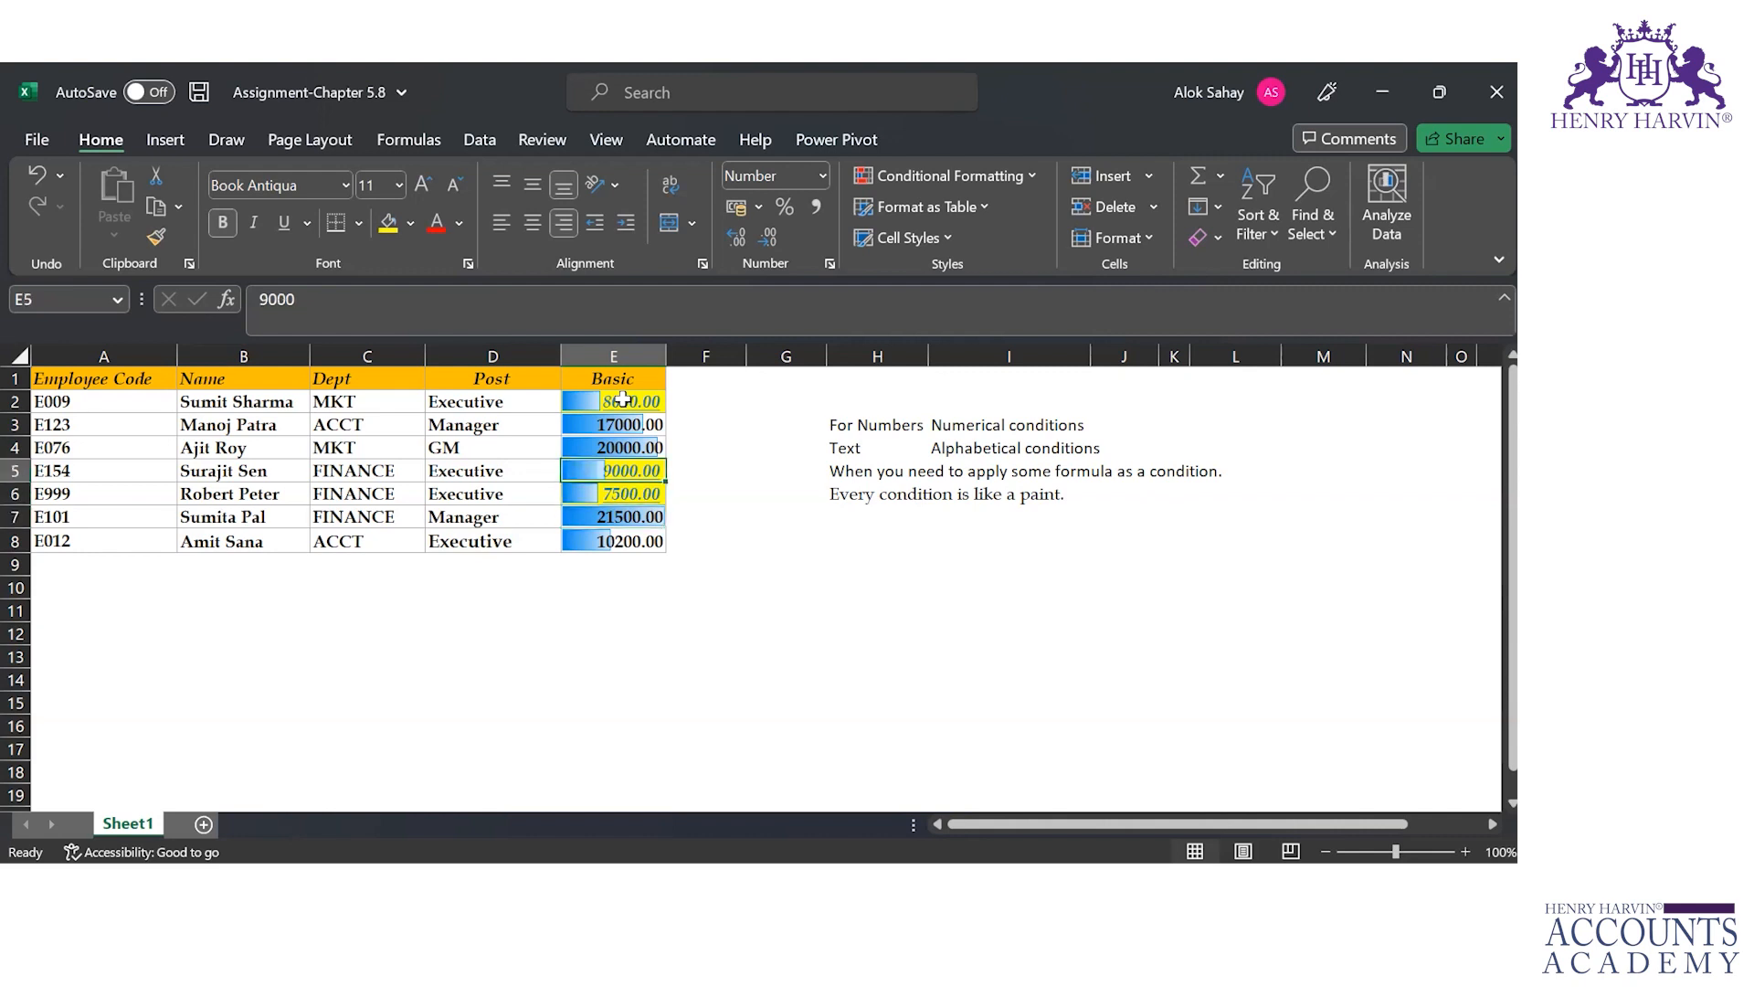
pyautogui.press('Up')
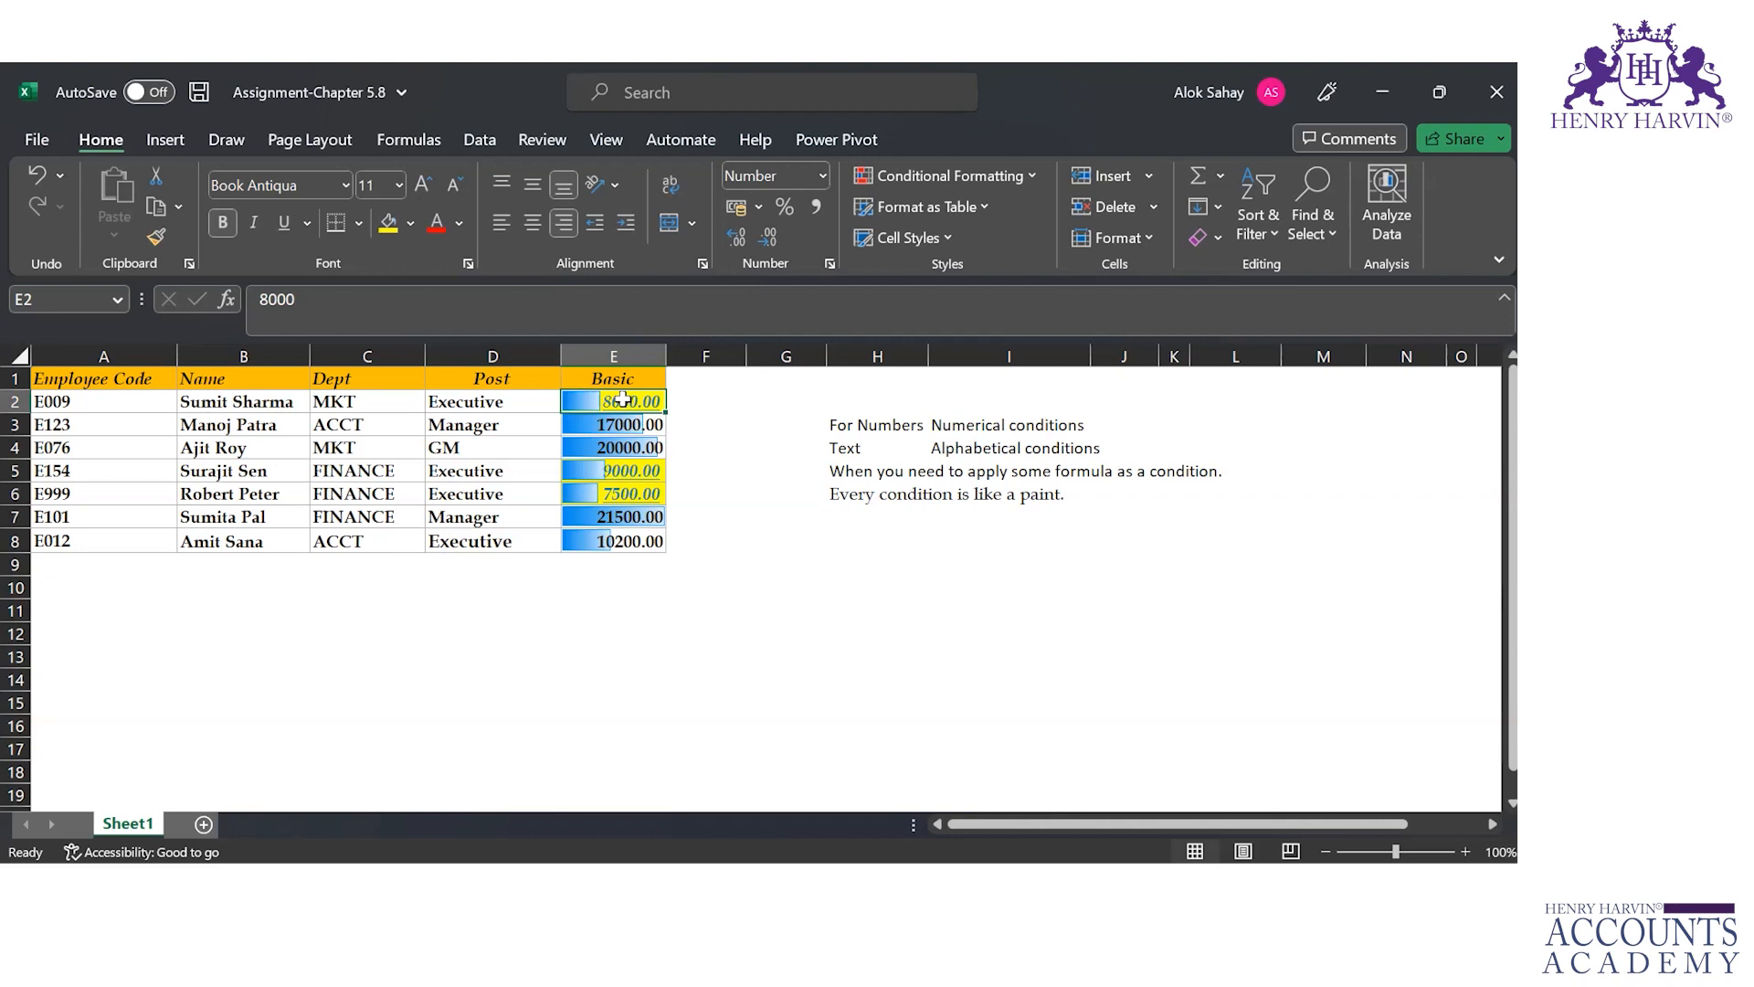
pyautogui.hotkey('ctrl', 'shift', 'Down')
pyautogui.click(1021, 174)
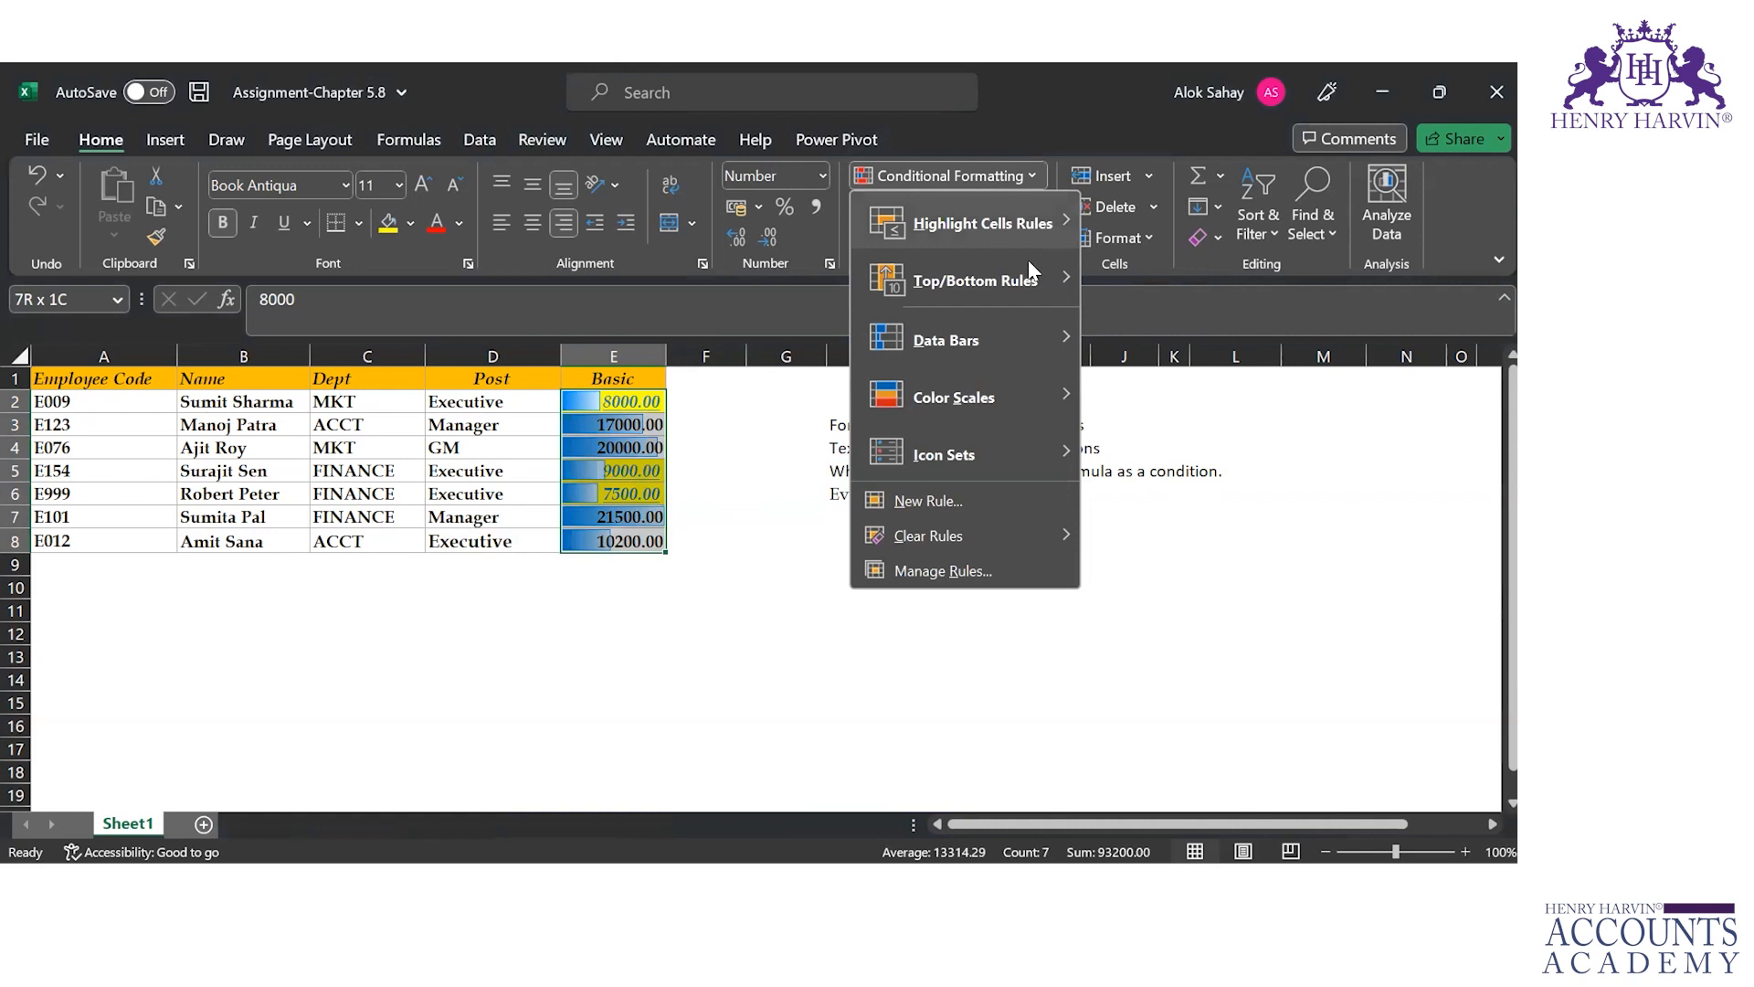
pyautogui.moveTo(1028, 262)
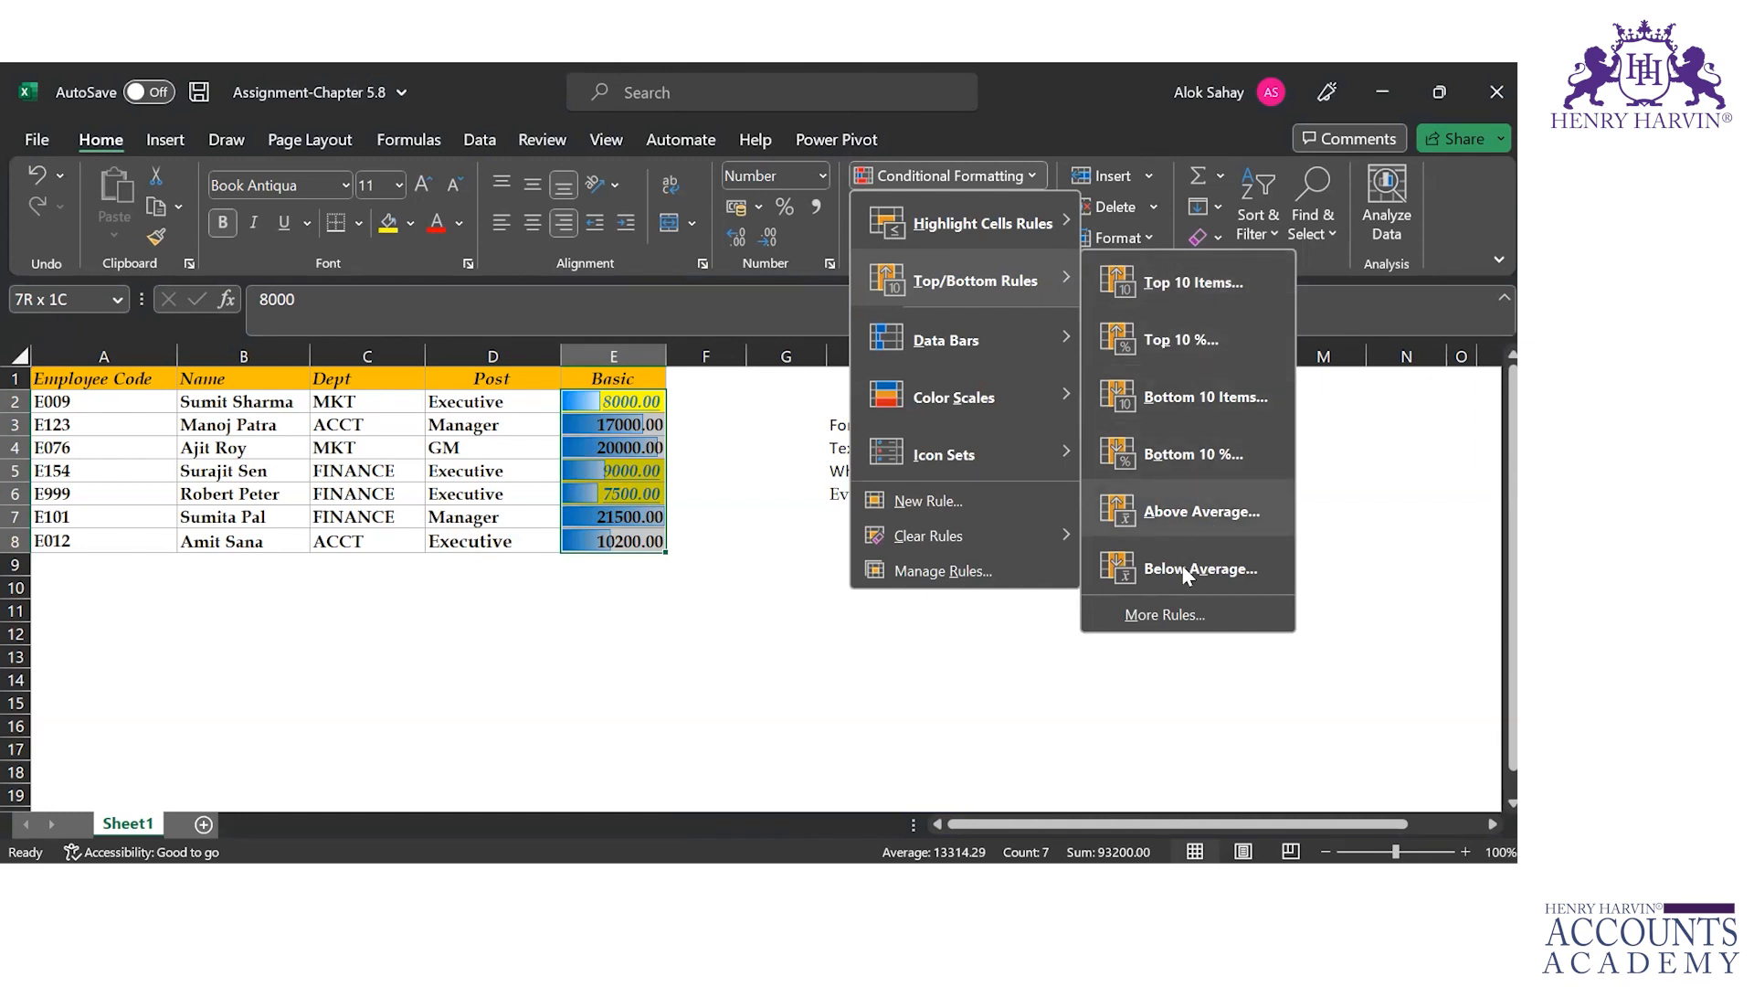
pyautogui.click(1193, 393)
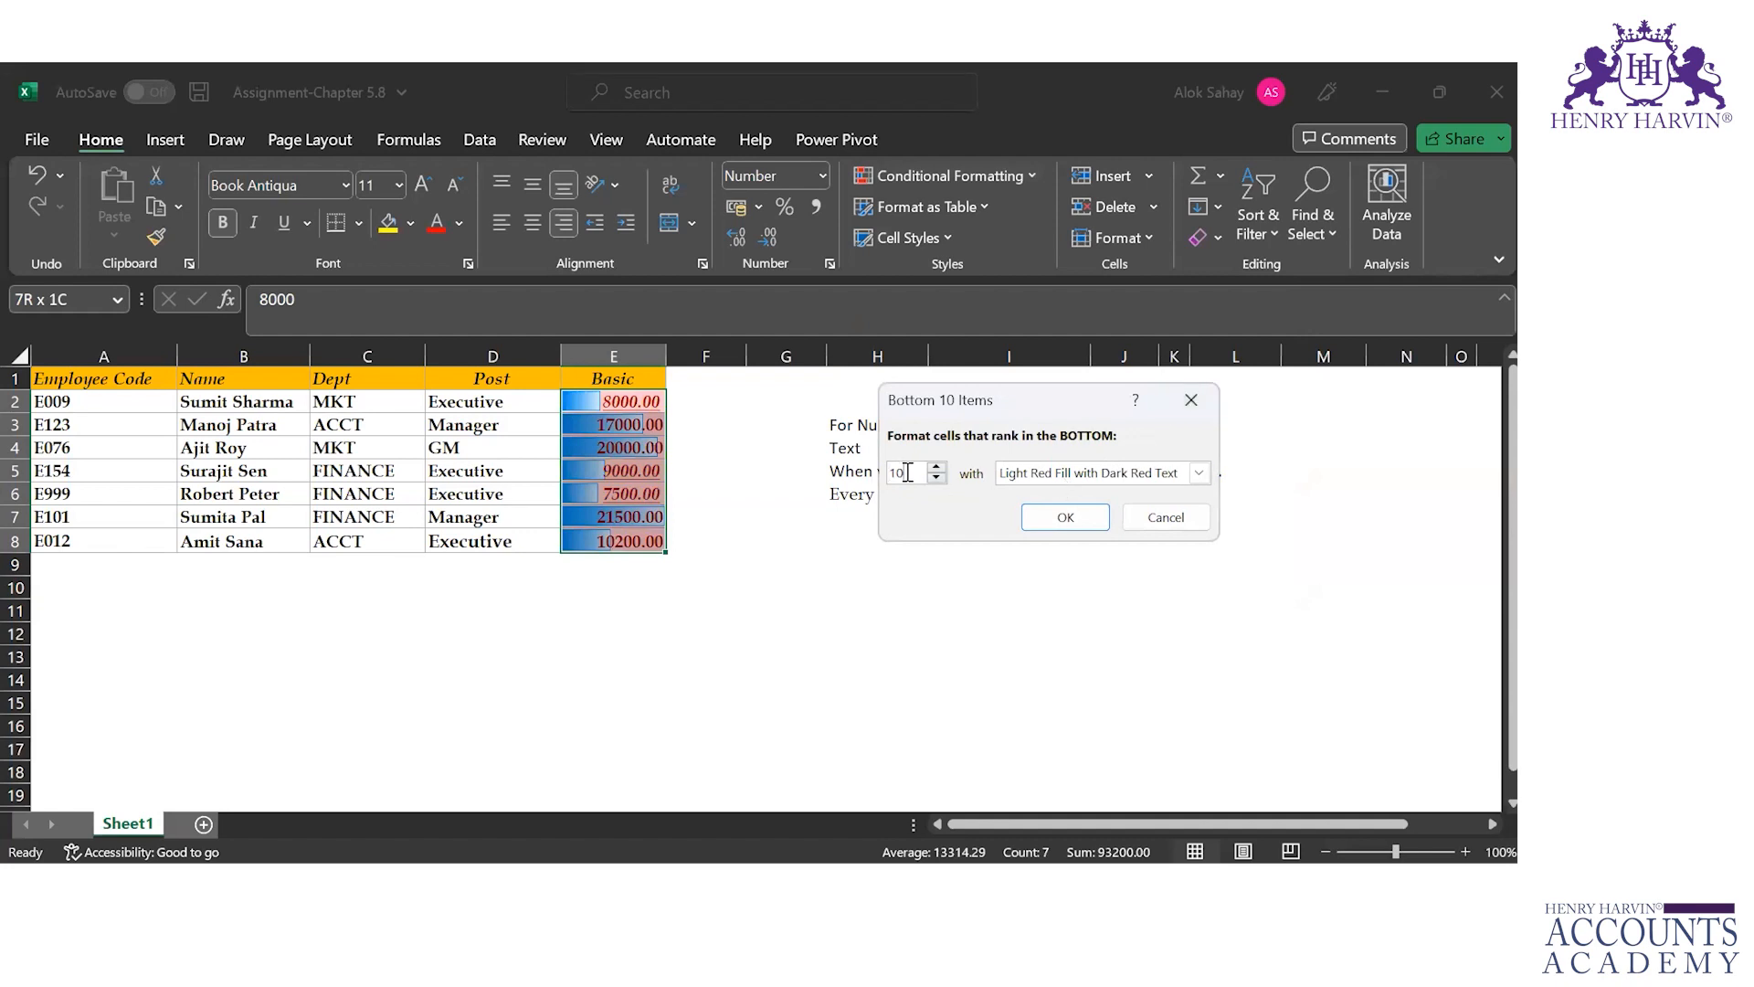
pyautogui.press('BackSpace')
pyautogui.press('BackSpace')
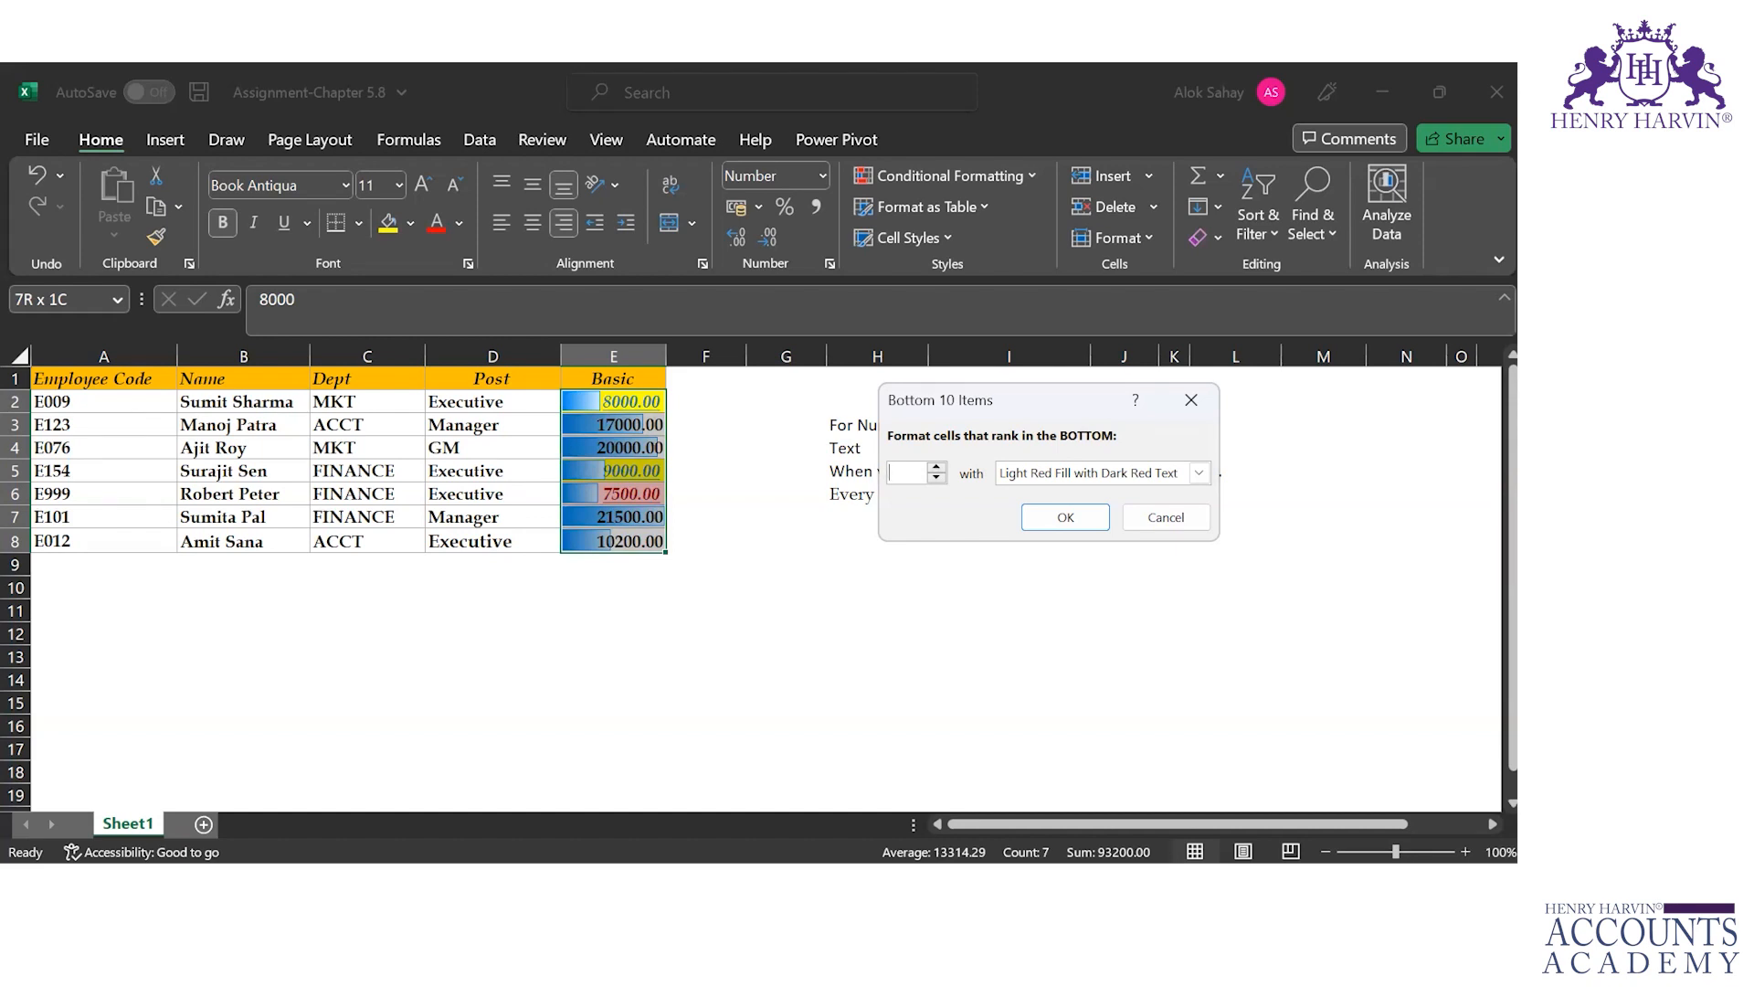
pyautogui.write('3')
pyautogui.press('BackSpace')
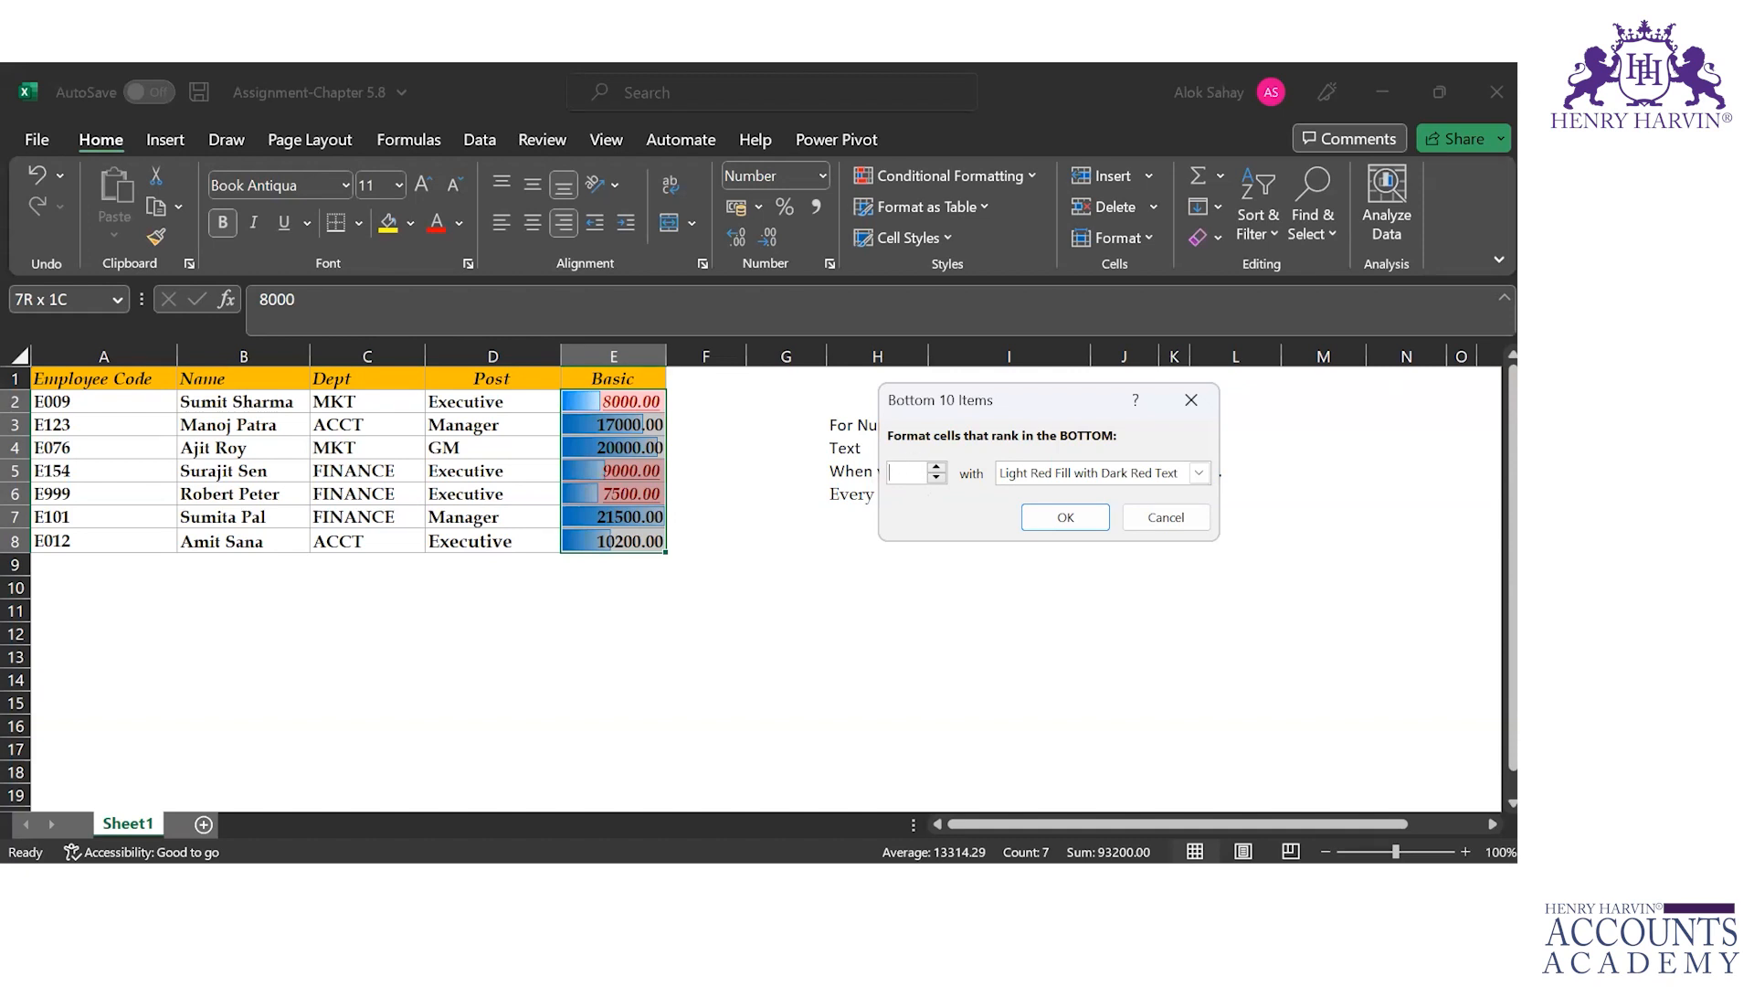
pyautogui.write('2')
pyautogui.click(1065, 517)
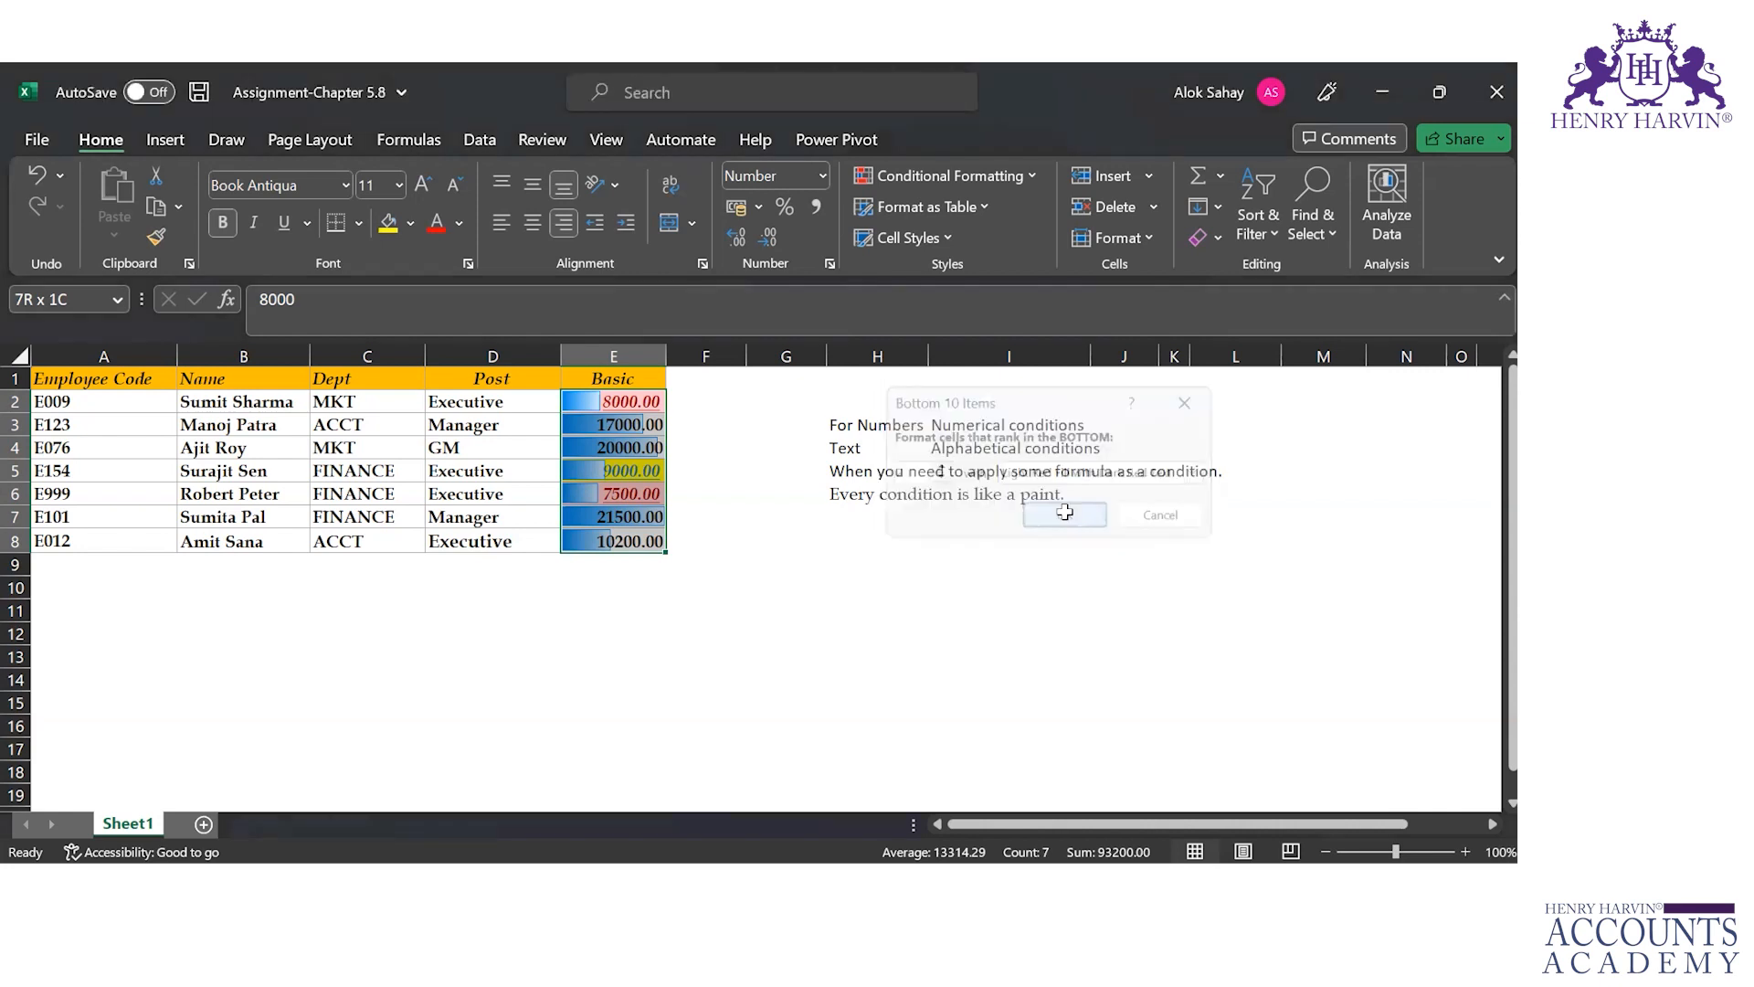
pyautogui.click(1023, 174)
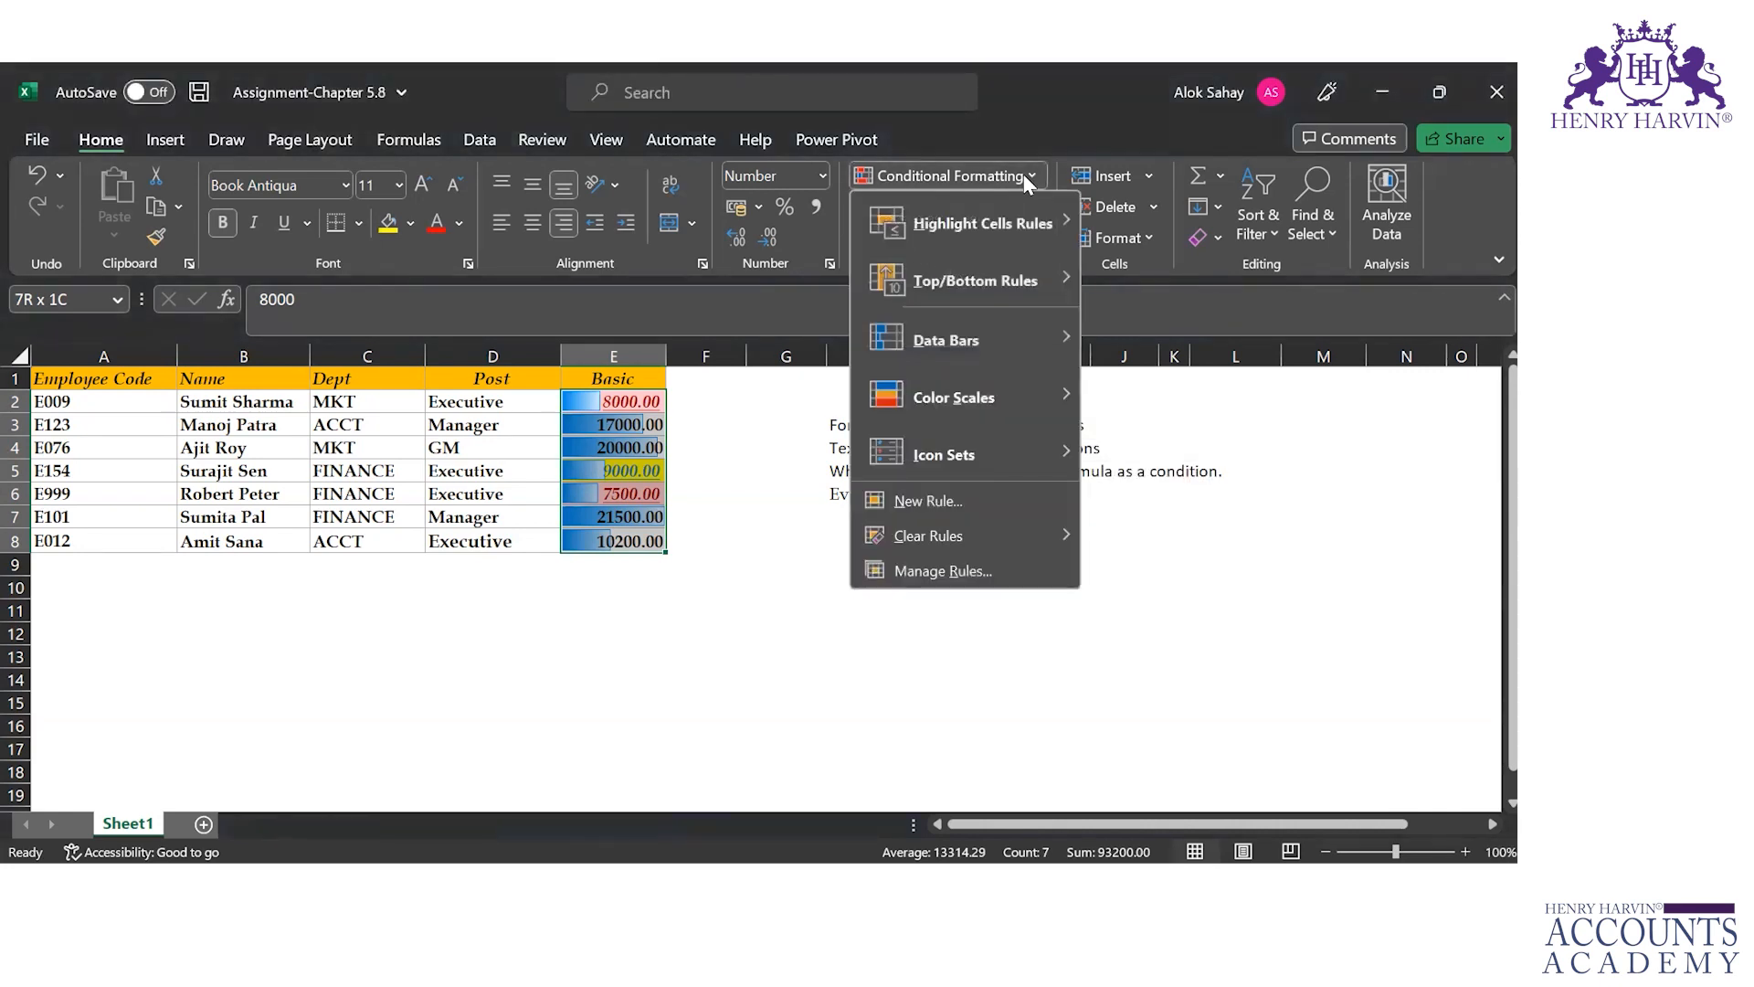
pyautogui.click(427, 480)
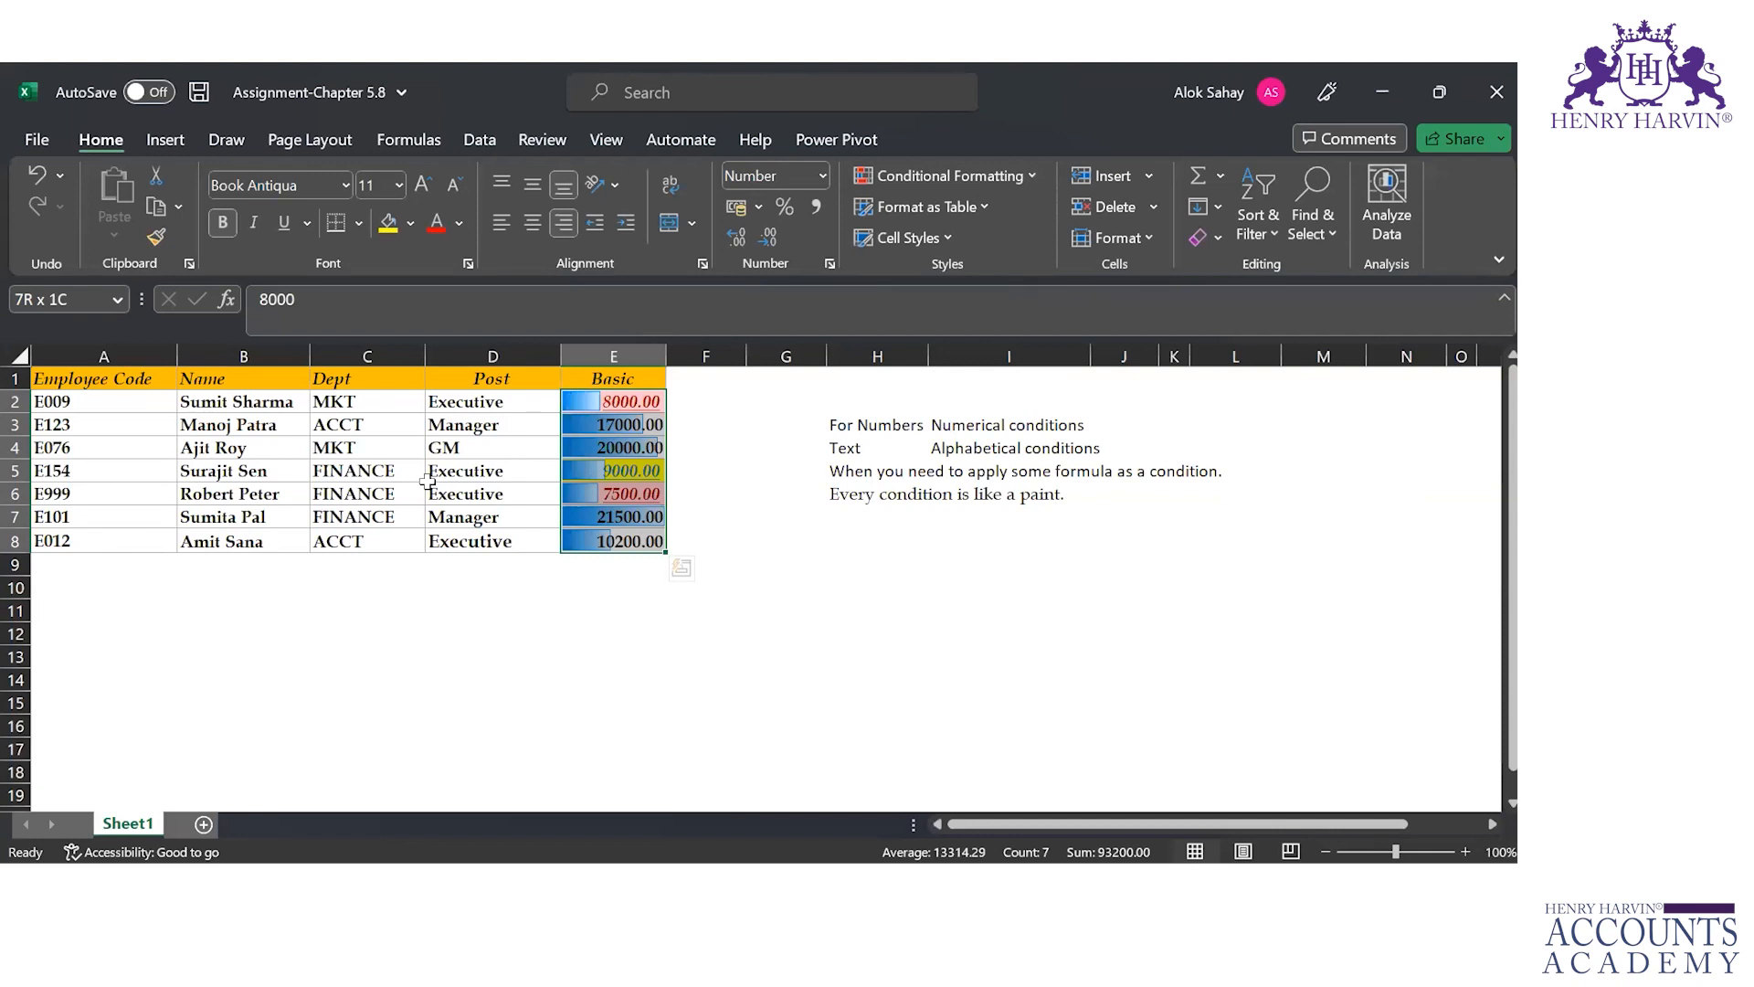
pyautogui.press('Left')
pyautogui.press('Left')
pyautogui.press('Left')
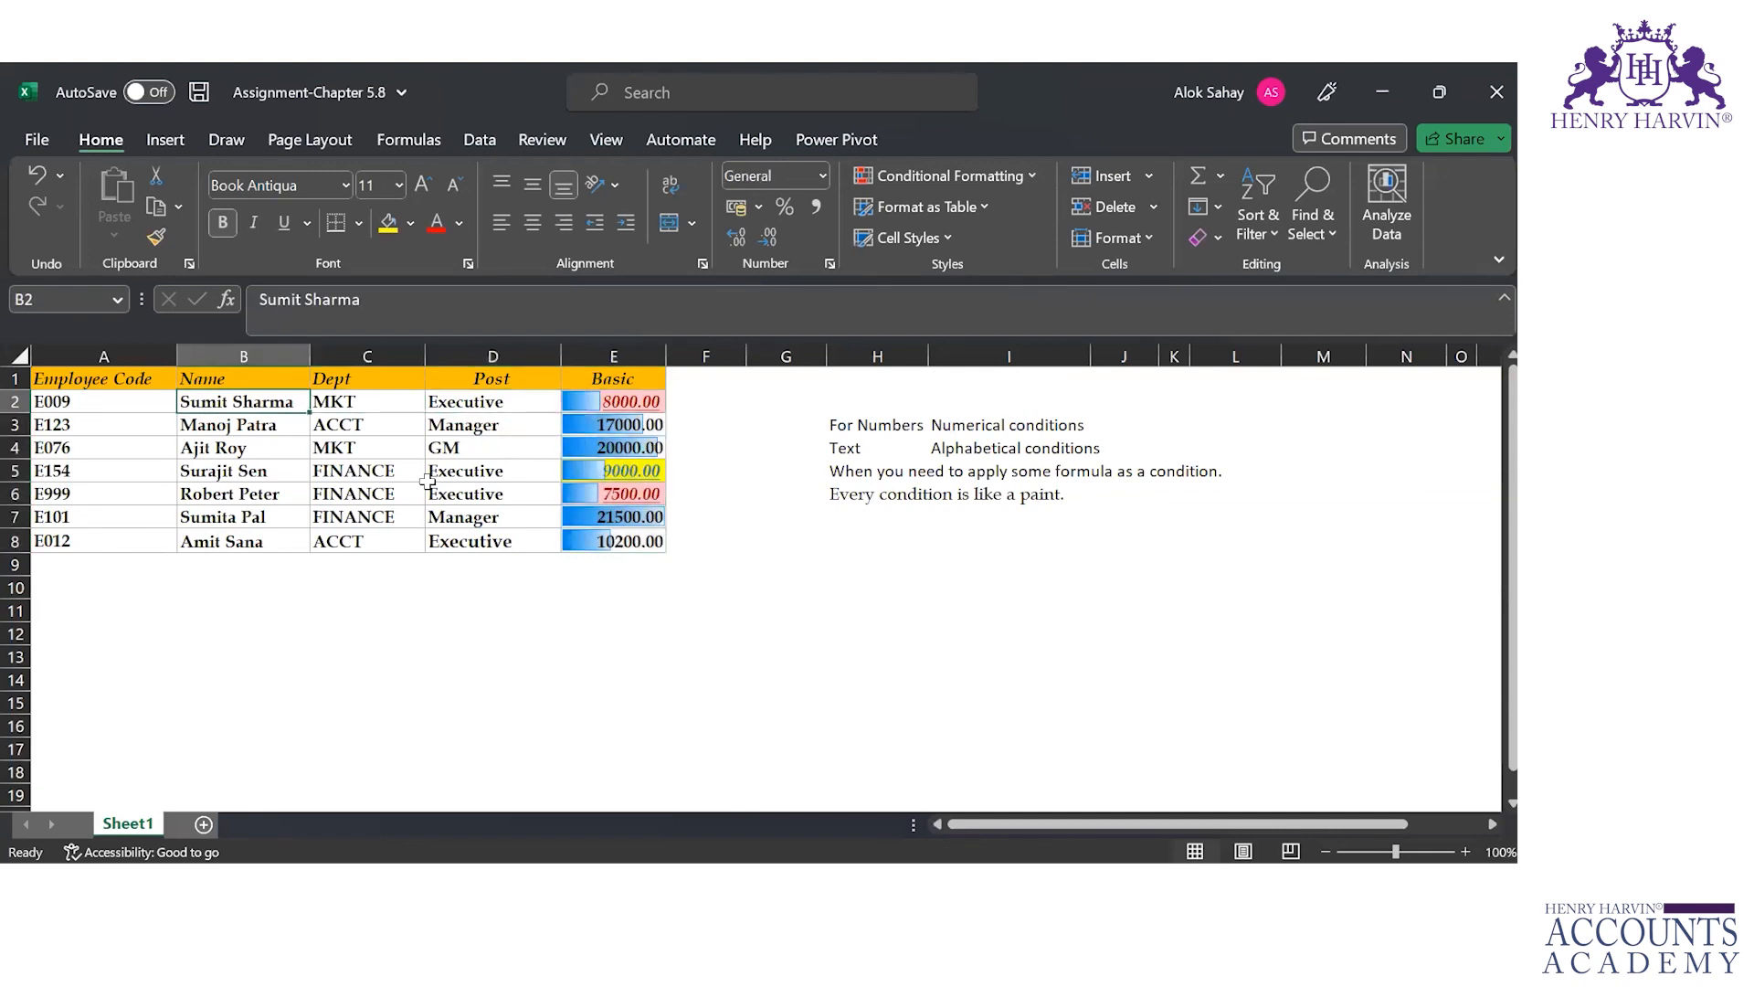
pyautogui.press('Right')
pyautogui.press('Right')
pyautogui.press('Right')
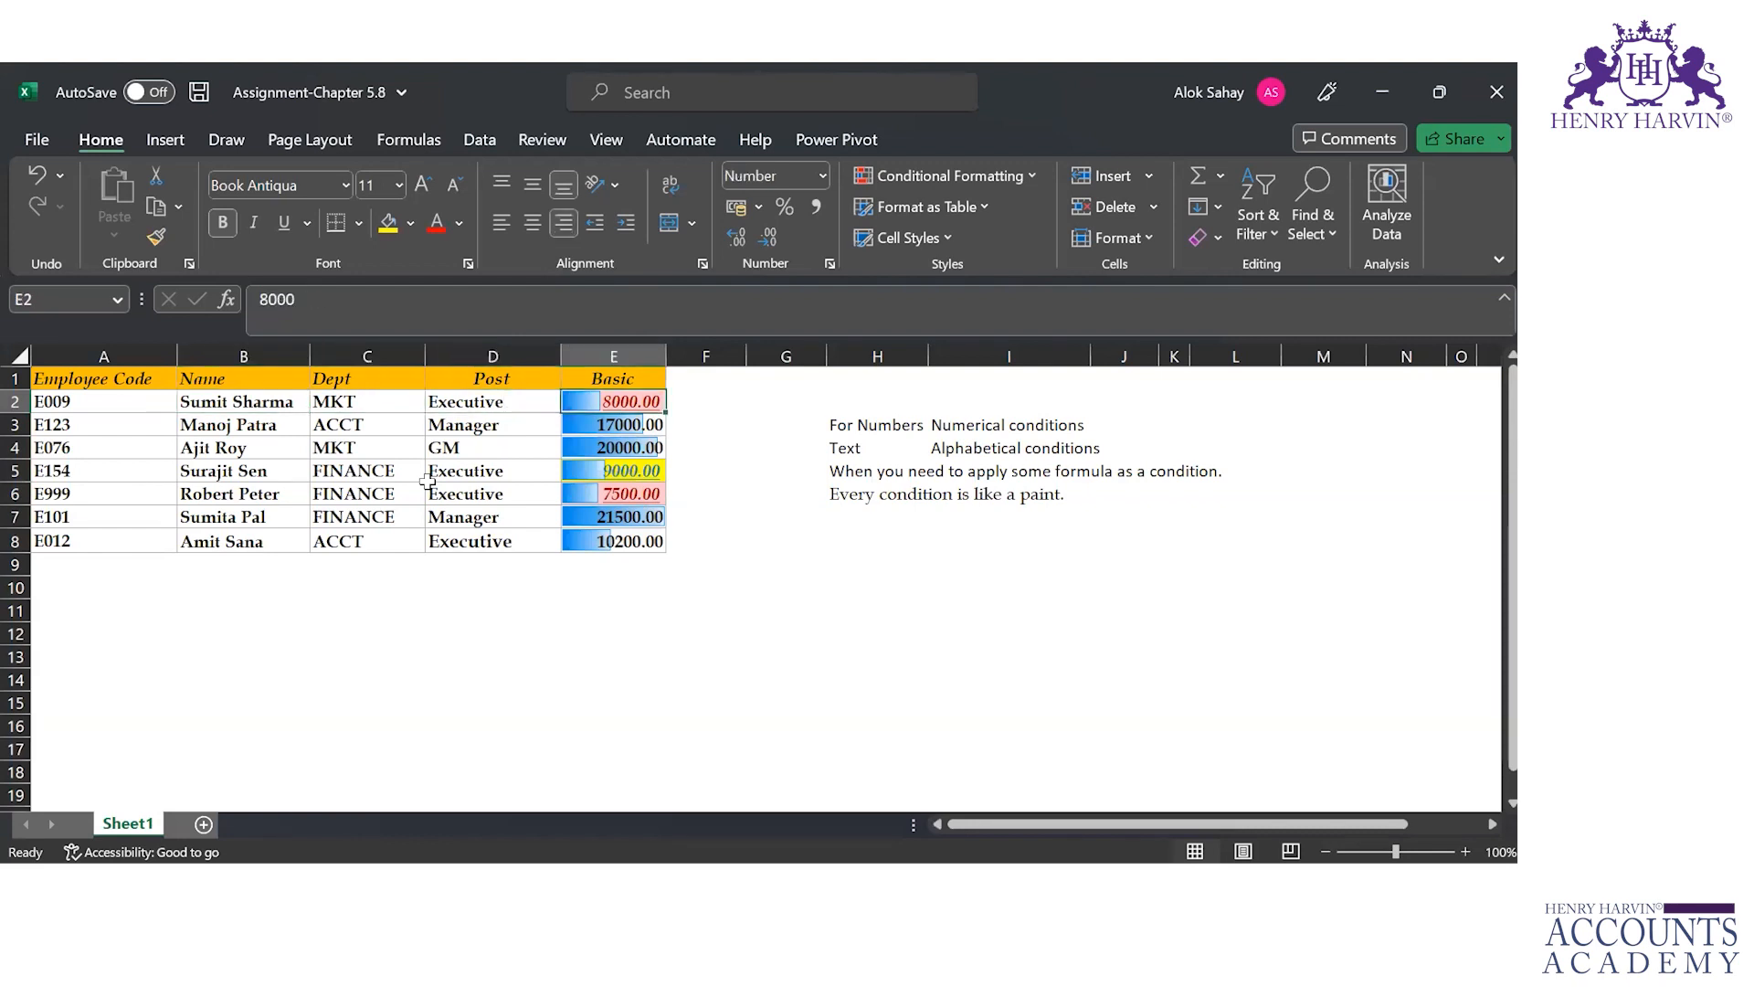
pyautogui.hotkey('ctrl', 'shift', 'Down')
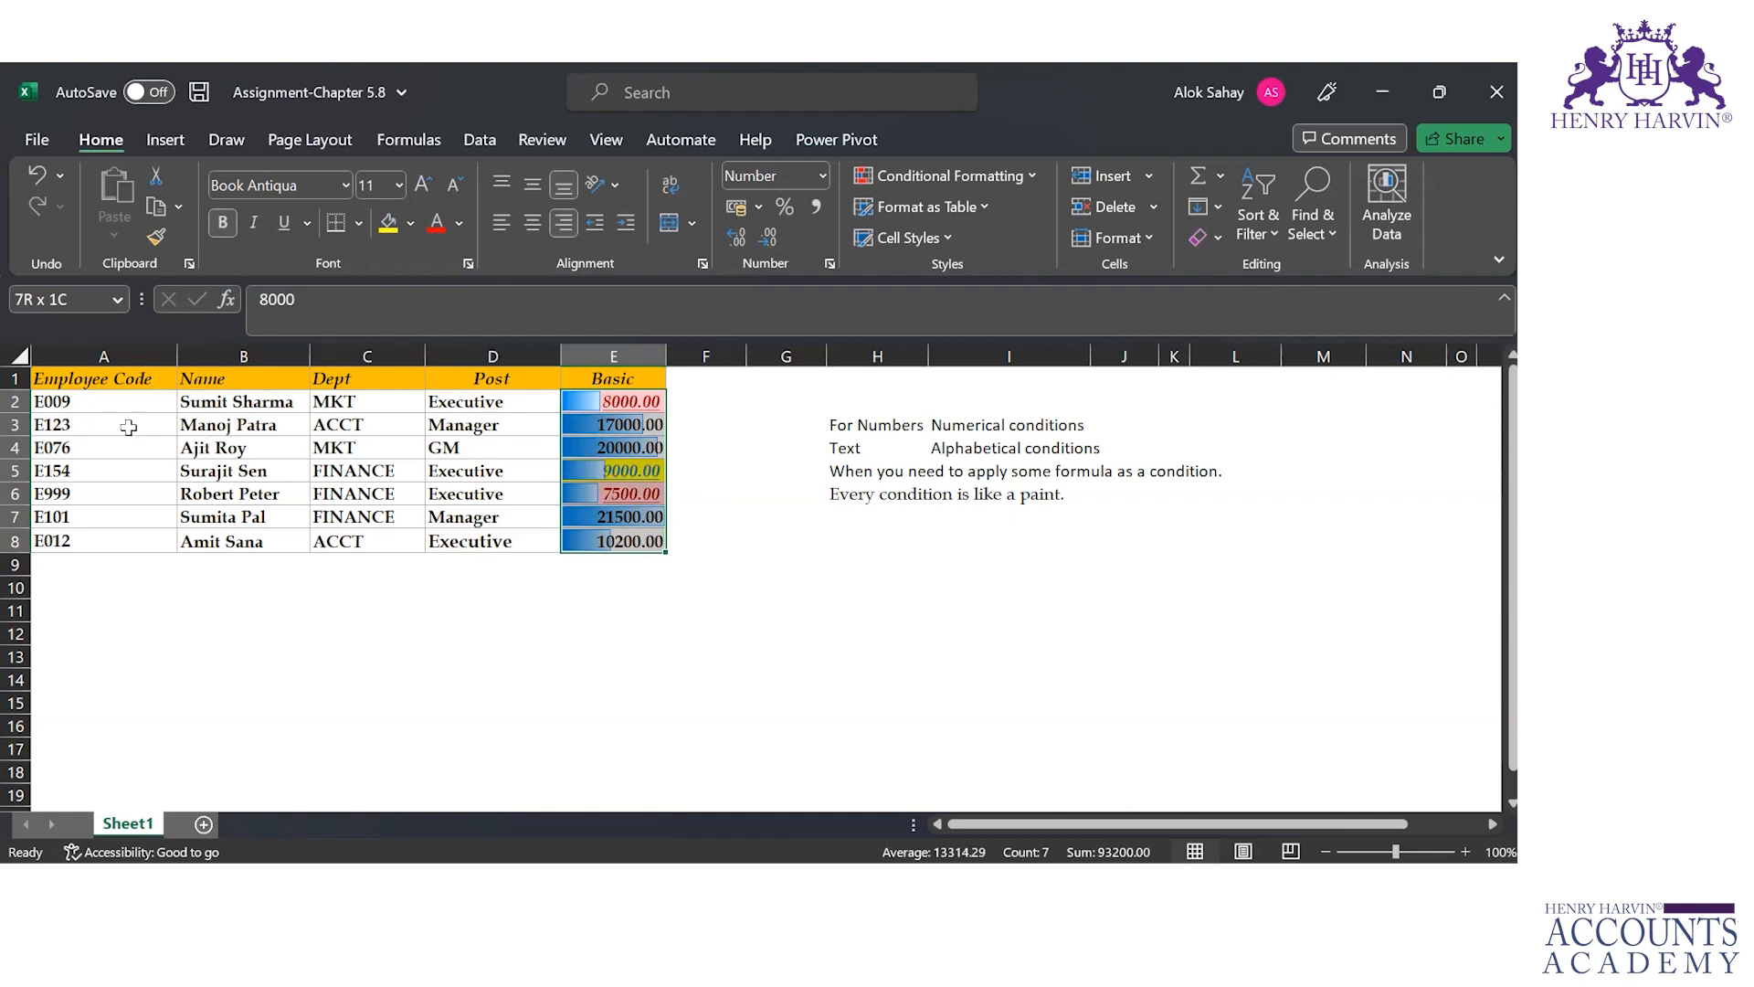
pyautogui.click(249, 403)
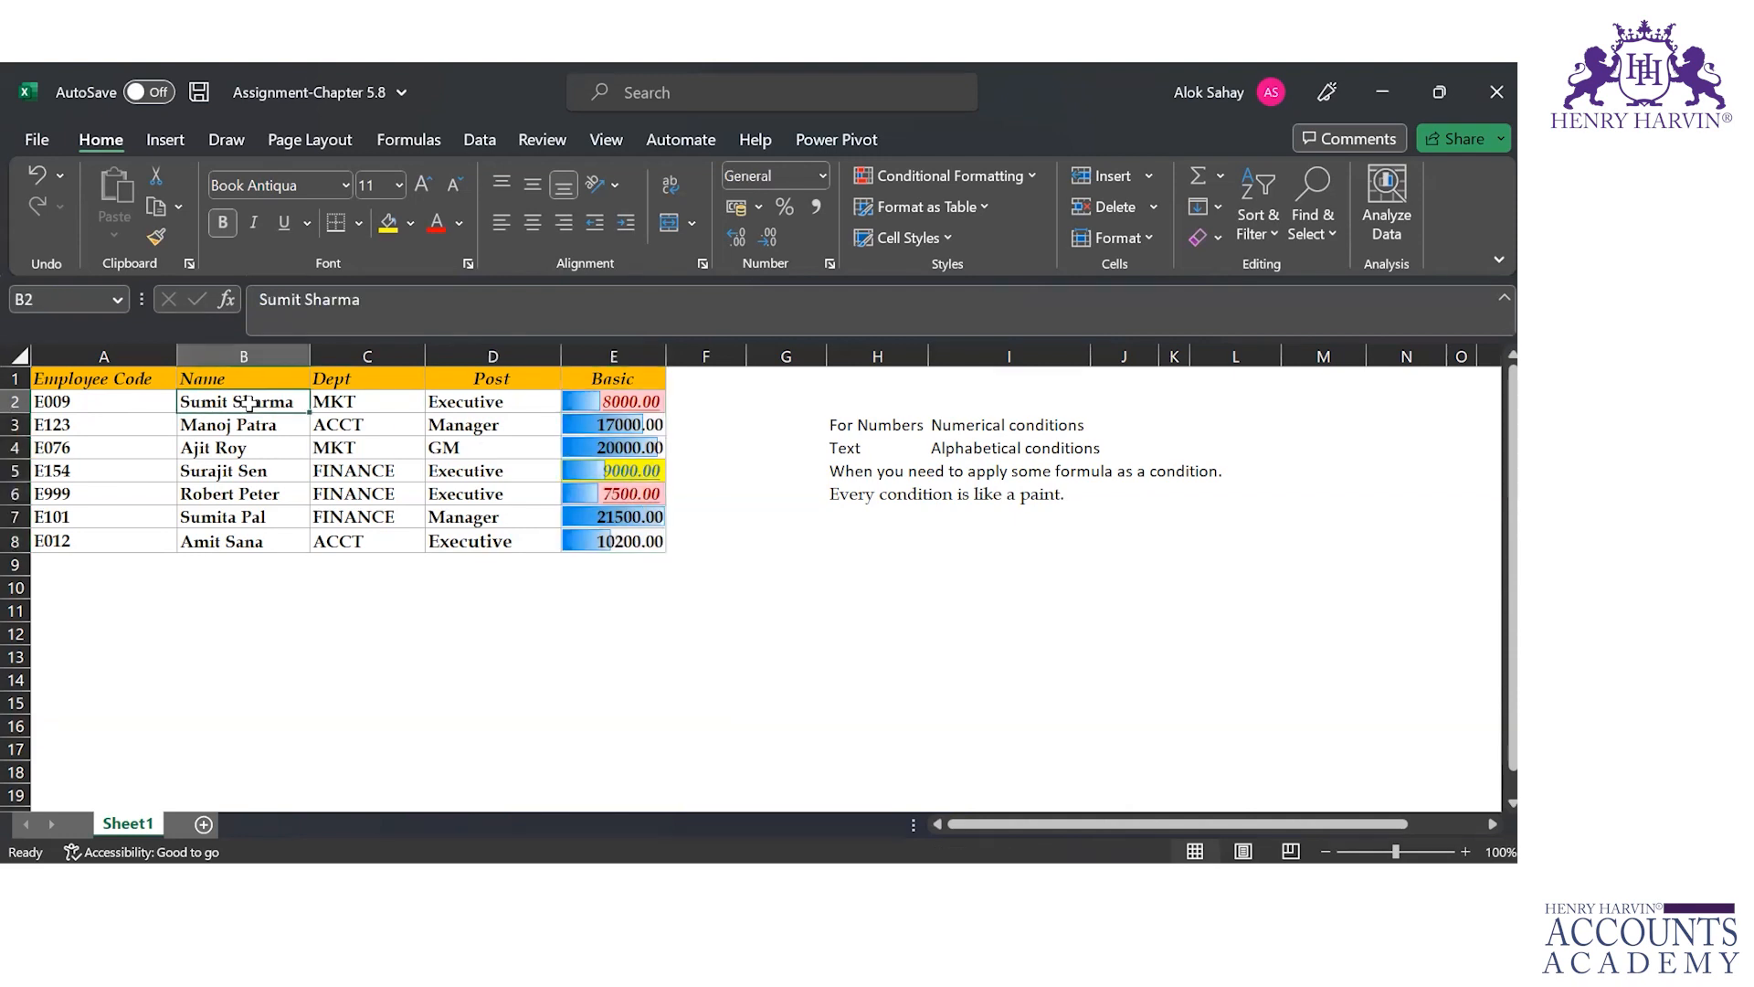
pyautogui.hotkey('ctrl', 'shift', 'Down')
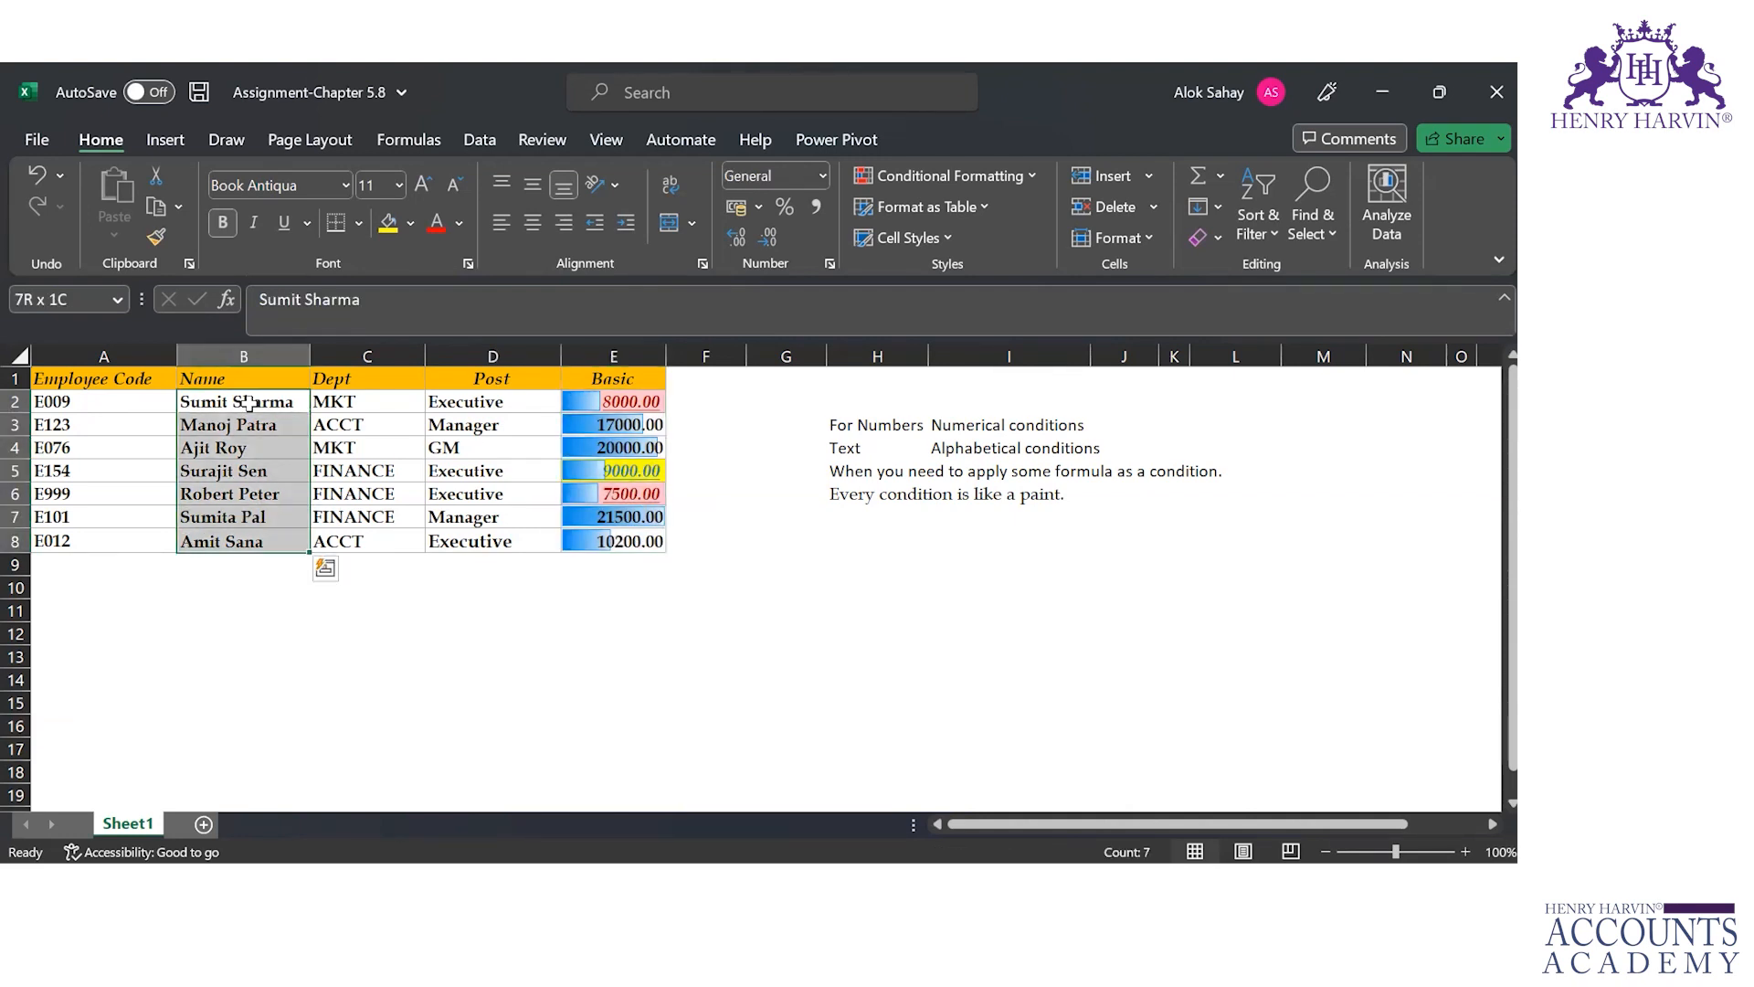
pyautogui.click(513, 403)
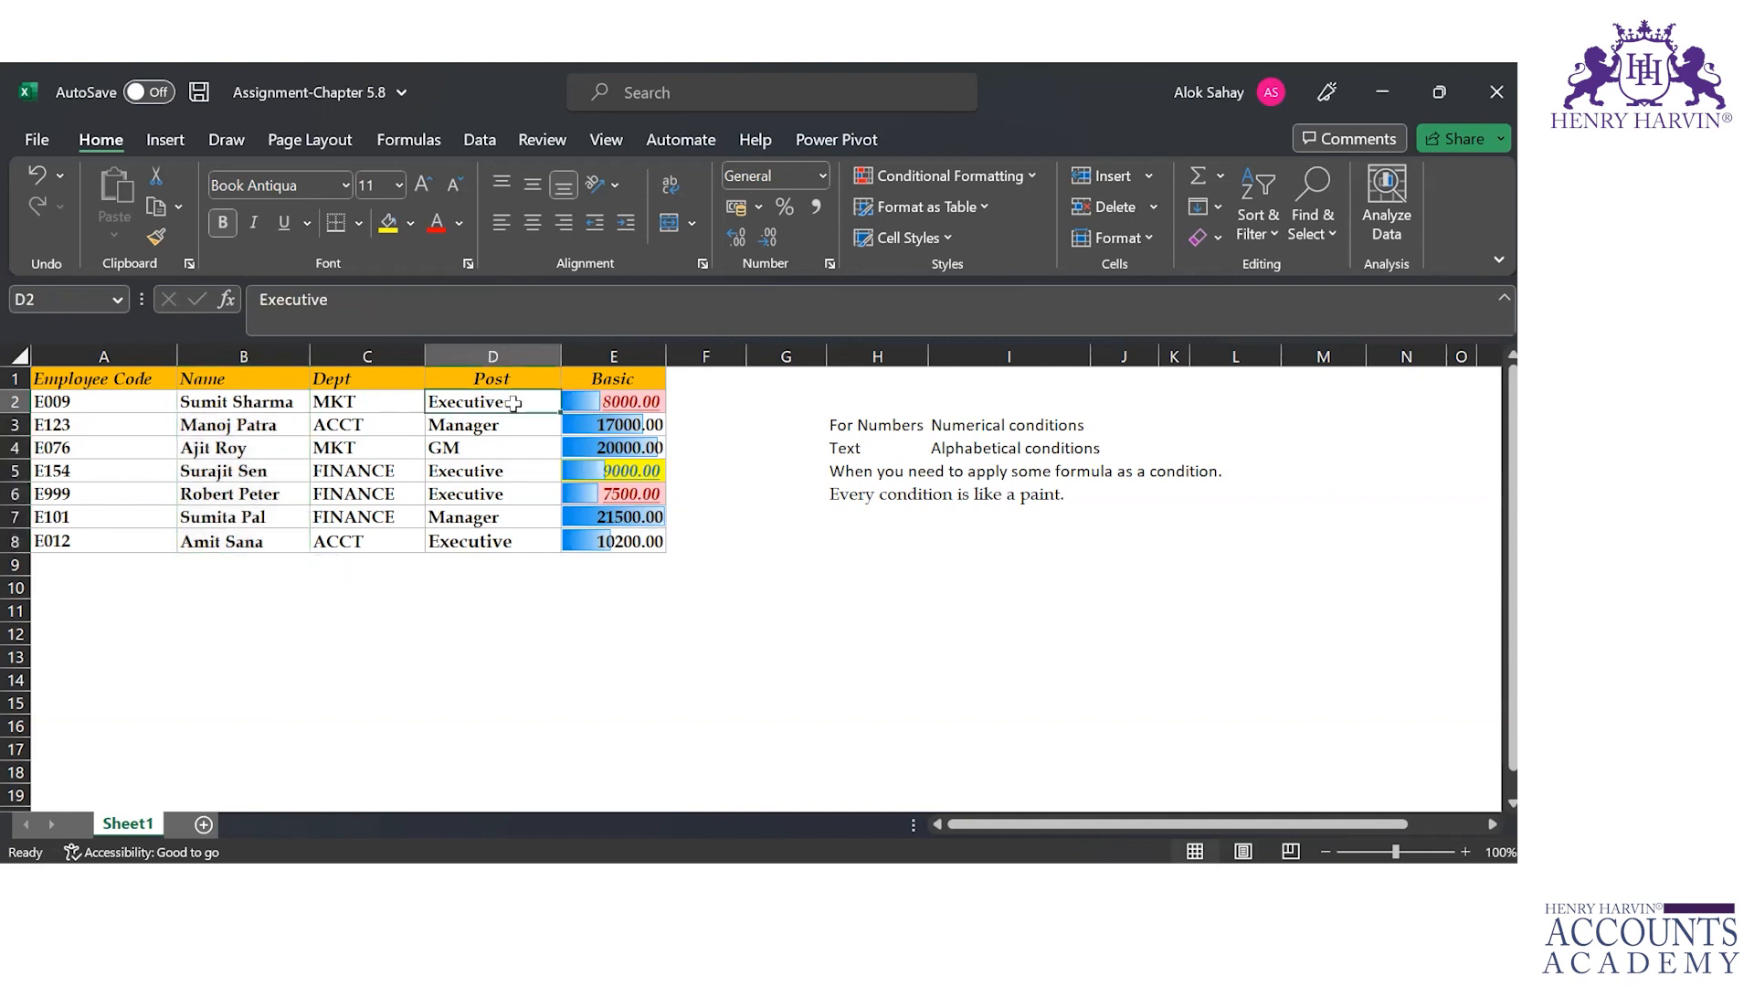
# Start a formula-based conditional formatting rule for the names in B2:B8, beginning its formula with an equals sign.
pyautogui.click(263, 400)
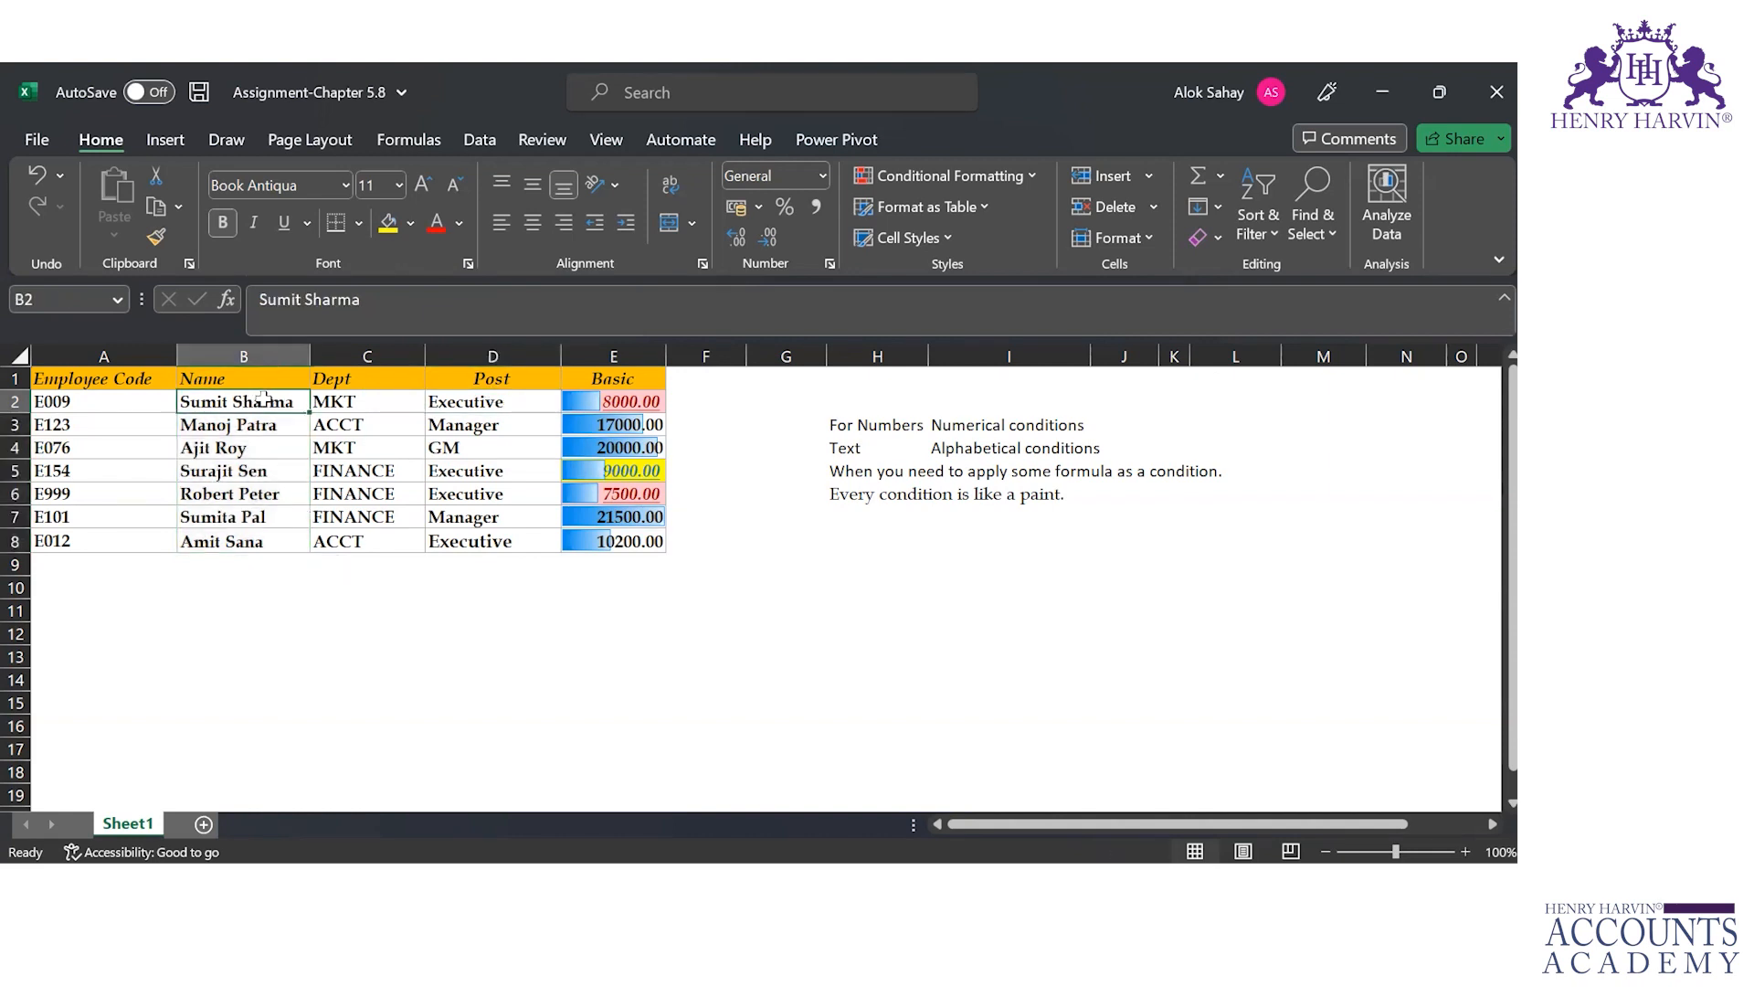
pyautogui.hotkey('ctrl', 'shift', 'Down')
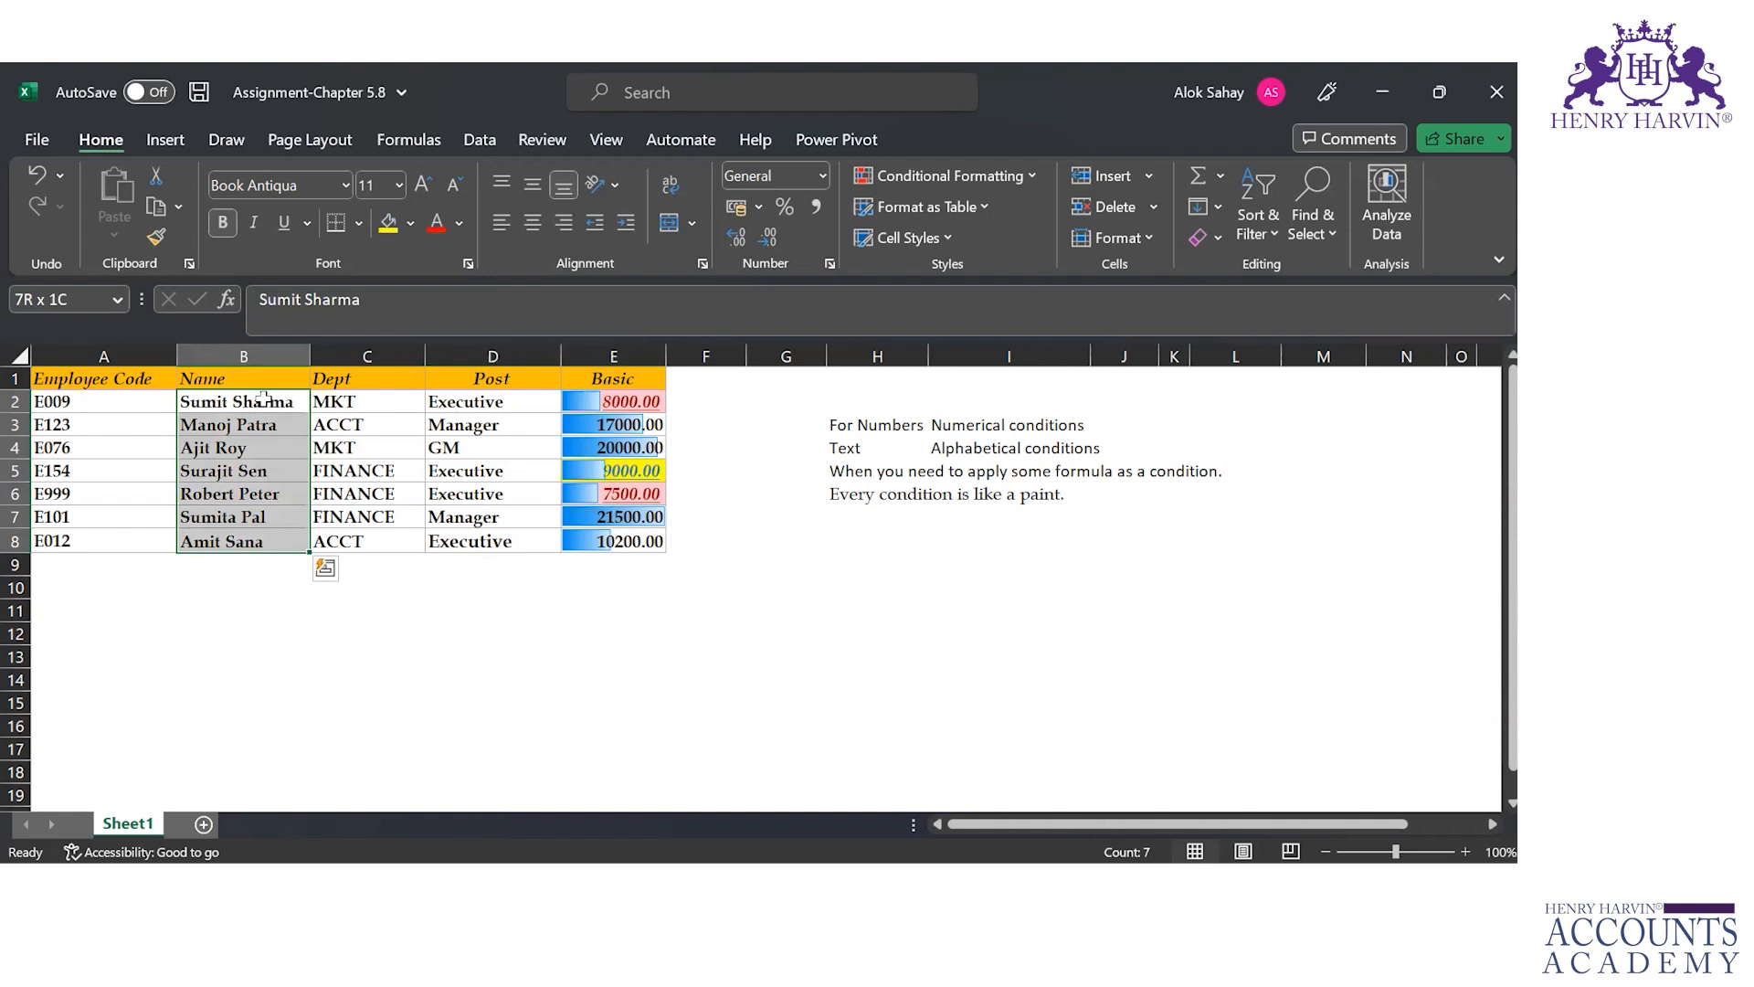
pyautogui.click(1042, 175)
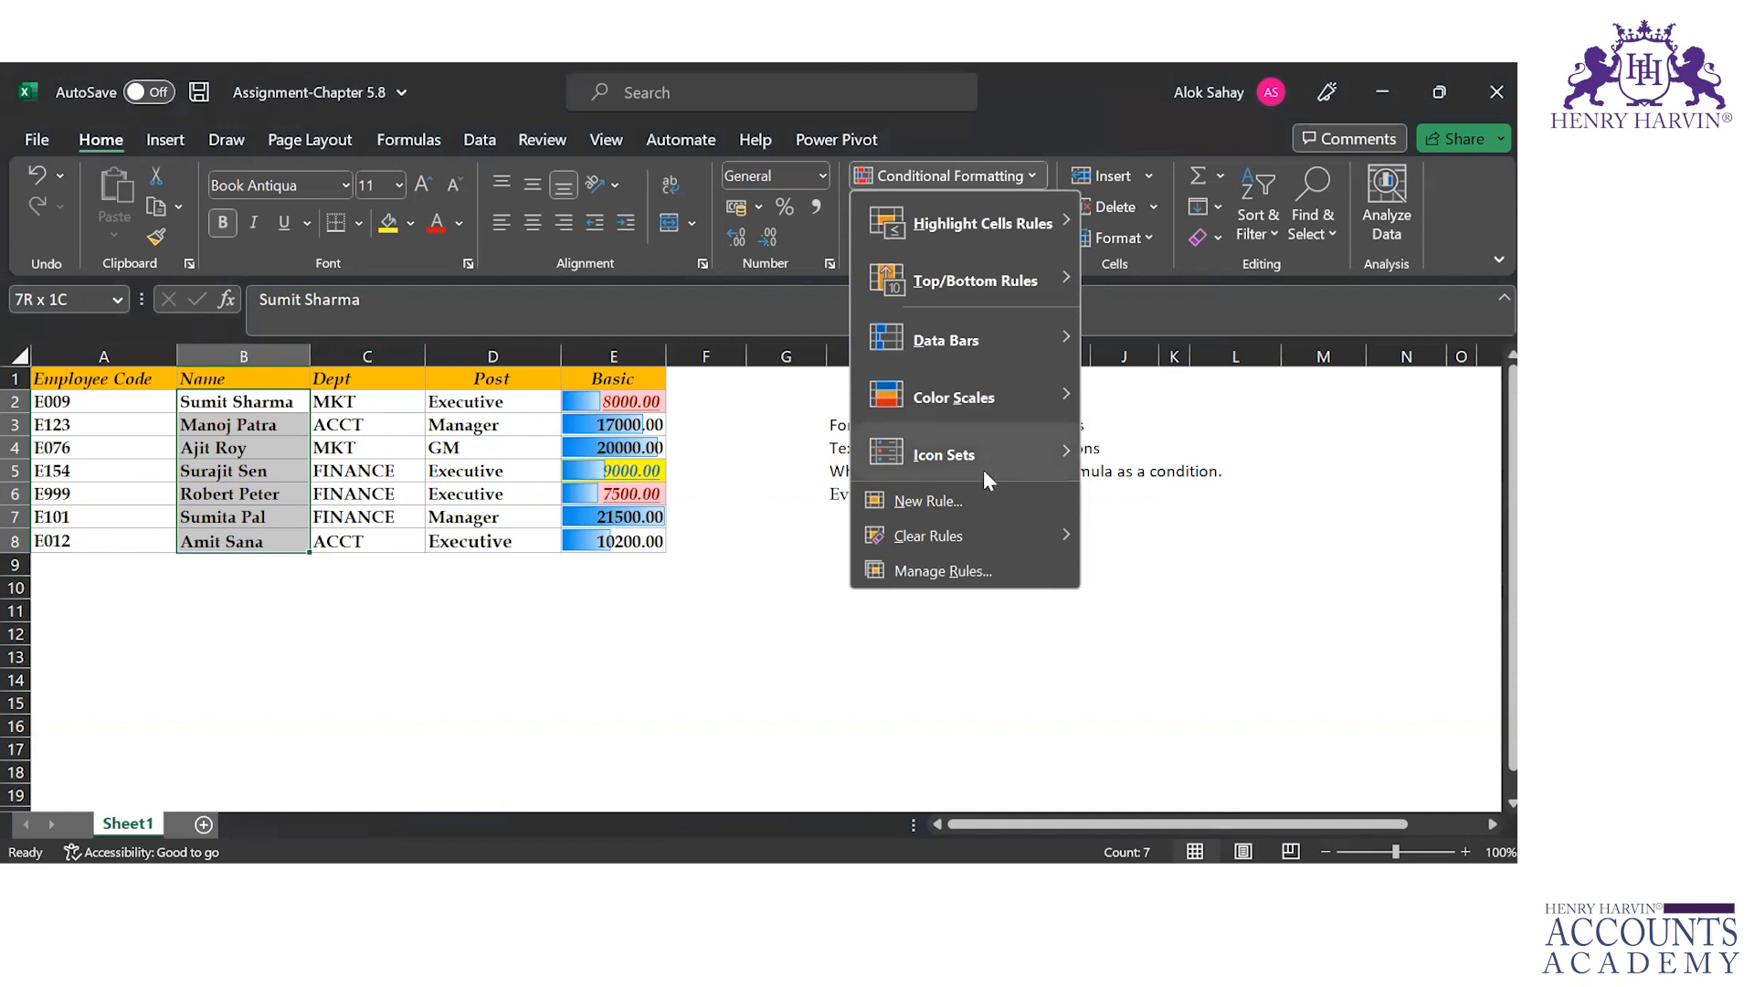
pyautogui.click(970, 508)
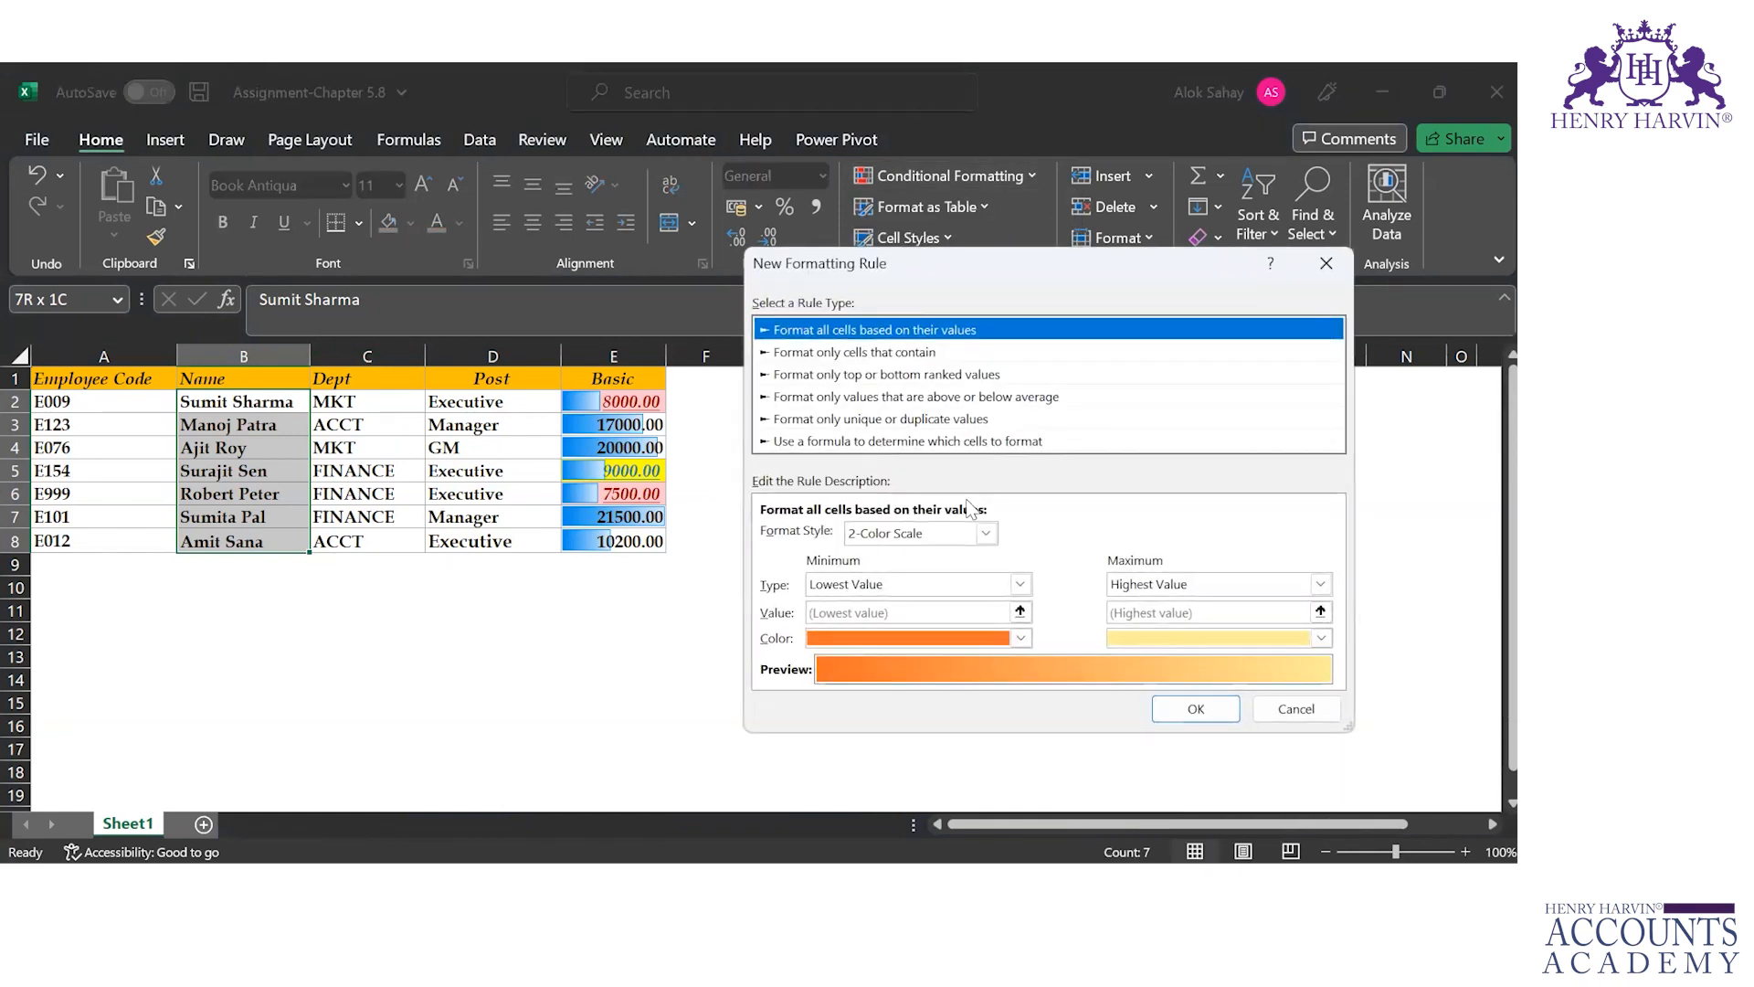
pyautogui.click(844, 441)
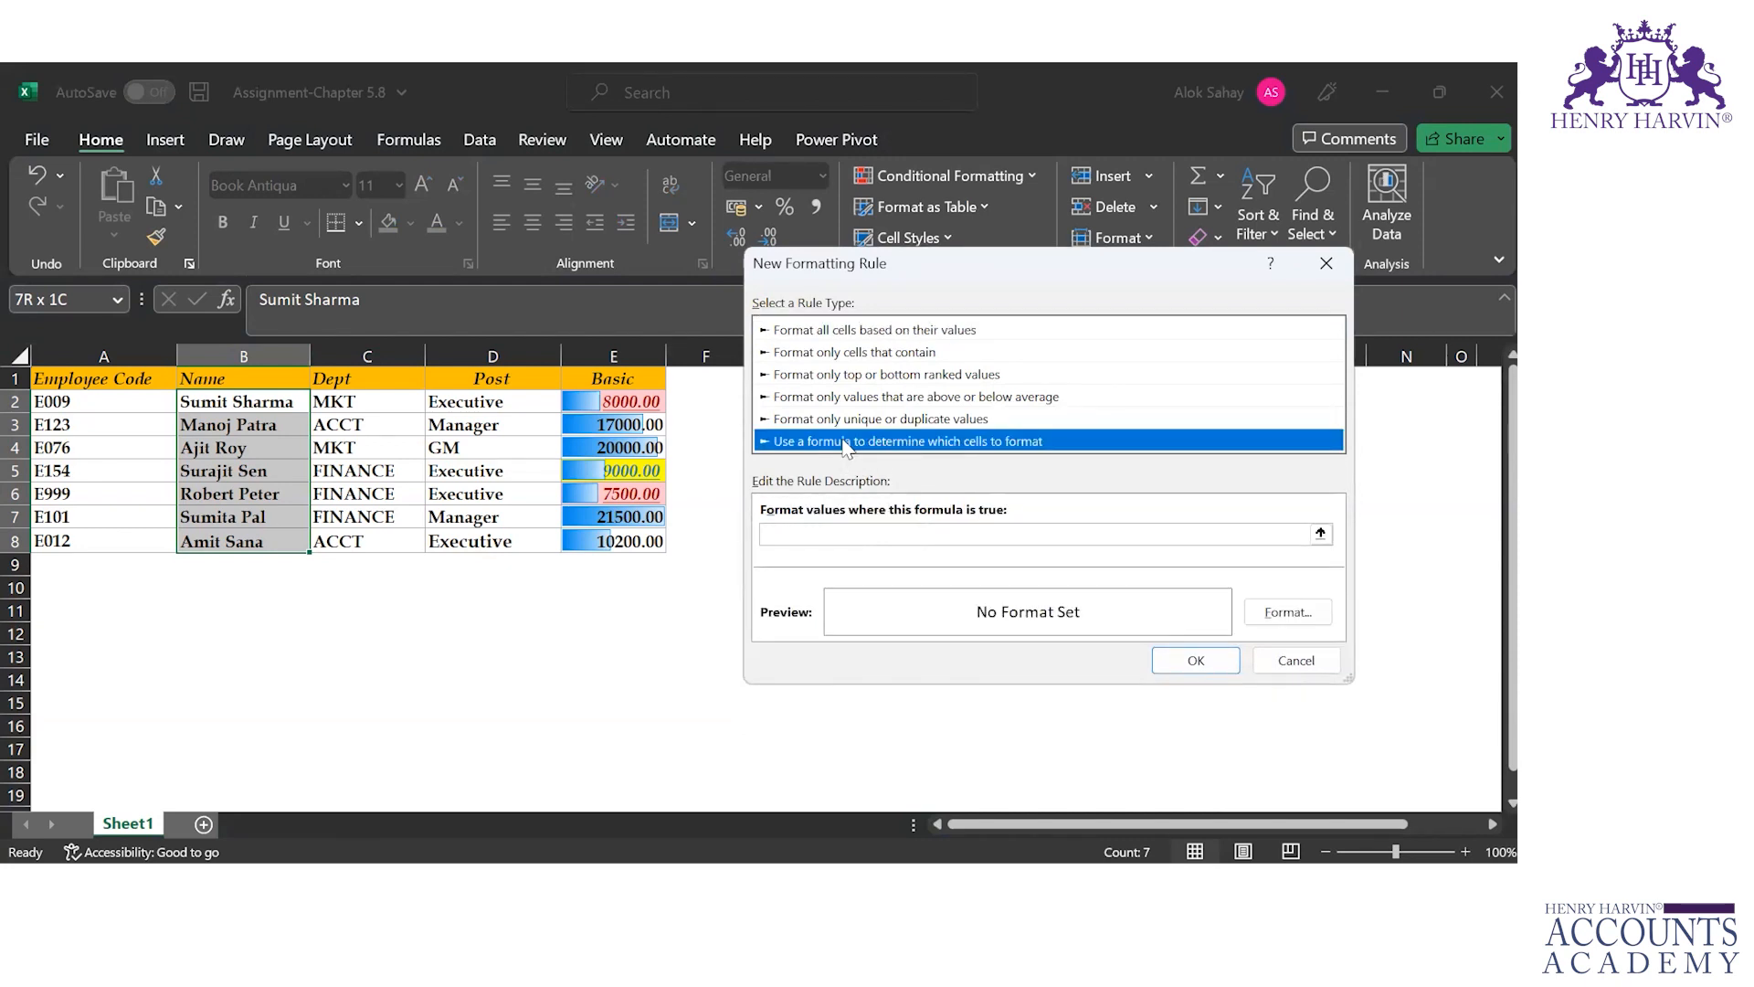
pyautogui.click(814, 531)
pyautogui.click(814, 530)
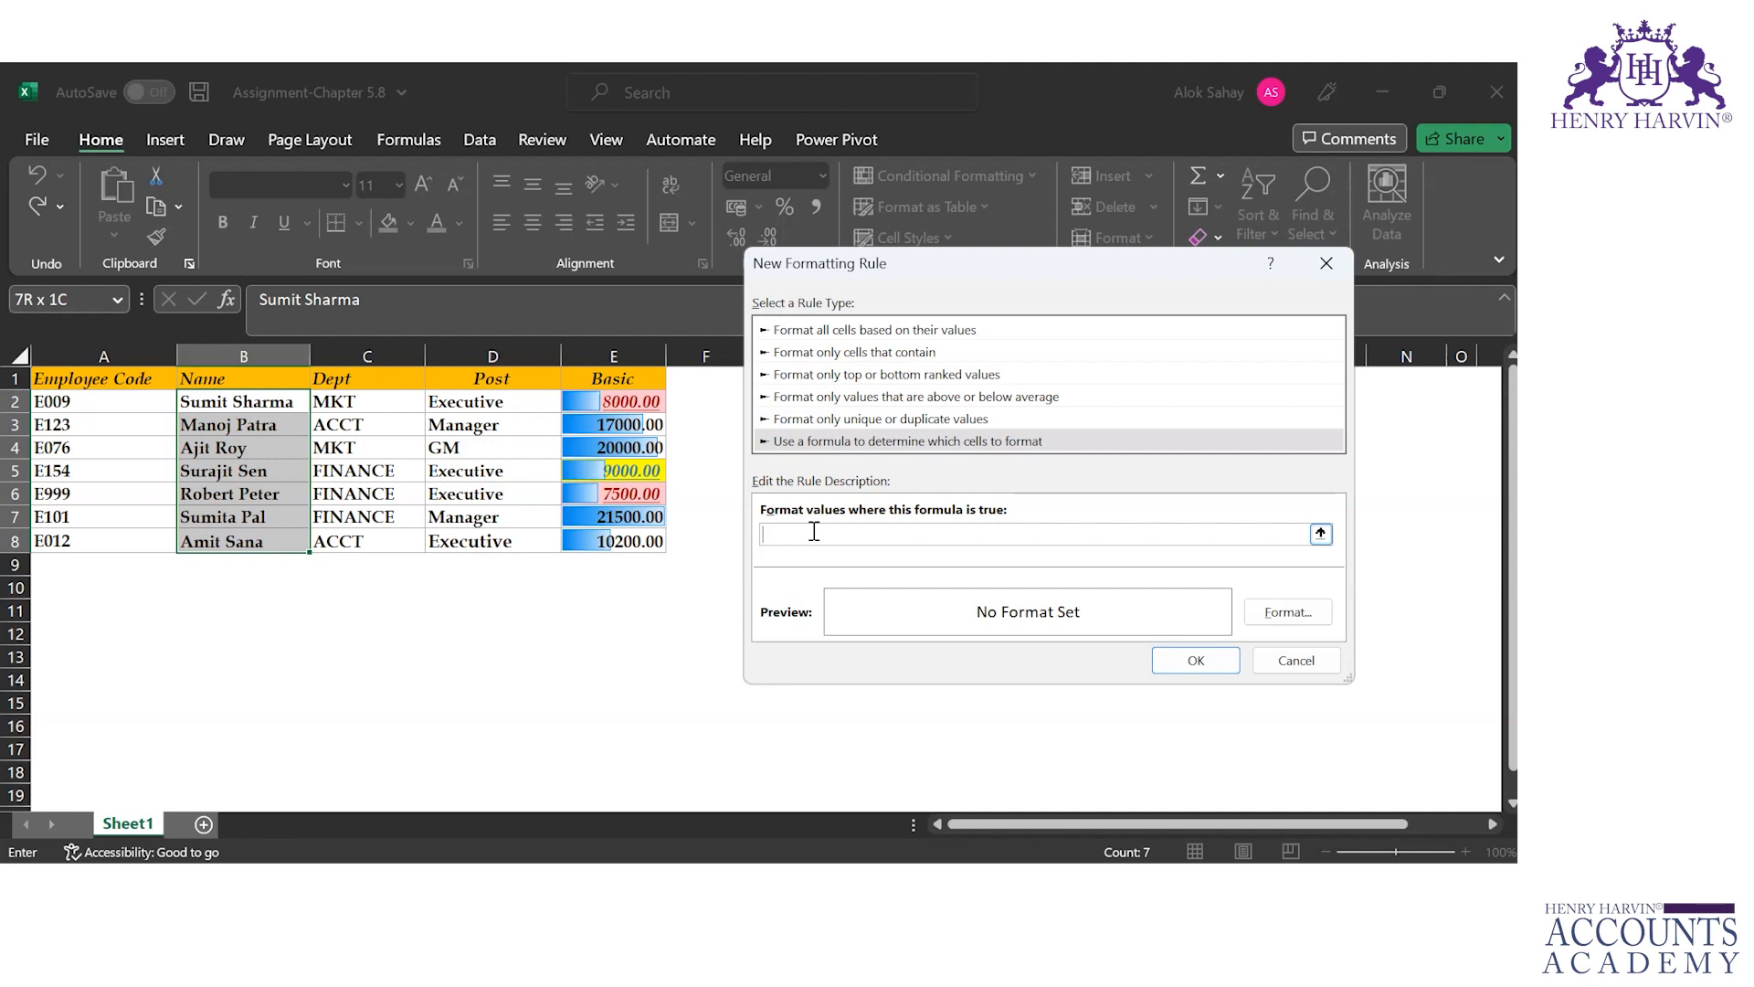
pyautogui.write('=')
pyautogui.write('if(')
pyautogui.click(493, 403)
pyautogui.press('BackSpace')
pyautogui.press('BackSpace')
pyautogui.press('BackSpace')
pyautogui.press('BackSpace')
pyautogui.press('BackSpace')
# Complete the rule formula as =$D2=$D$2, comparing each employee's post with the one in D2.
pyautogui.click(493, 403)
pyautogui.press('F4')
pyautogui.press('F4')
pyautogui.write('=')
pyautogui.click(493, 403)
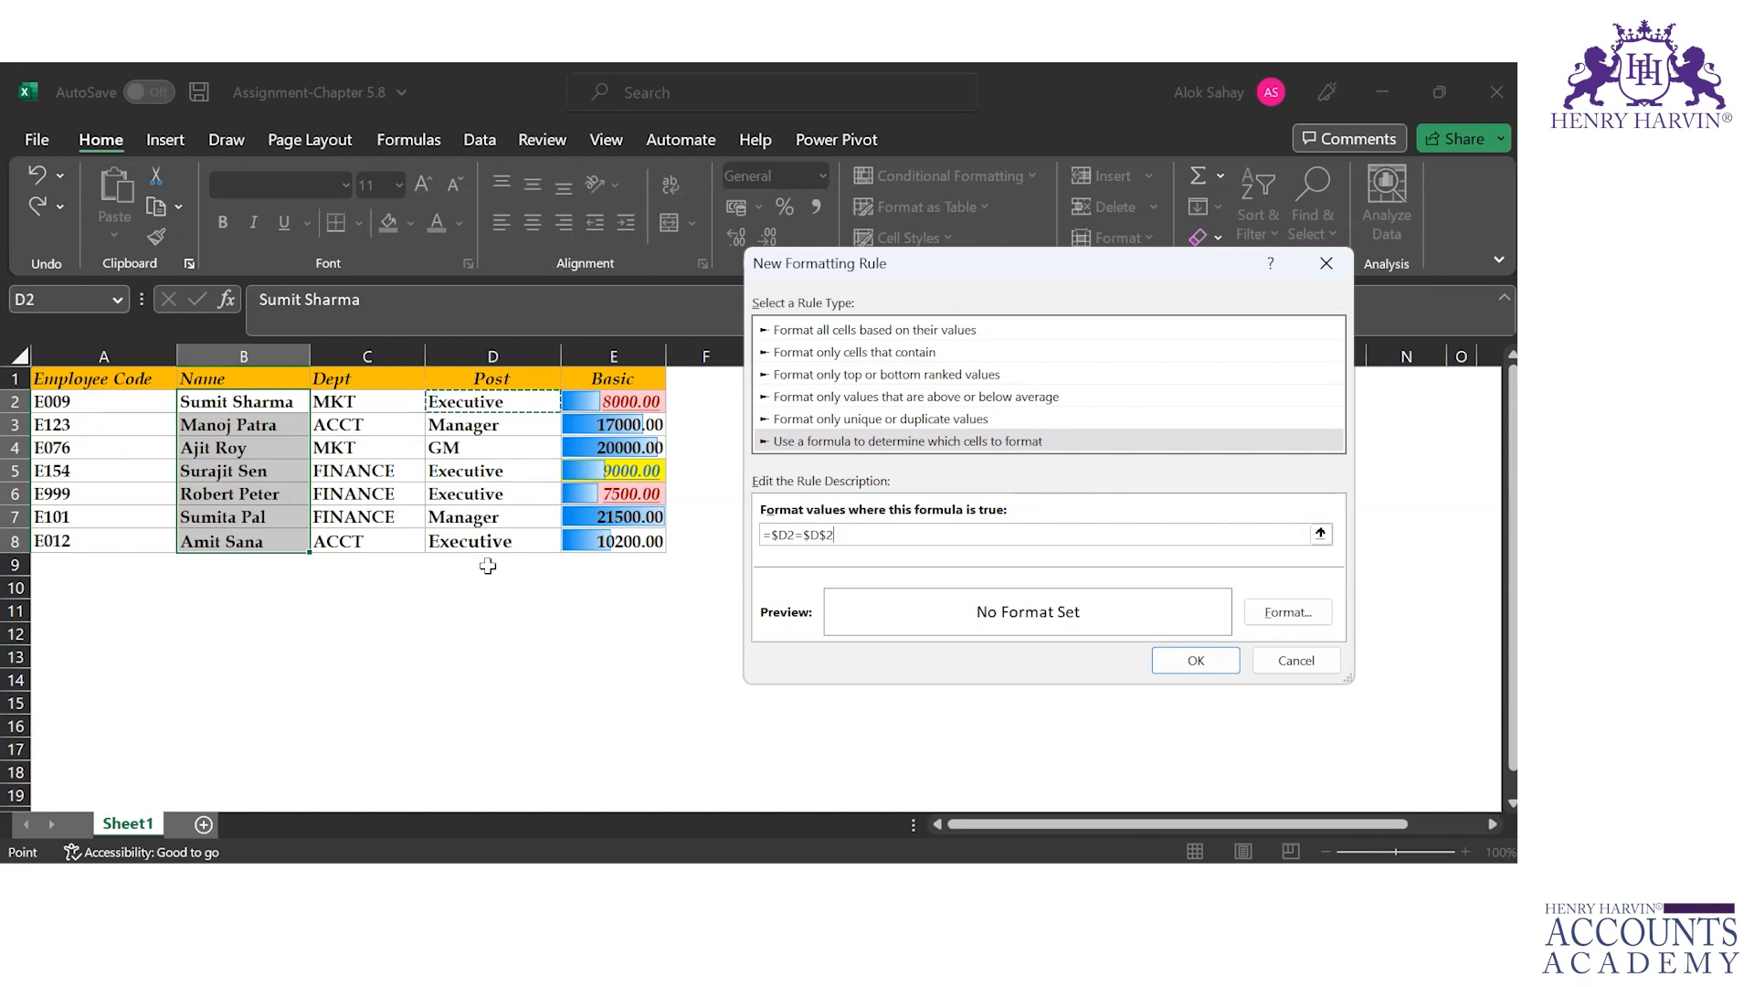
# Give the rule for the names in B2:B8 a red fill and apply it.
pyautogui.click(1292, 618)
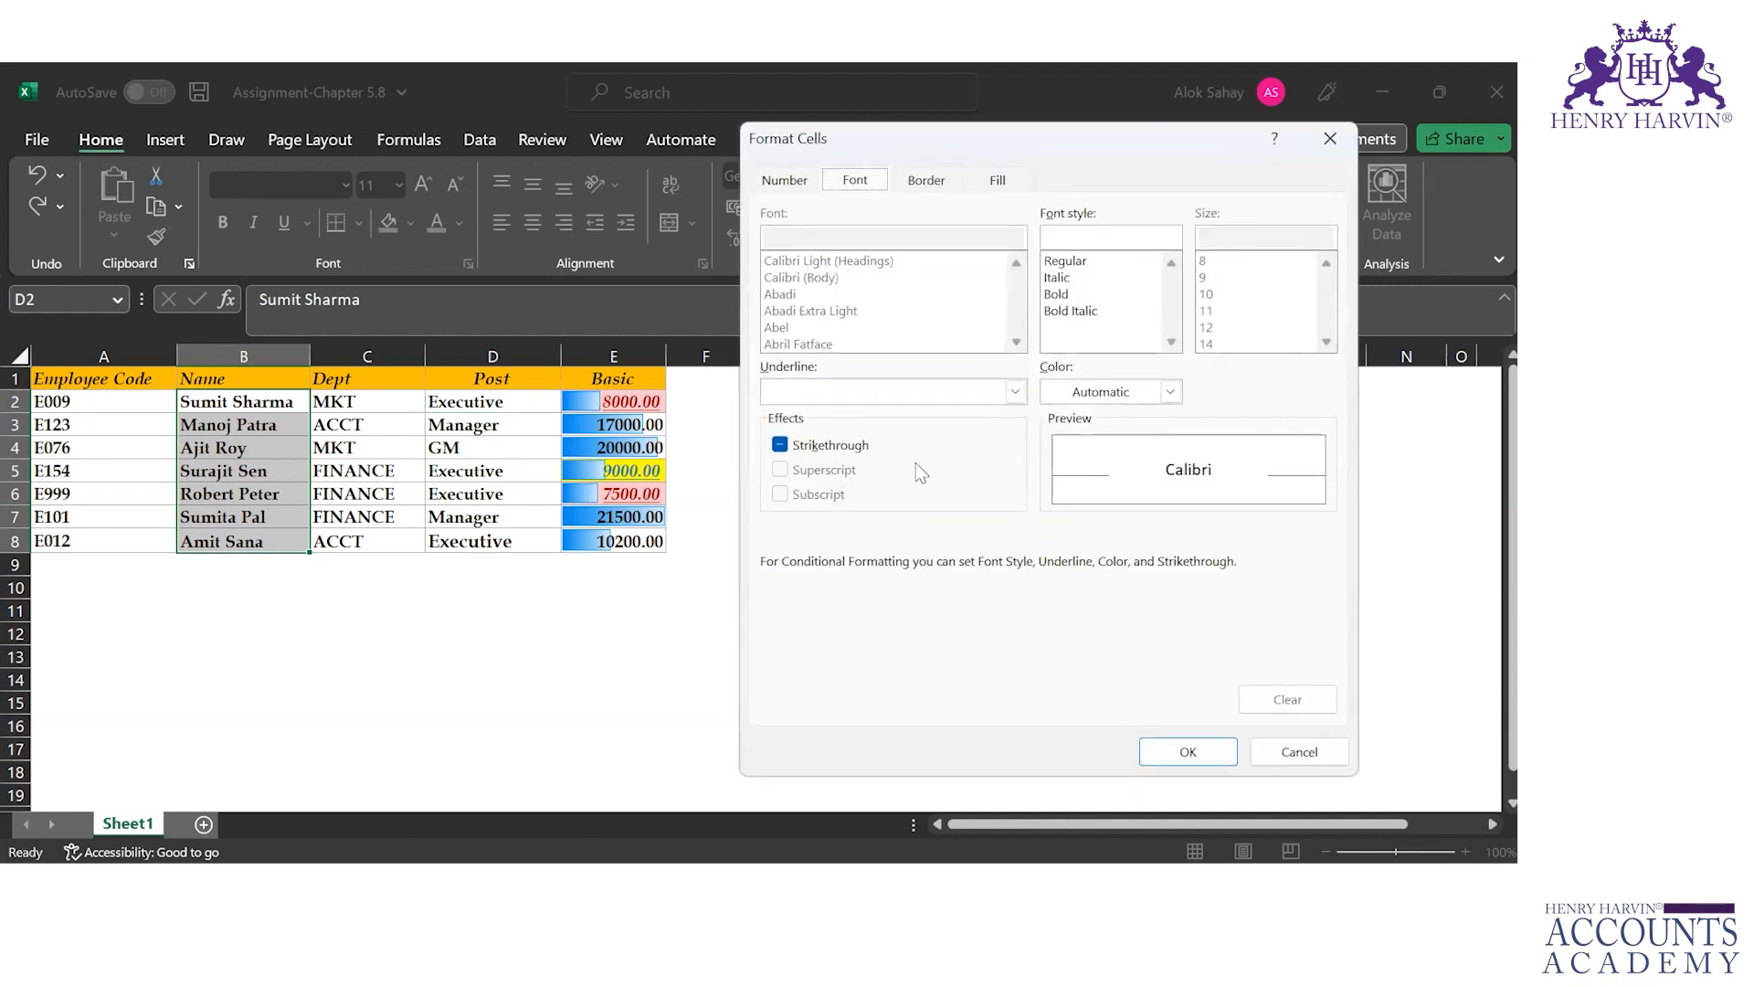
pyautogui.click(998, 179)
pyautogui.click(803, 401)
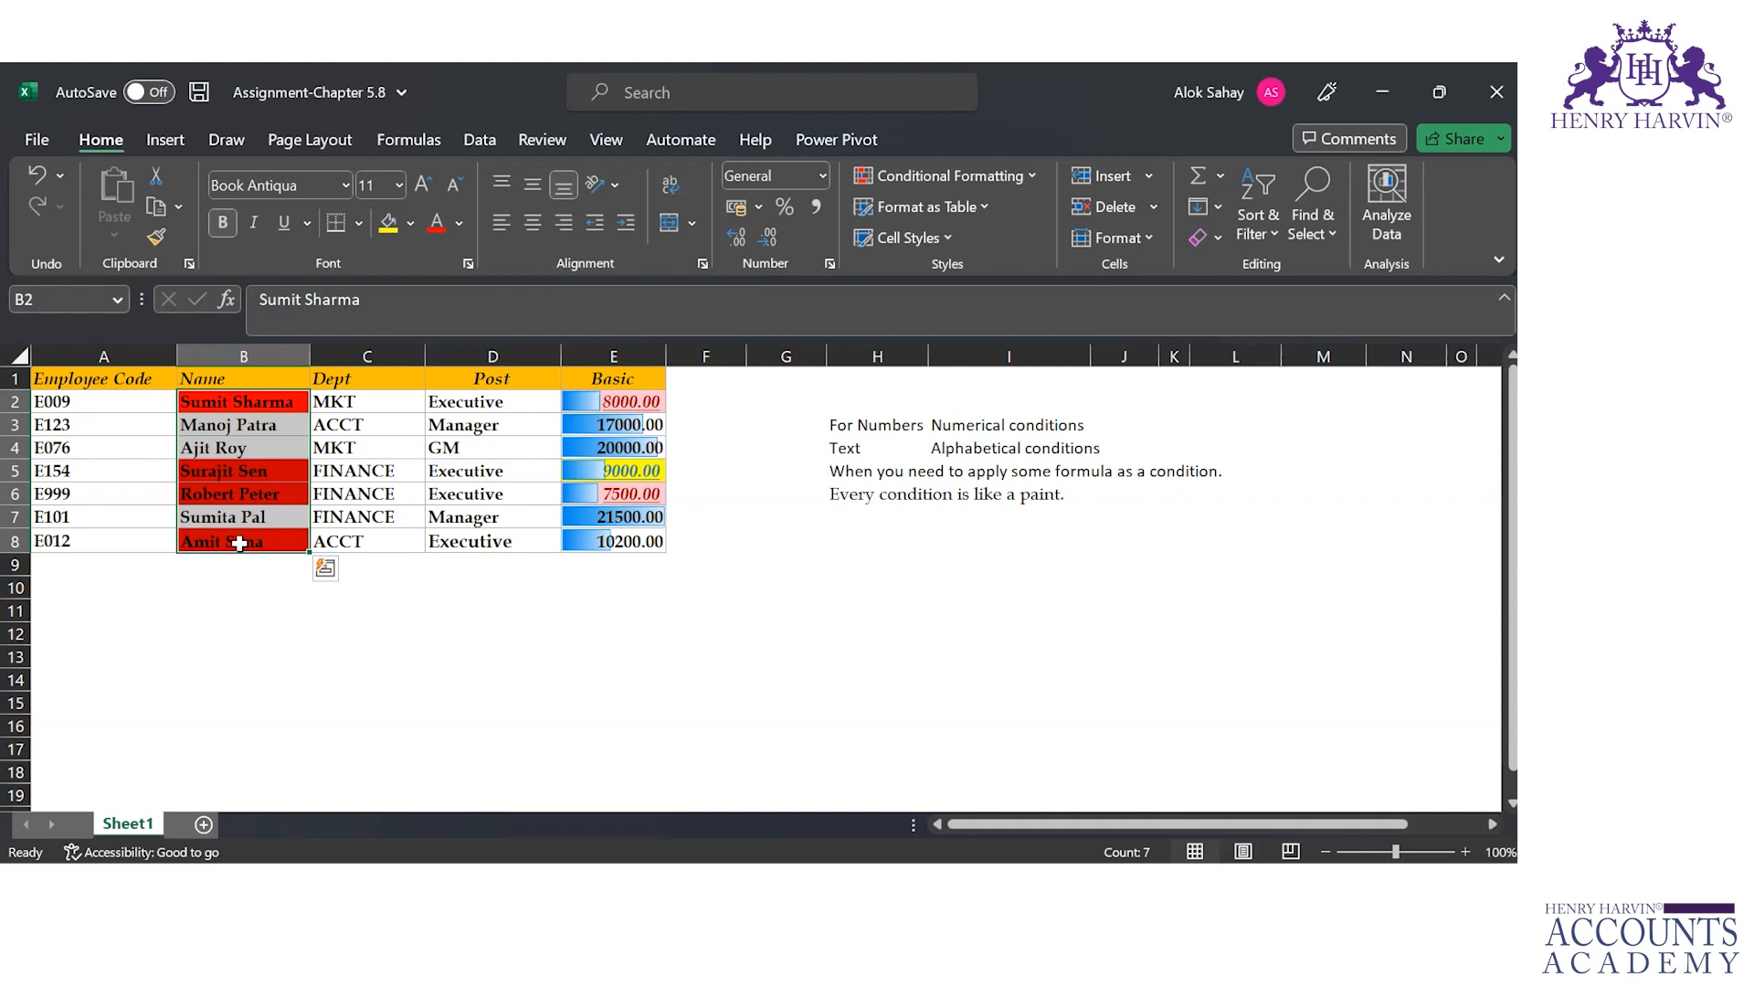
# Start a formula-based conditional formatting rule for the employee codes in A2:A8.
pyautogui.click(89, 402)
pyautogui.hotkey('ctrl', 'shift', 'Down')
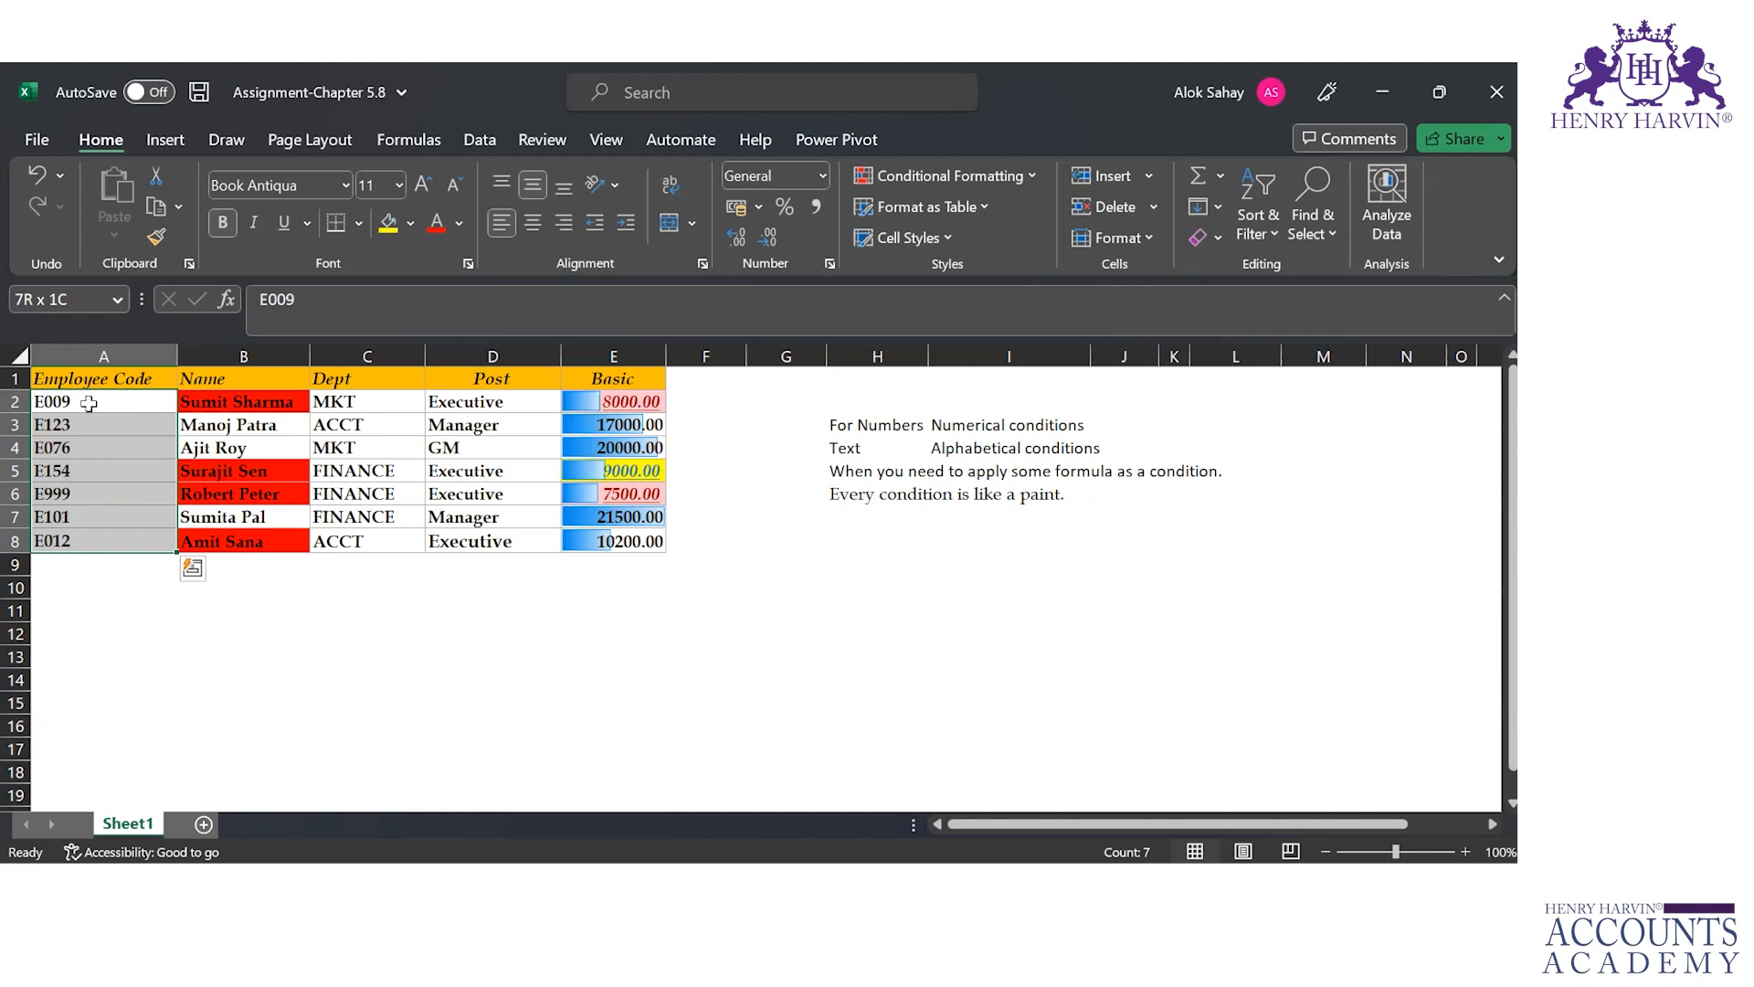
pyautogui.click(88, 403)
pyautogui.hotkey('ctrl', 'shift', 'Down')
pyautogui.click(1033, 175)
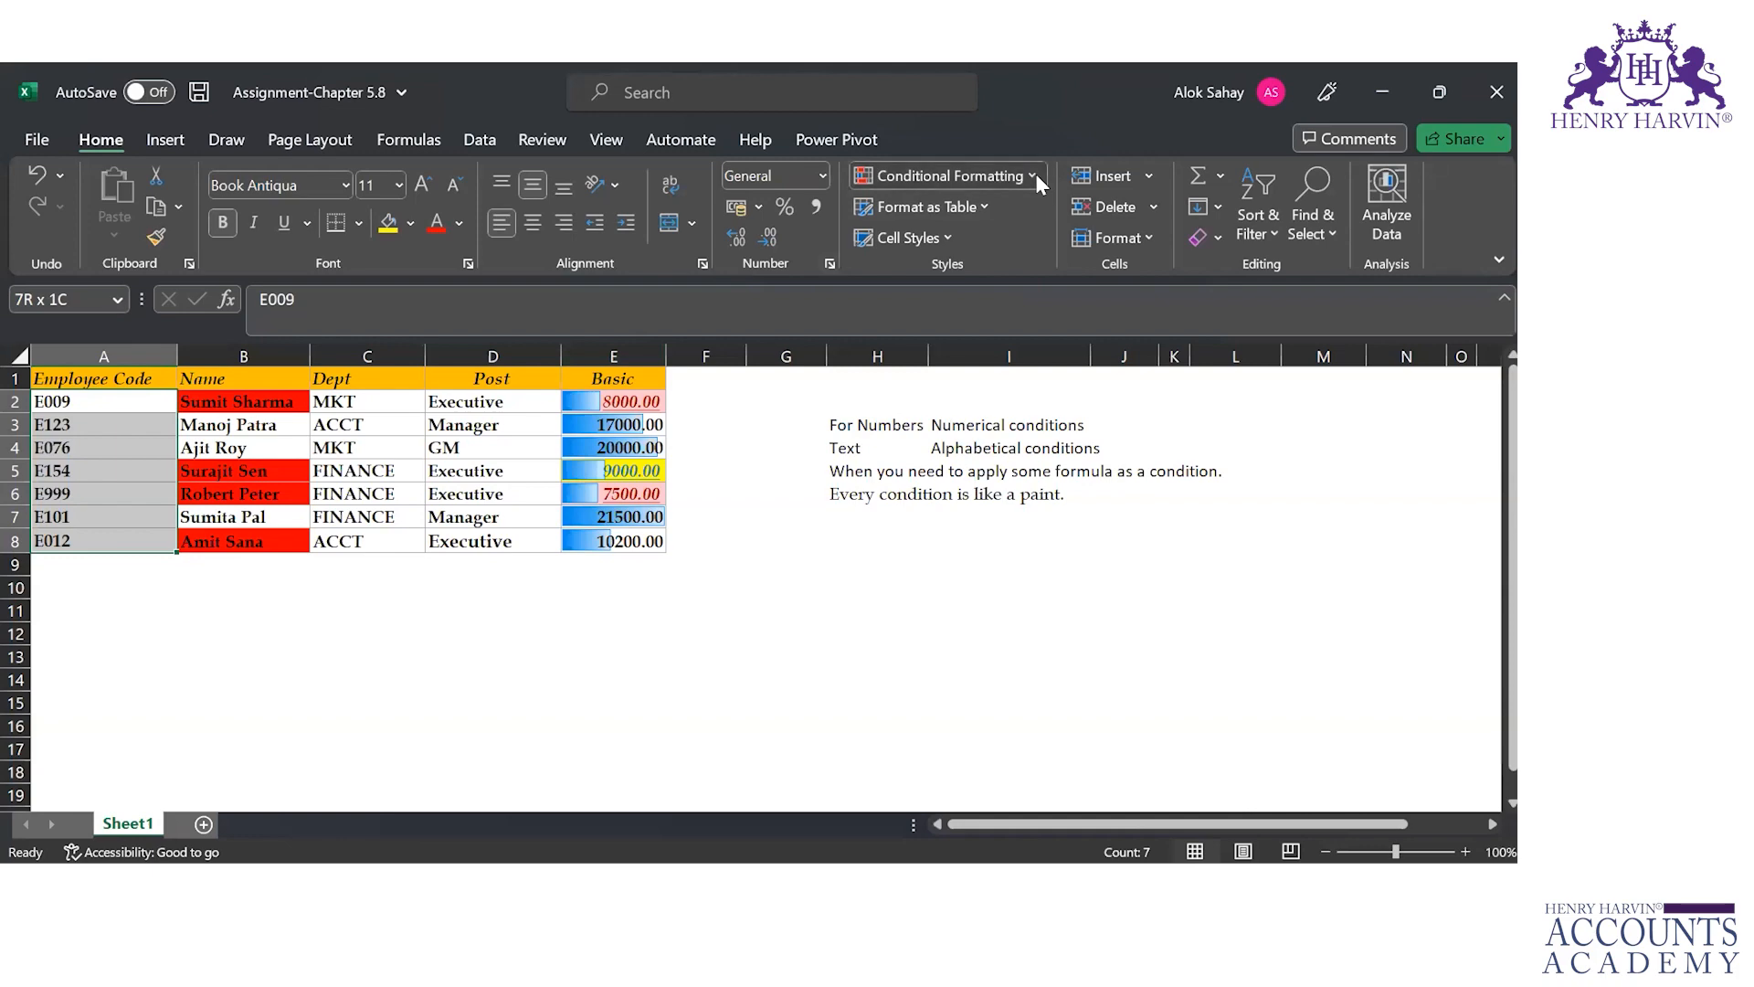
pyautogui.click(941, 501)
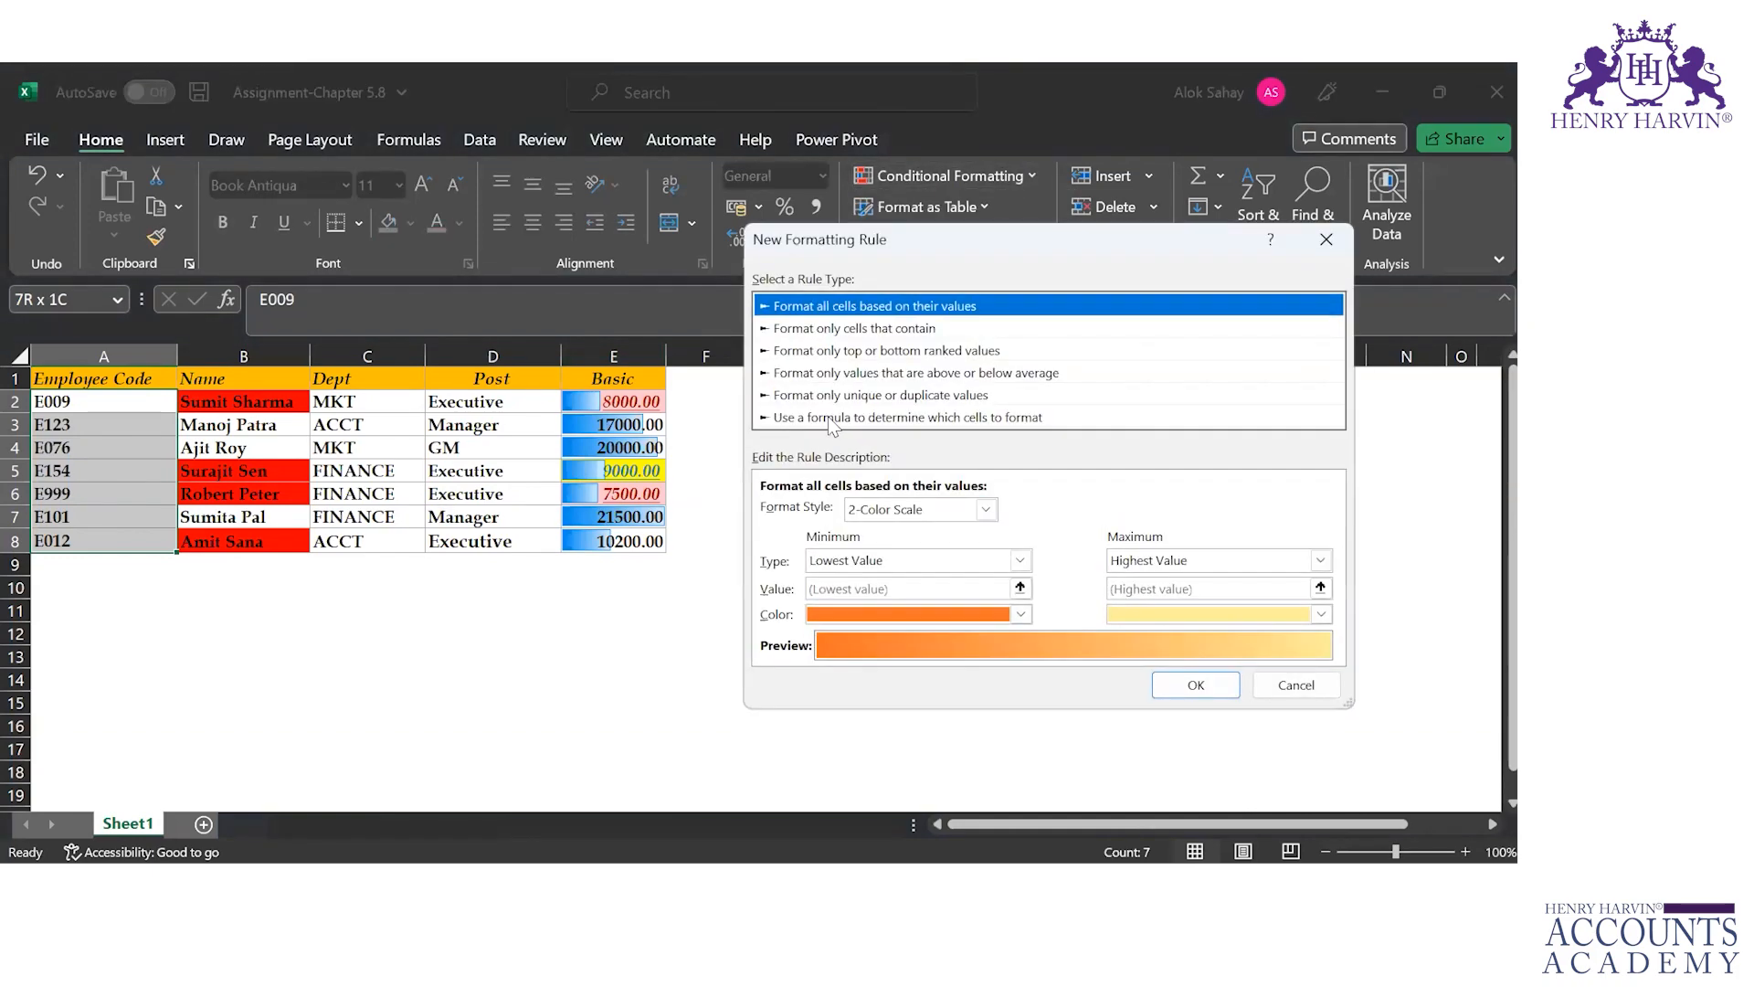
pyautogui.click(829, 417)
pyautogui.click(816, 512)
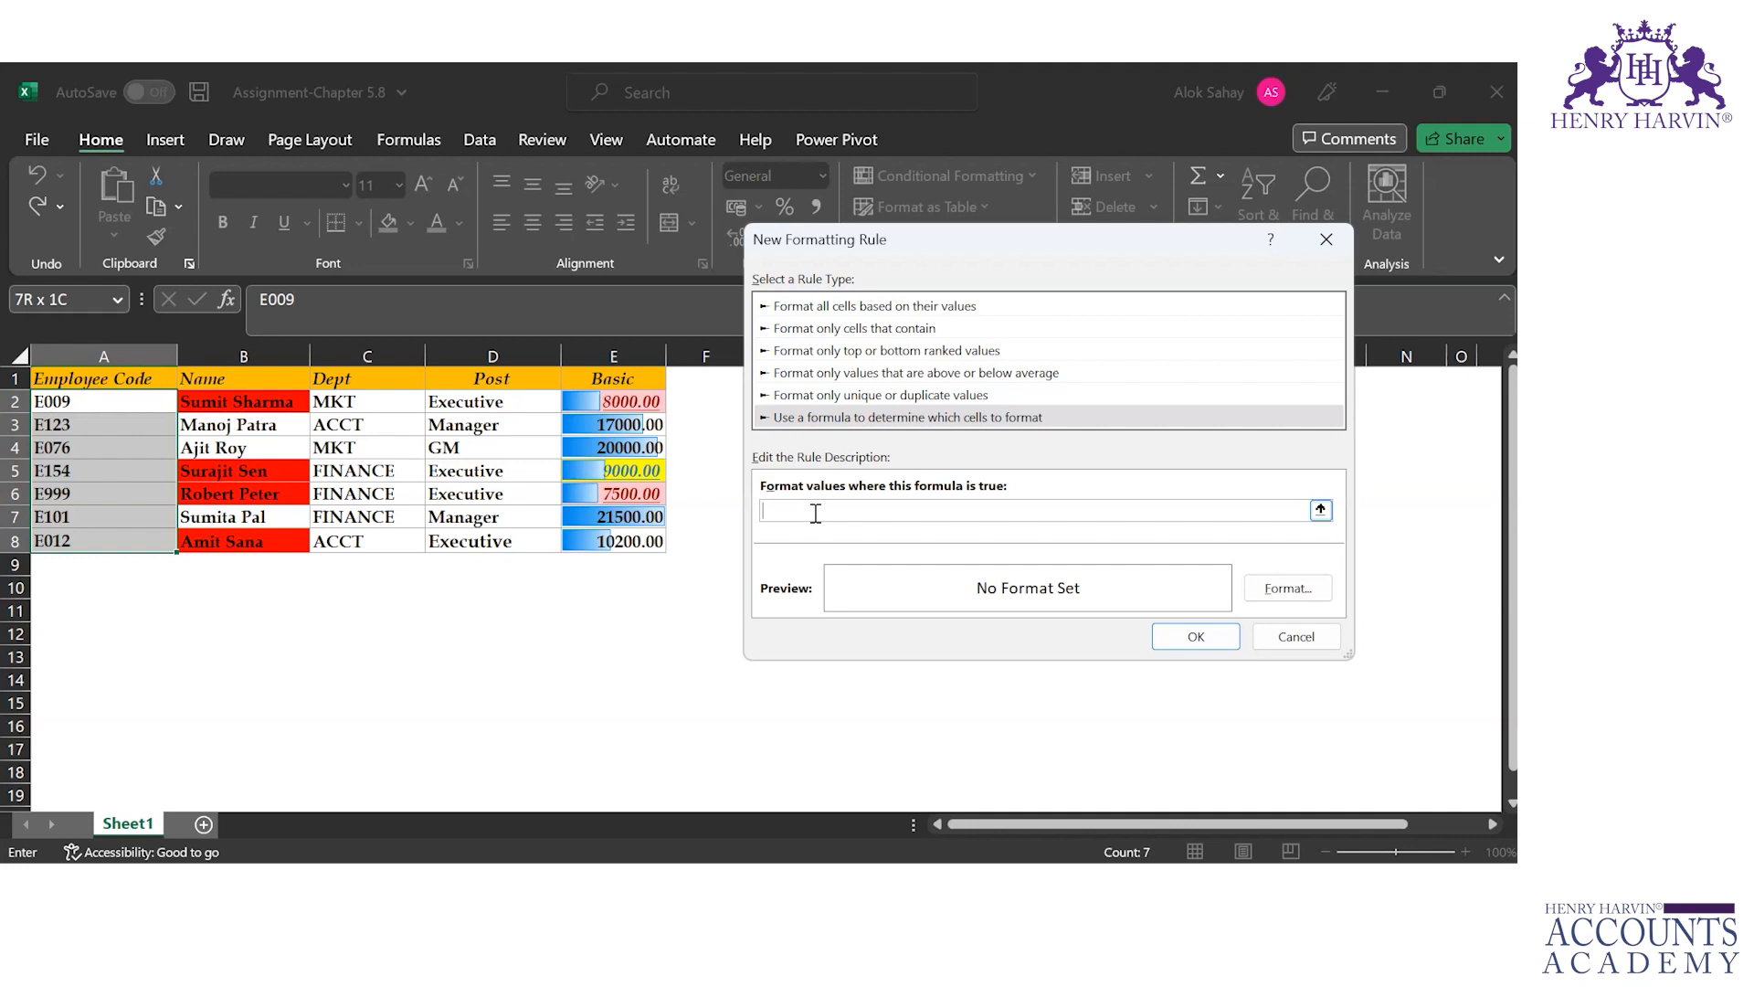
# Enter the rule formula =AND($C2=$C$5,$D2=$D$3) to match the FINANCE department and the Manager post.
pyautogui.write('=and(')
pyautogui.click(359, 399)
pyautogui.press('F4')
pyautogui.press('F4')
pyautogui.write('=')
pyautogui.click(362, 468)
pyautogui.write(',')
pyautogui.click(488, 399)
pyautogui.press('F4')
pyautogui.press('F4')
pyautogui.write('=')
pyautogui.click(466, 425)
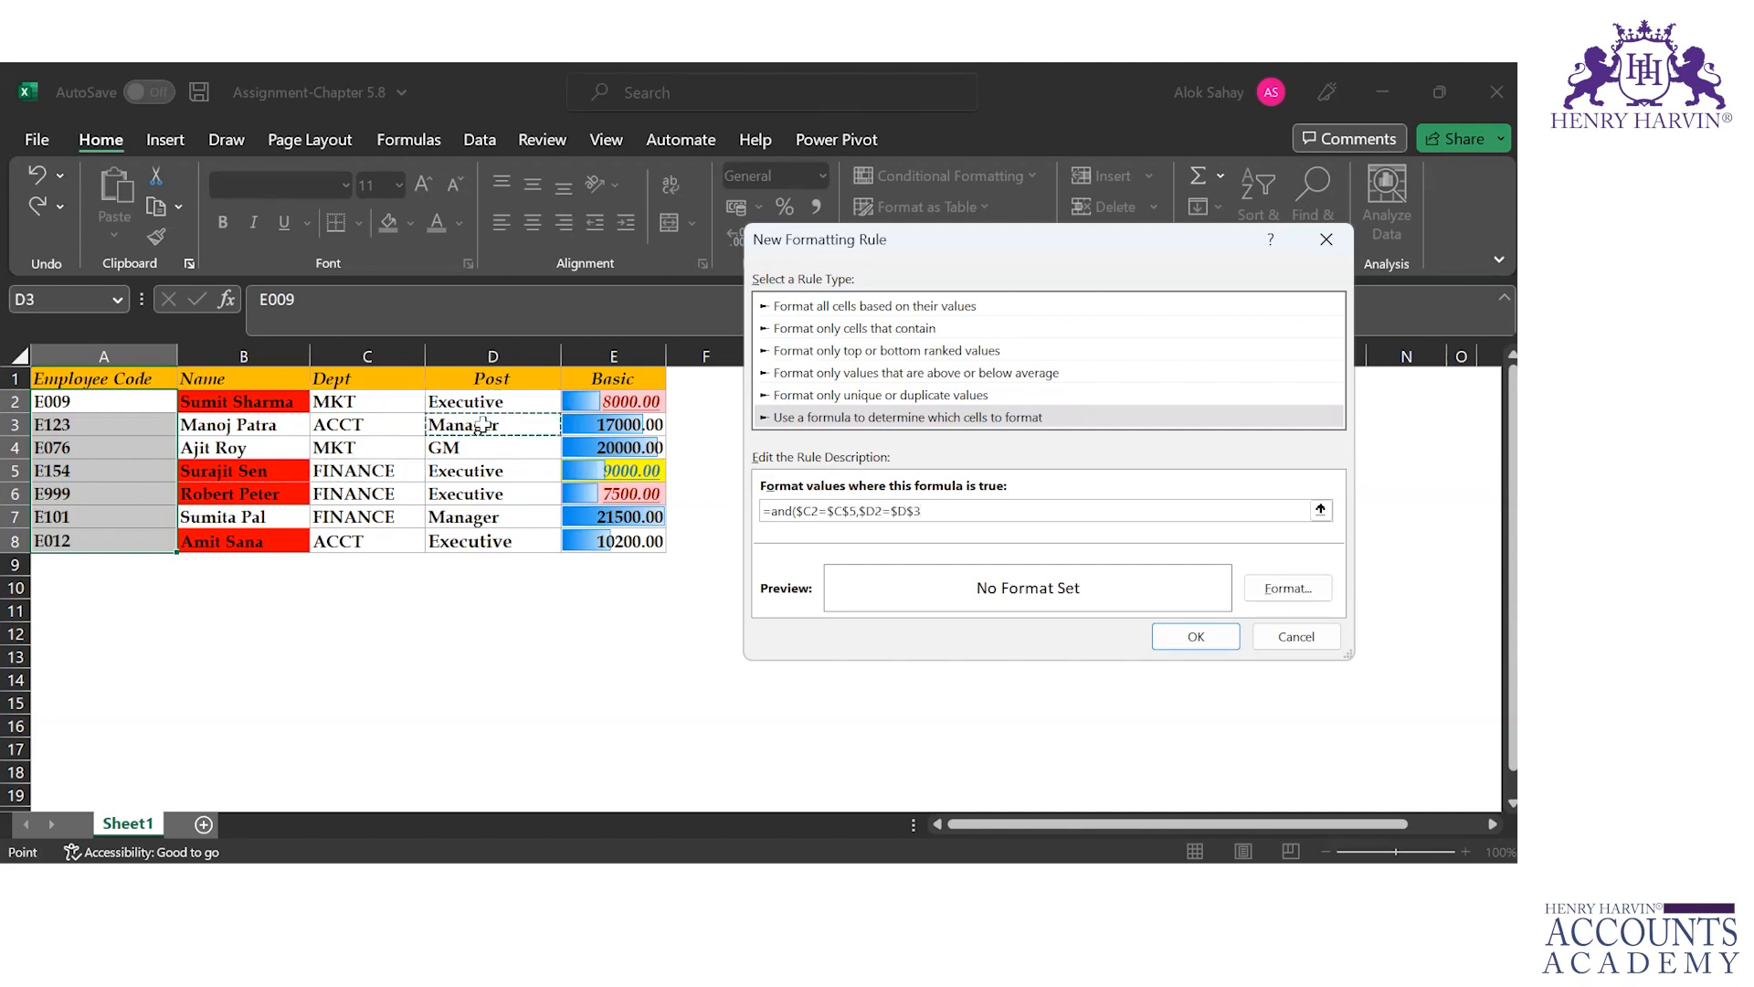
pyautogui.write(')')
# Set a light blue fill for the FINANCE Manager rule and apply it to the employee codes.
pyautogui.click(1283, 589)
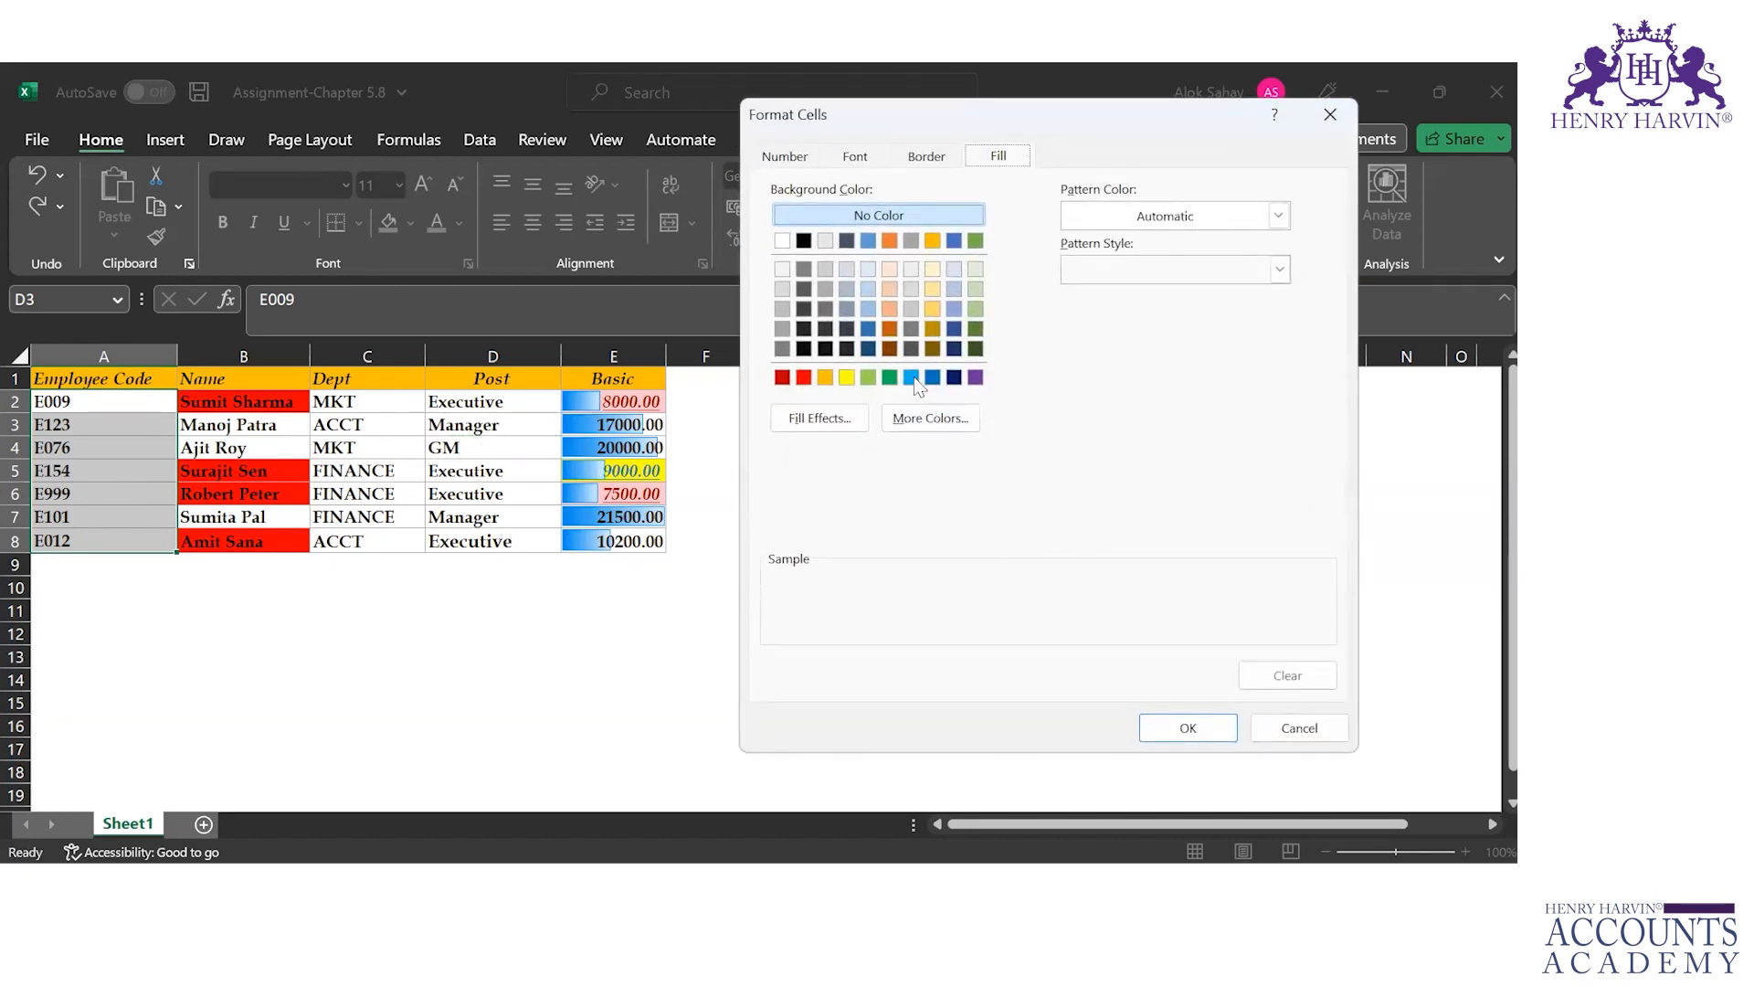
pyautogui.click(912, 376)
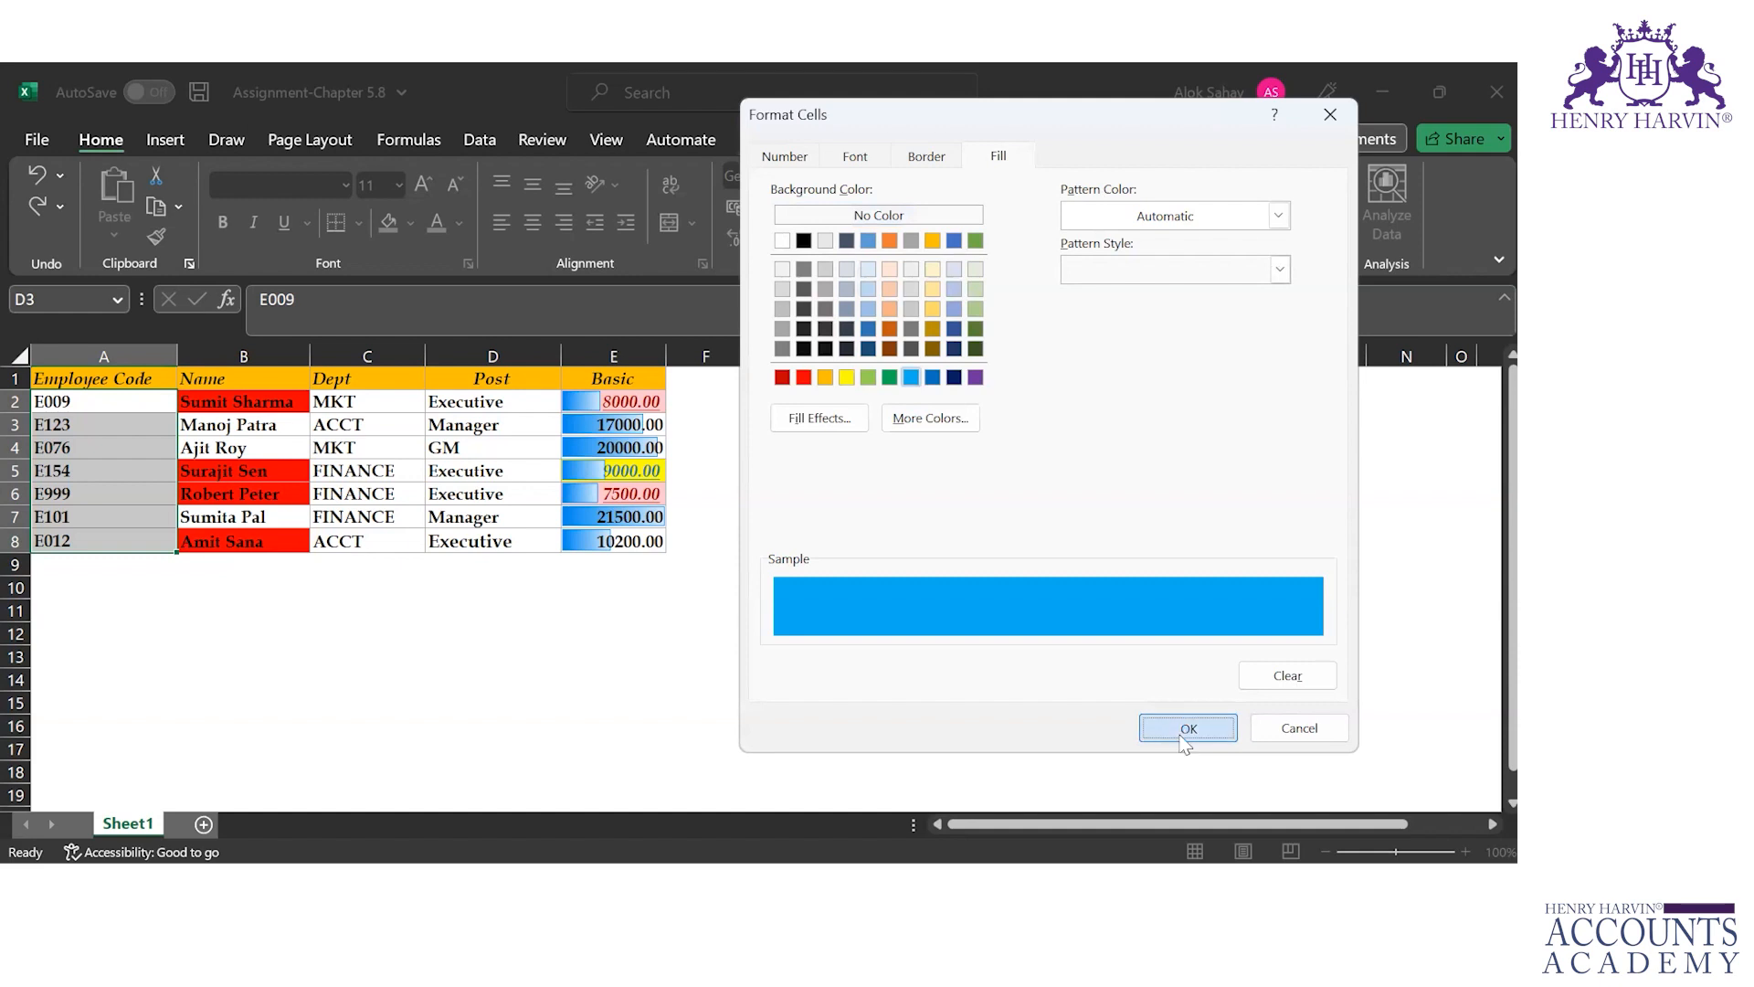
pyautogui.click(1183, 735)
pyautogui.click(1196, 630)
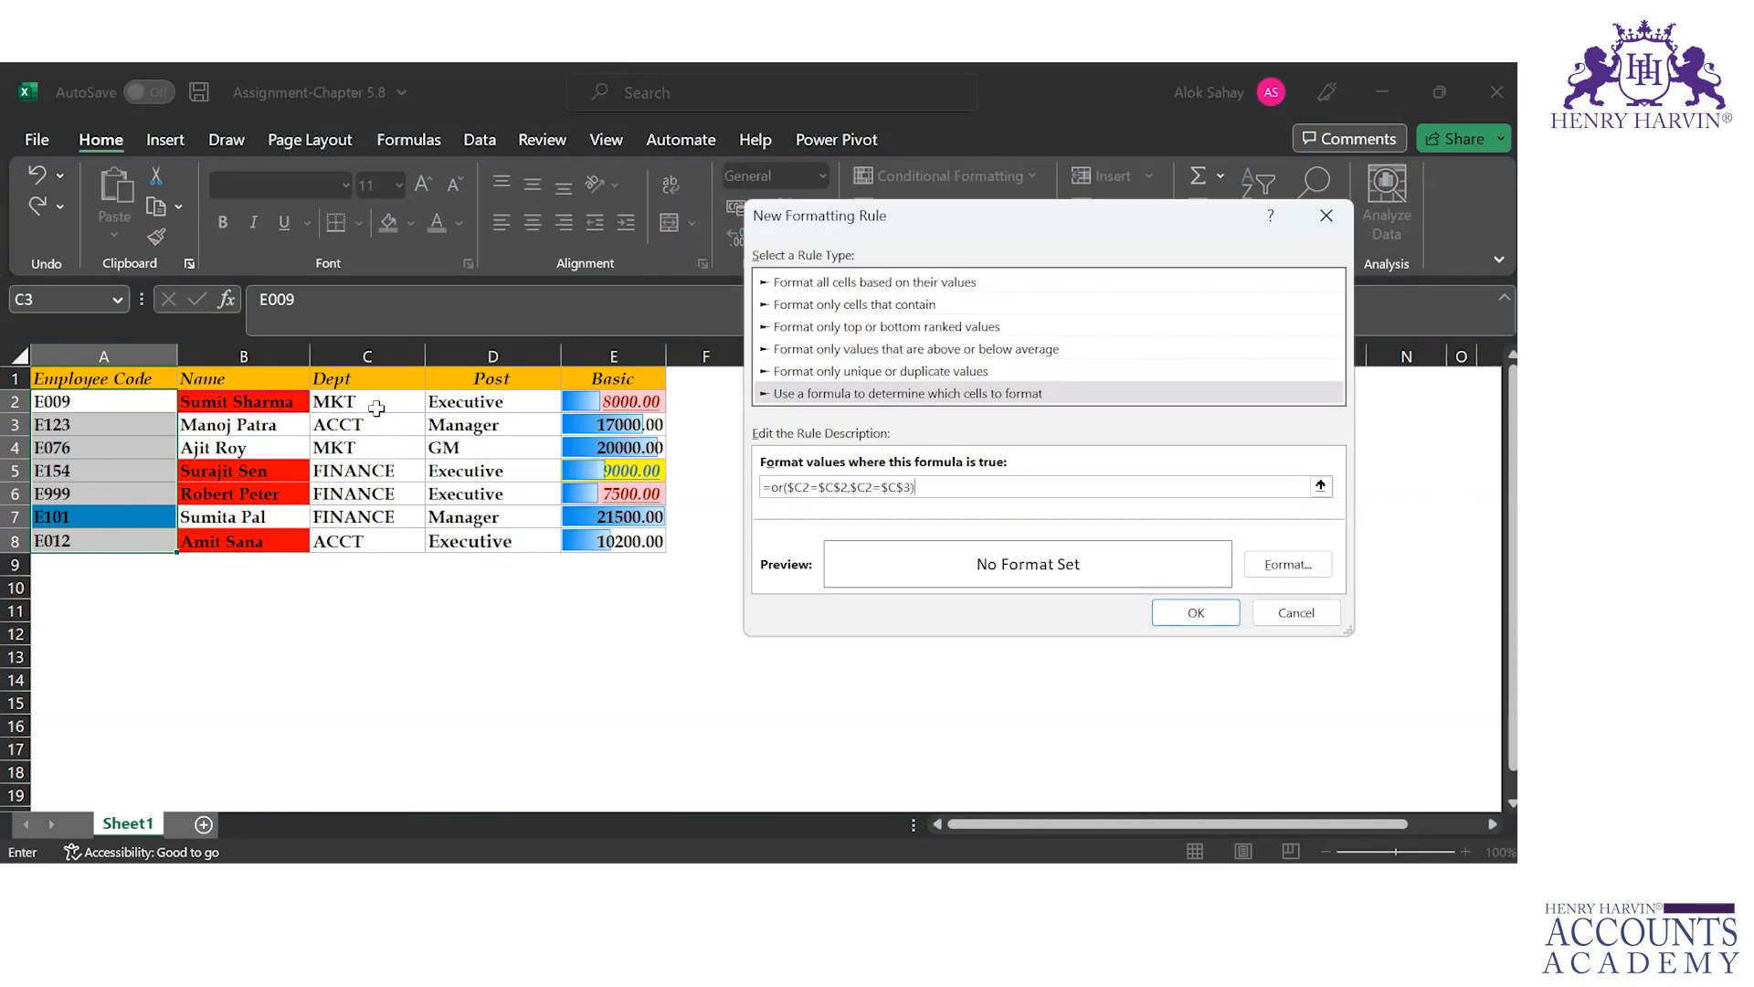
# Give the employee code rule =OR($C2=$C$2,$C2=$C$3) a dark blue fill and apply it.
pyautogui.click(1315, 568)
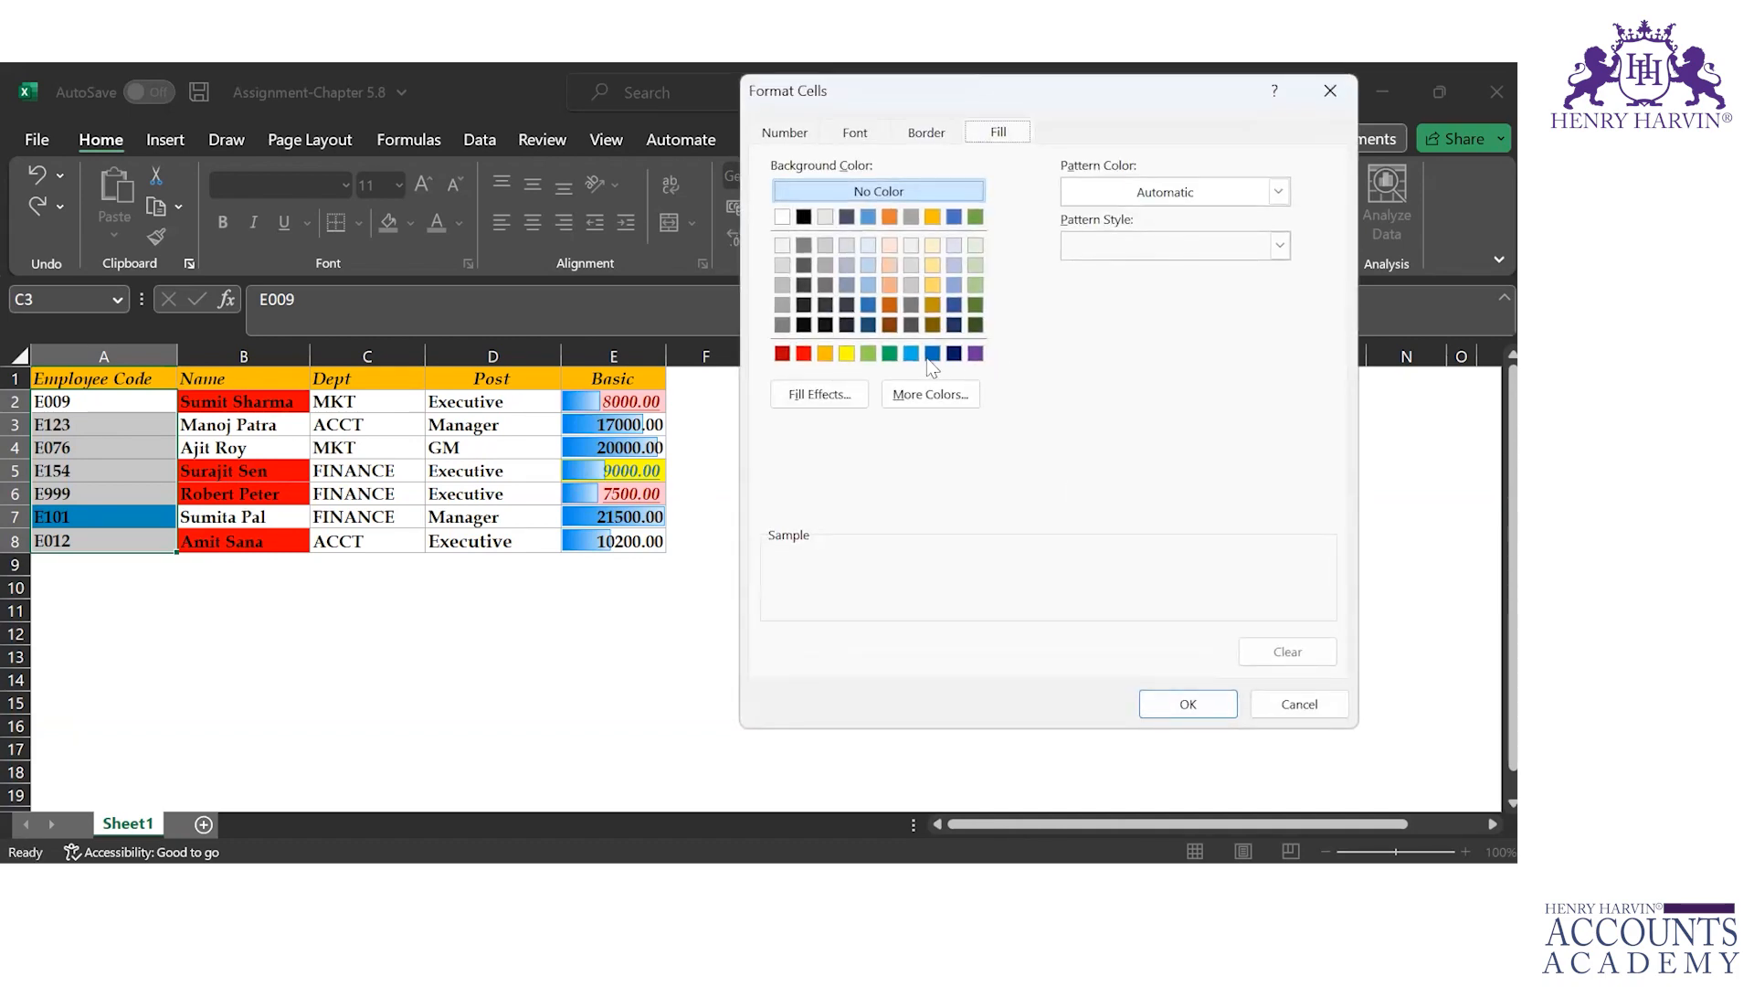
pyautogui.click(953, 357)
pyautogui.click(1187, 704)
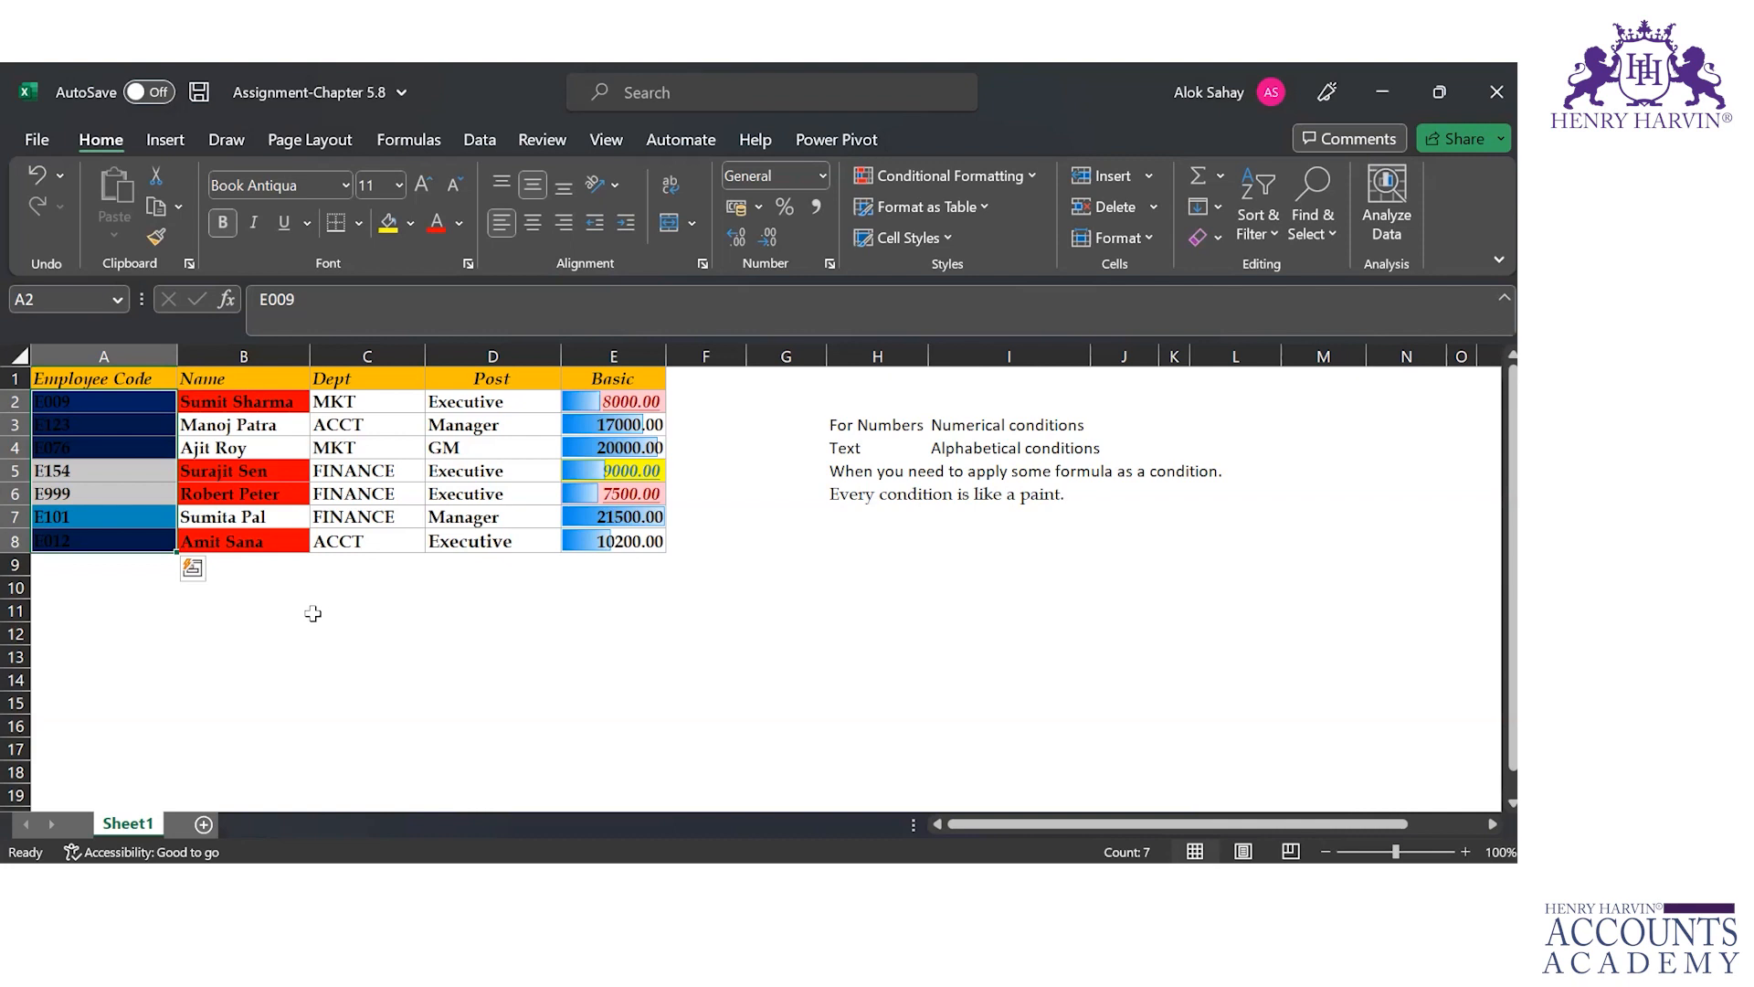
# Examine the conditional formatting across the table, moving through the names, departments and posts to the Basic salaries in E2:E8.
pyautogui.press('Right')
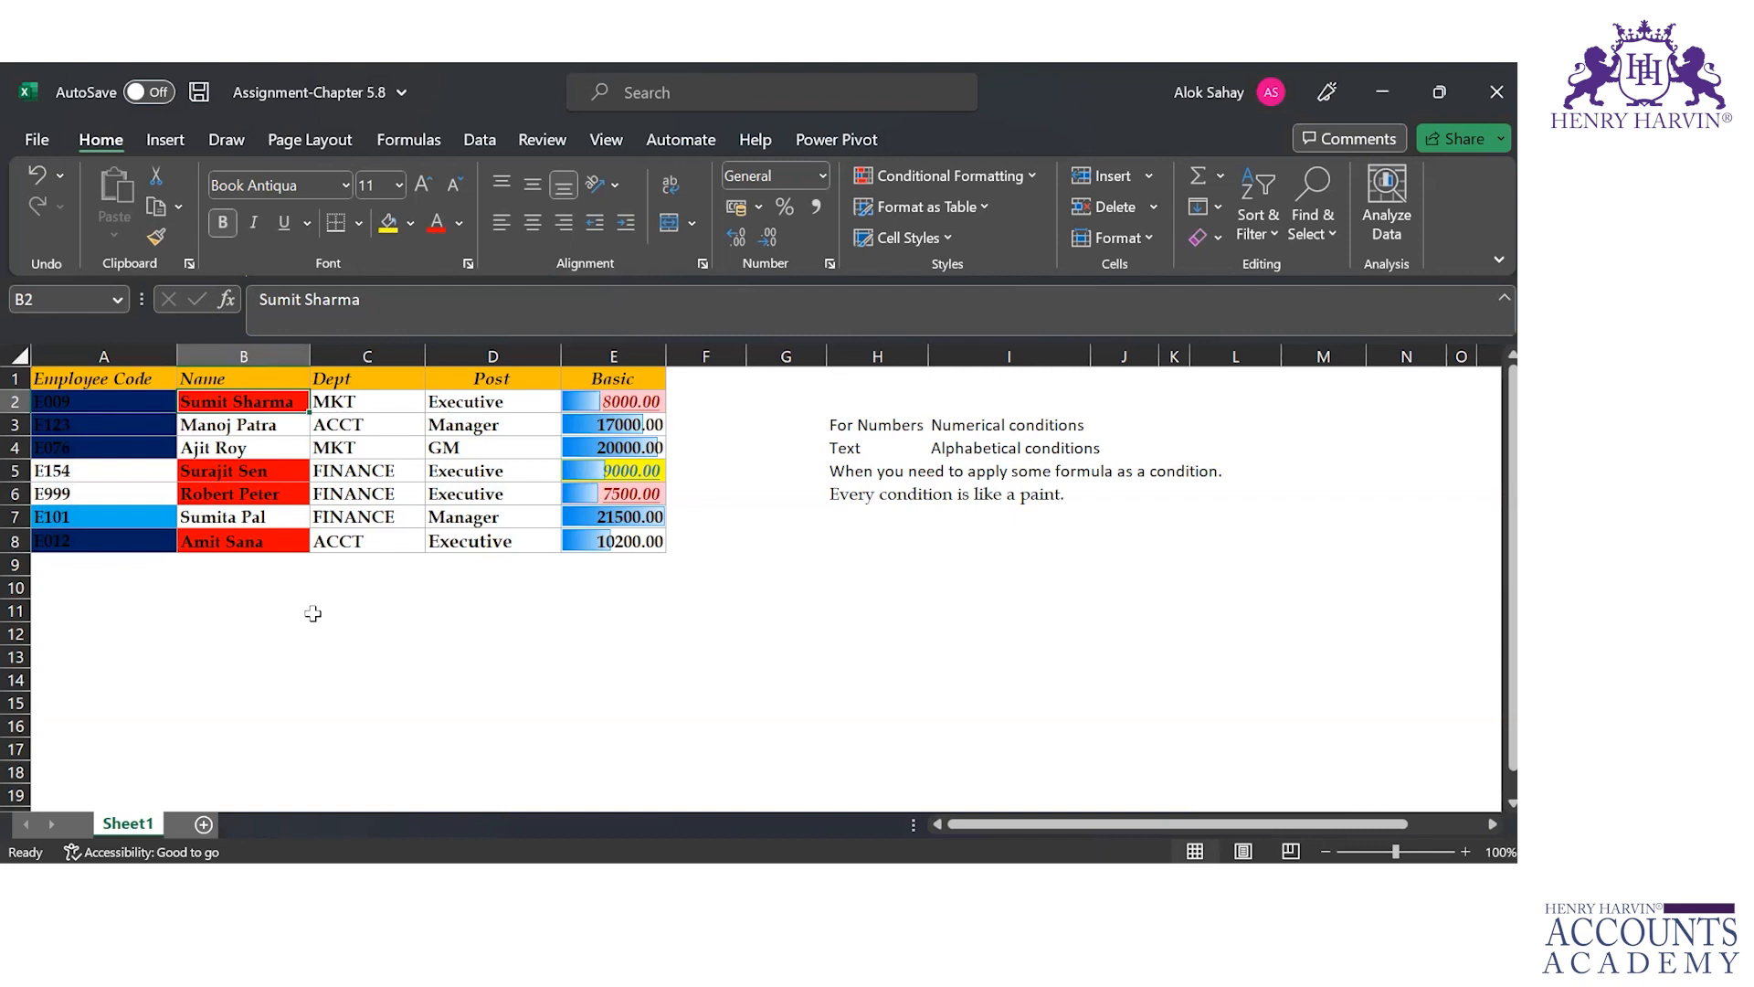
pyautogui.press('Down')
pyautogui.press('Down')
pyautogui.press('Down')
pyautogui.press('Down')
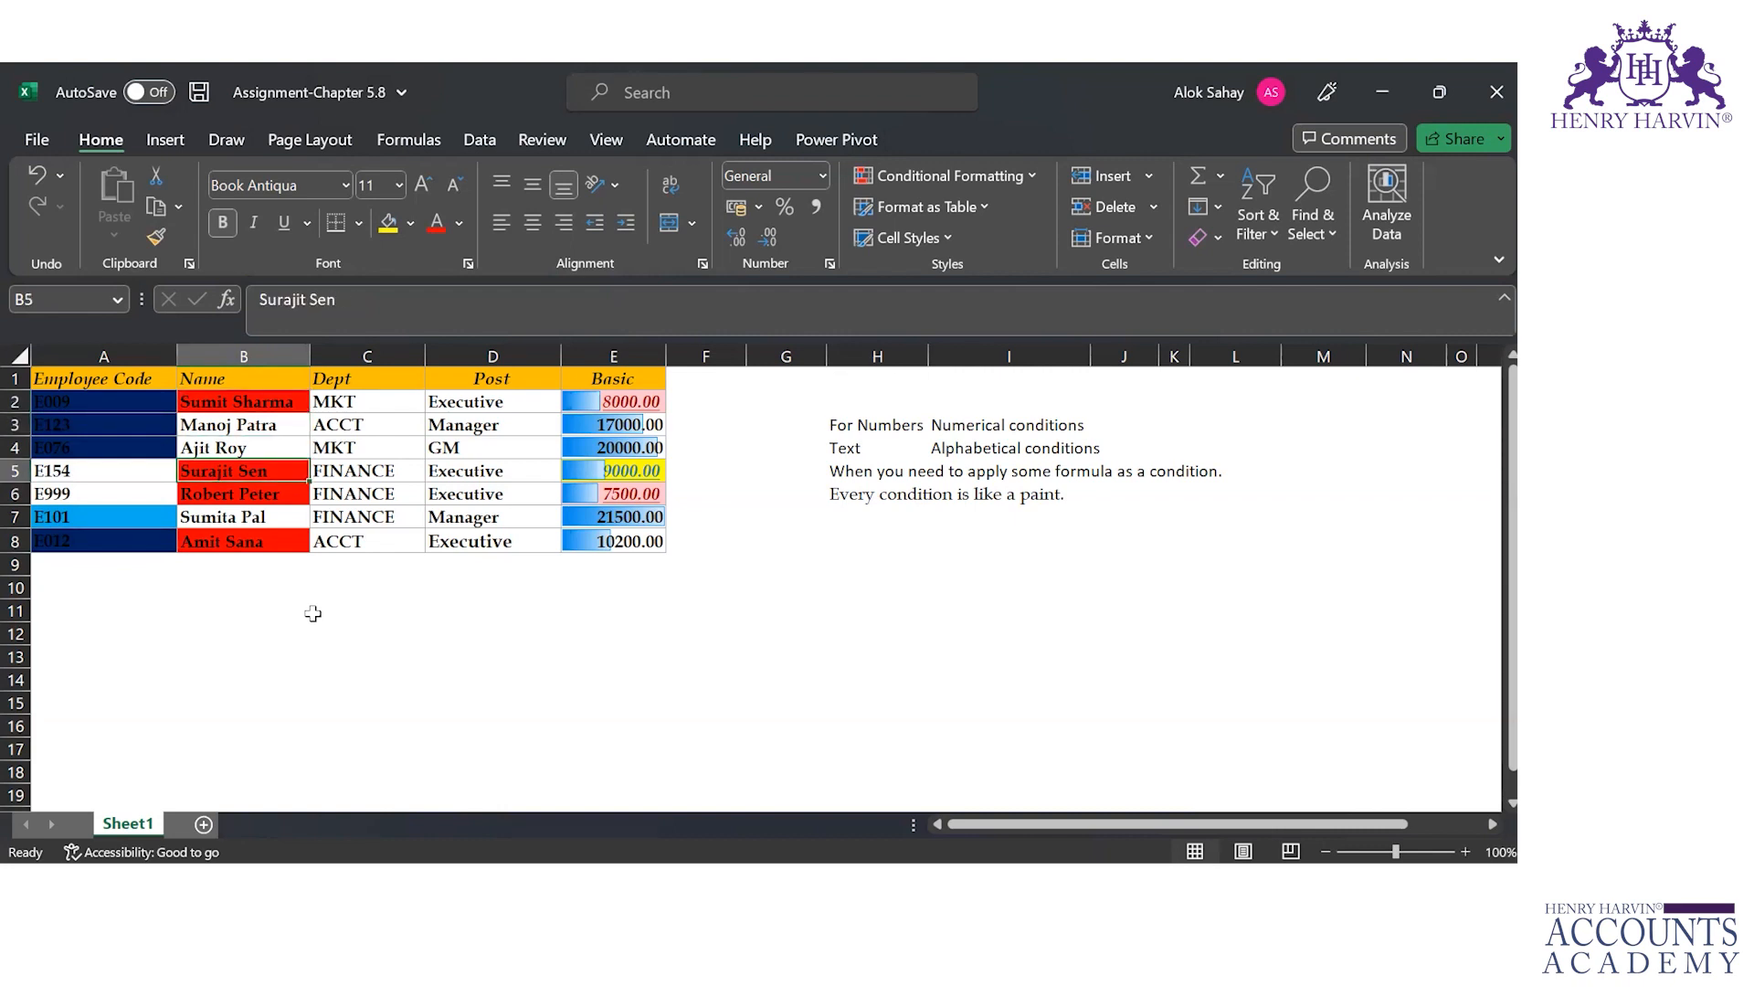
pyautogui.press('Up')
pyautogui.press('Left')
pyautogui.press('Right')
pyautogui.press('Right')
pyautogui.press('Right')
pyautogui.press('Right')
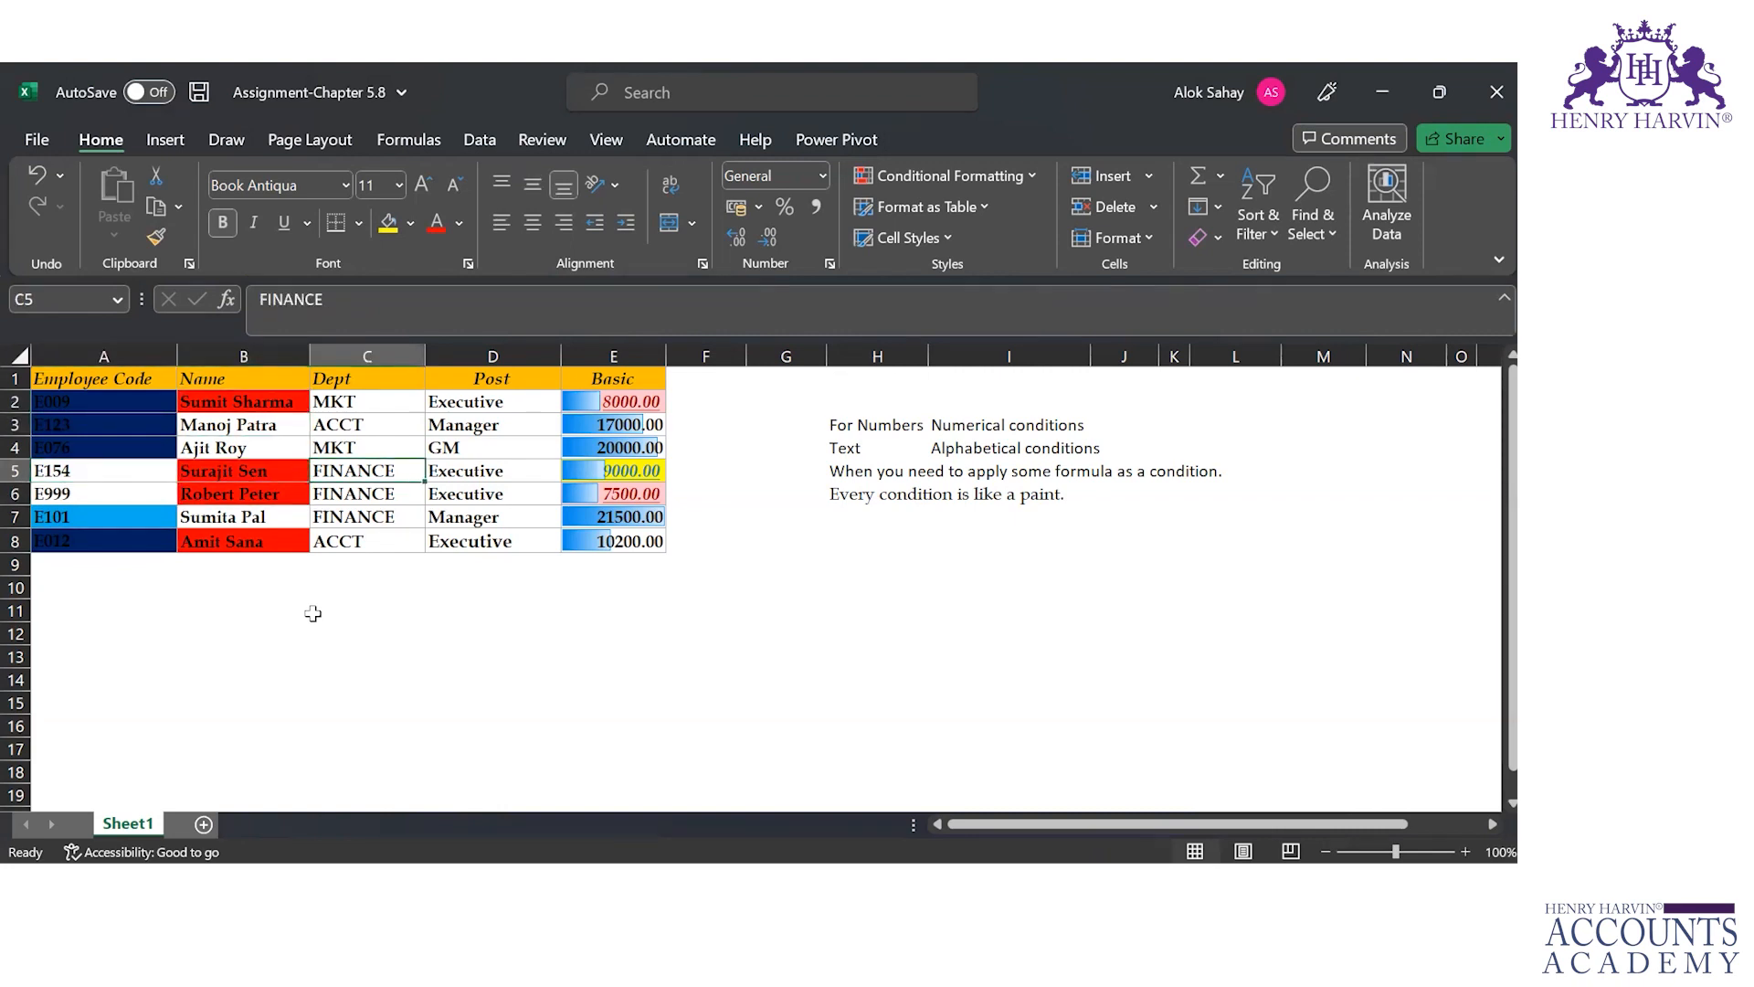
pyautogui.press('Up')
pyautogui.press('Up')
pyautogui.press('Up')
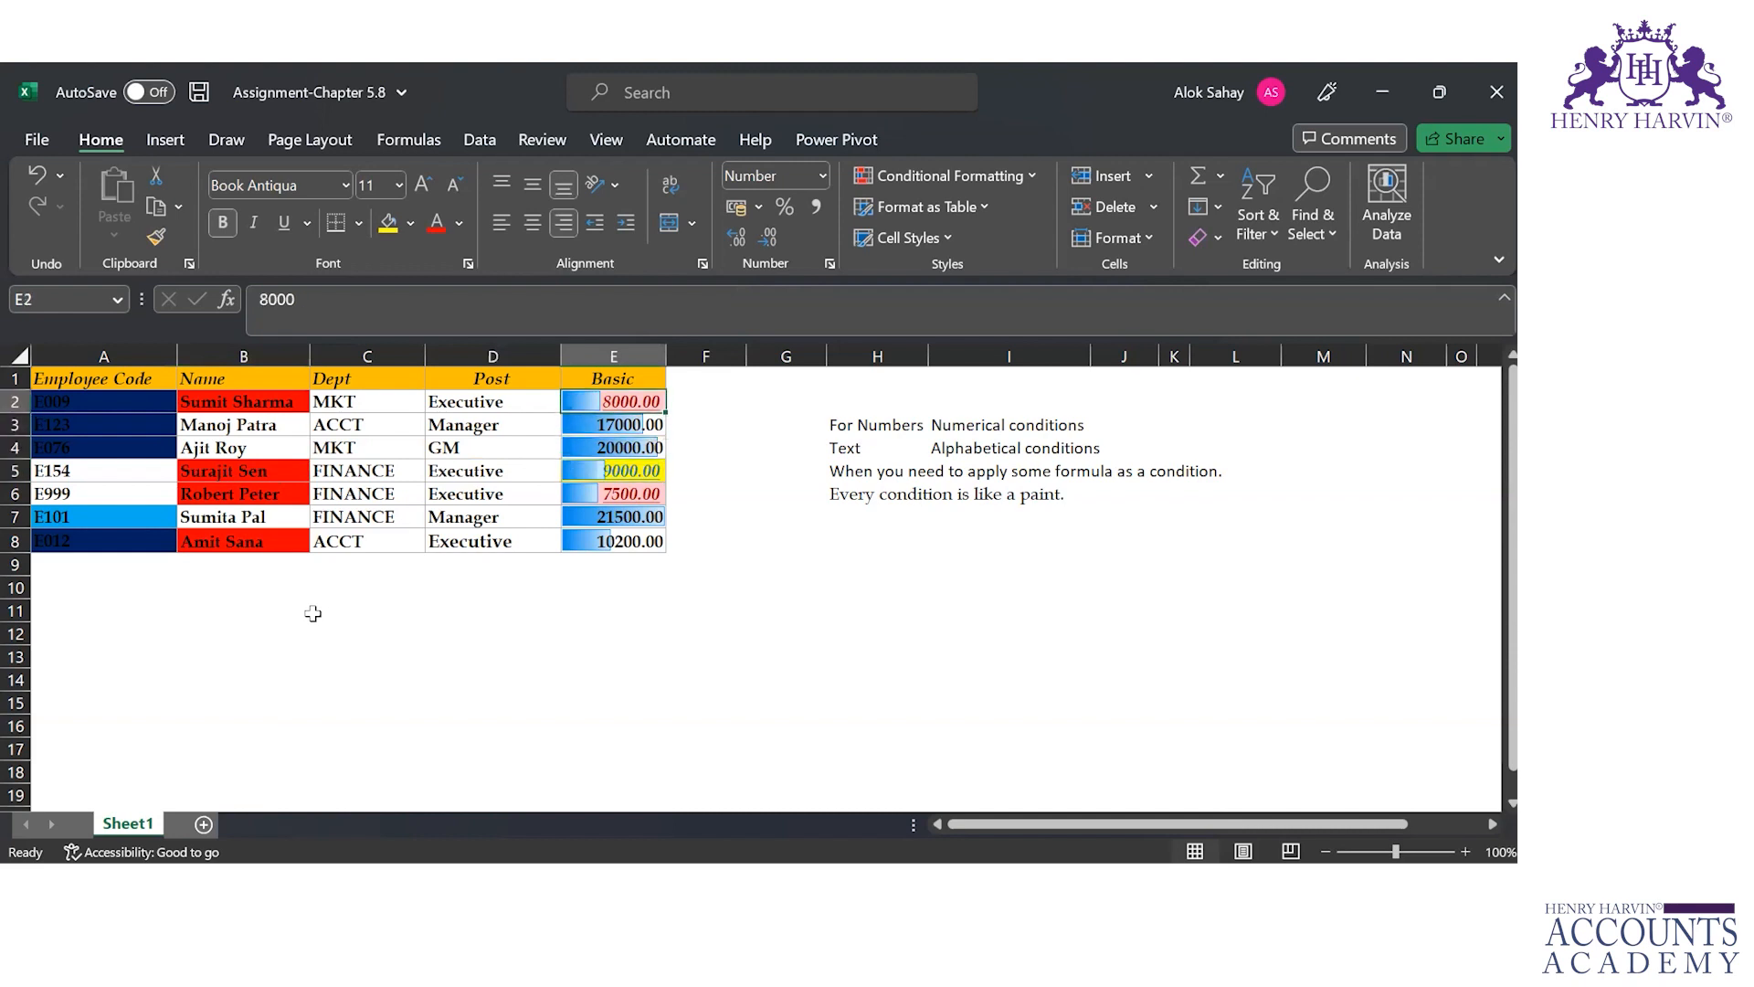
pyautogui.hotkey('ctrl', 'shift', 'Down')
# Select the whole data range A2:E8 and start a formula-based conditional formatting rule for it.
pyautogui.press('Left')
pyautogui.press('Left')
pyautogui.press('Left')
pyautogui.press('Left')
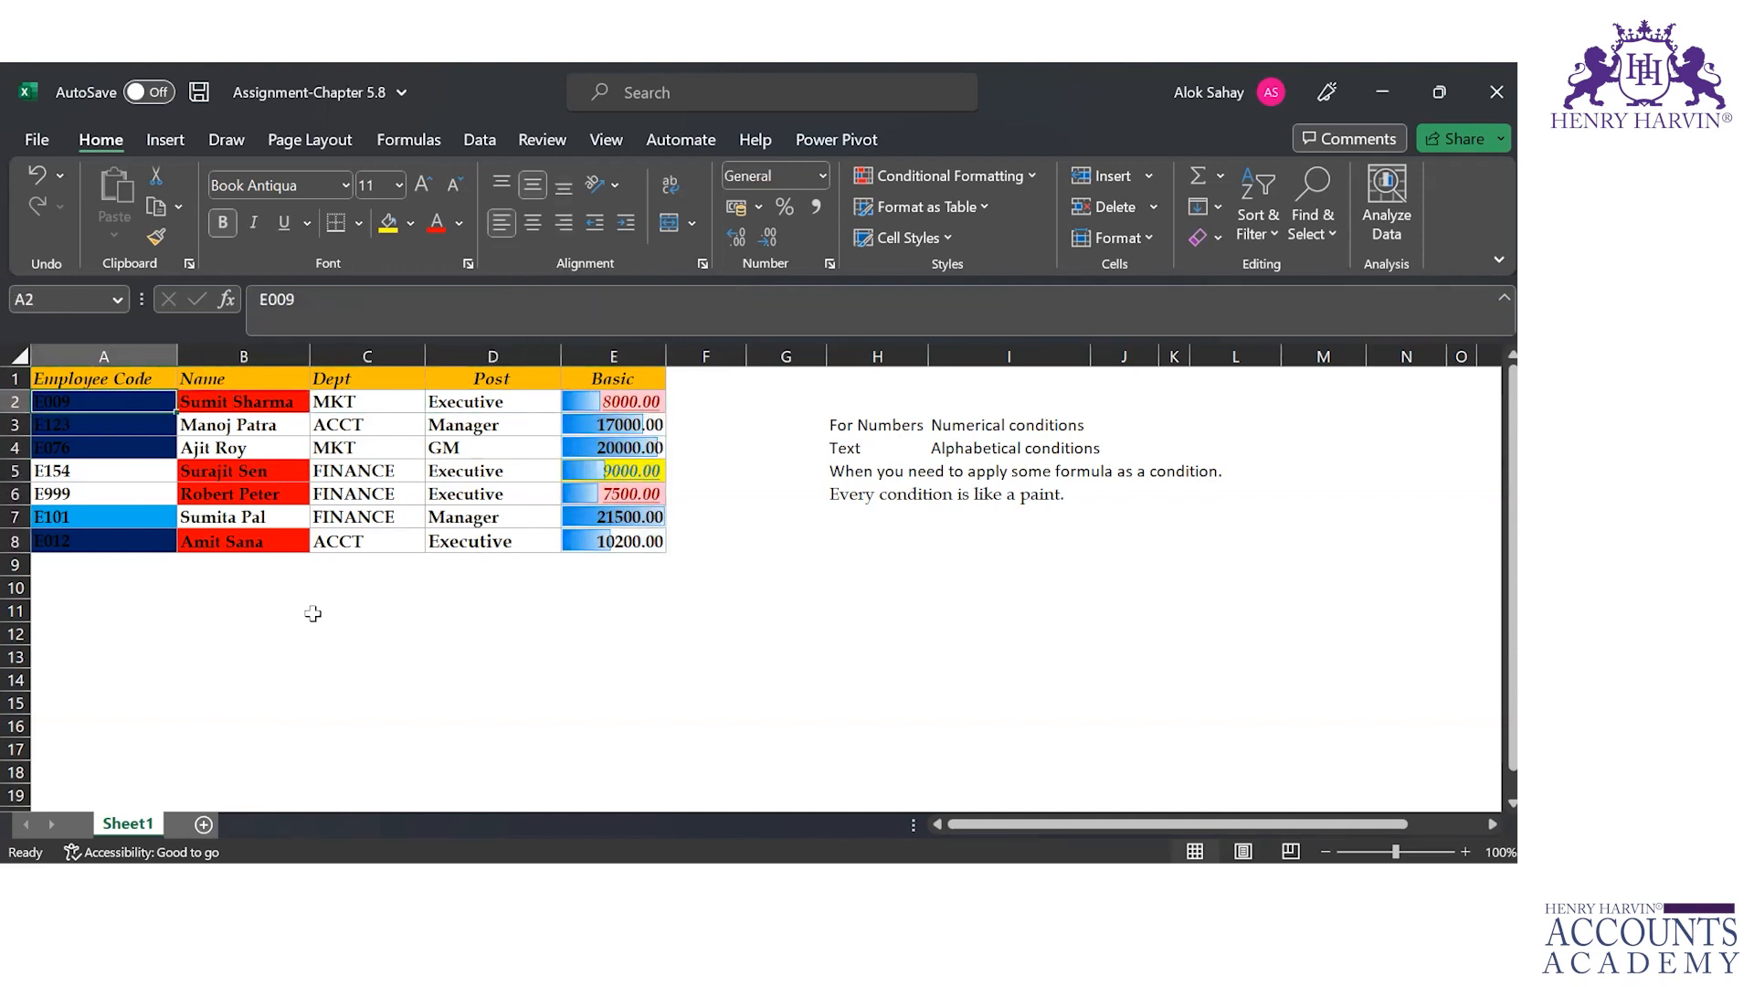
pyautogui.hotkey('ctrl', 'shift', 'Right')
pyautogui.hotkey('ctrl', 'shift', 'Down')
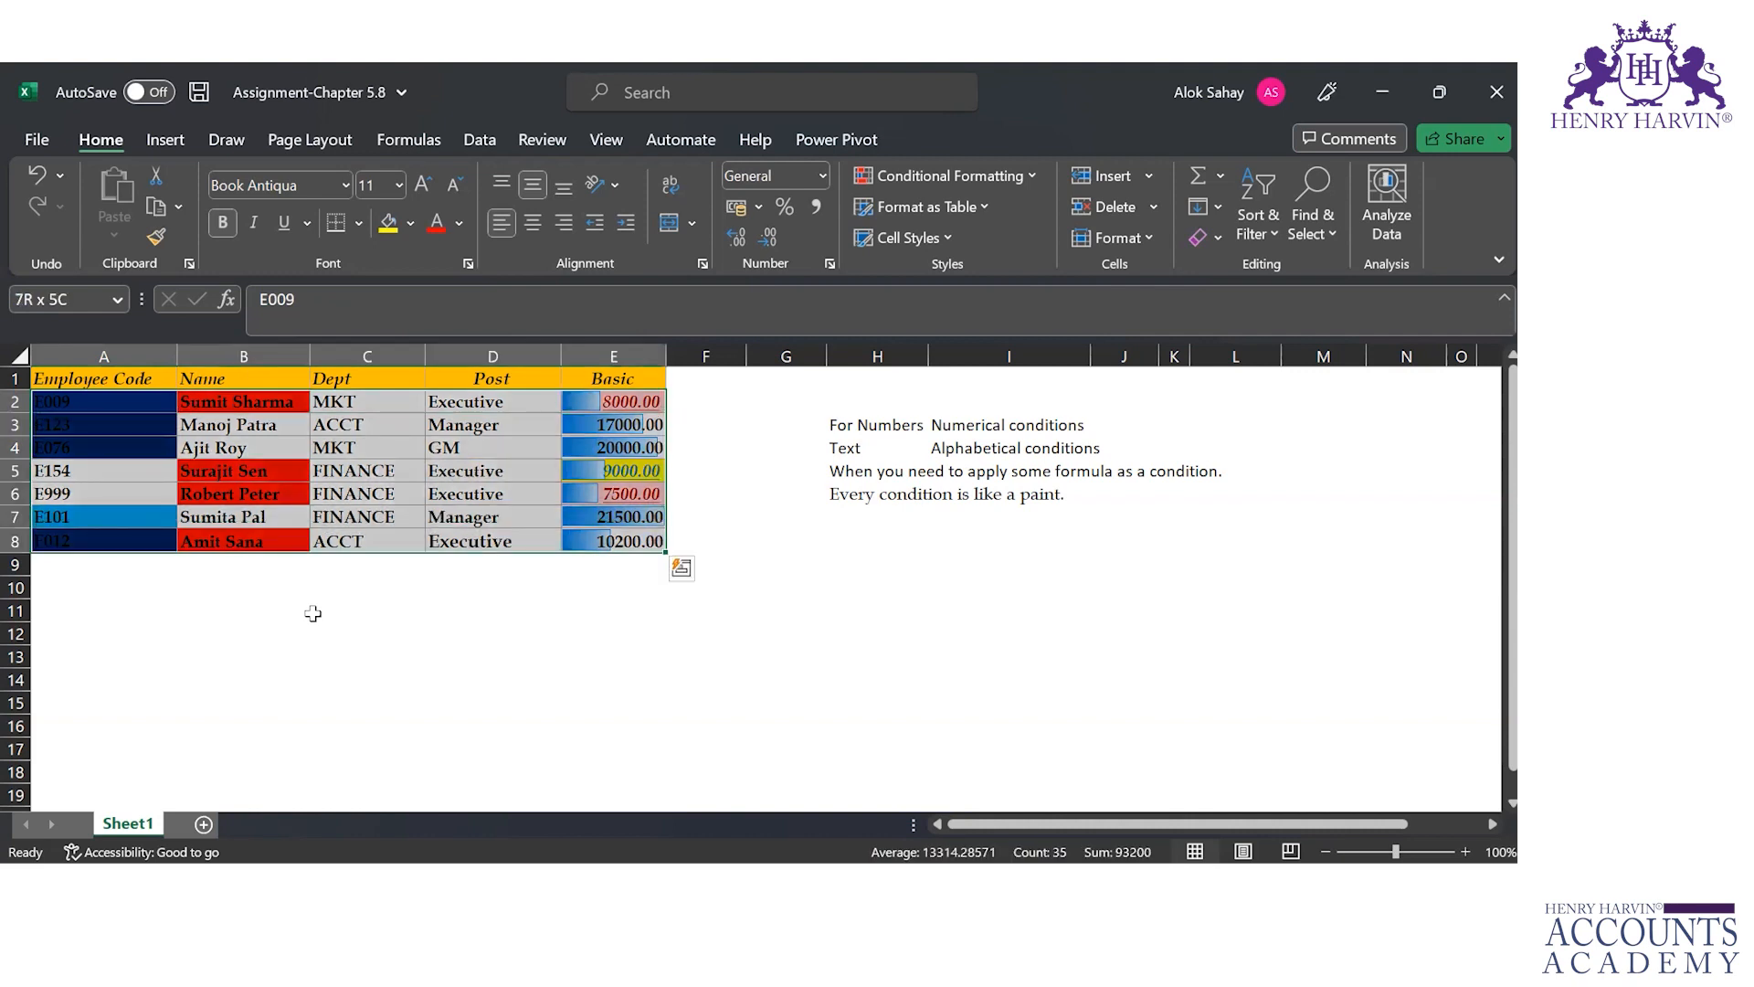
pyautogui.click(1024, 173)
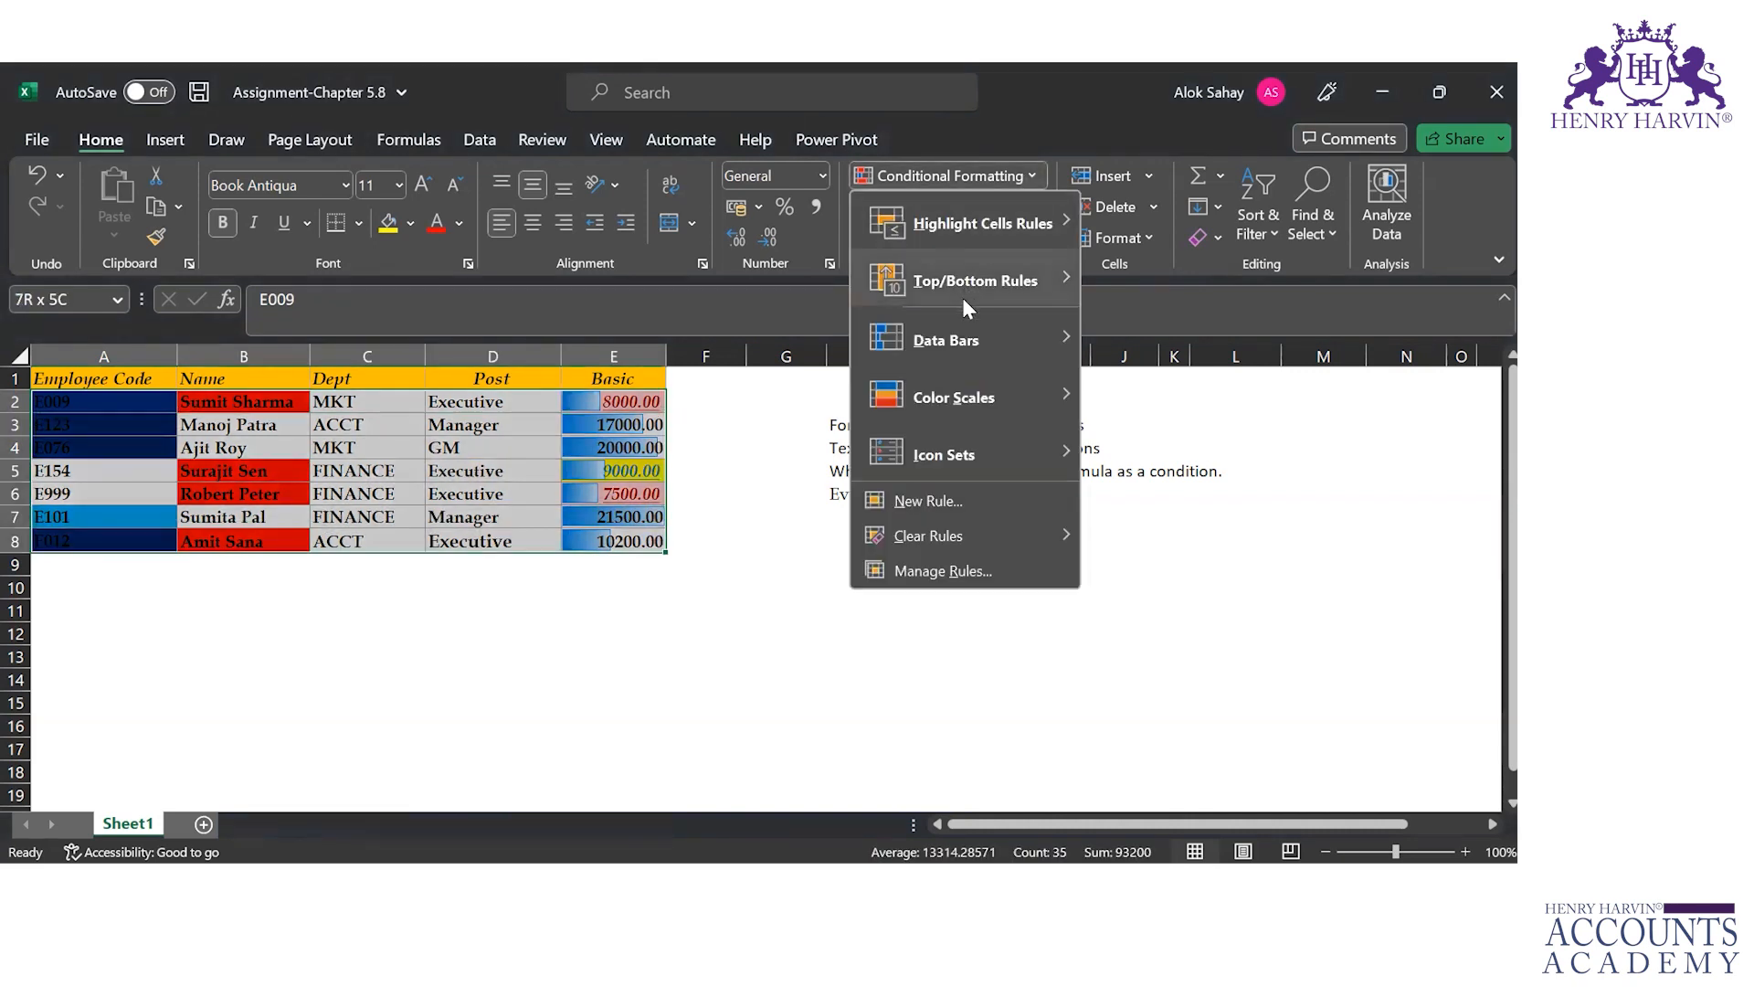
pyautogui.click(951, 499)
pyautogui.click(819, 370)
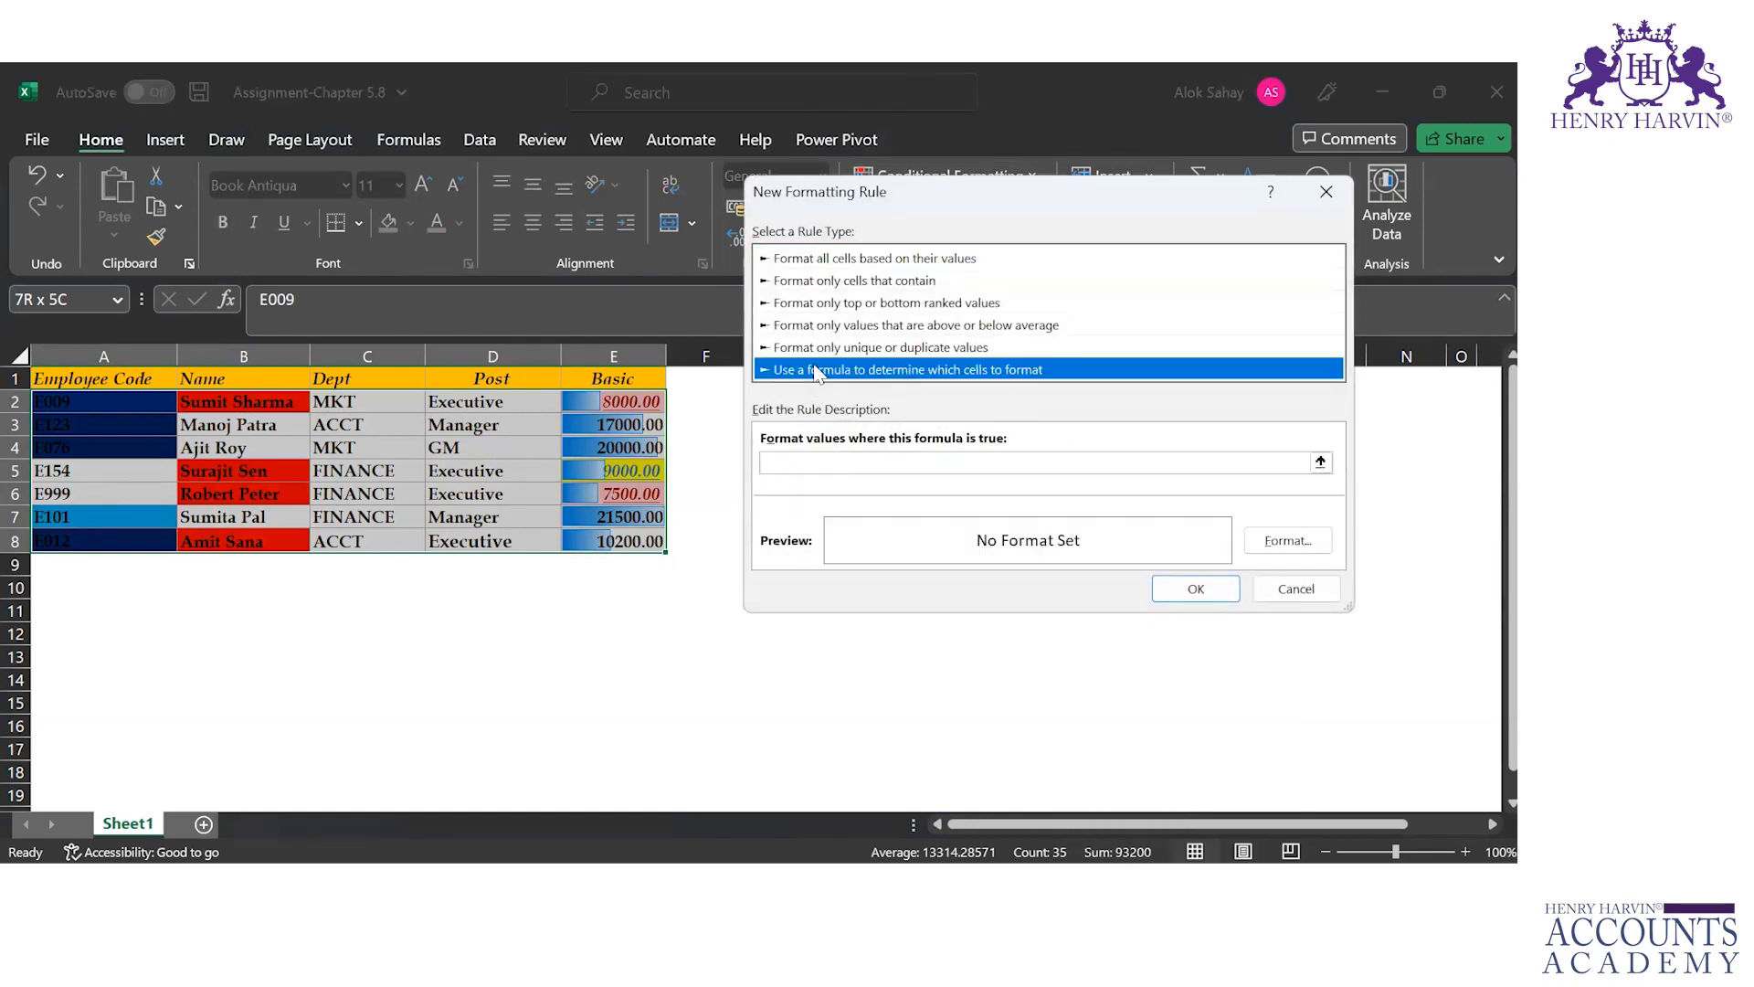
pyautogui.click(807, 464)
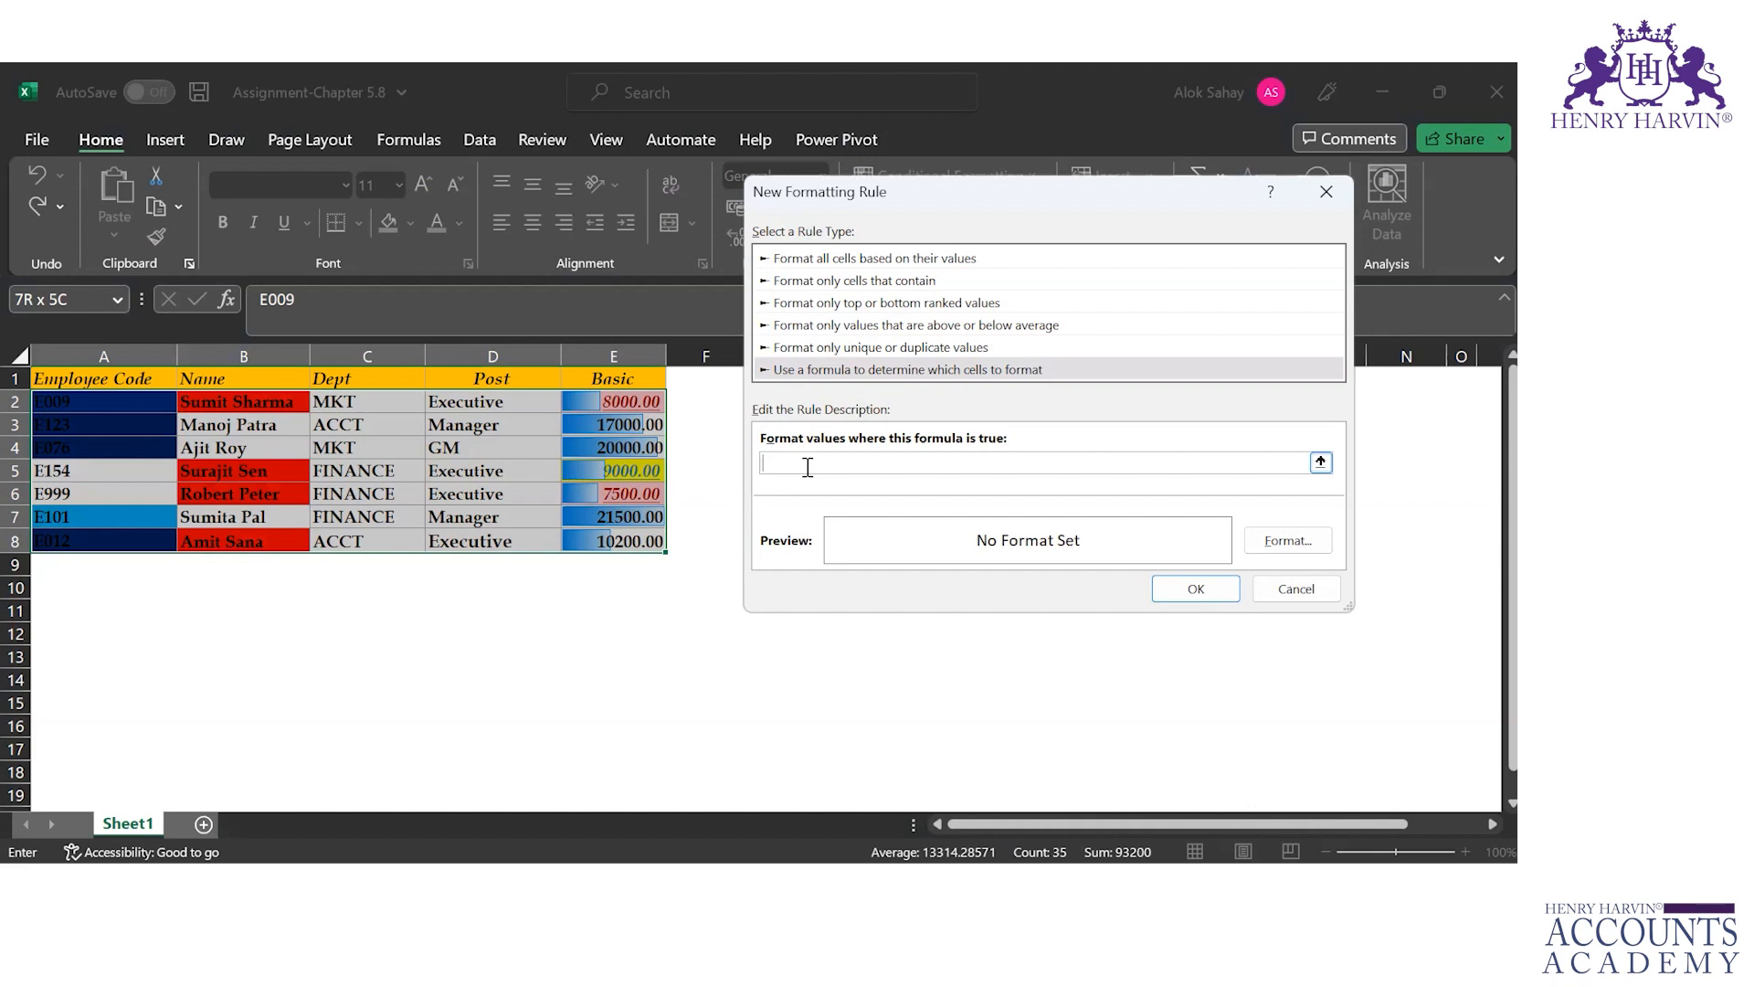
# Enter the rule formula =AND($C2=$C$4,$D2=$D$4) to match the MKT department and the GM post.
pyautogui.write('=and(')
pyautogui.click(344, 400)
pyautogui.press('F4')
pyautogui.press('F4')
pyautogui.write('=')
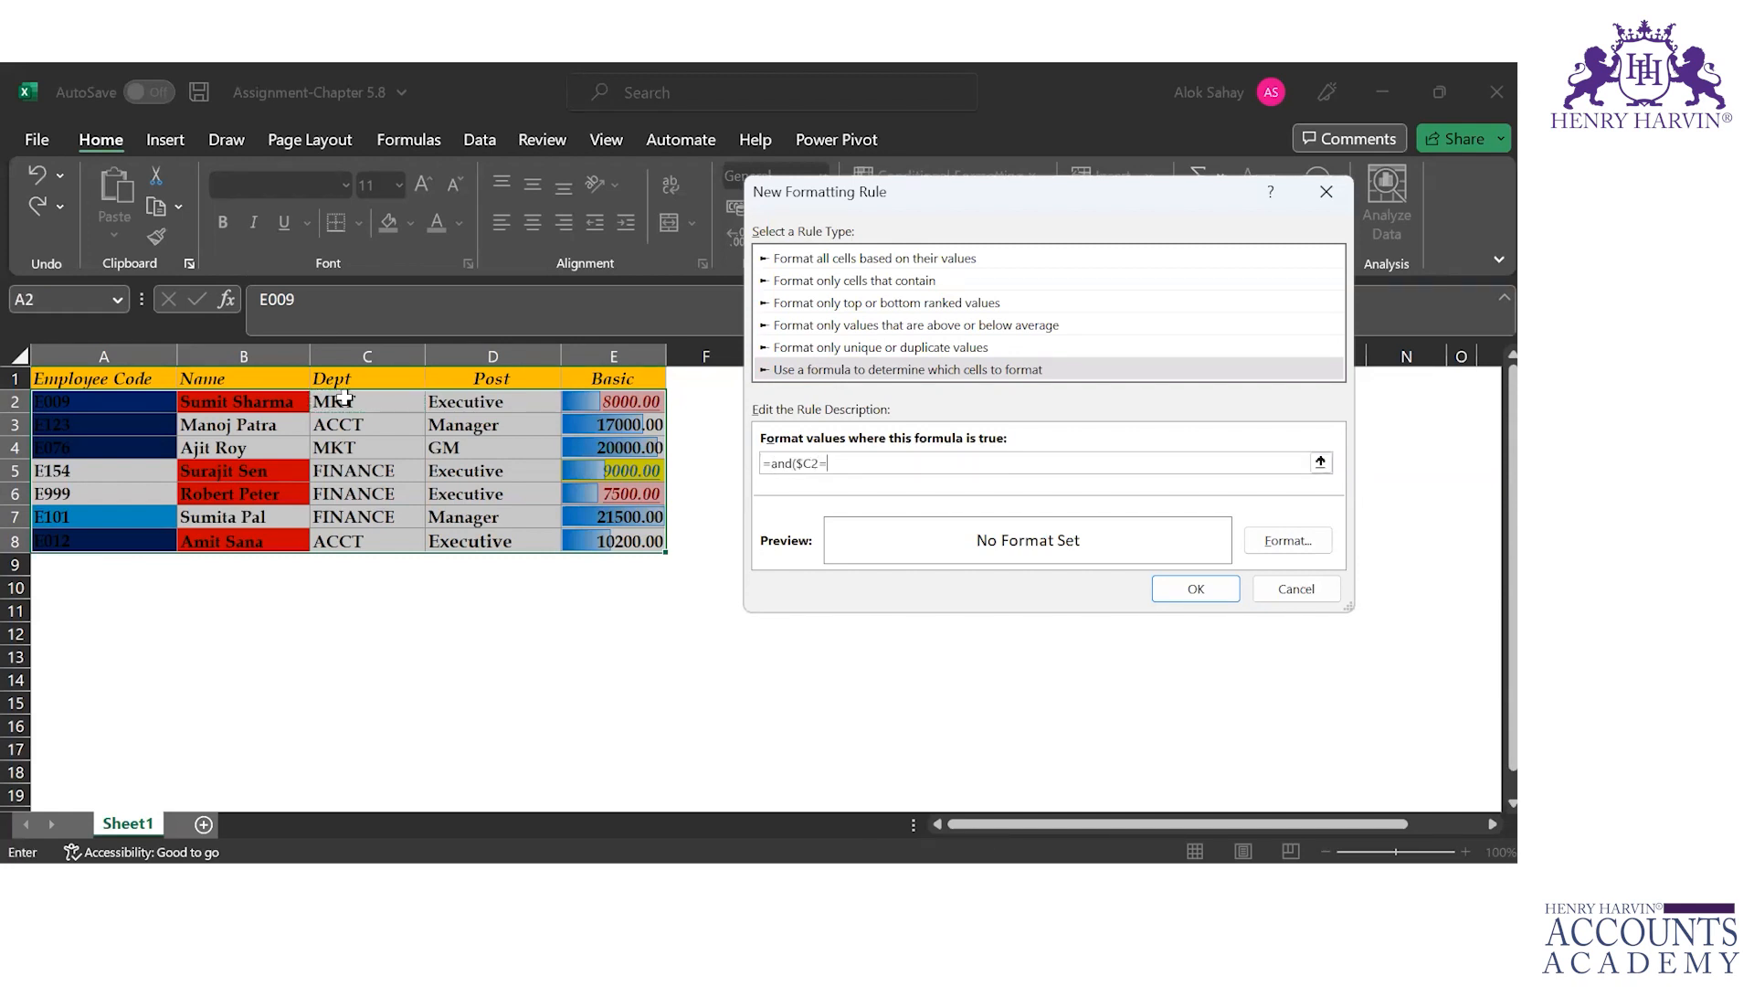
pyautogui.click(355, 449)
pyautogui.write(',')
pyautogui.click(504, 399)
pyautogui.press('F4')
pyautogui.press('F4')
pyautogui.write('=')
pyautogui.click(486, 446)
pyautogui.write(')')
# Format the MKT GM rule with a light blue Bold Italic font and apply it to A2:E8.
pyautogui.click(1288, 539)
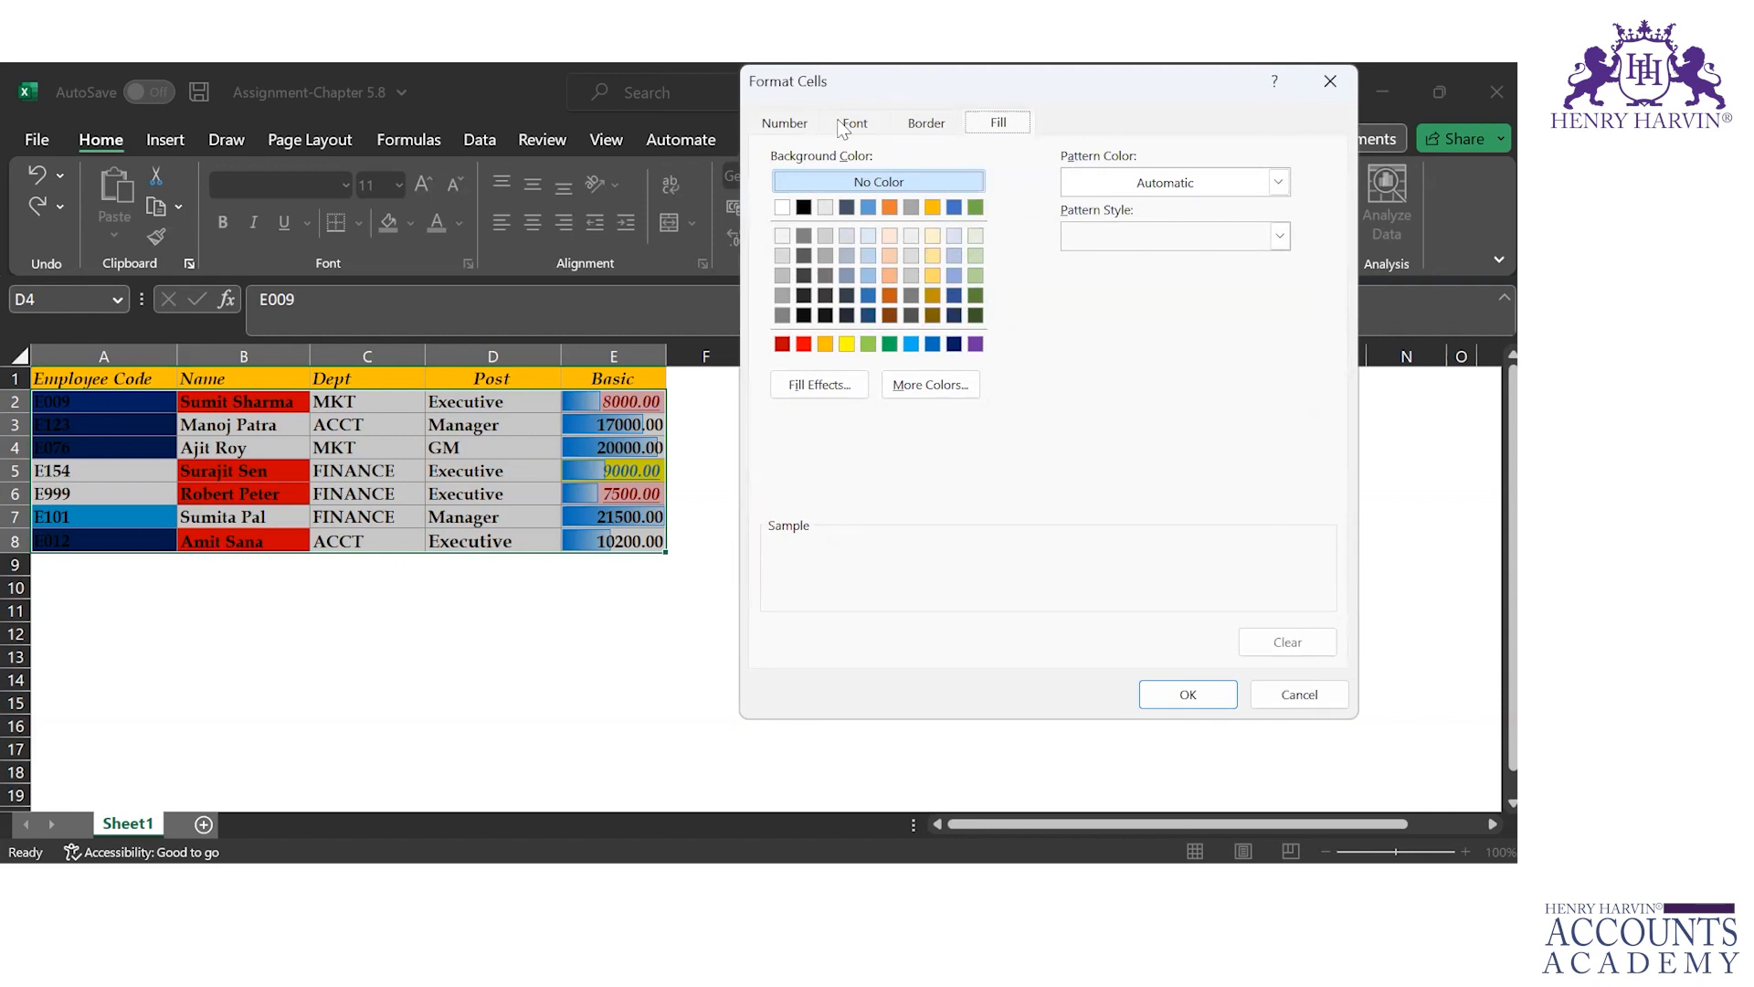
pyautogui.click(842, 126)
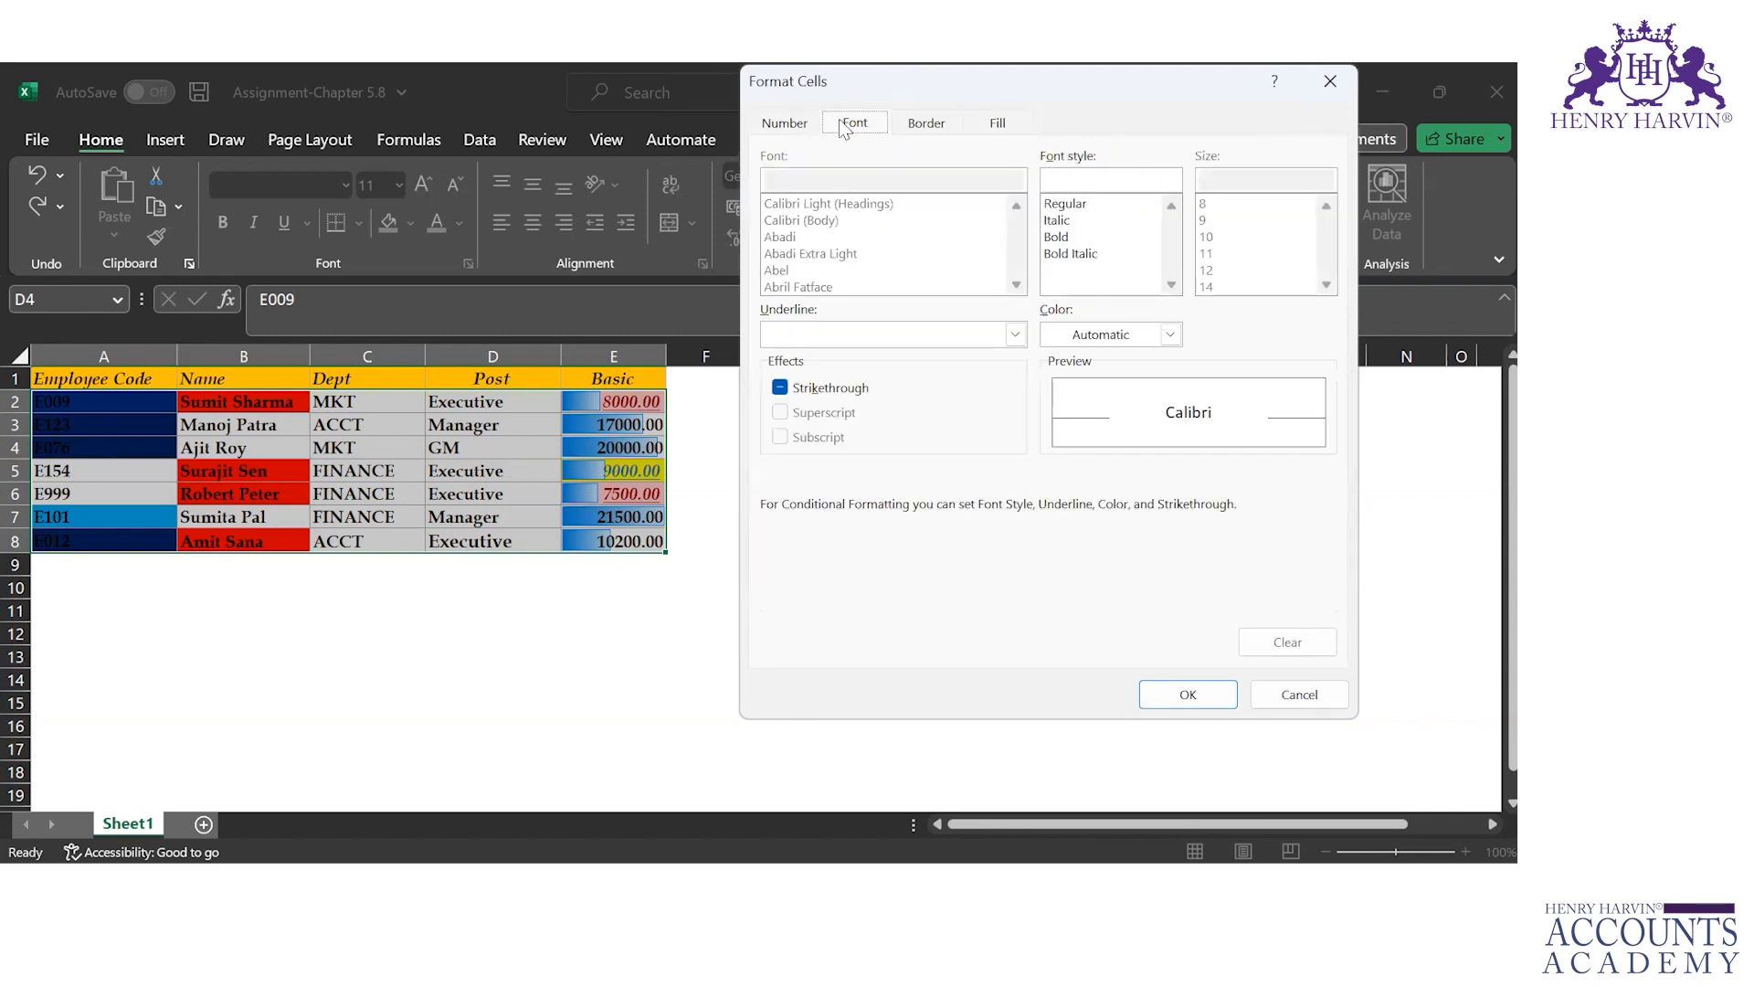
pyautogui.click(1169, 335)
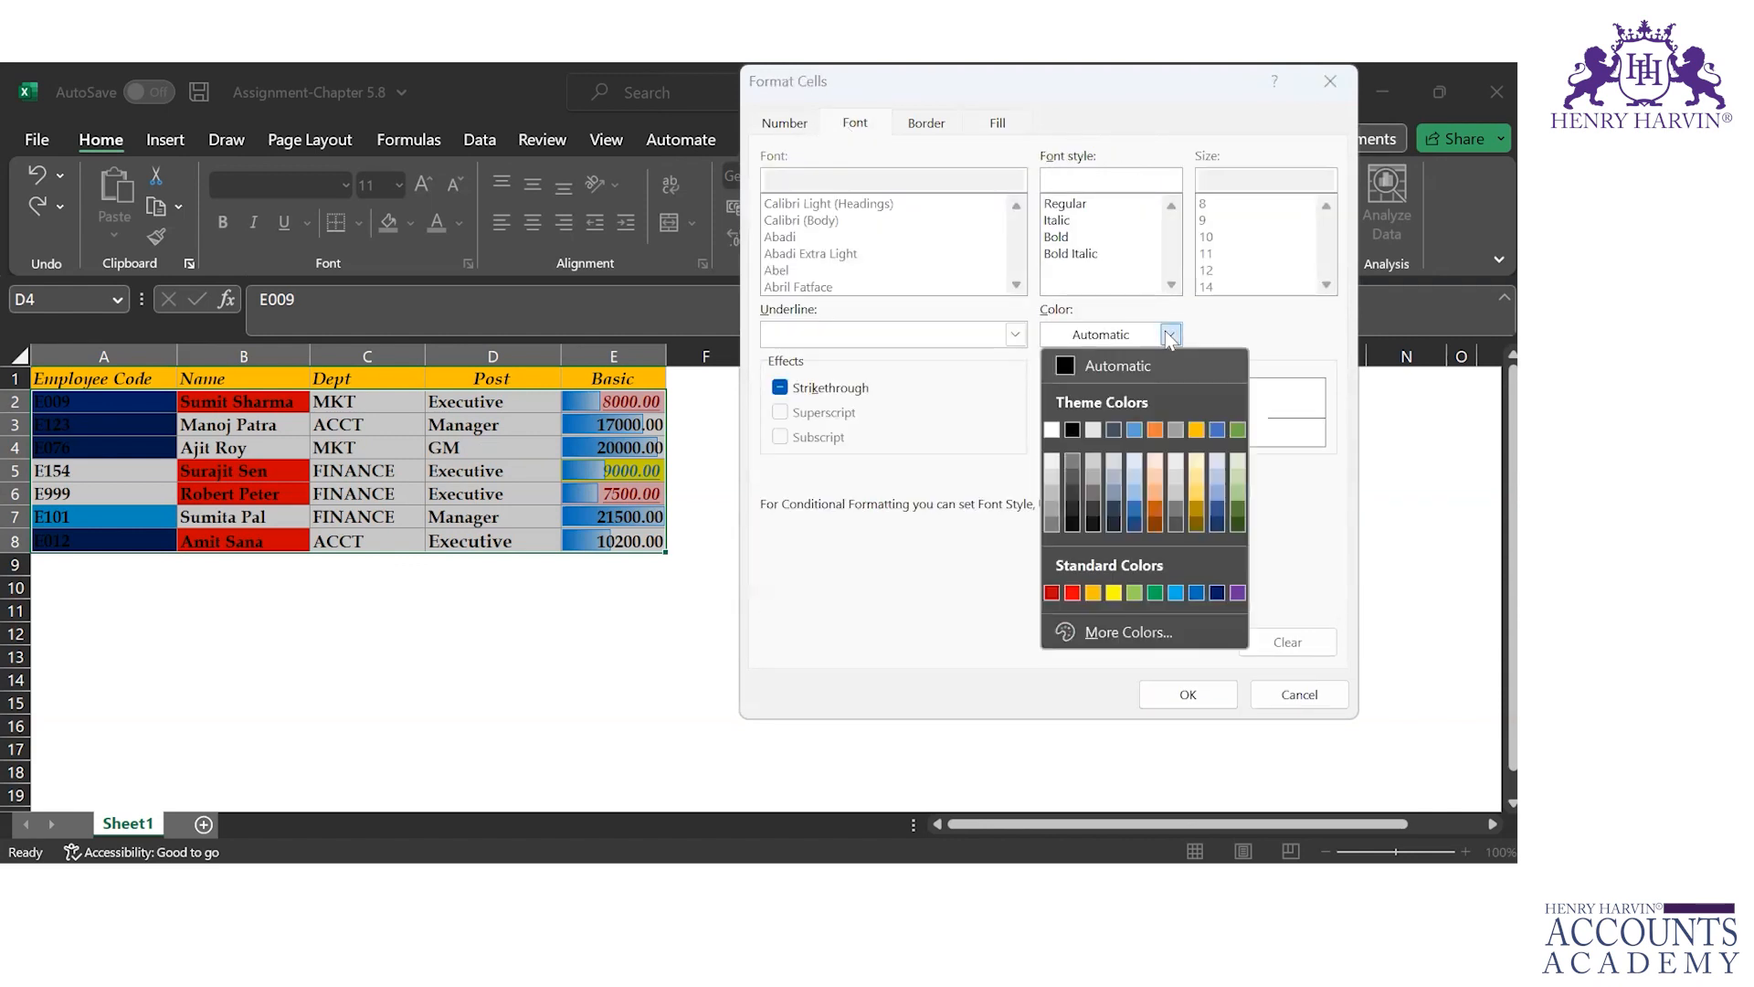
pyautogui.click(1212, 491)
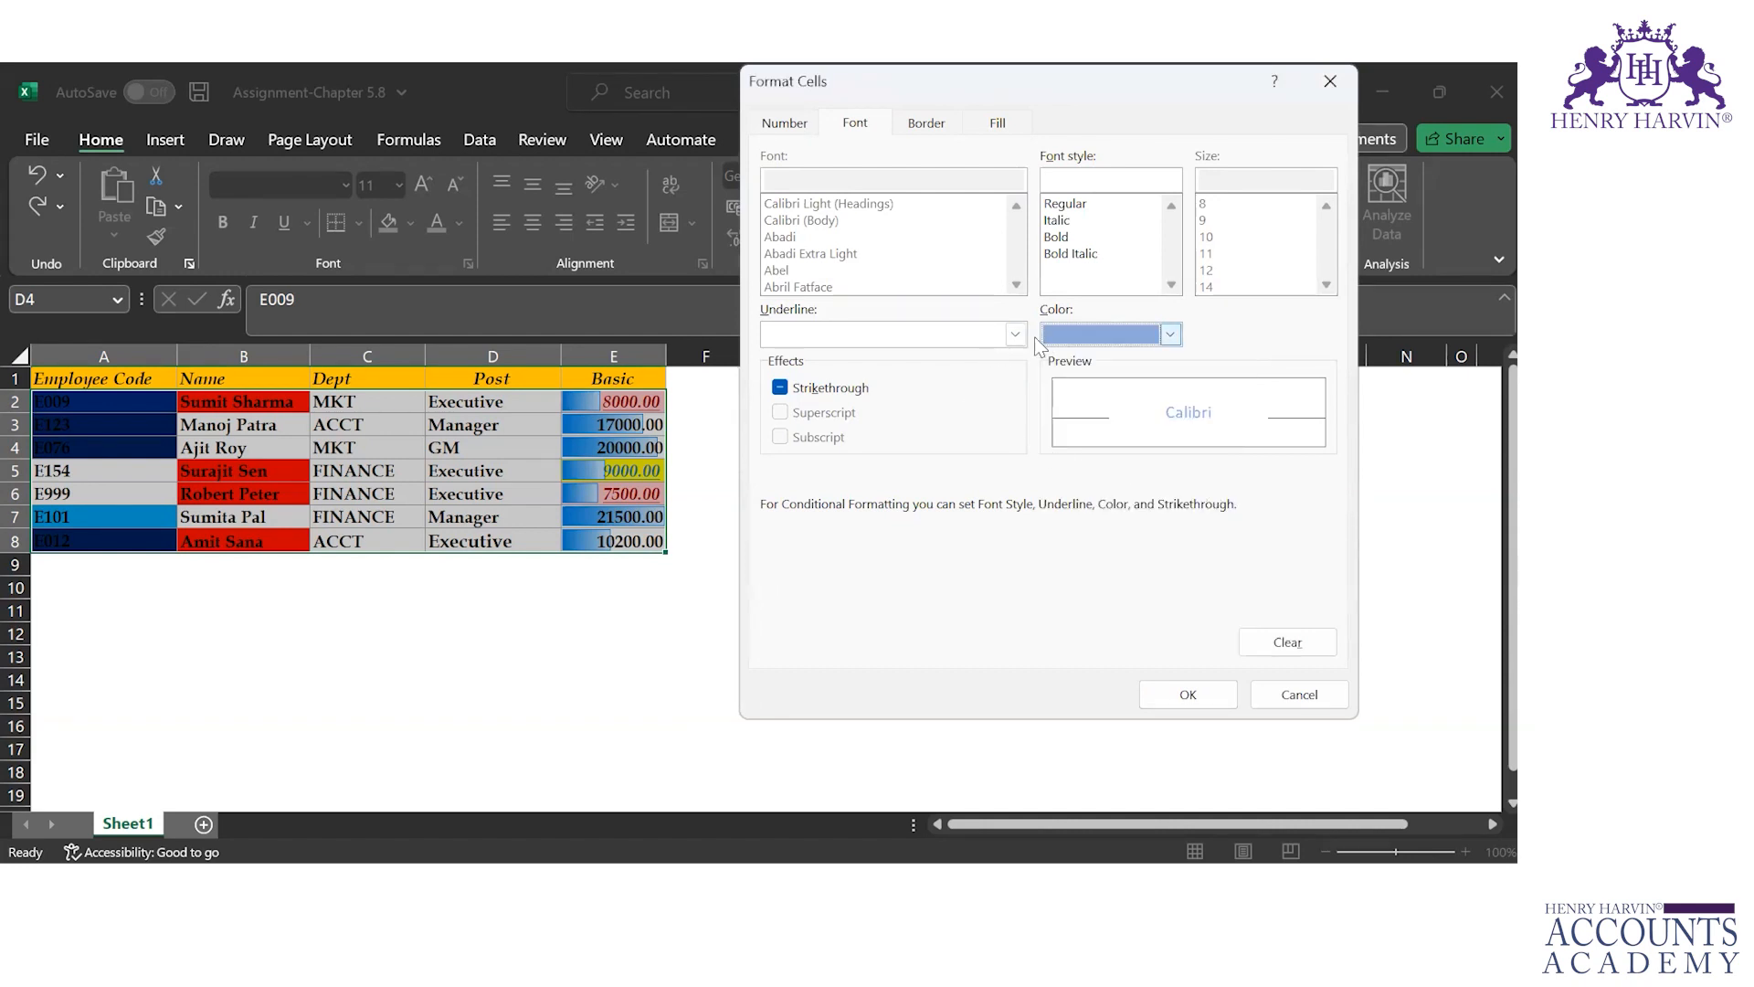
pyautogui.click(1080, 255)
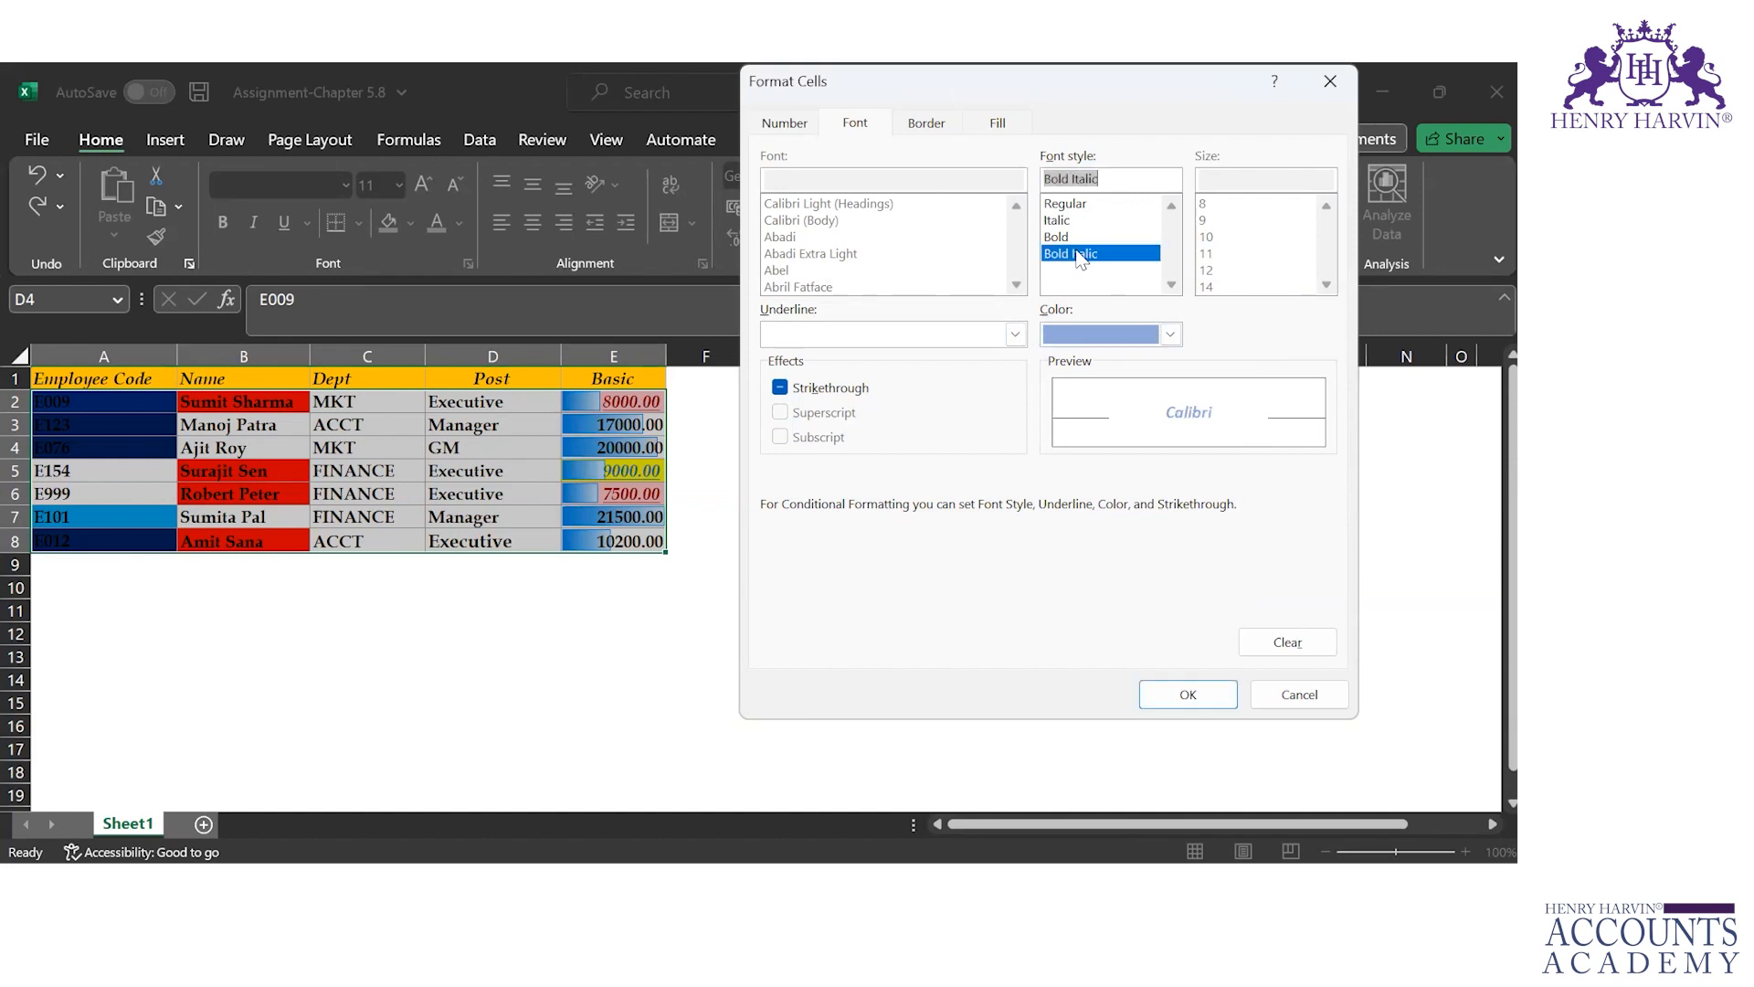
pyautogui.click(1188, 695)
pyautogui.click(1198, 590)
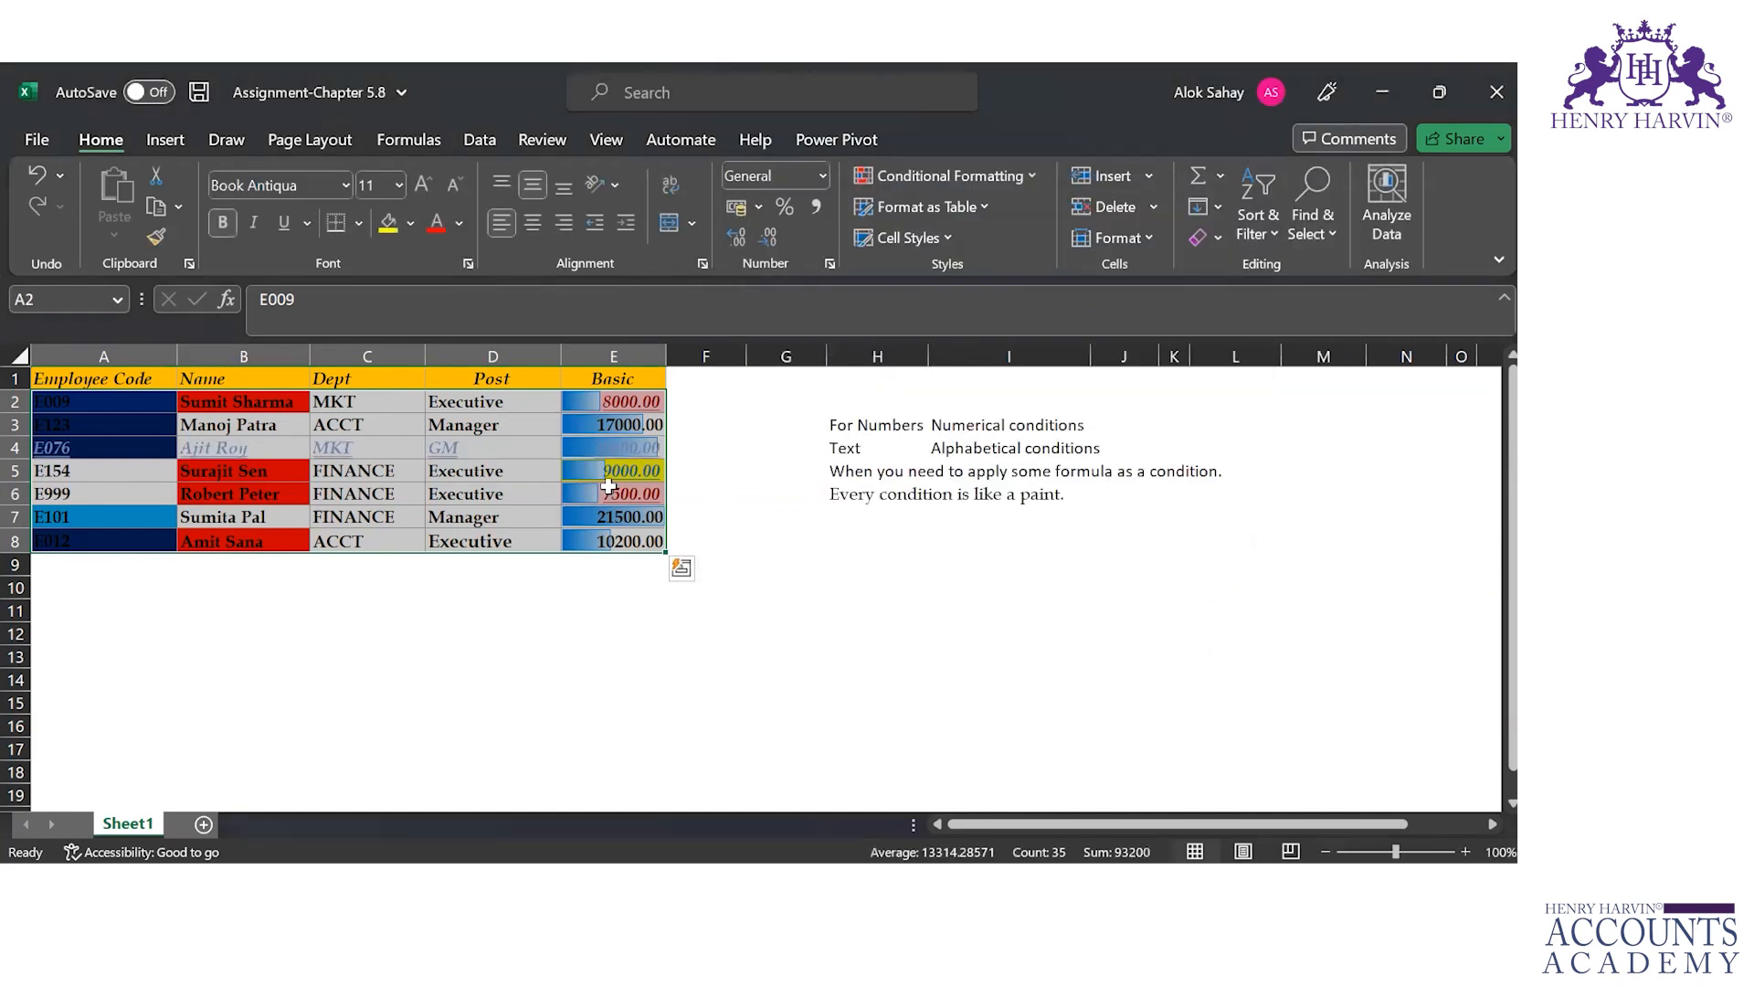
# Examine the formatting across the E076 row A4:E4 and down the employee codes in A2:A8.
pyautogui.click(94, 444)
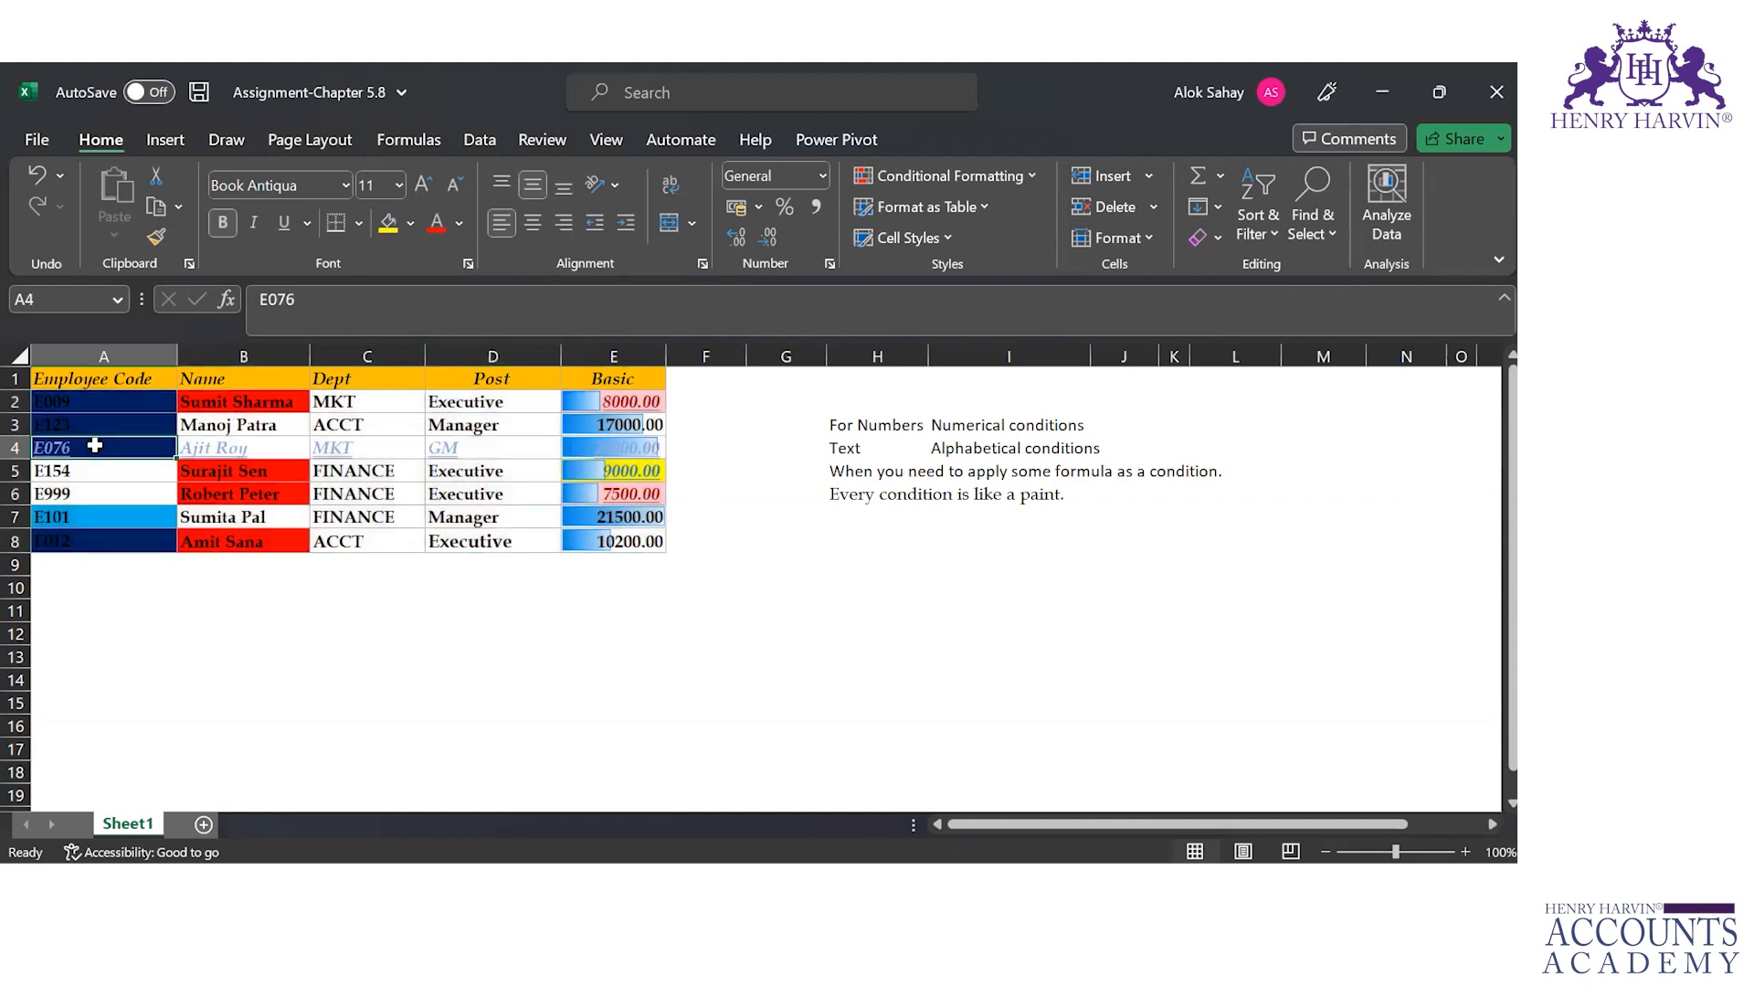
pyautogui.hotkey('ctrl', 'shift', 'Right')
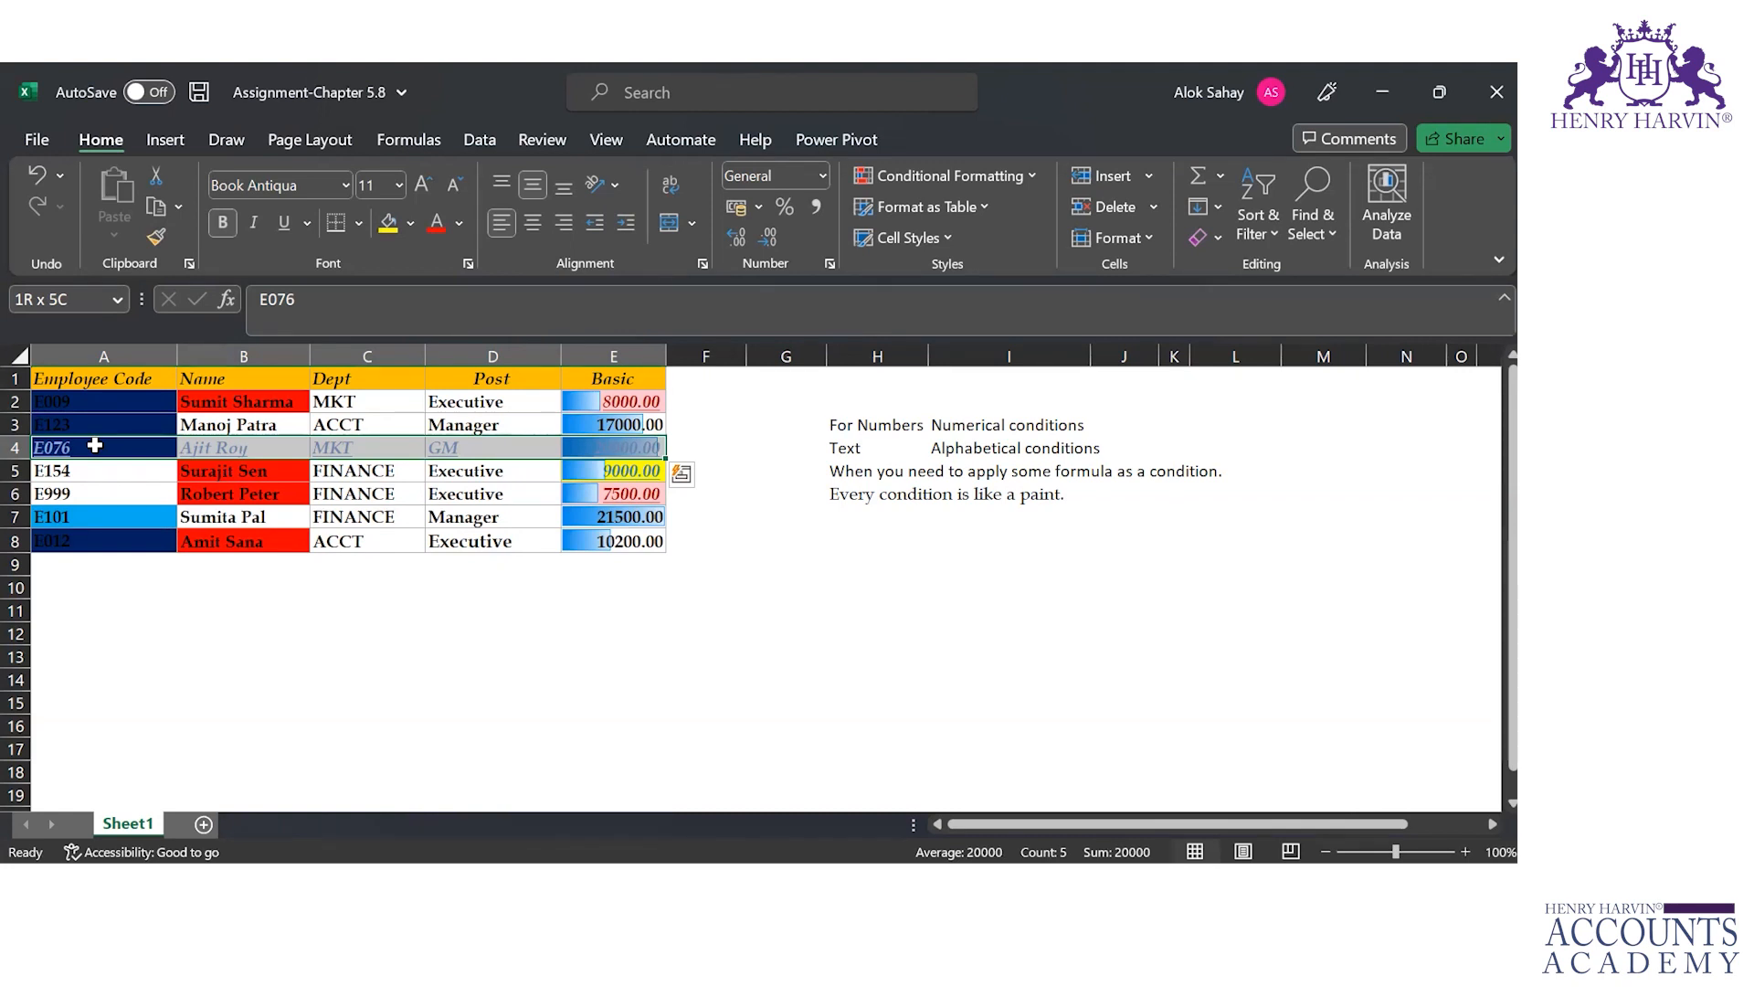
pyautogui.click(84, 405)
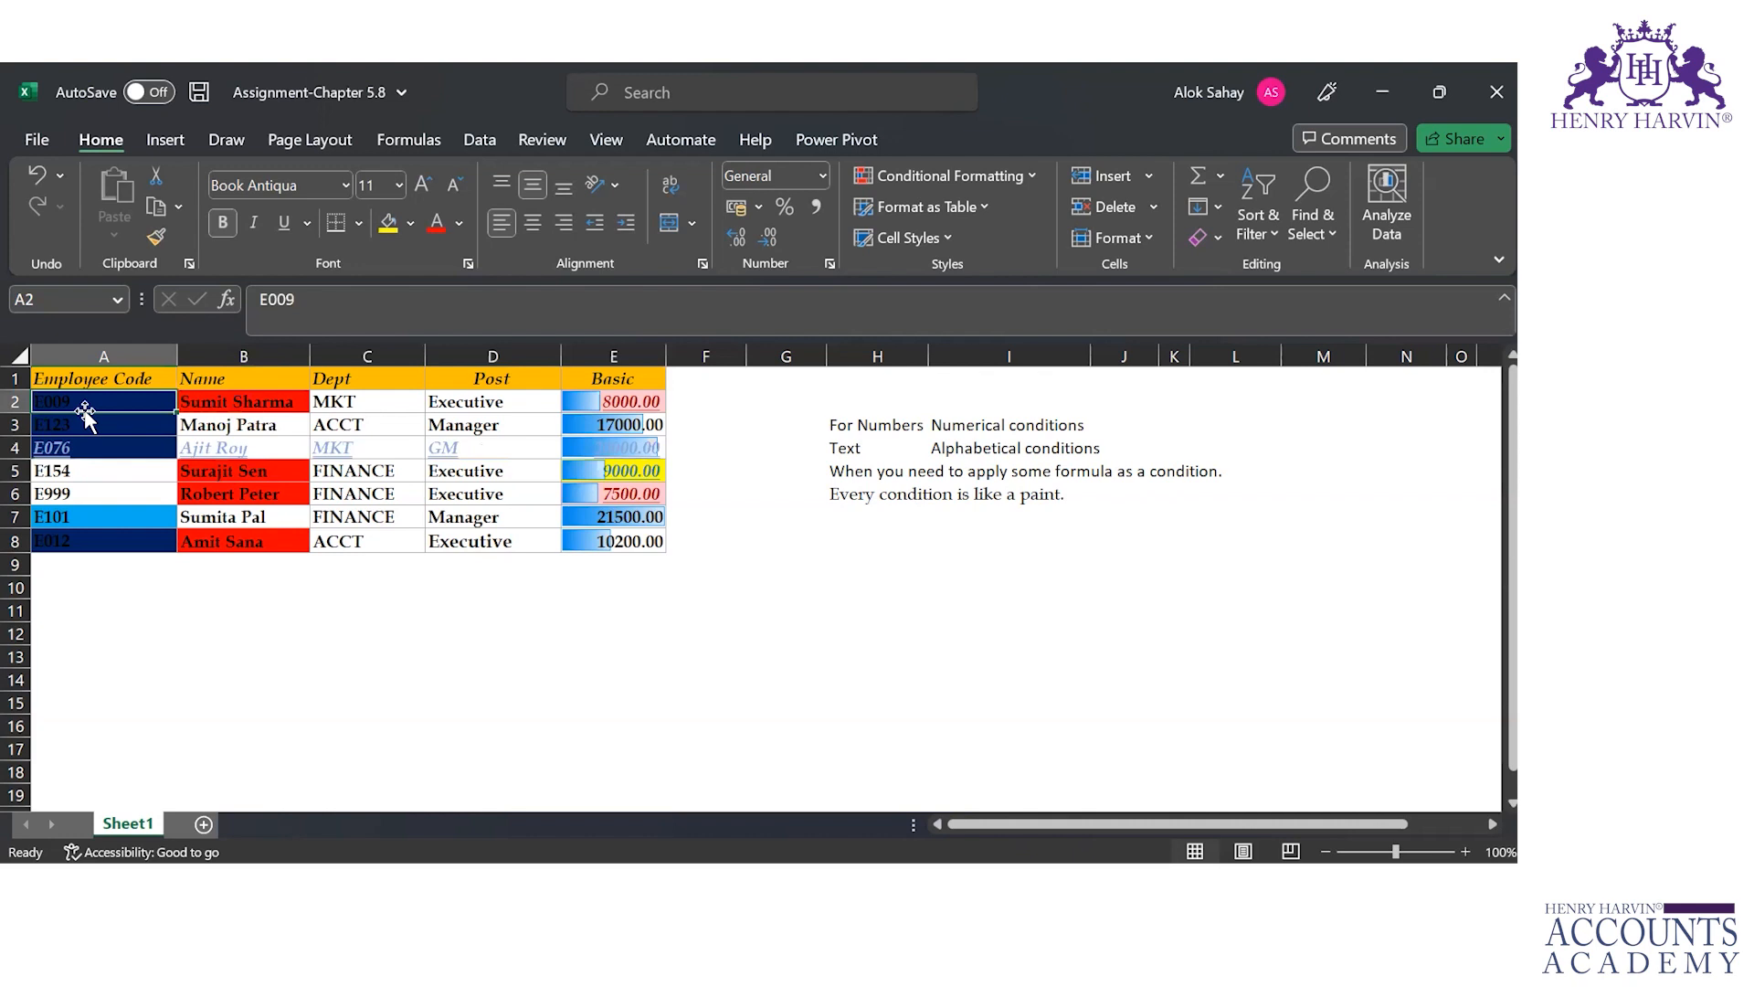
pyautogui.hotkey('ctrl', 'shift', 'Down')
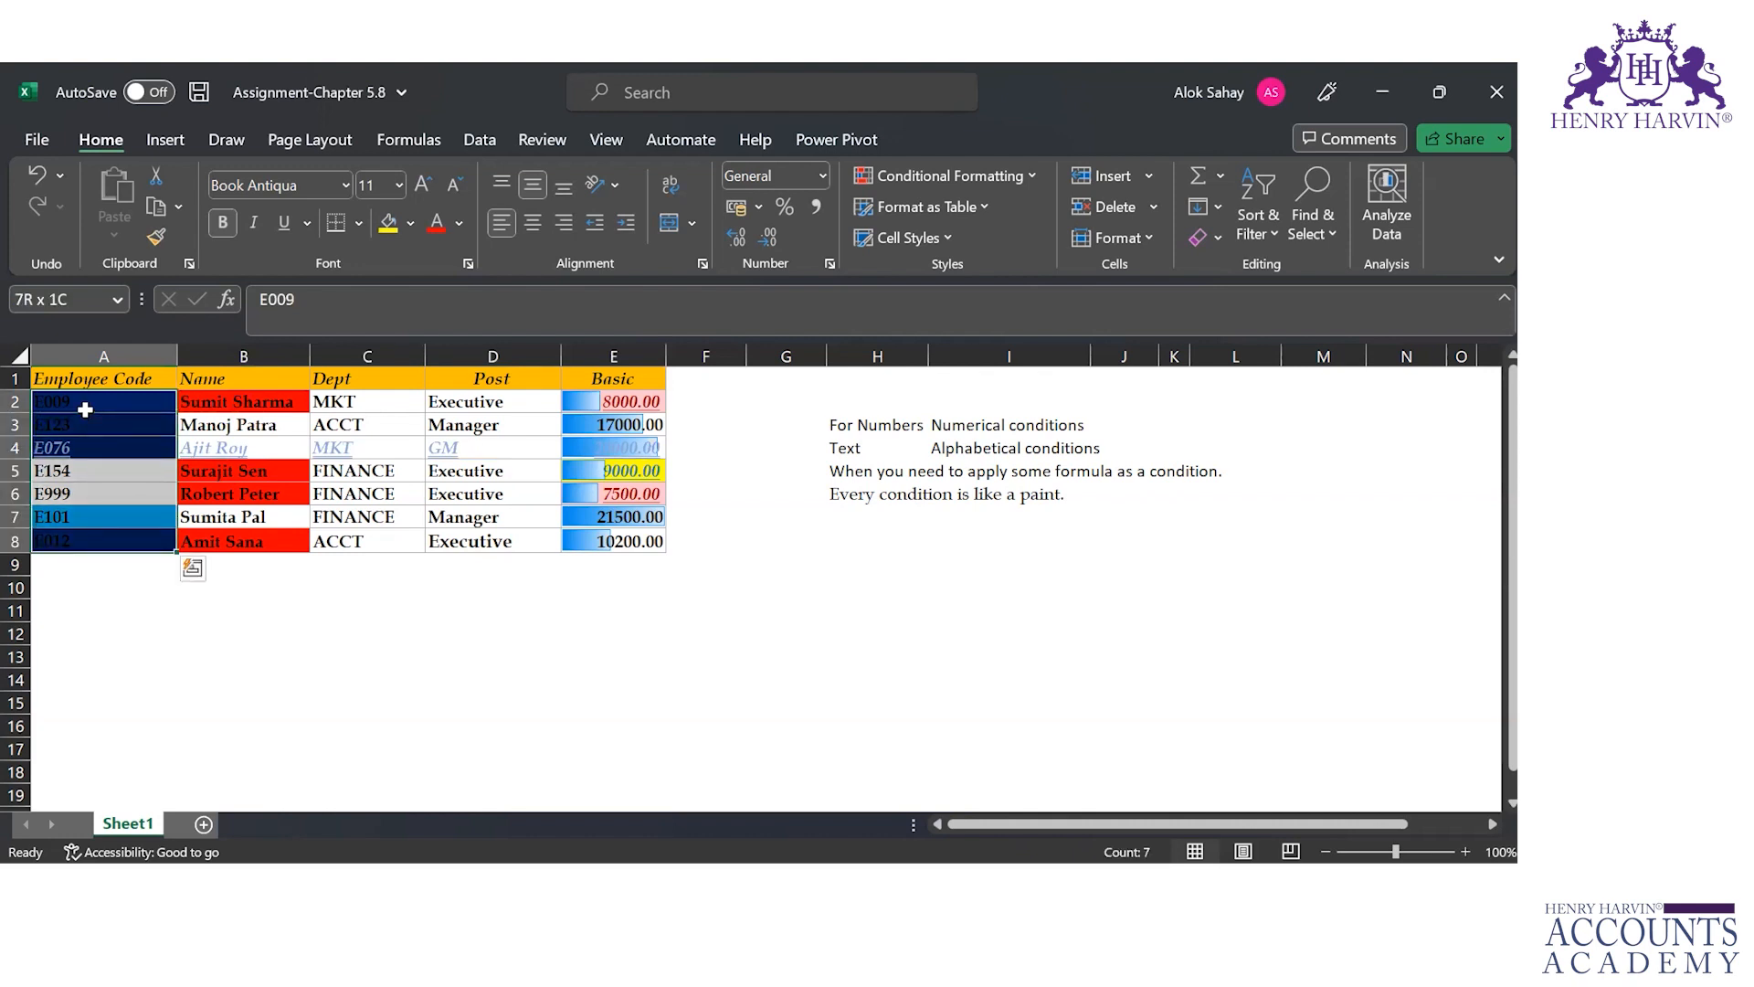
pyautogui.press('Right')
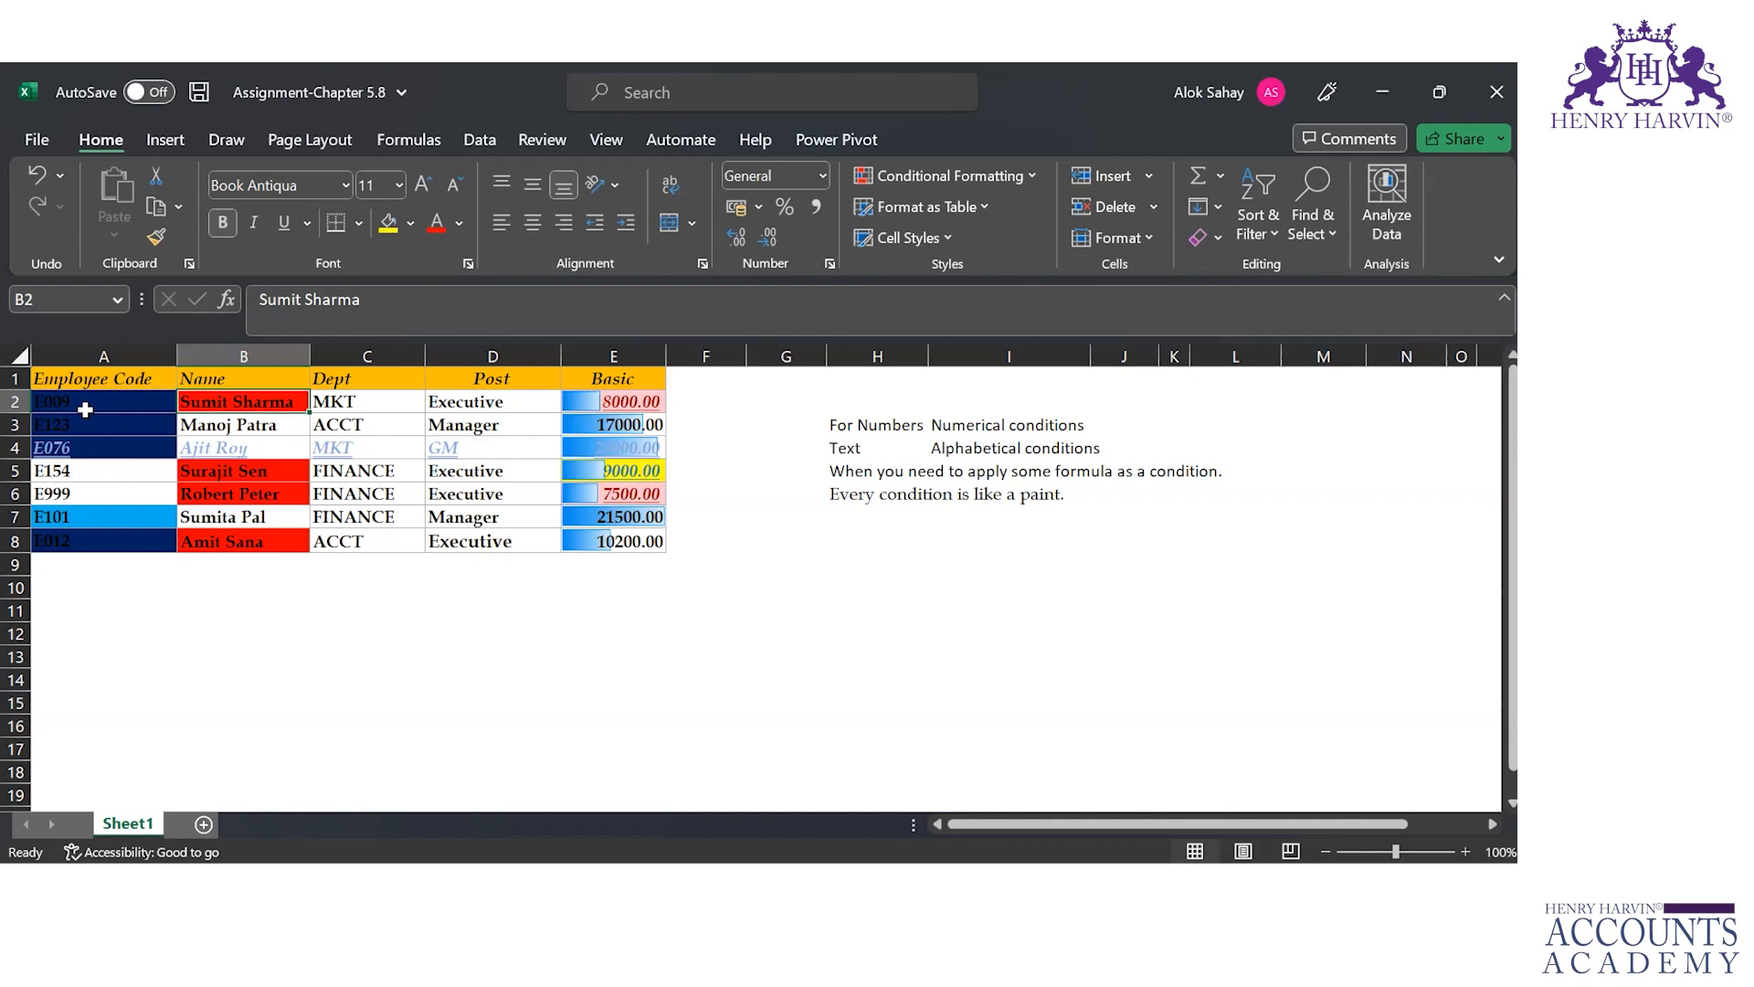
pyautogui.hotkey('ctrl', 'Home')
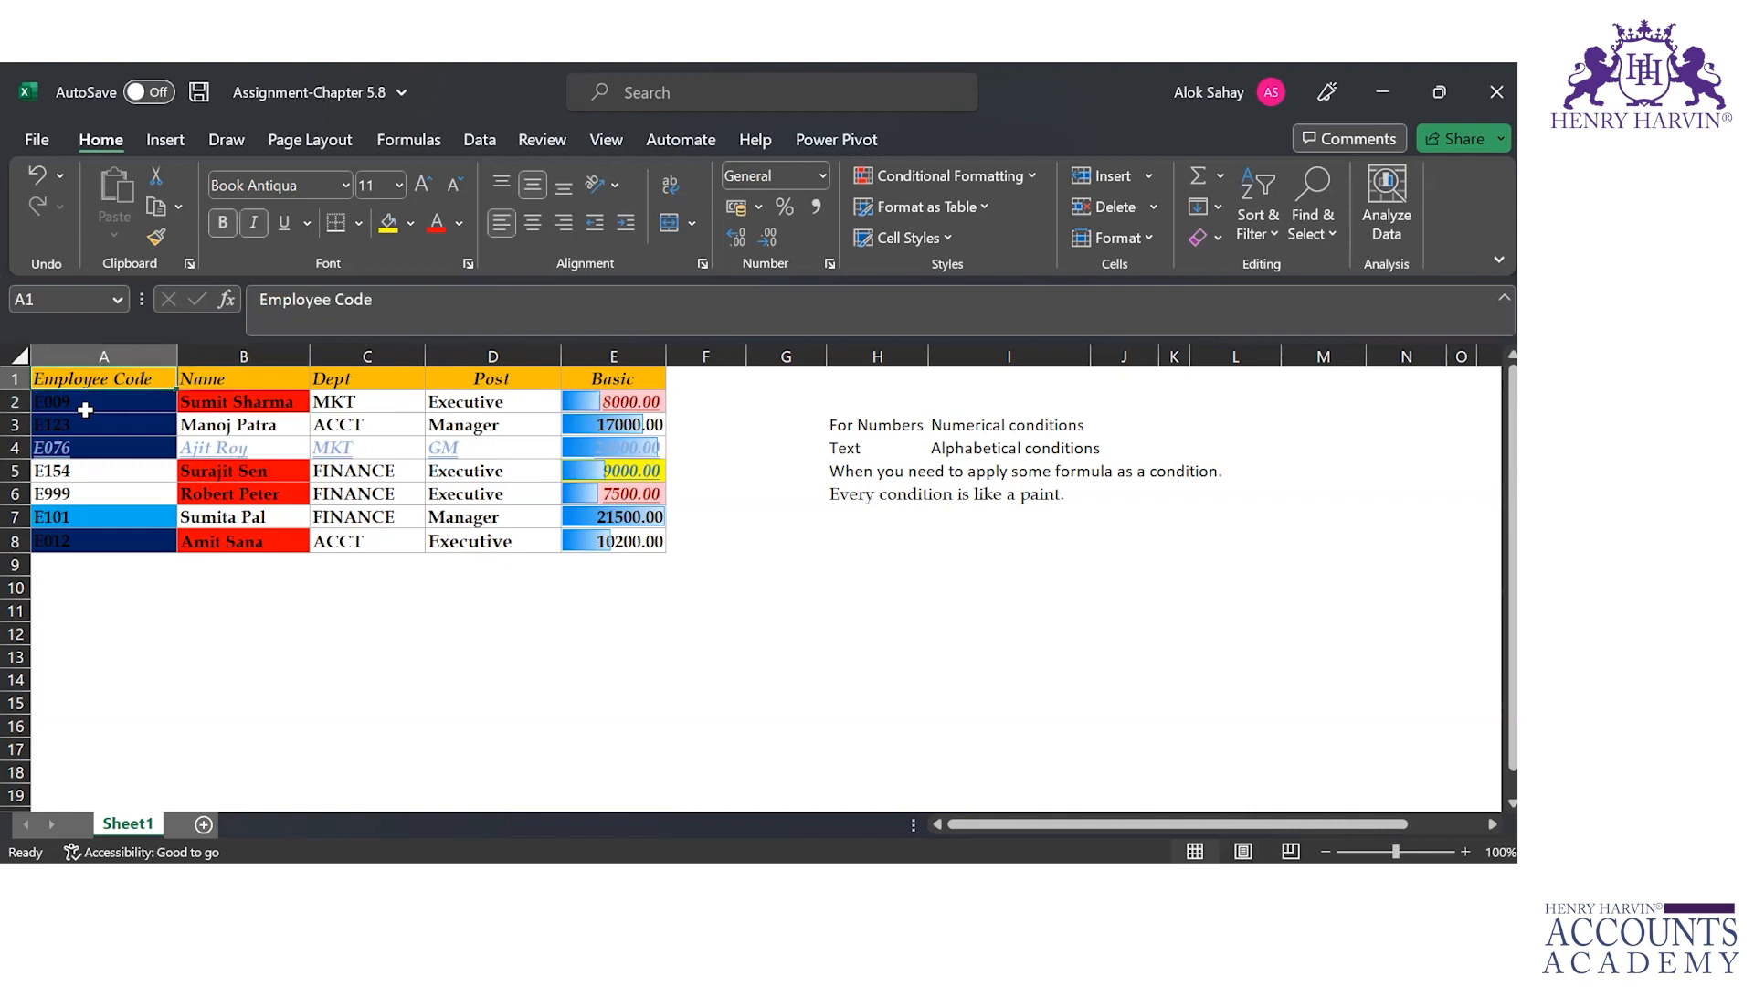
# Select the data range A2:E8 and review its existing rules in the Conditional Formatting Rules Manager.
pyautogui.click(85, 411)
pyautogui.hotkey('ctrl', 'shift', 'Right')
pyautogui.hotkey('ctrl', 'shift', 'Down')
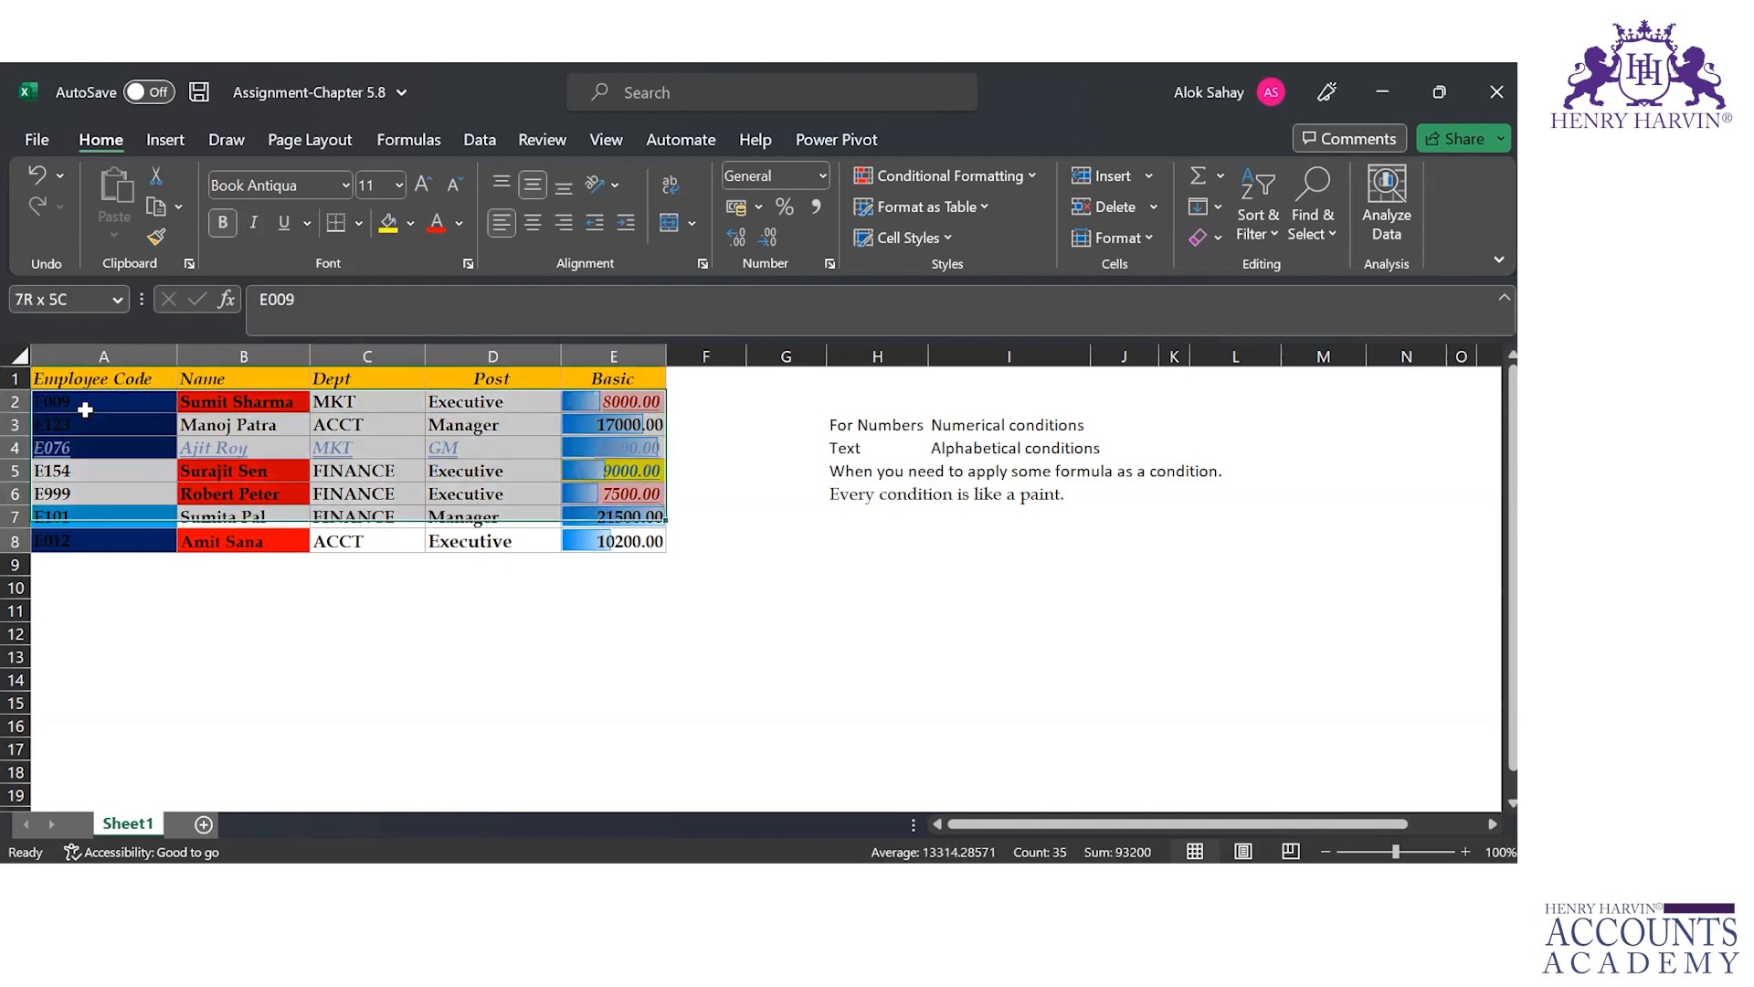
pyautogui.click(1022, 177)
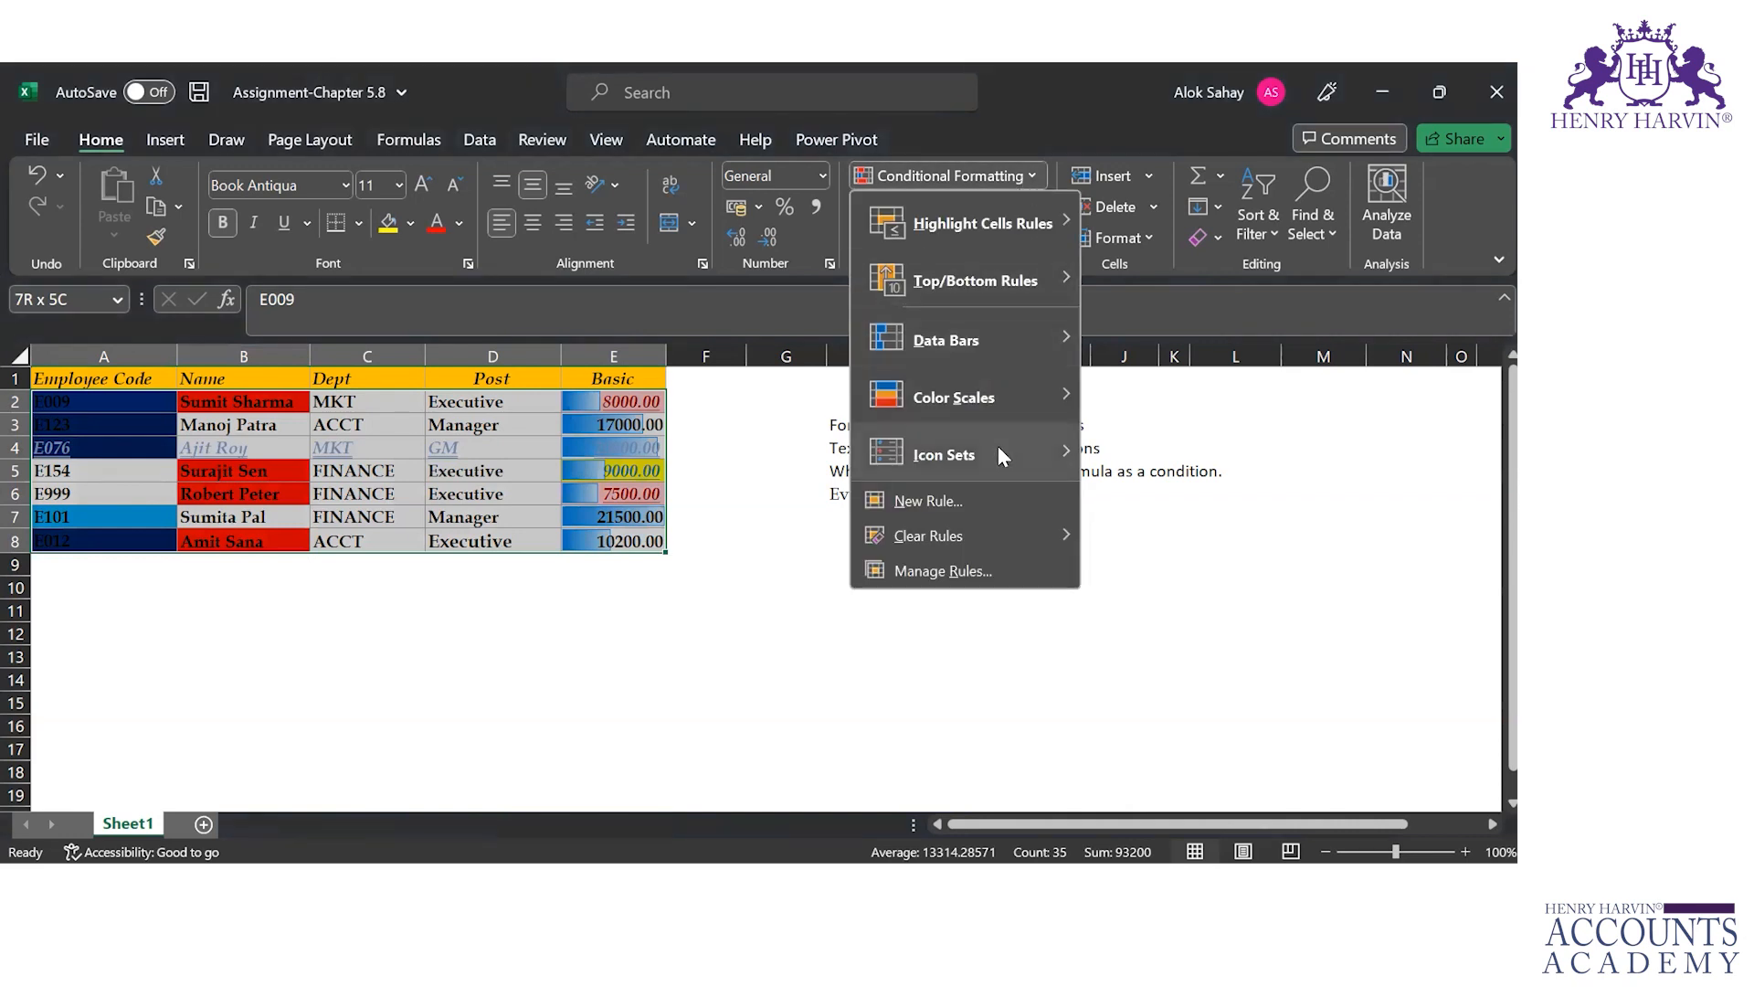
pyautogui.moveTo(997, 446)
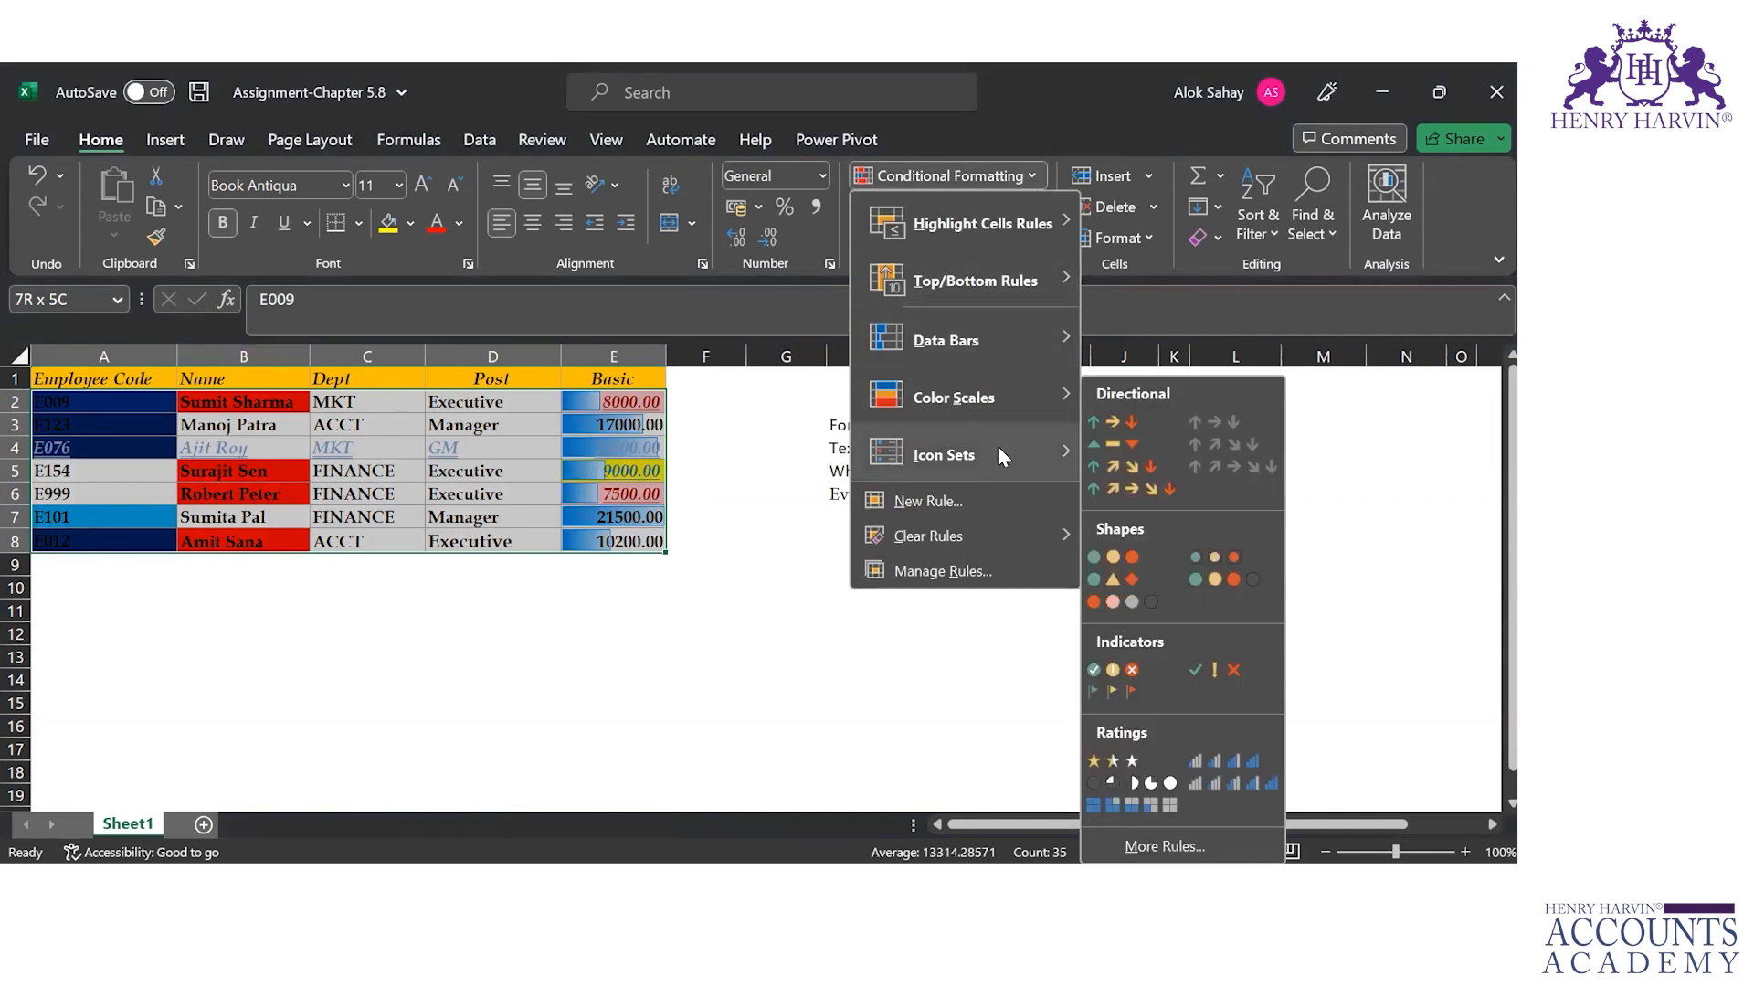
pyautogui.click(968, 567)
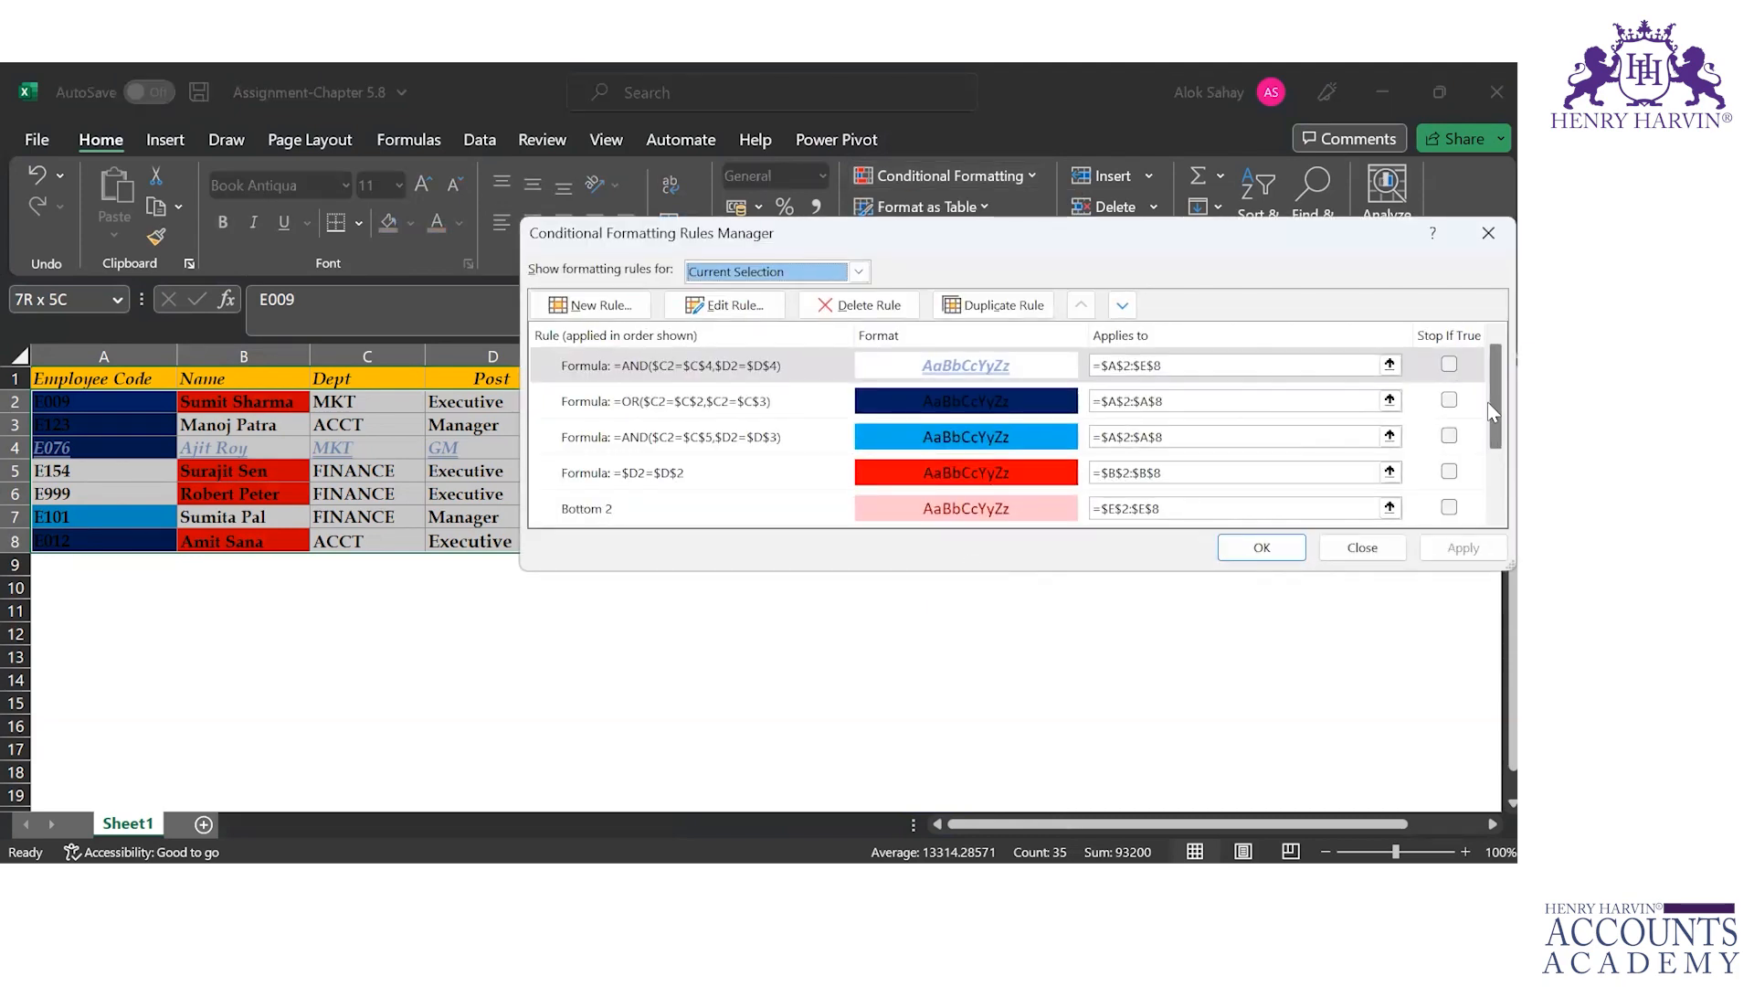
pyautogui.scroll(-3, 1489, 413)
pyautogui.scroll(3, 1488, 365)
# Try Stop If True on the =AND($C2=$C$4,$D2=$D$4) rule, and turn the option off again.
pyautogui.click(1449, 365)
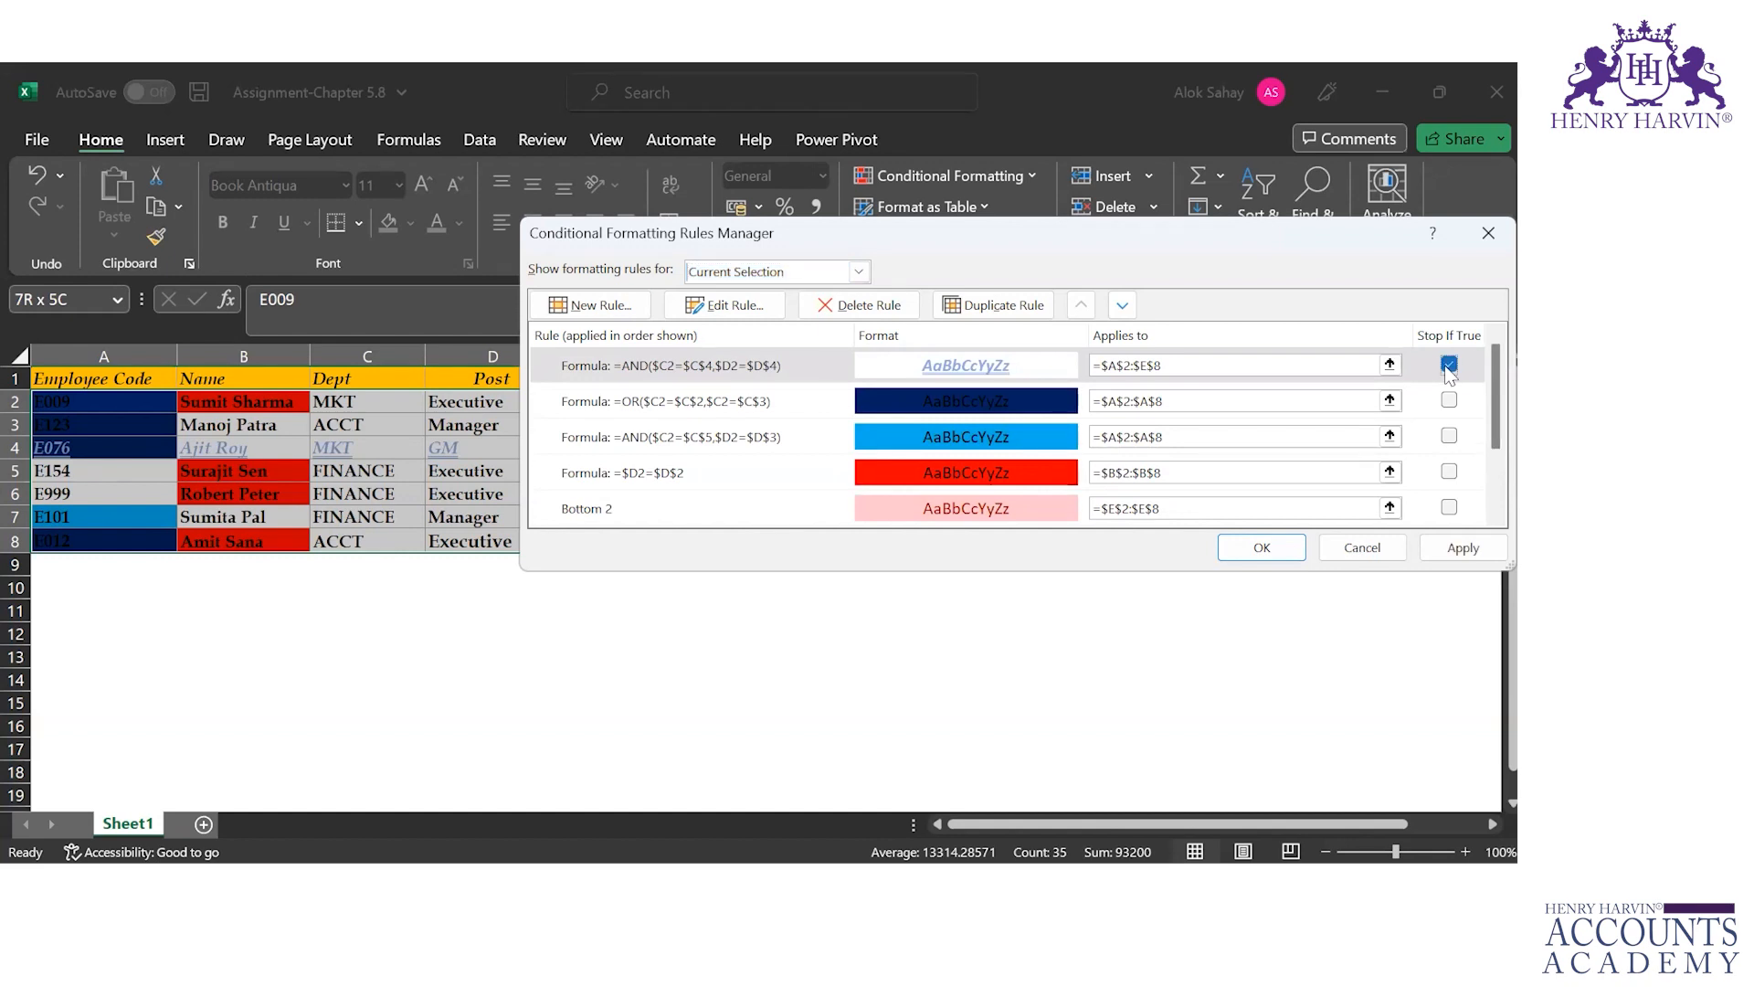
pyautogui.click(1463, 548)
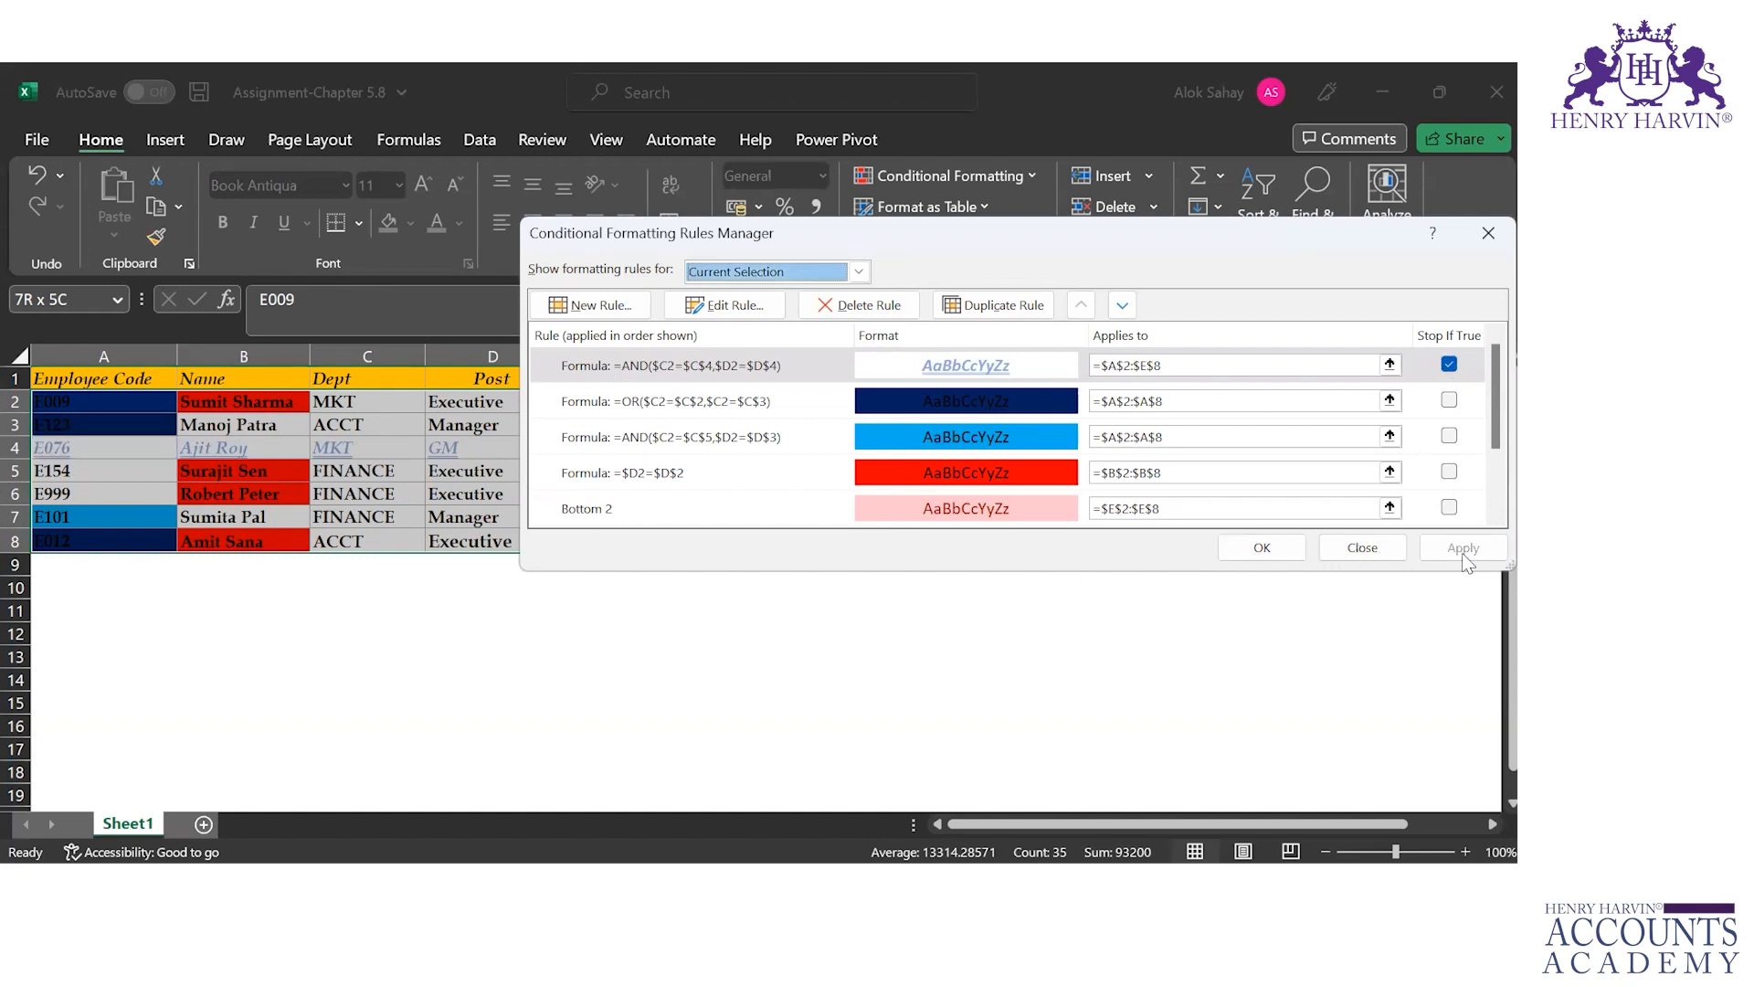
pyautogui.click(1449, 364)
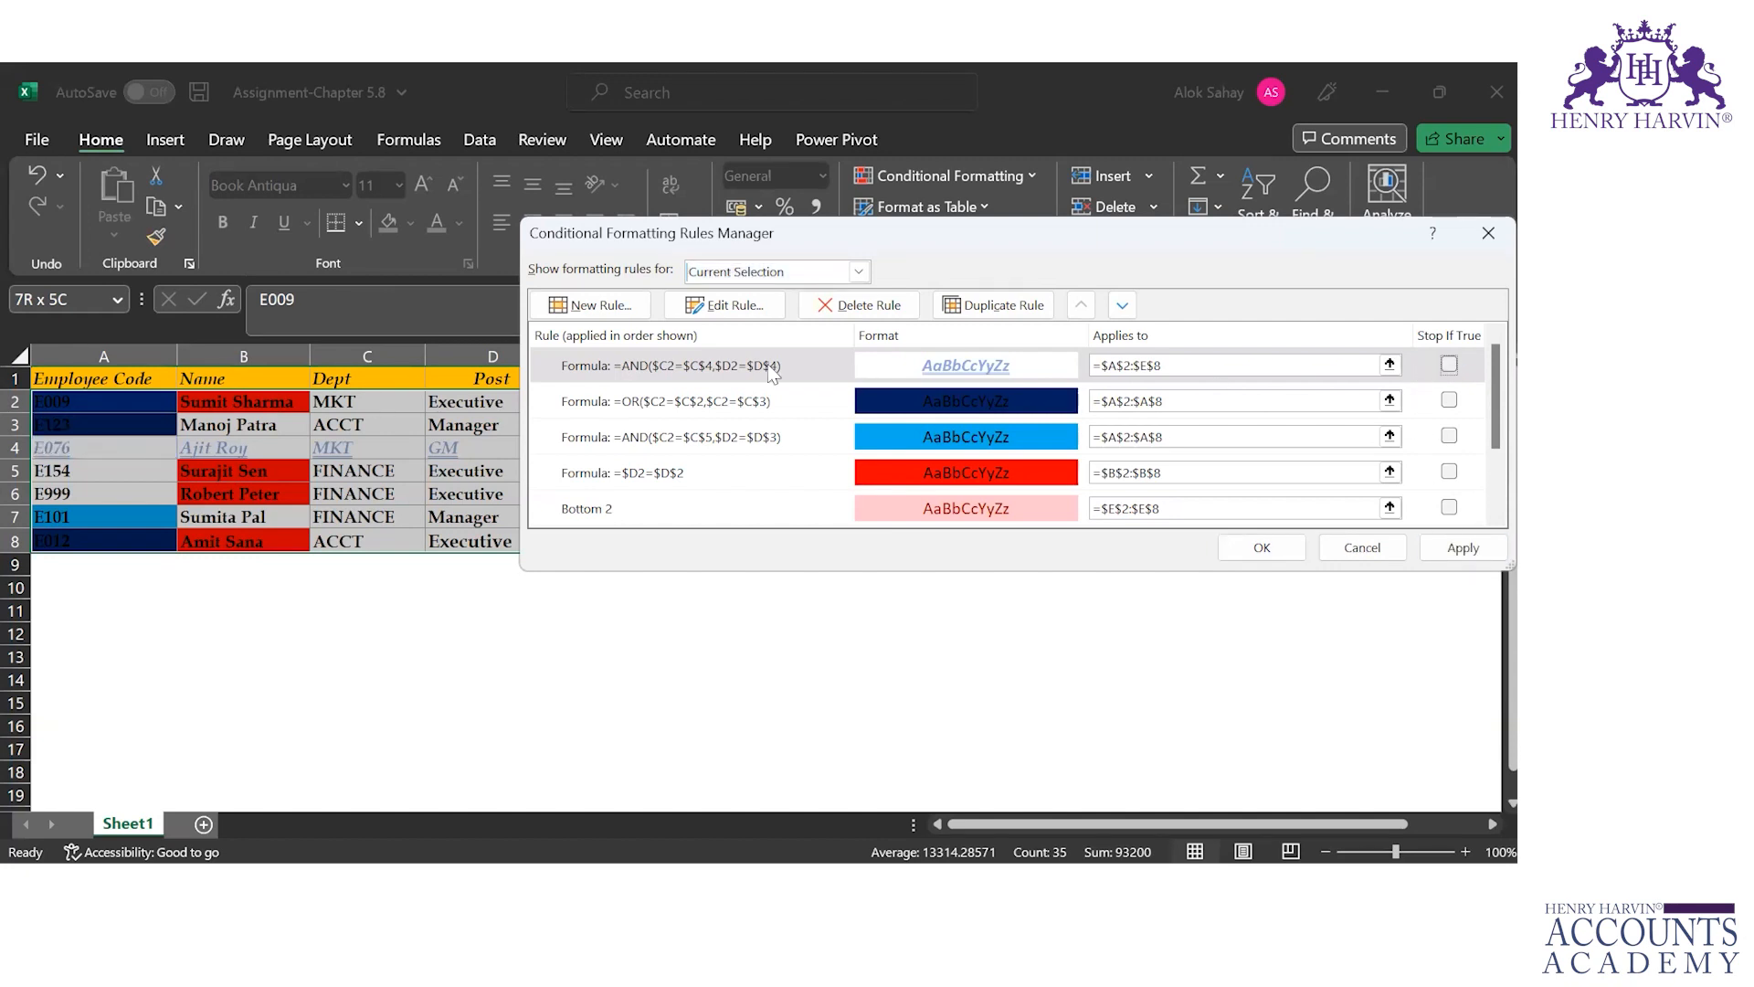
# Delete all conditional formatting rules from A2:E8, apply the deletion and close the rules manager.
pyautogui.click(842, 305)
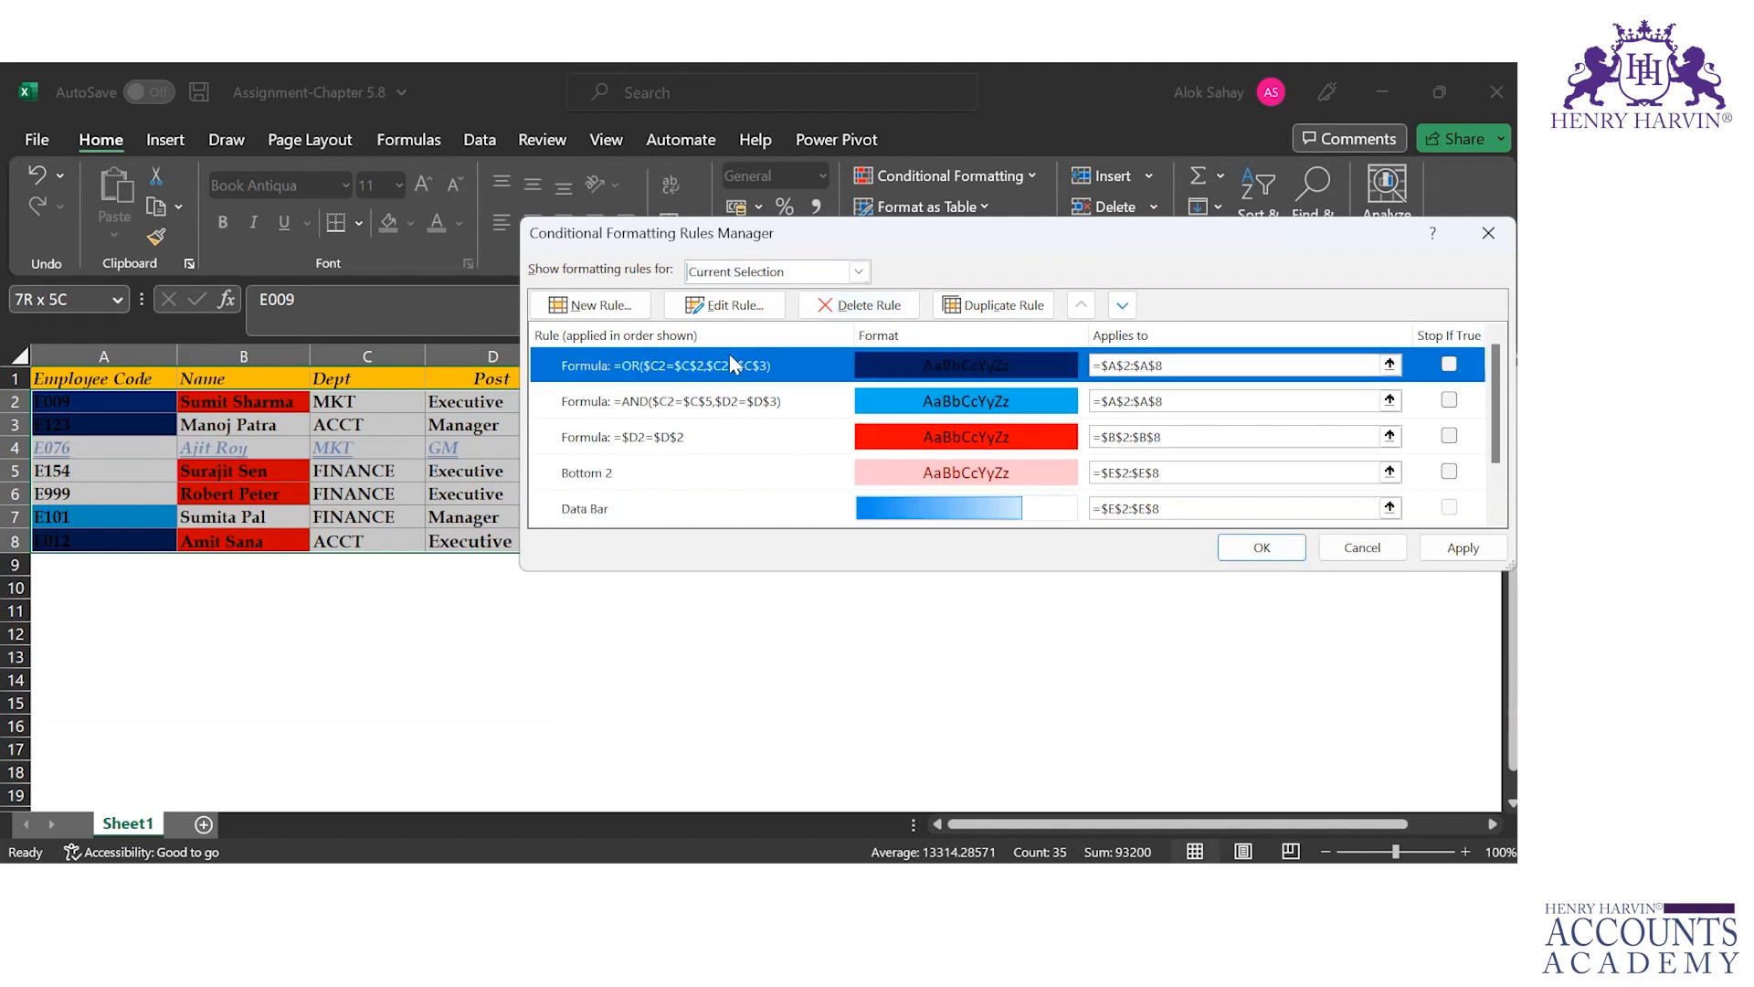
pyautogui.click(869, 304)
pyautogui.click(870, 306)
pyautogui.click(869, 306)
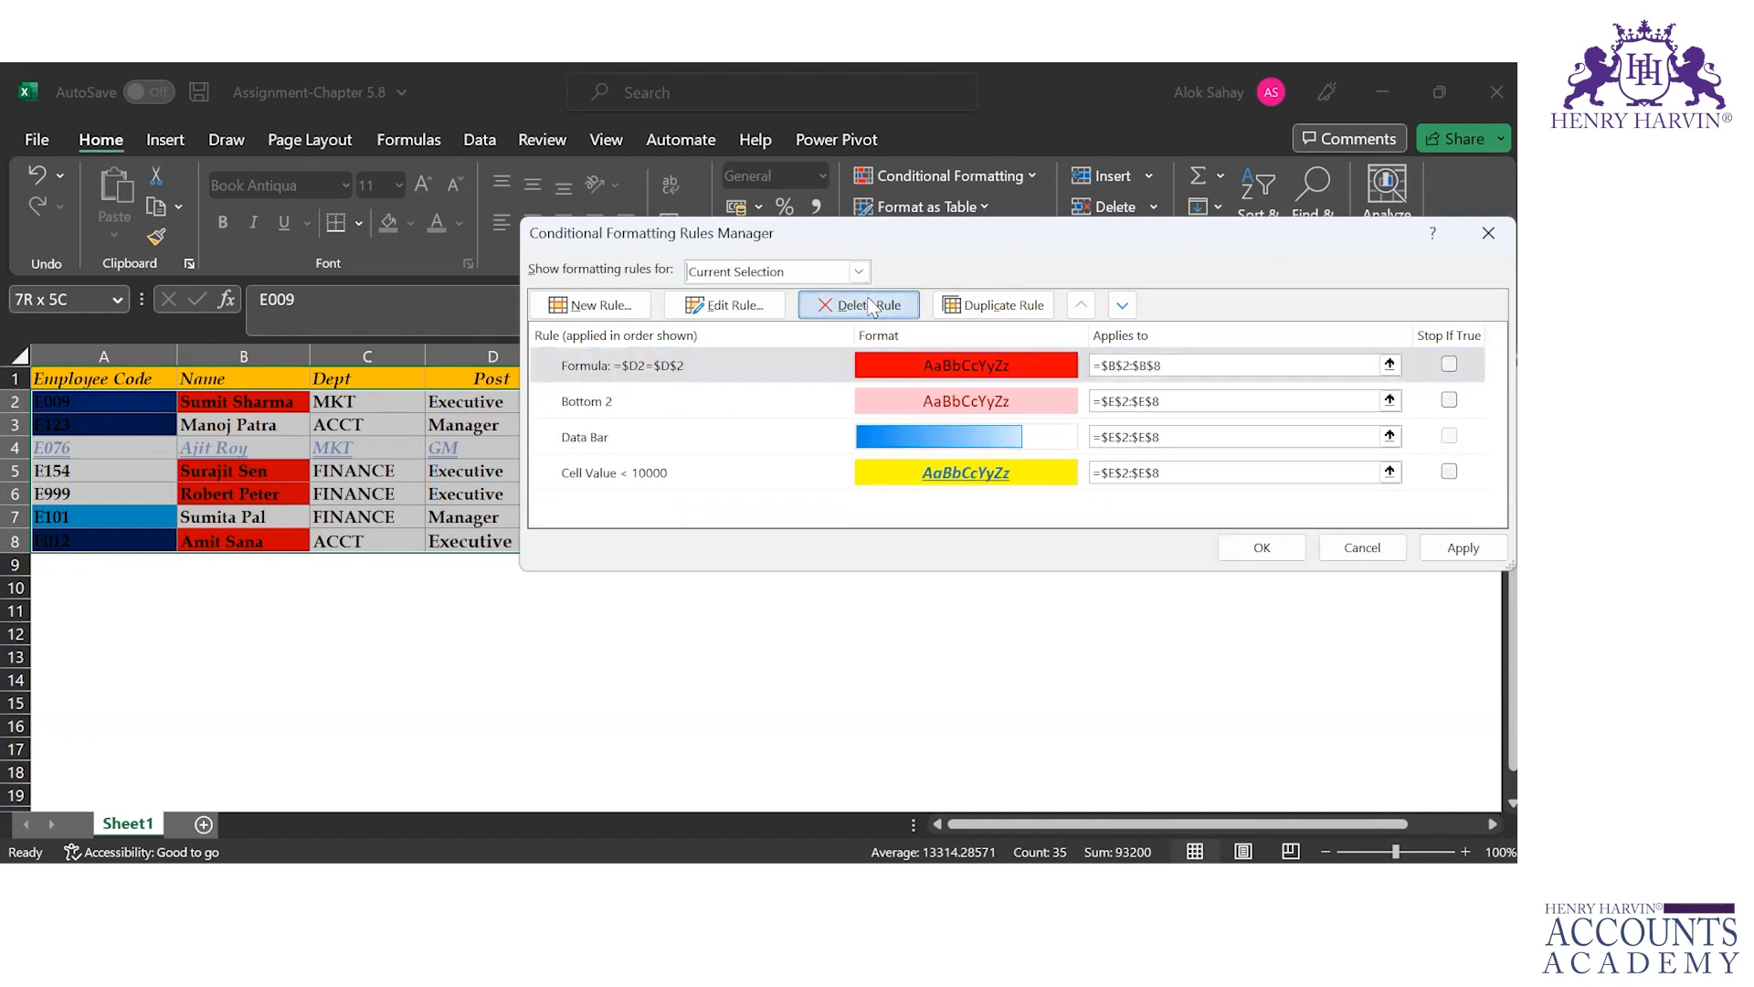
pyautogui.click(1448, 547)
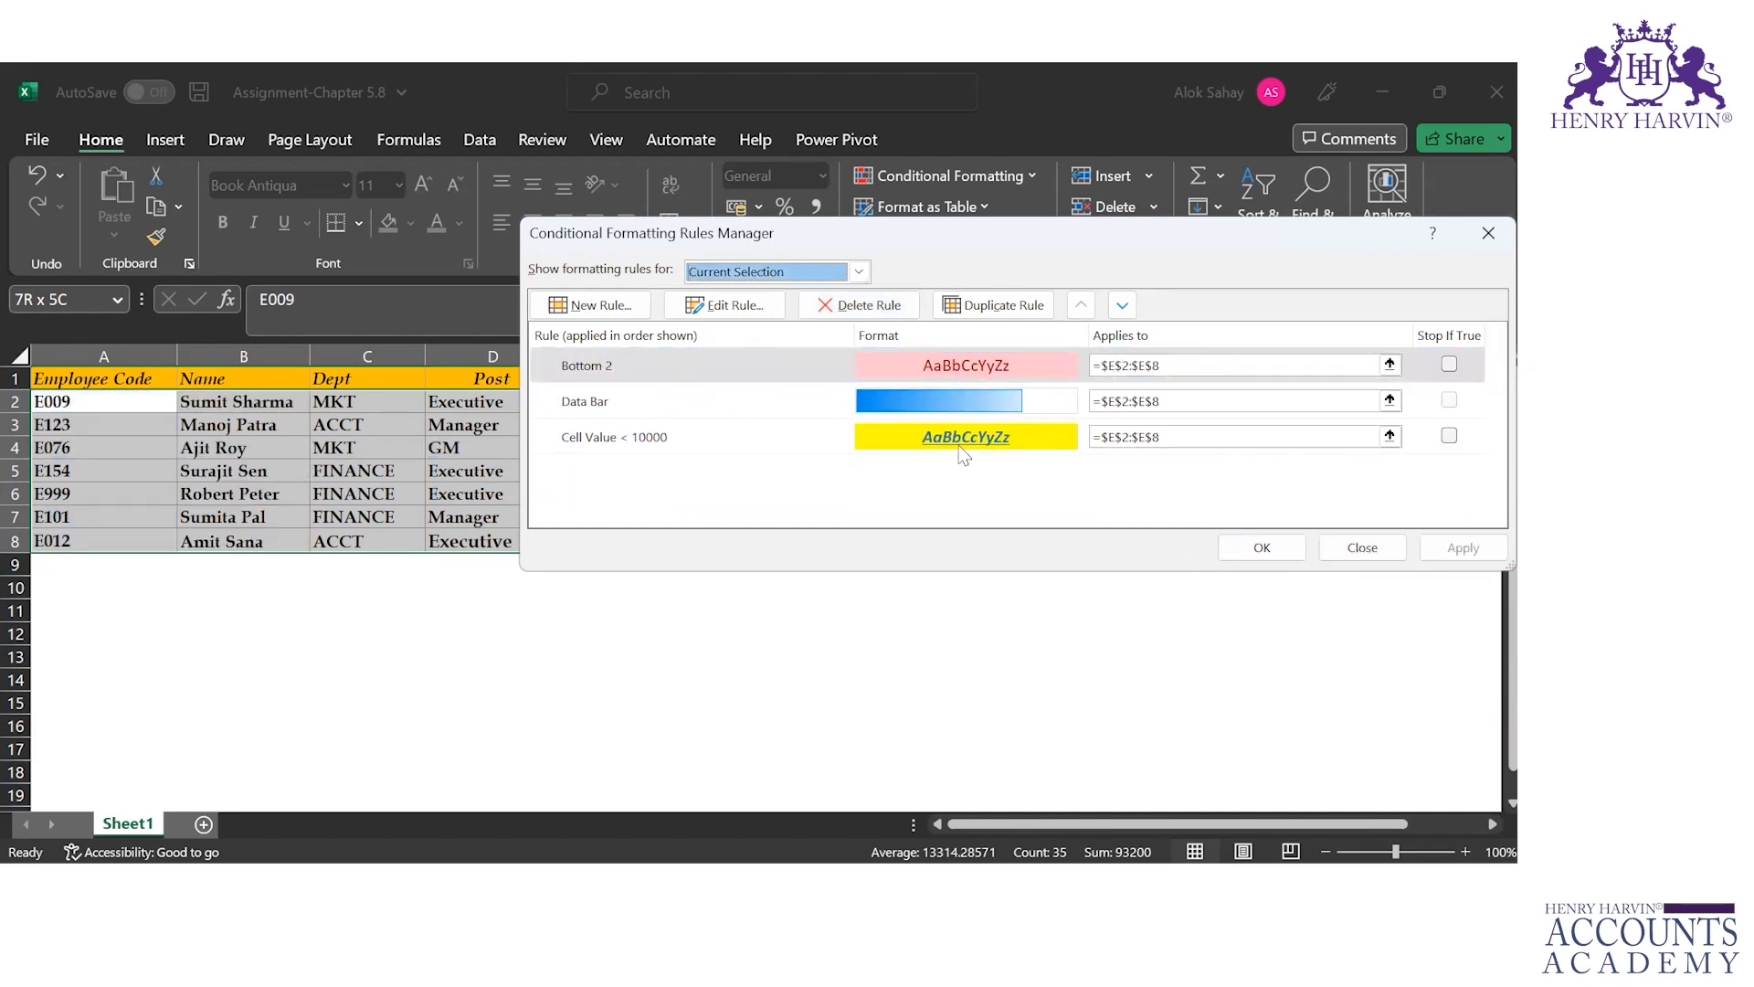
pyautogui.press('Escape')
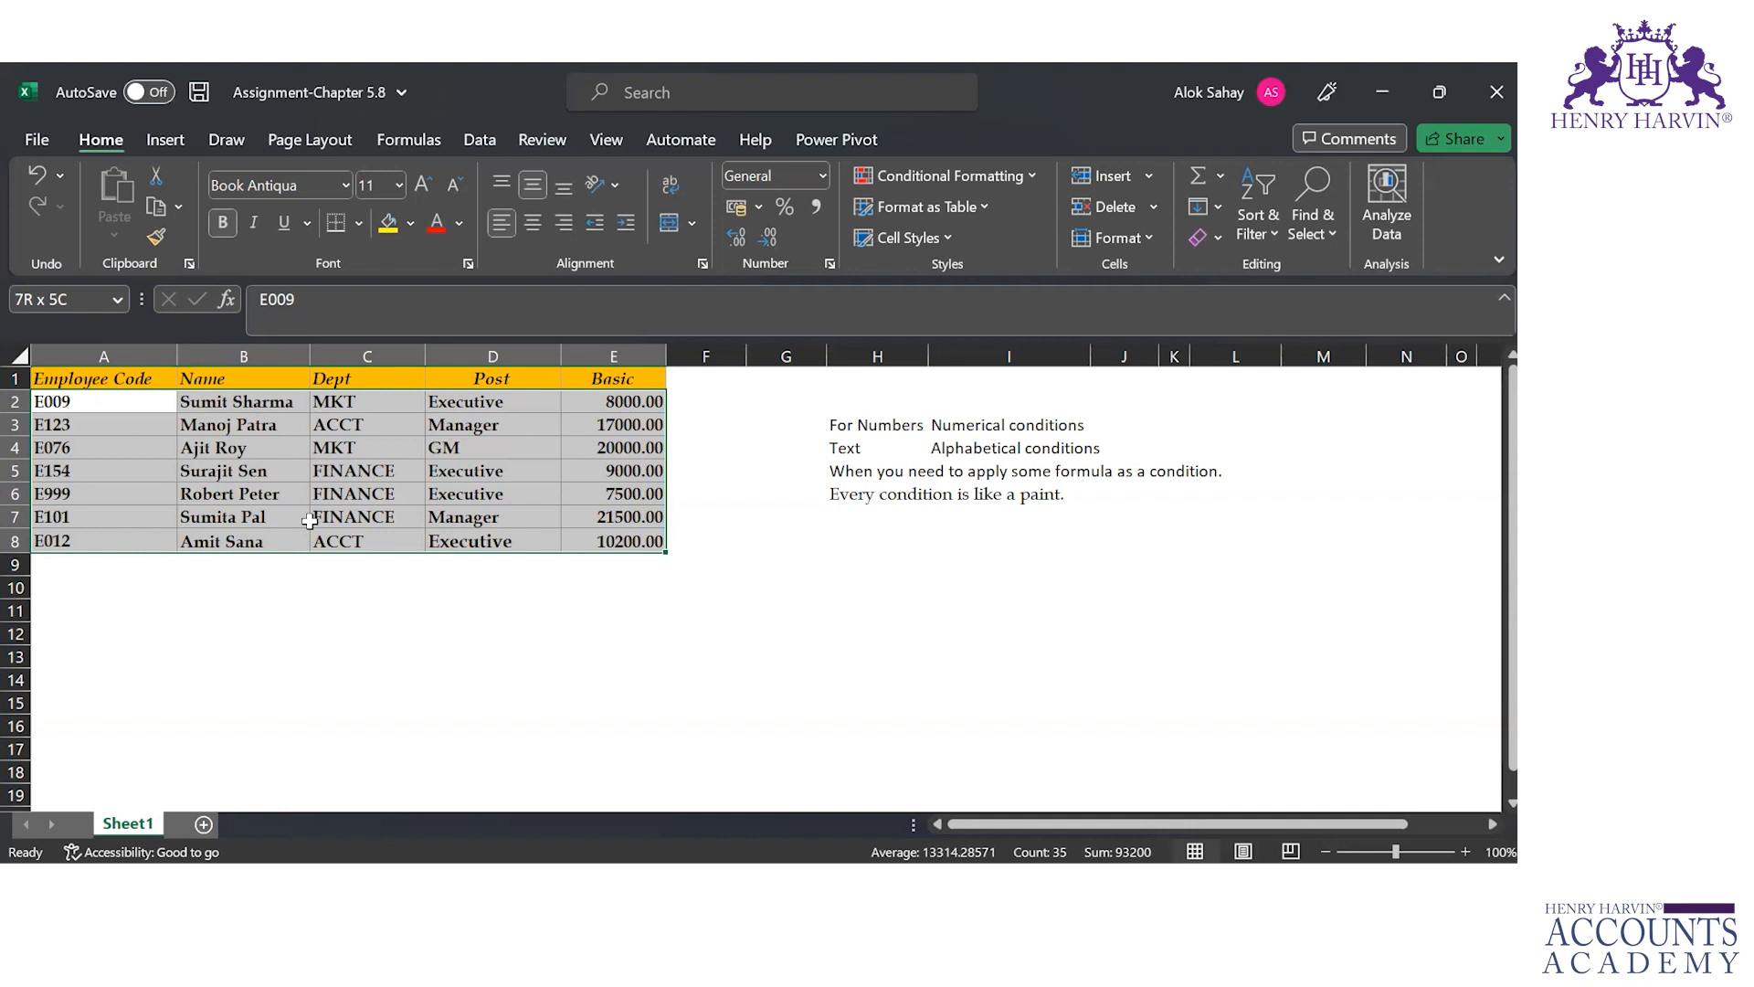
# Start a new conditional formatting rule for A2:E8 with the rule type Format only cells that contain.
pyautogui.click(1021, 179)
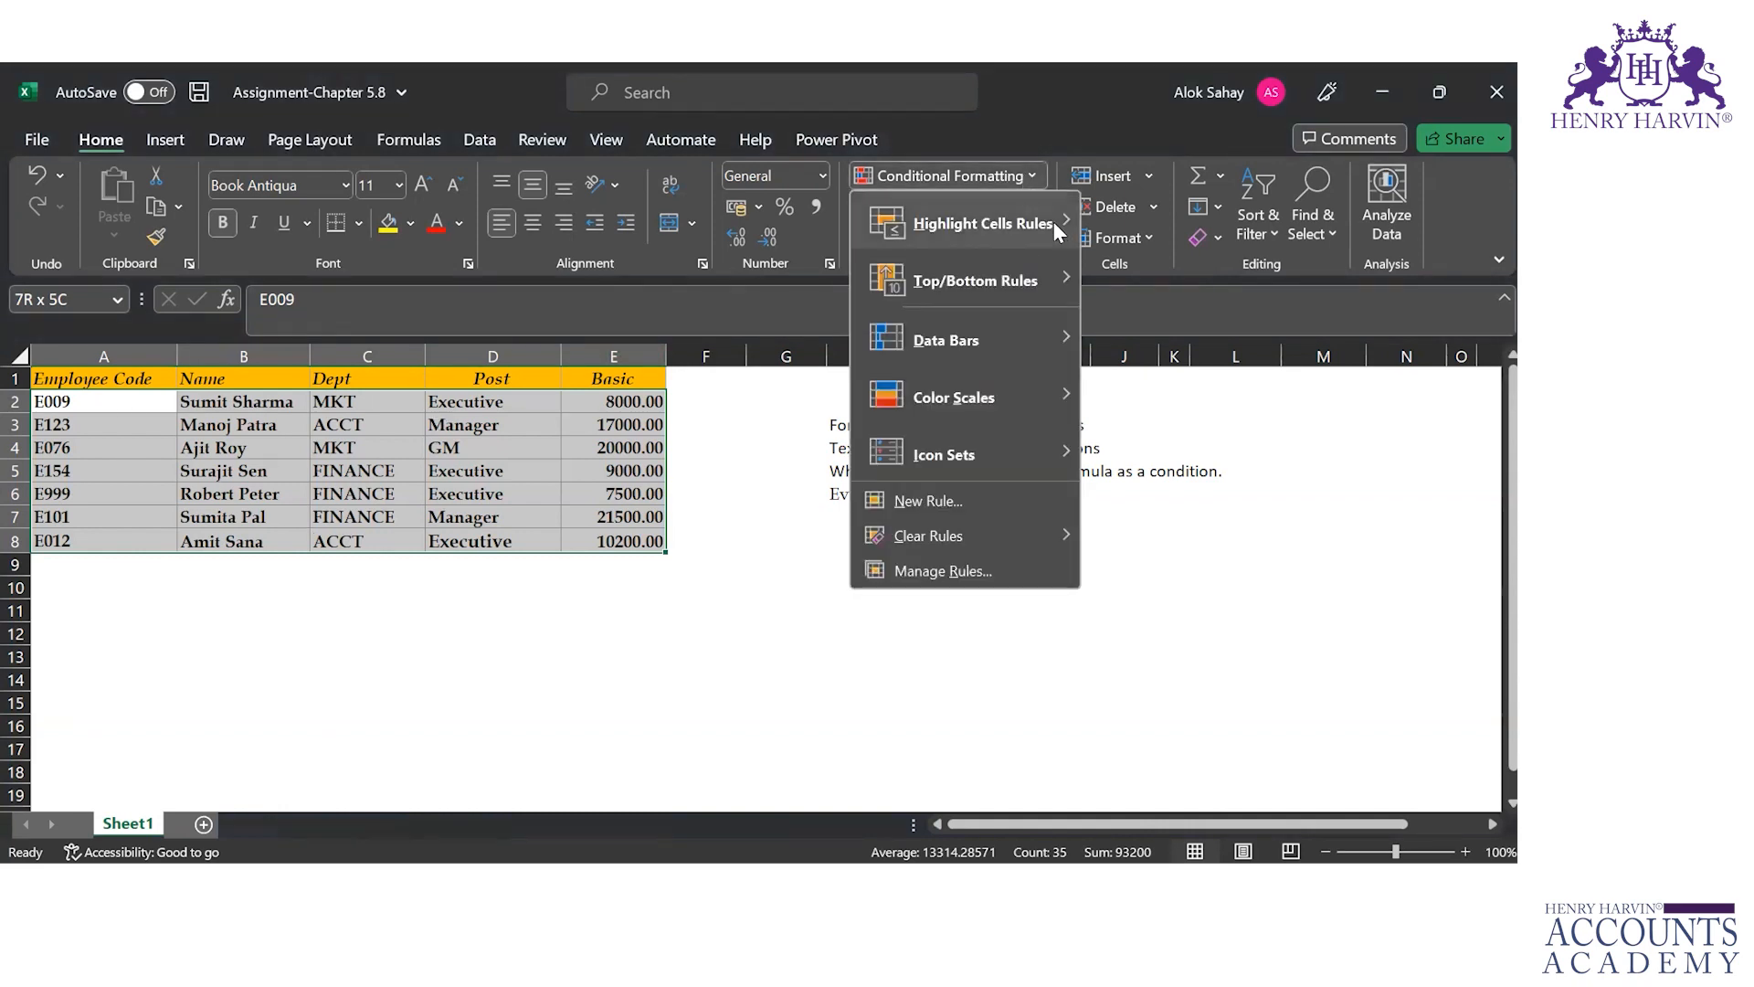
pyautogui.moveTo(1054, 276)
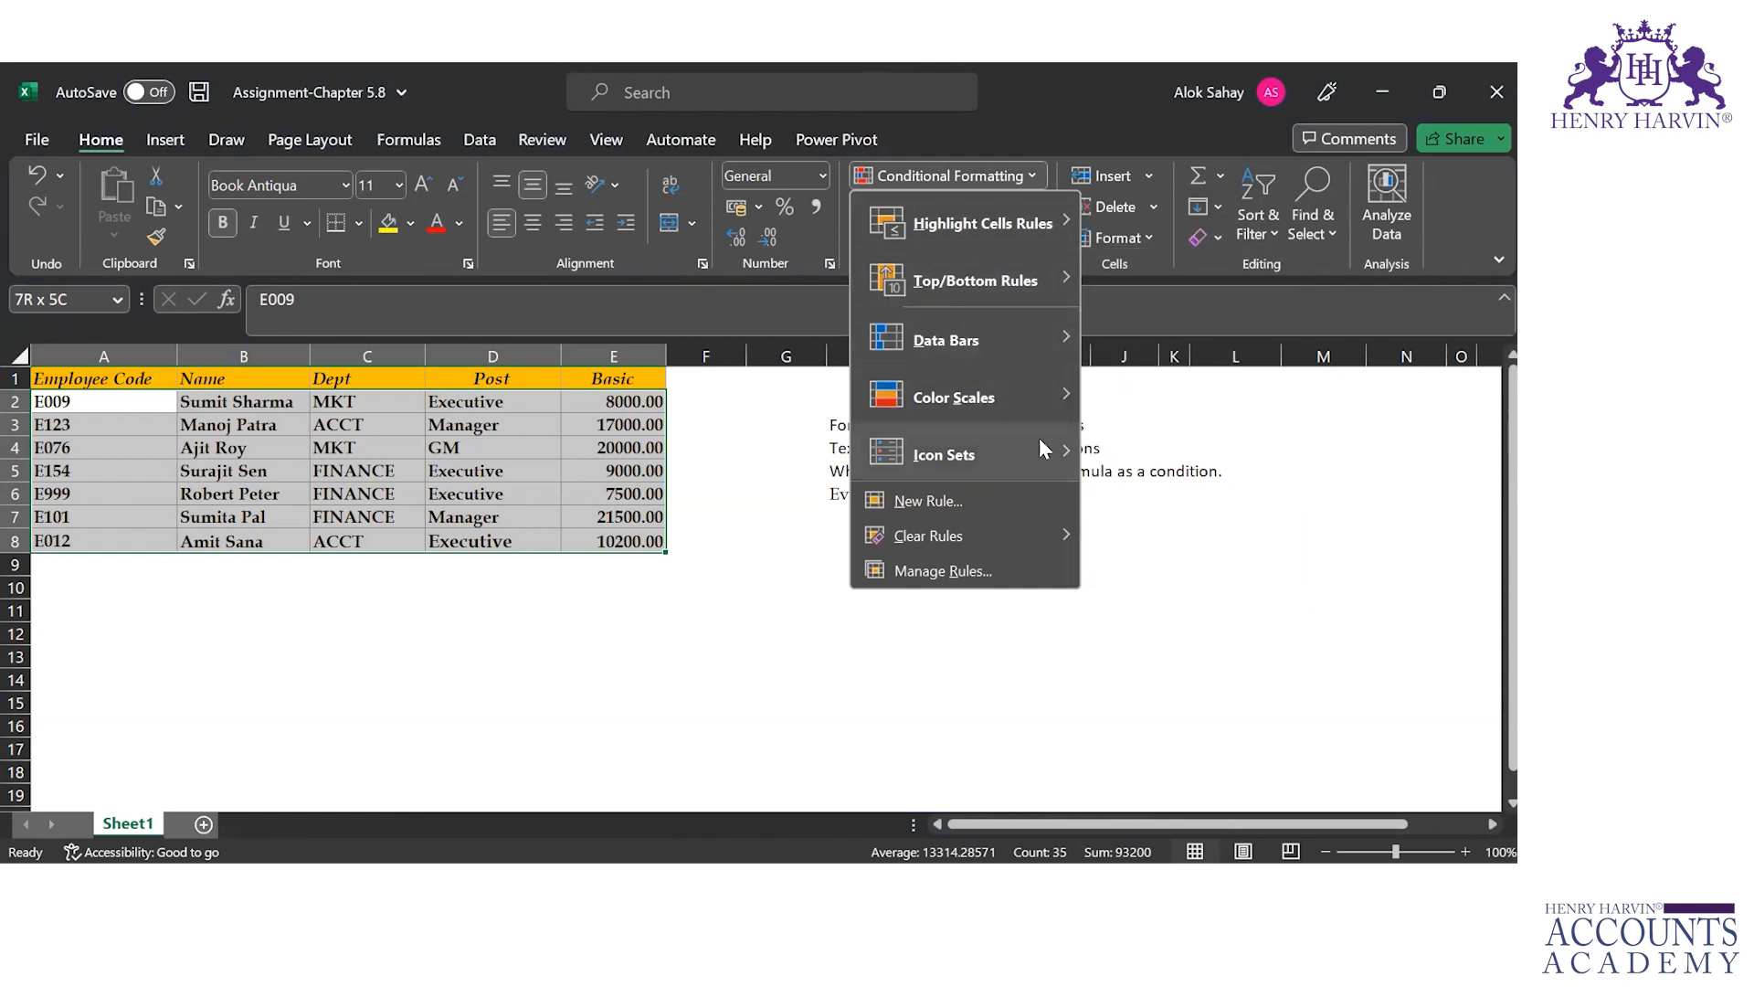
pyautogui.click(996, 500)
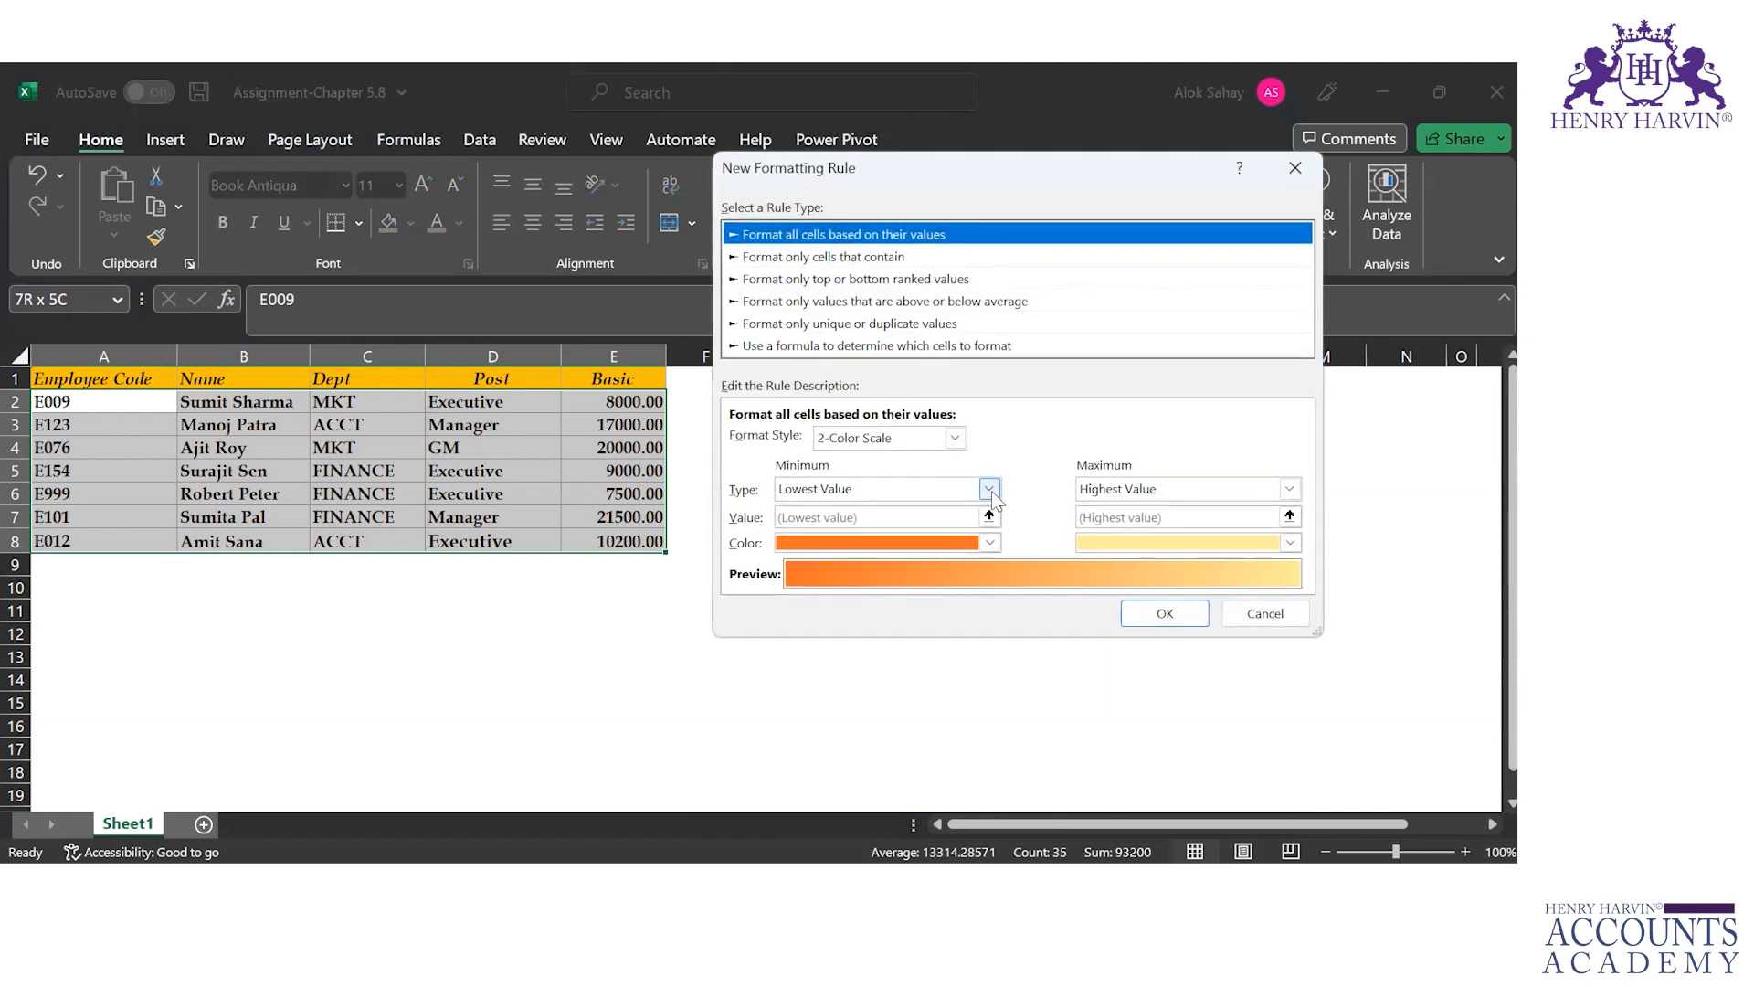
pyautogui.click(904, 256)
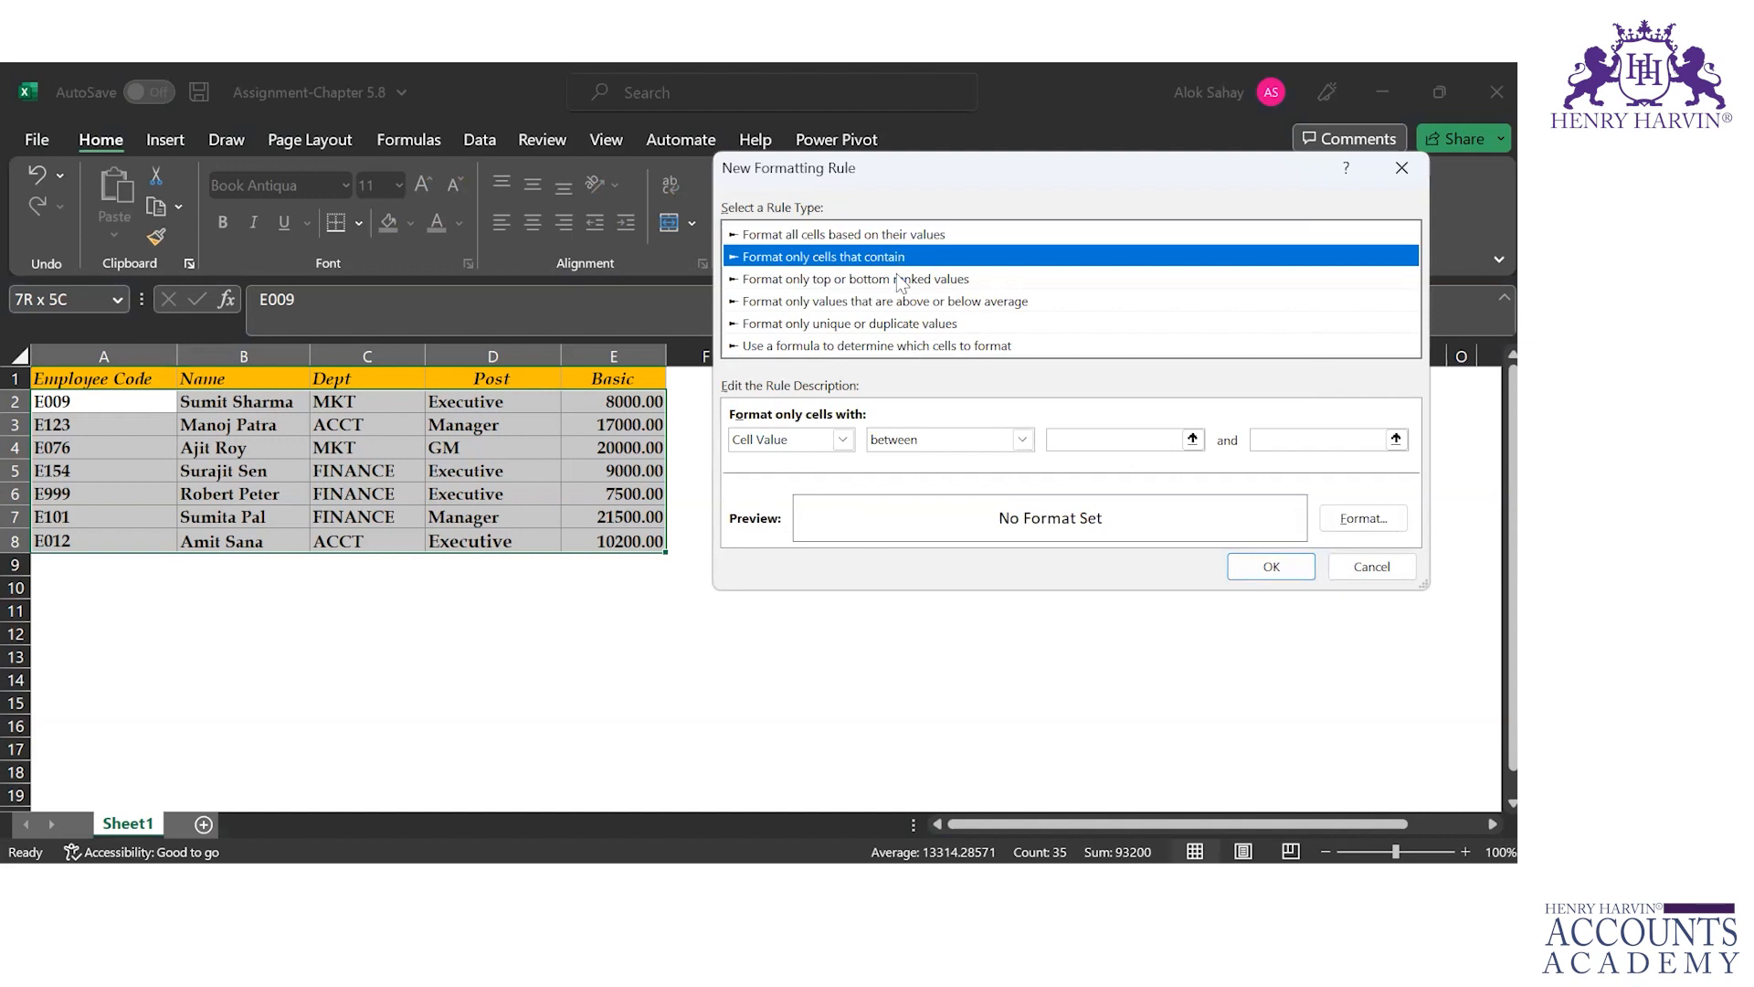
pyautogui.click(900, 281)
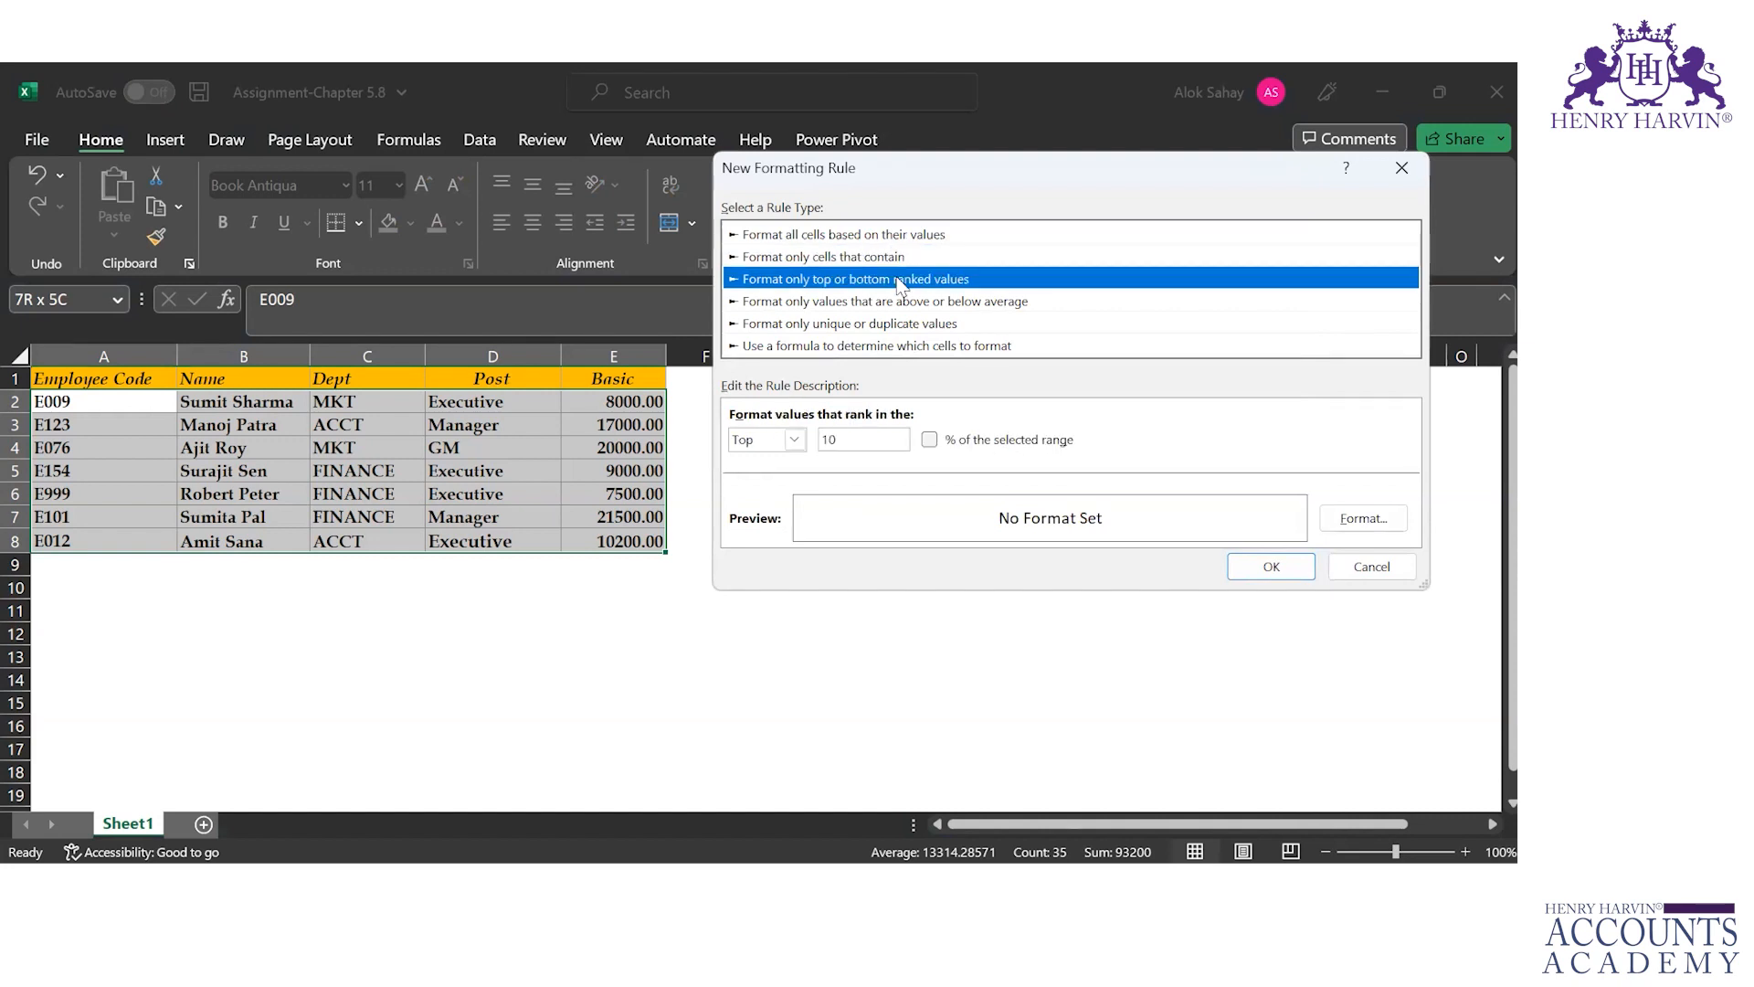
pyautogui.click(863, 236)
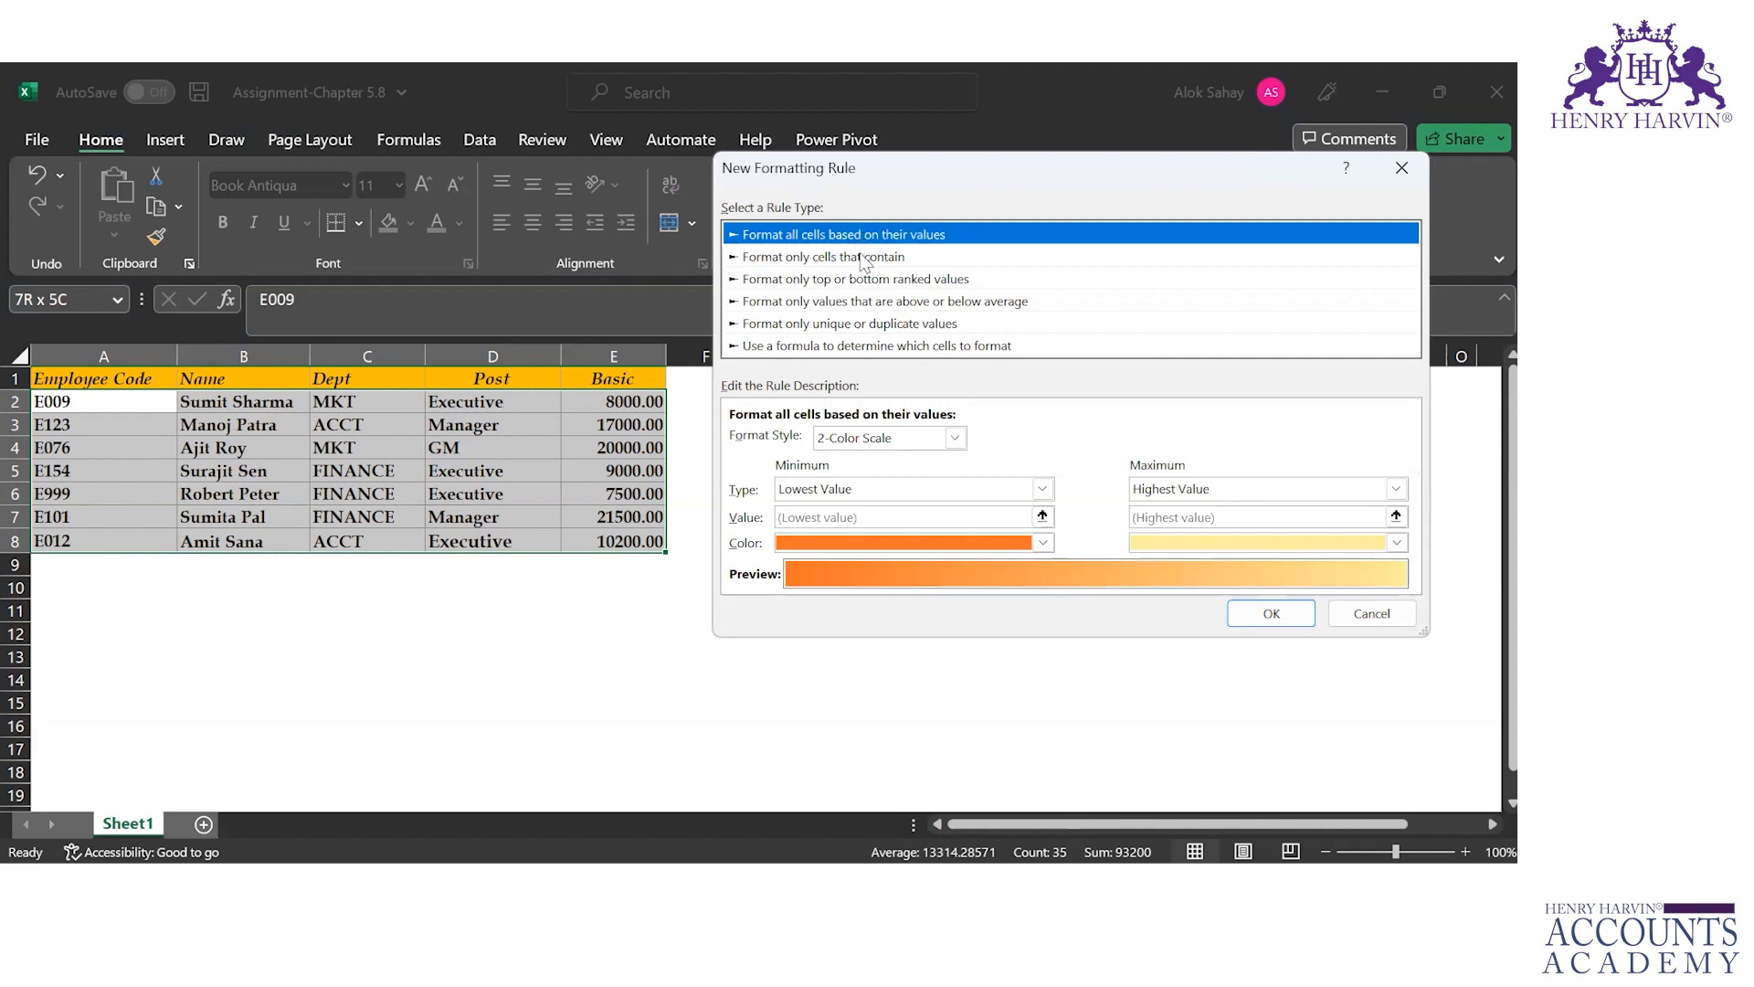
pyautogui.click(863, 258)
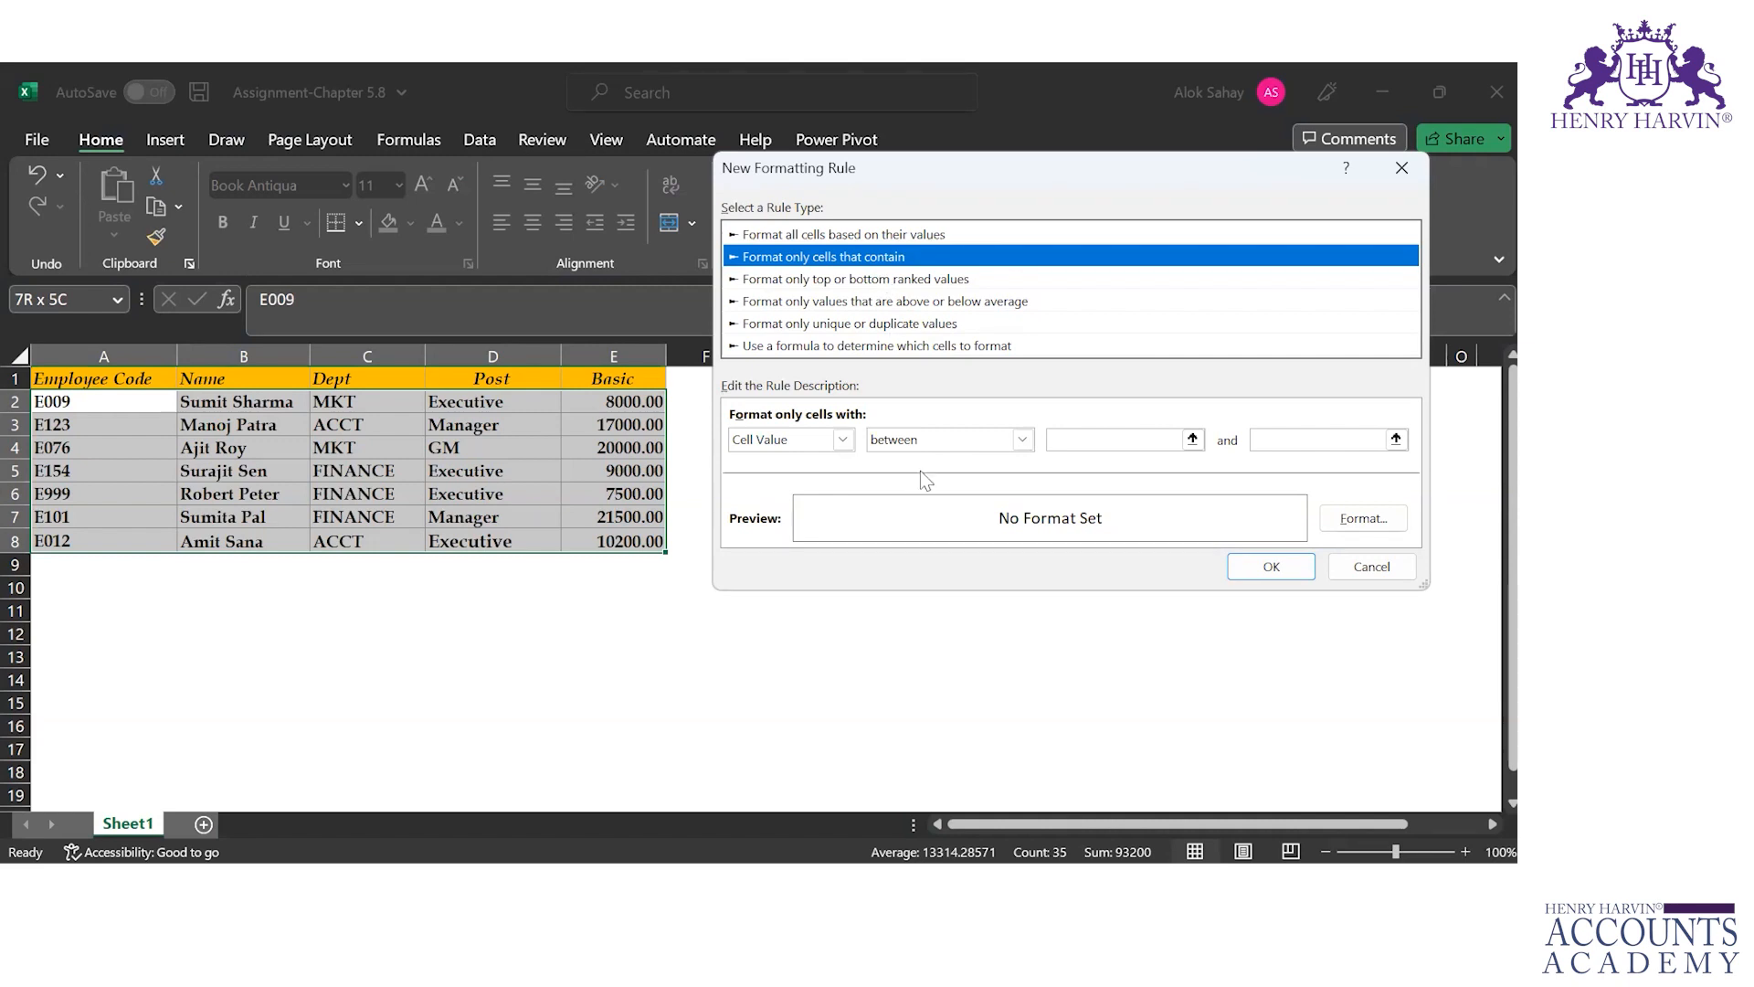
# Set the rule to match cells with Specific Text containing exe.
pyautogui.click(842, 442)
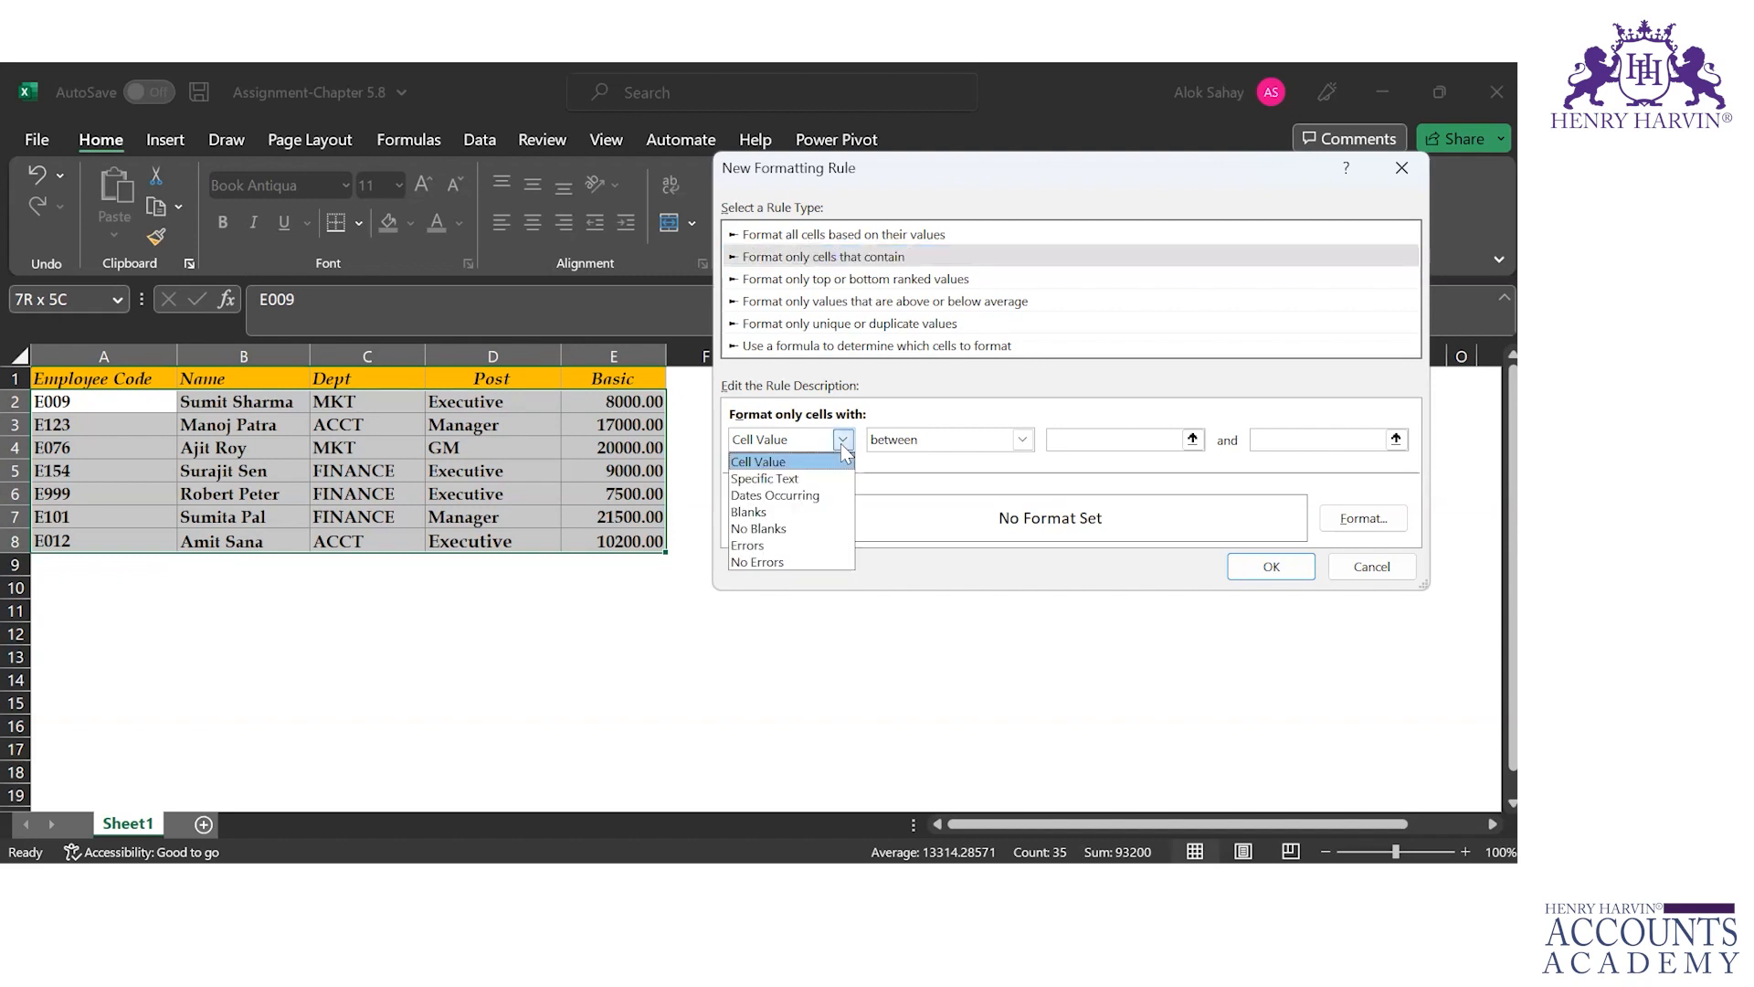
pyautogui.click(785, 479)
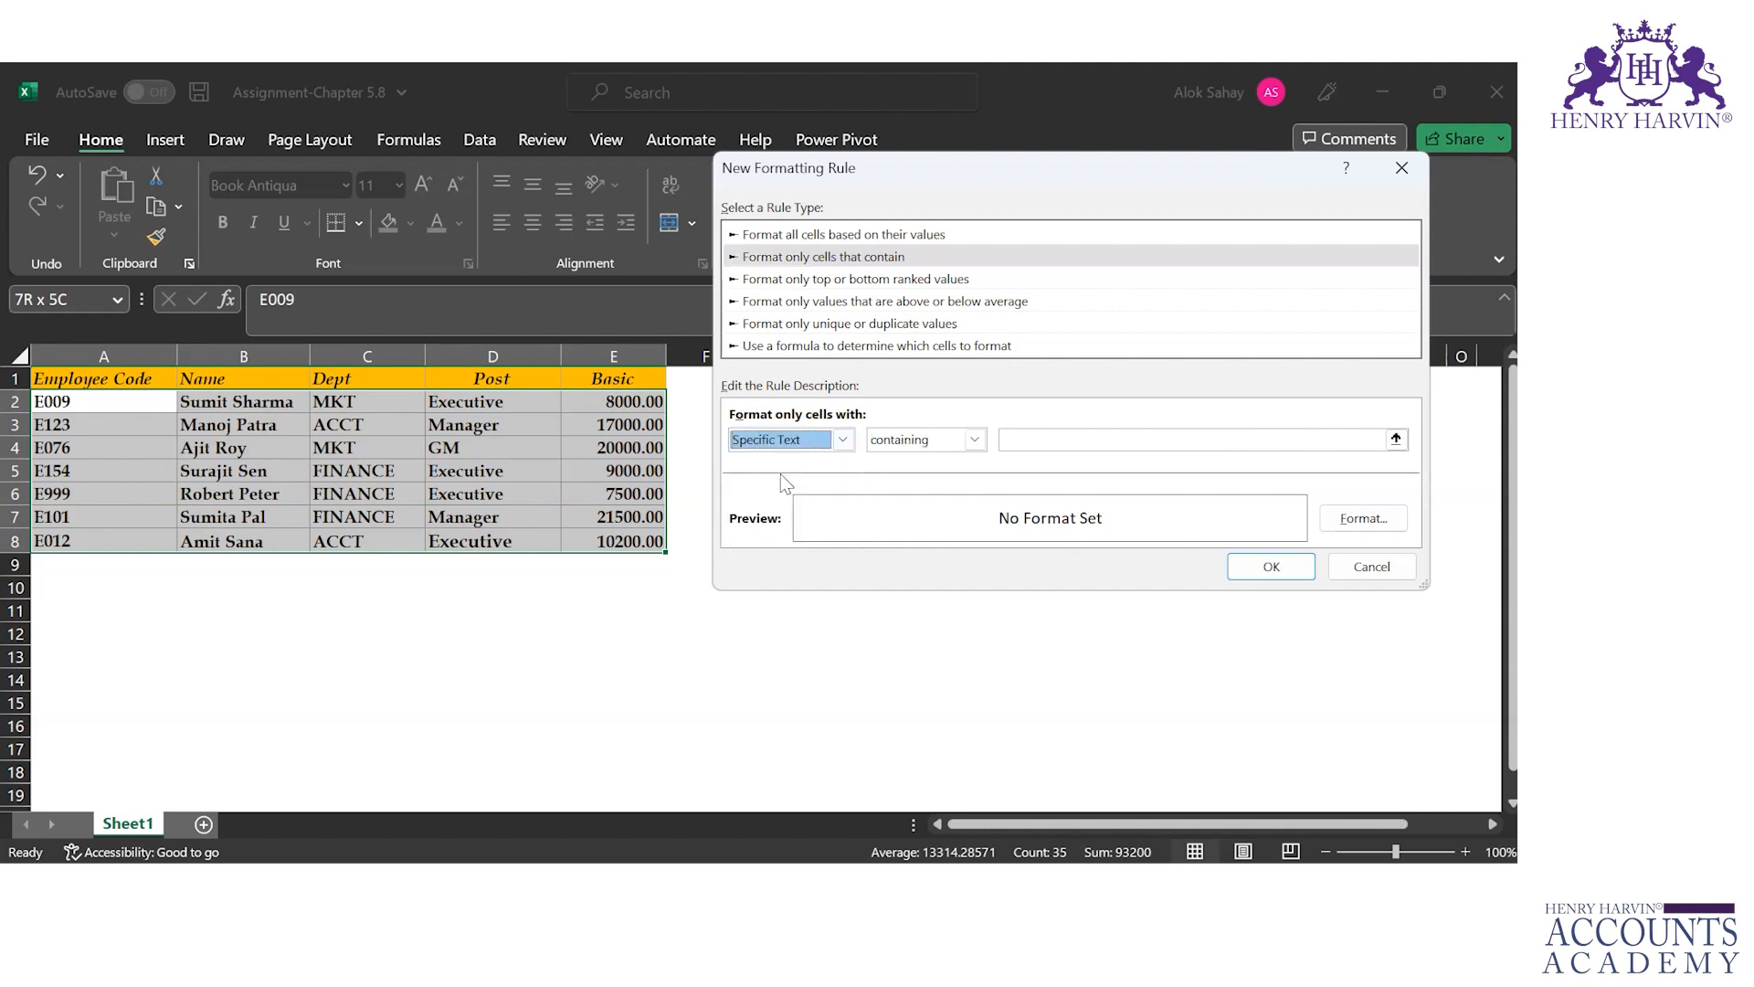
pyautogui.click(1067, 443)
pyautogui.write('exe')
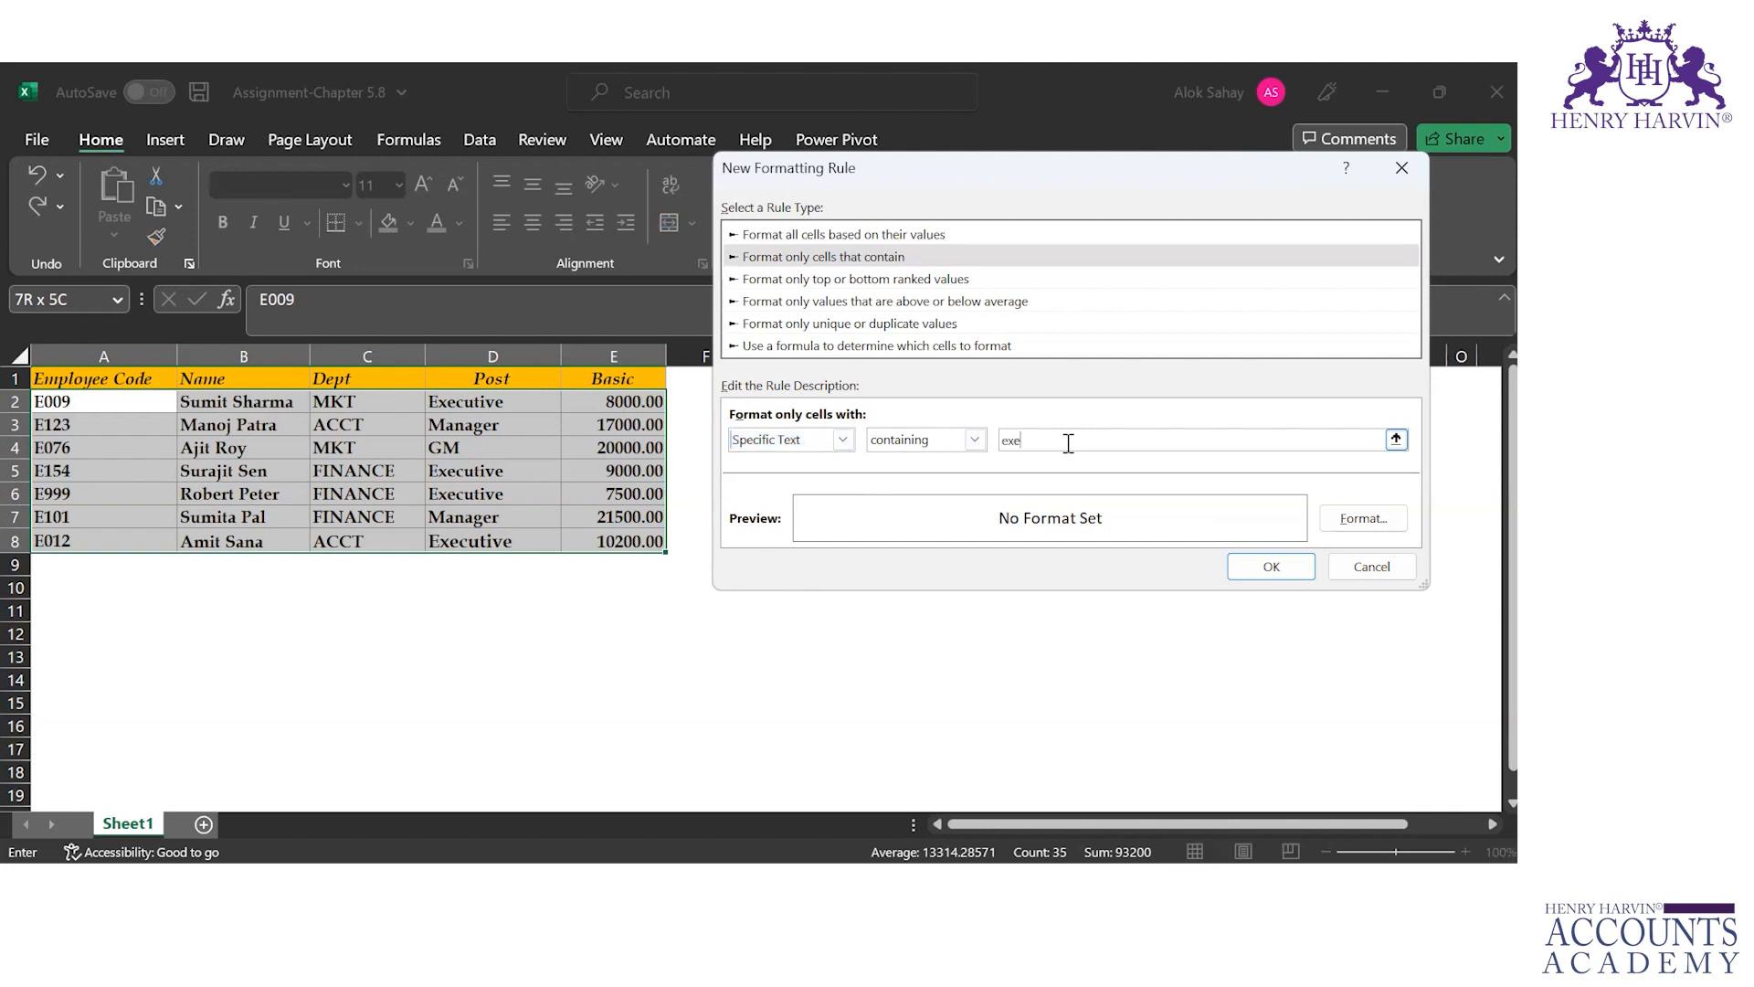
# Give the exe text rule a dark orange font color and apply it to A2:E8.
pyautogui.click(1365, 520)
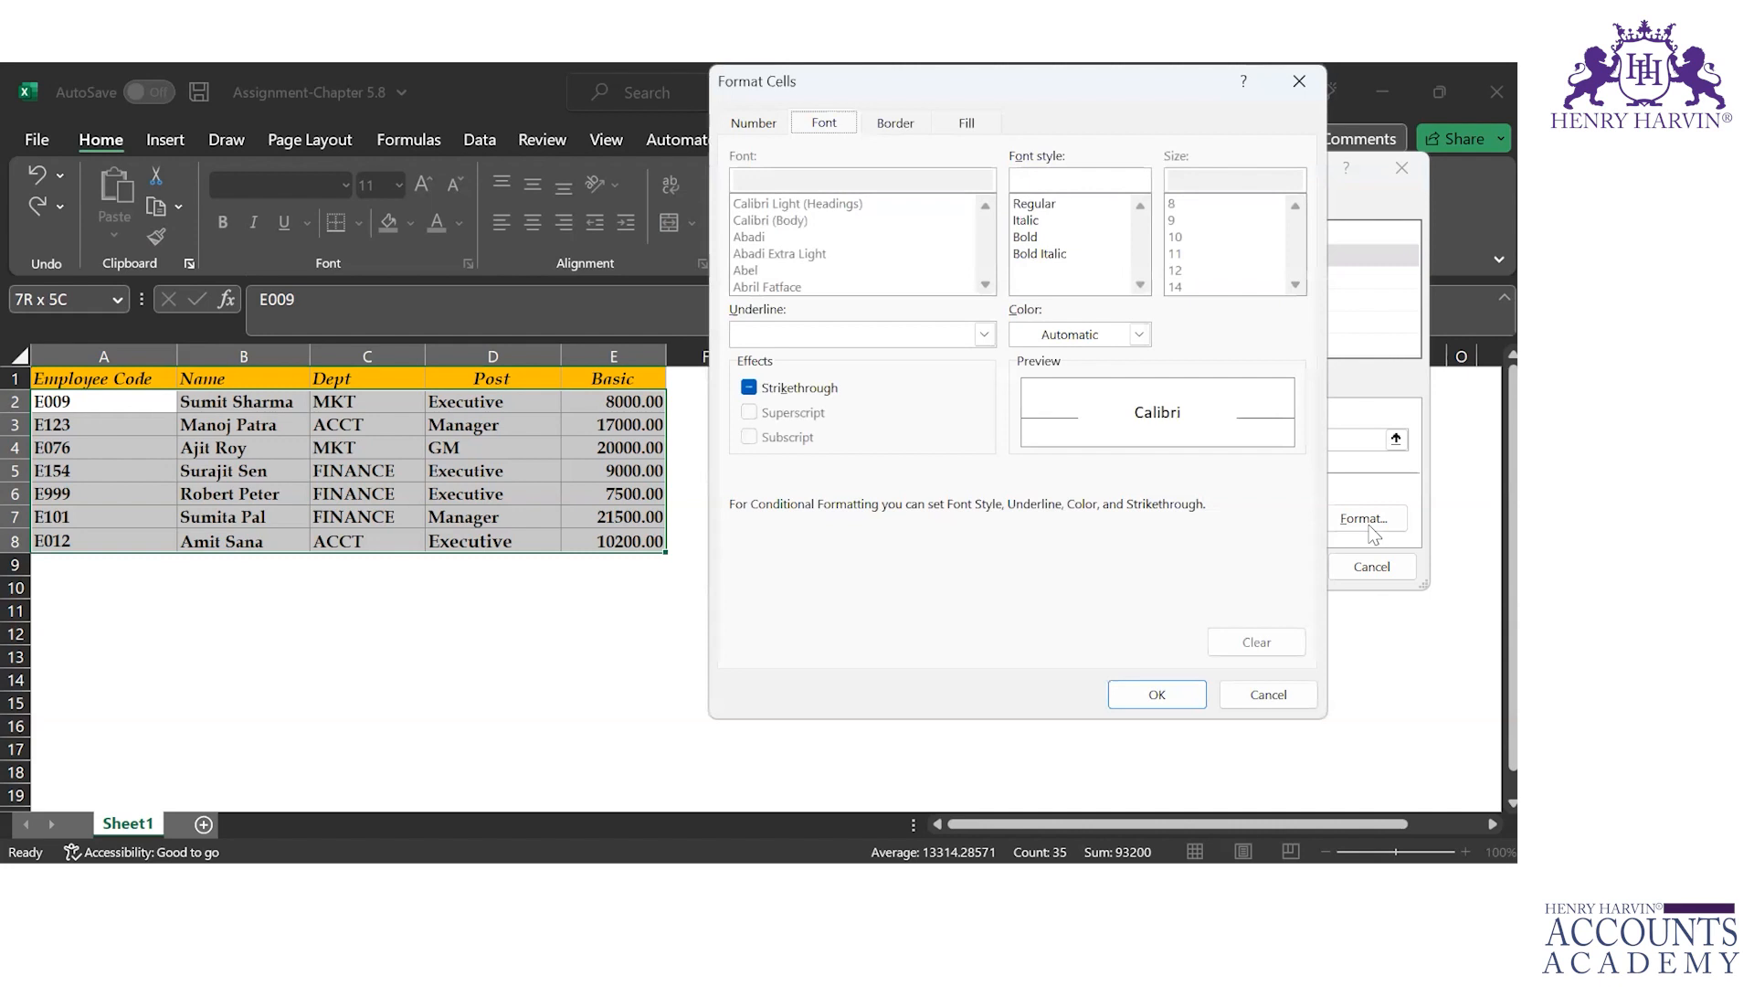
pyautogui.click(1138, 334)
pyautogui.click(1138, 334)
pyautogui.click(1138, 334)
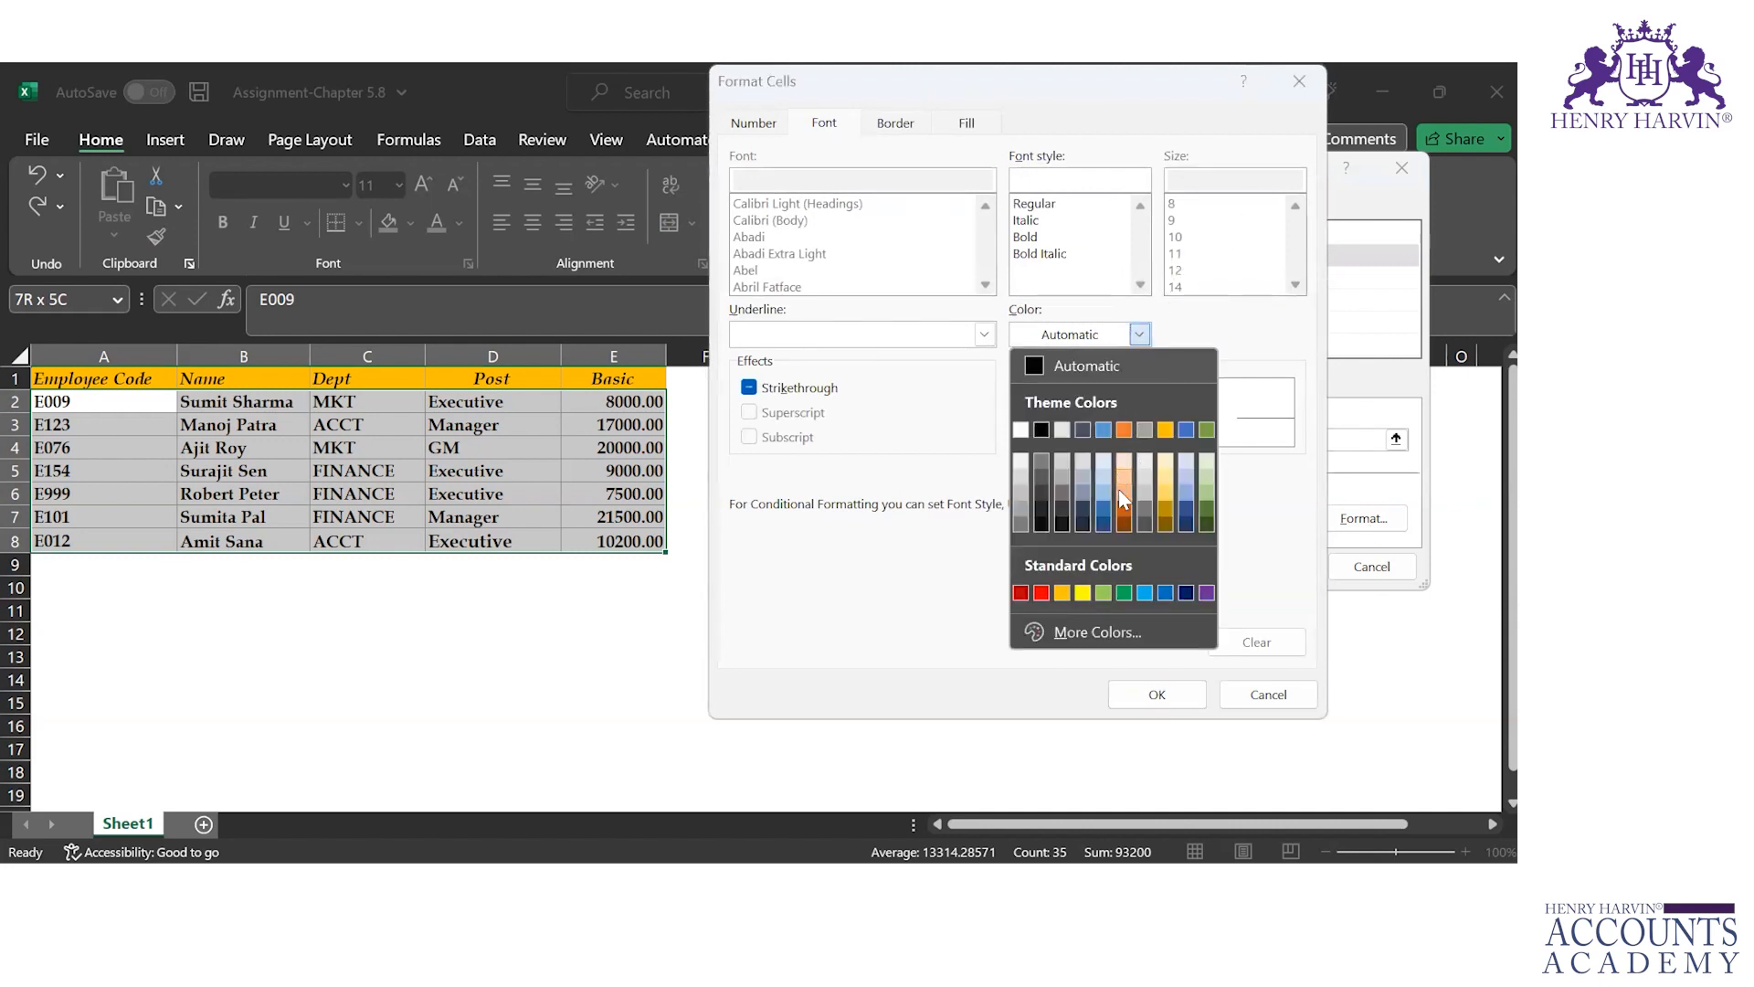
pyautogui.click(1127, 519)
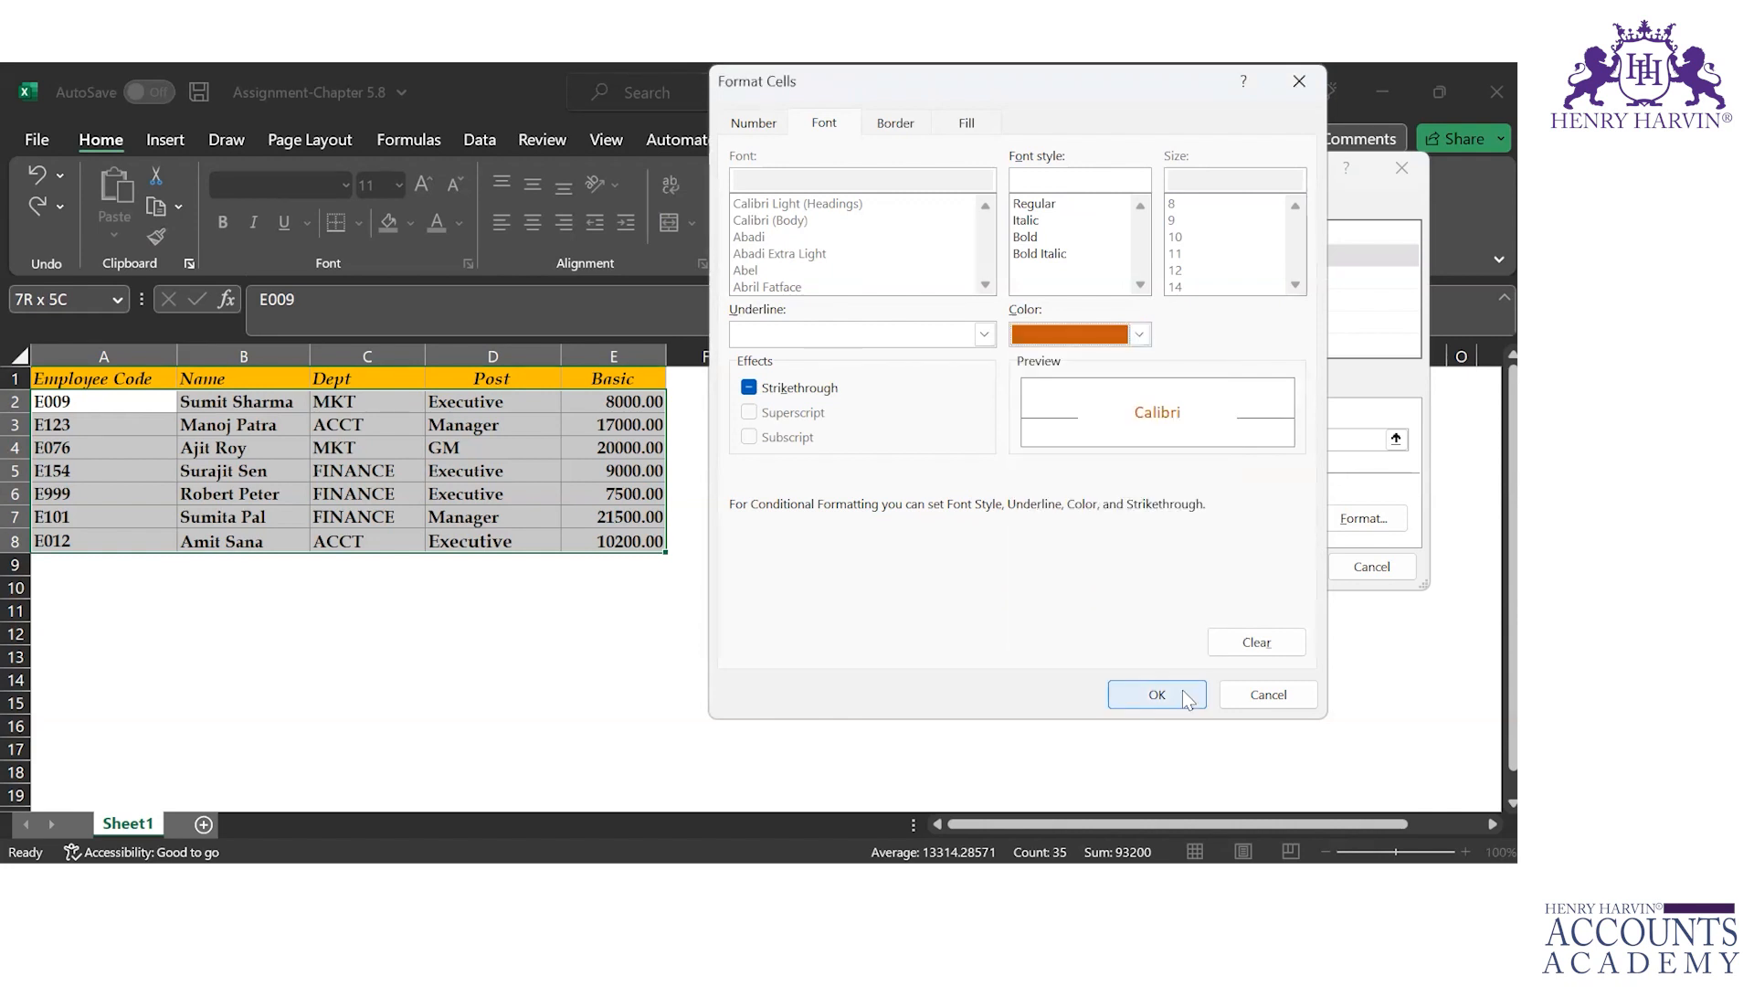
pyautogui.click(1182, 692)
pyautogui.click(1289, 568)
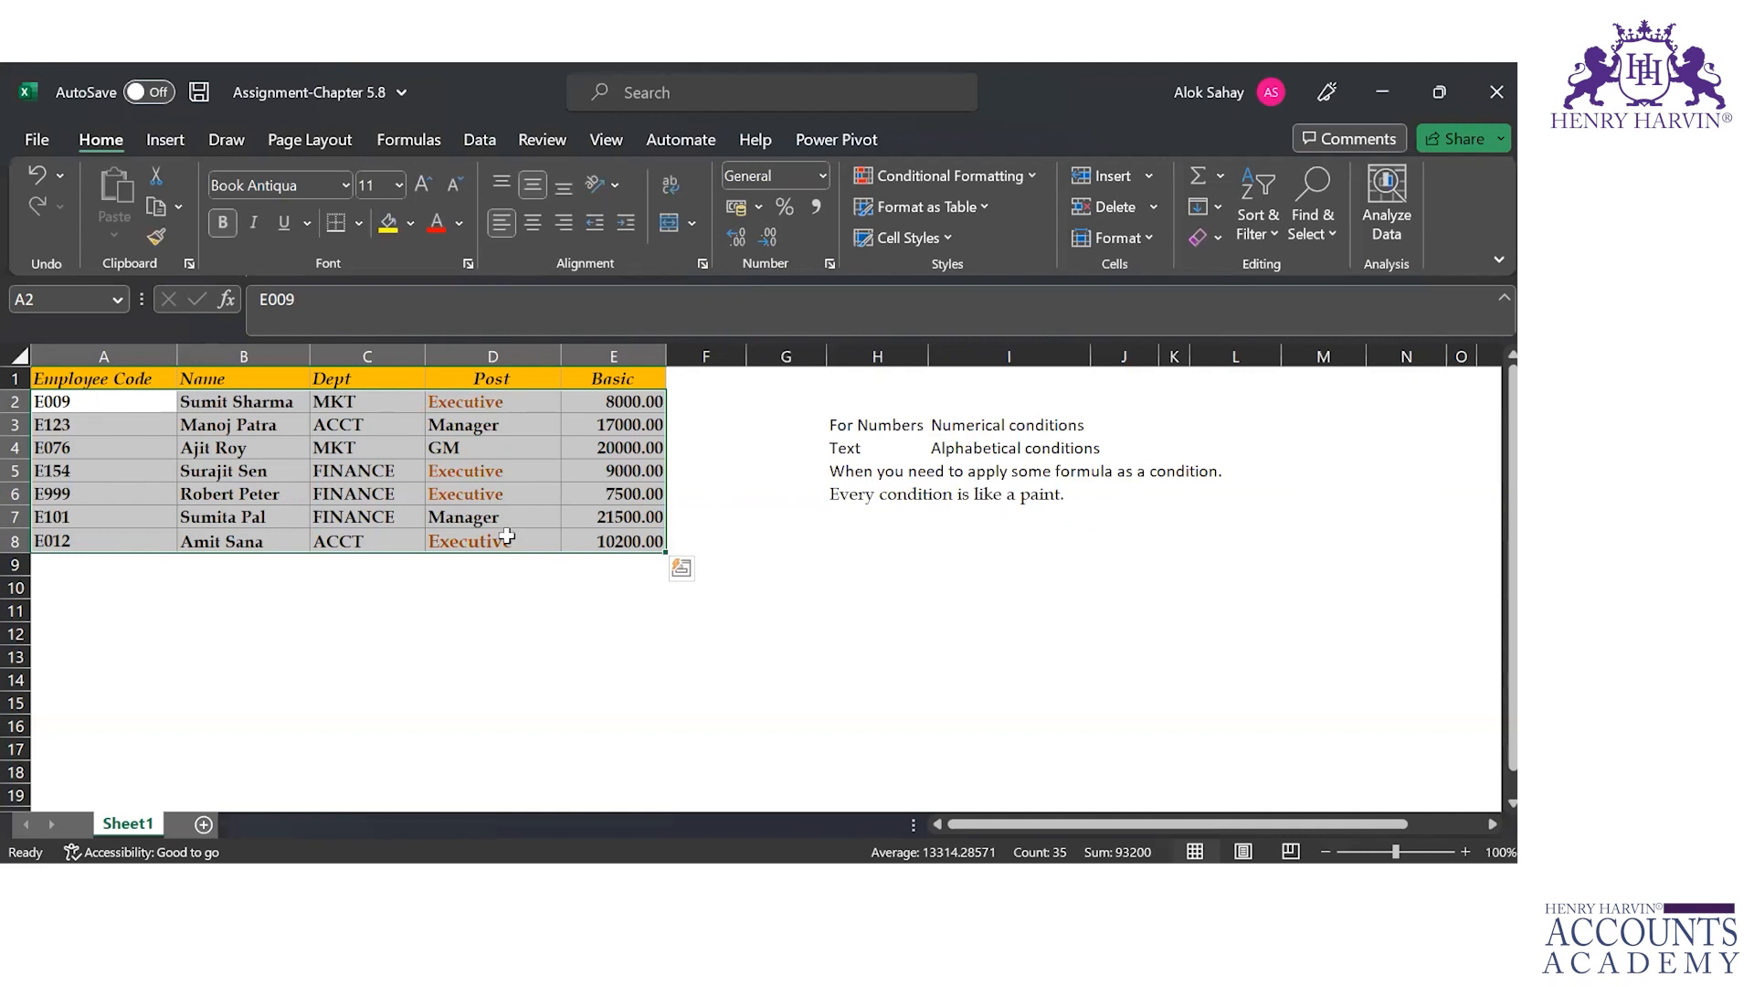
# Look through the unique or duplicate and above or below average rule types, and check the PowerPoint Table of Contents slide before returning to Excel.
pyautogui.click(1027, 177)
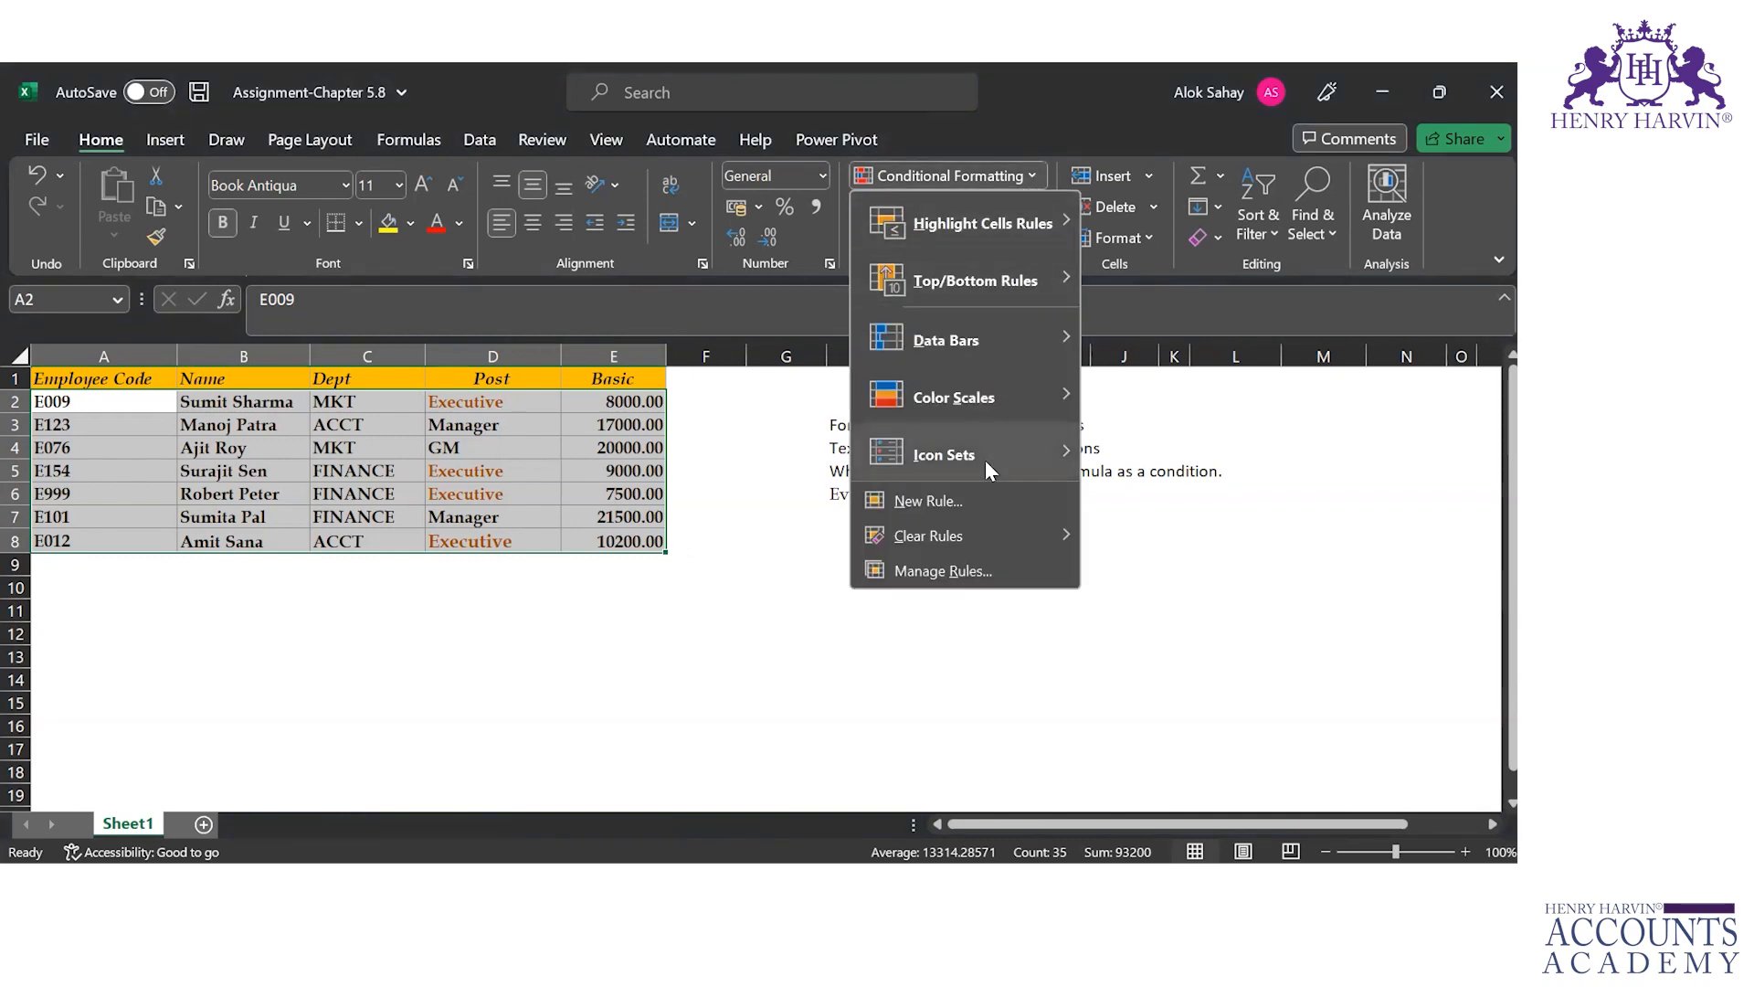
pyautogui.click(972, 501)
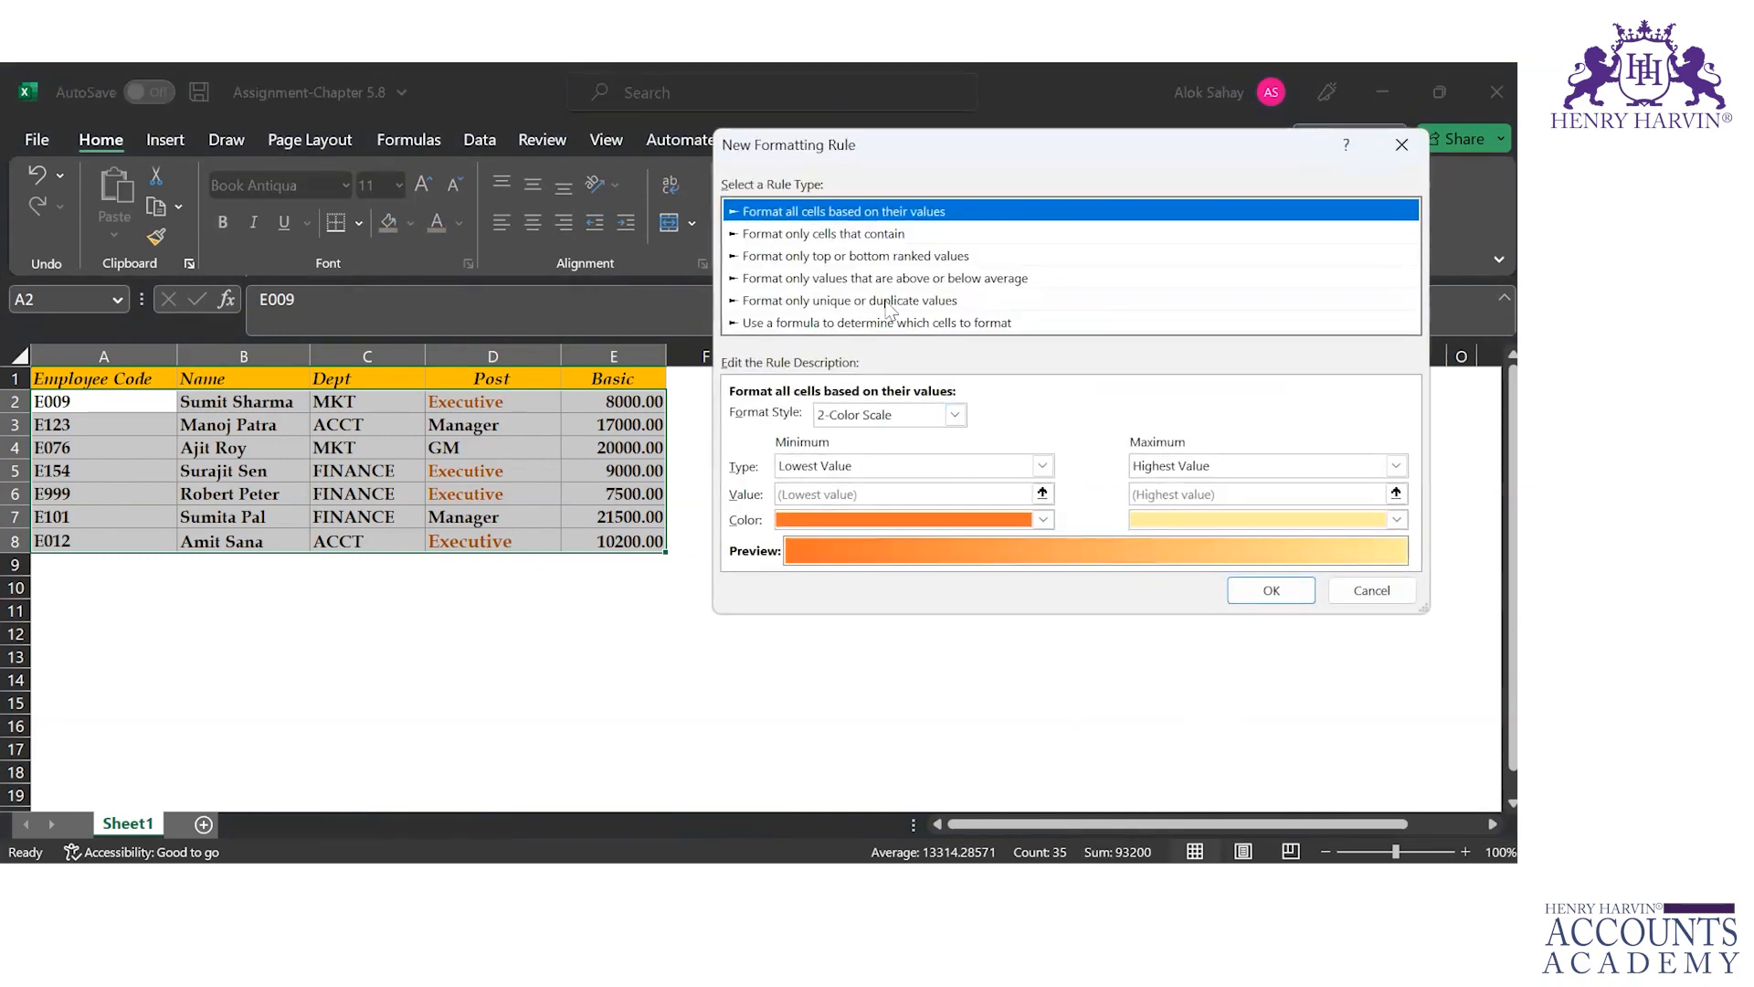
pyautogui.click(845, 304)
pyautogui.click(843, 278)
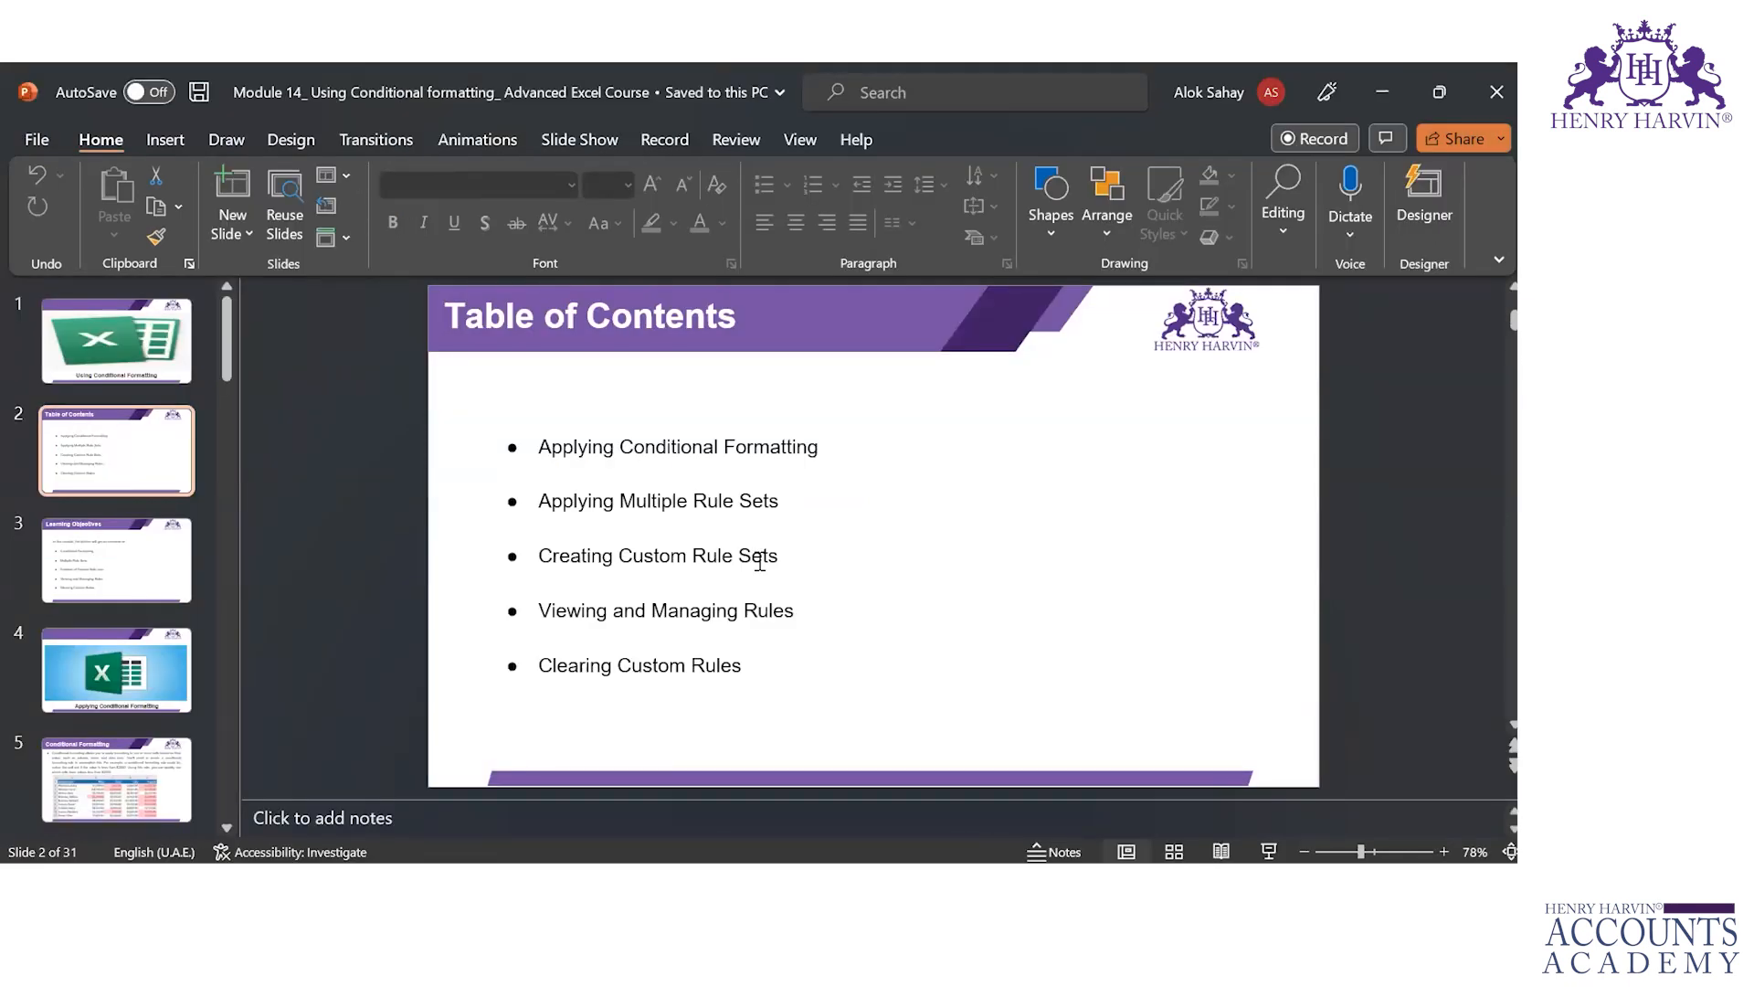
pyautogui.click(1034, 875)
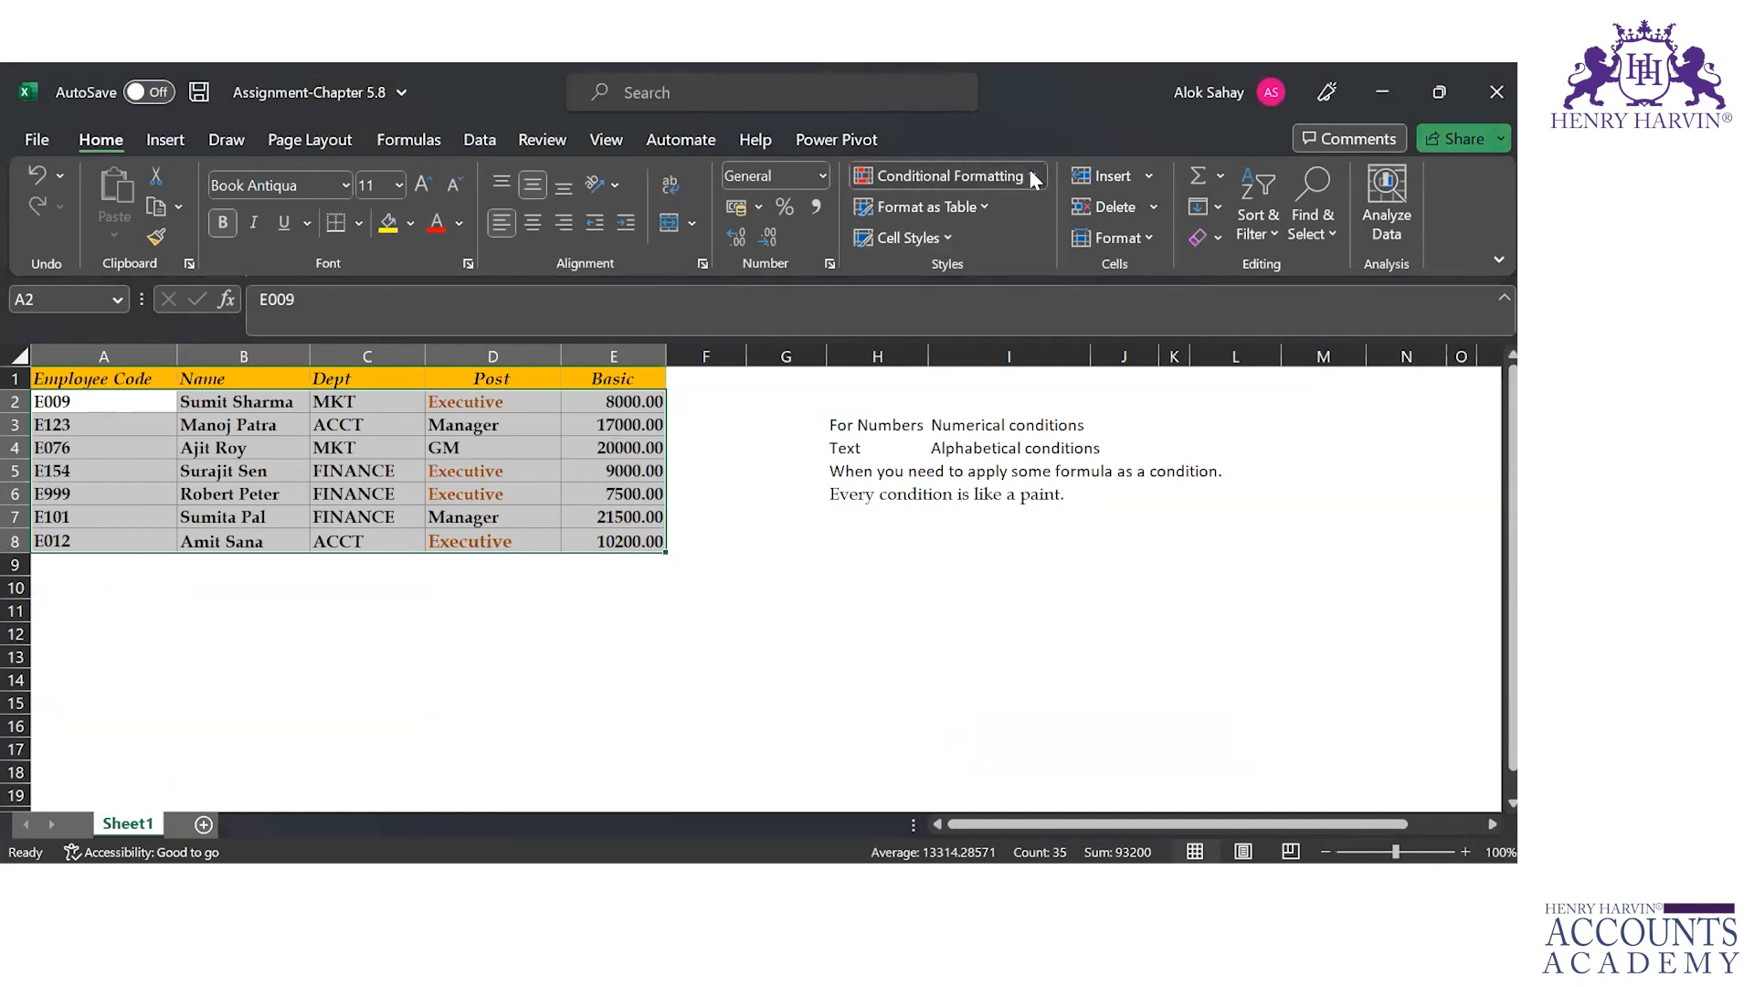
# Look at the new-rule option that uses a formula to determine which cells to format, and close it without creating a rule.
pyautogui.click(1032, 178)
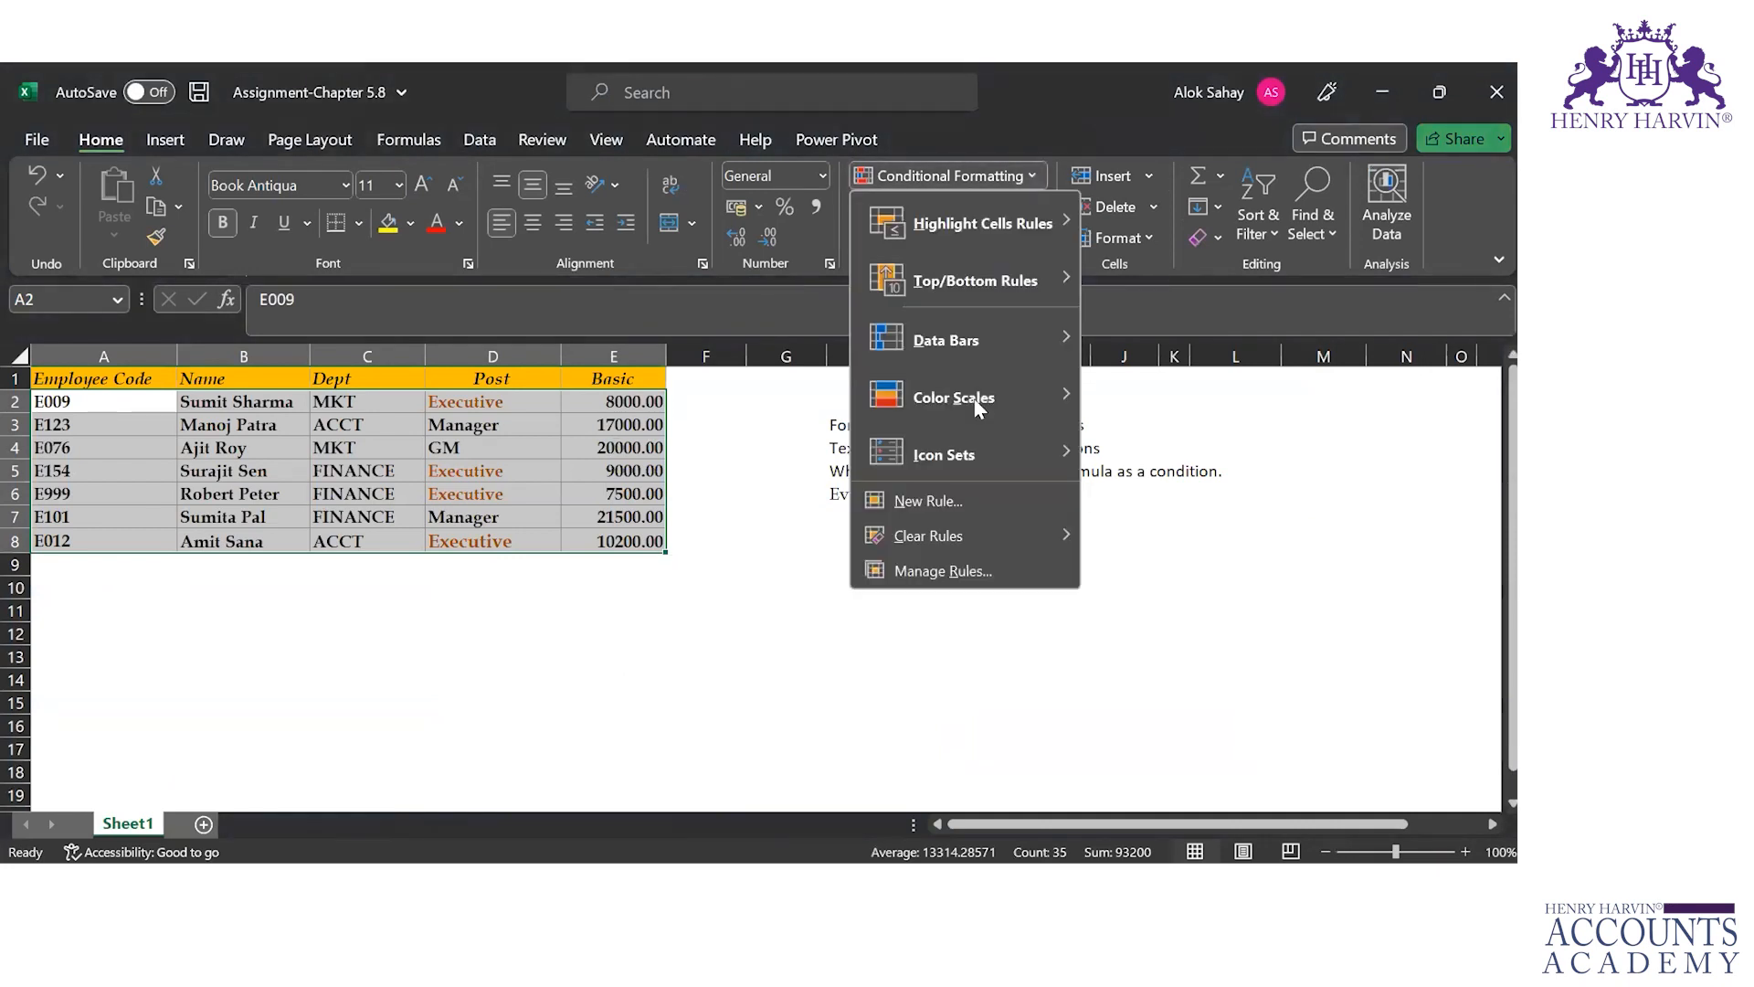
pyautogui.click(950, 503)
pyautogui.click(827, 301)
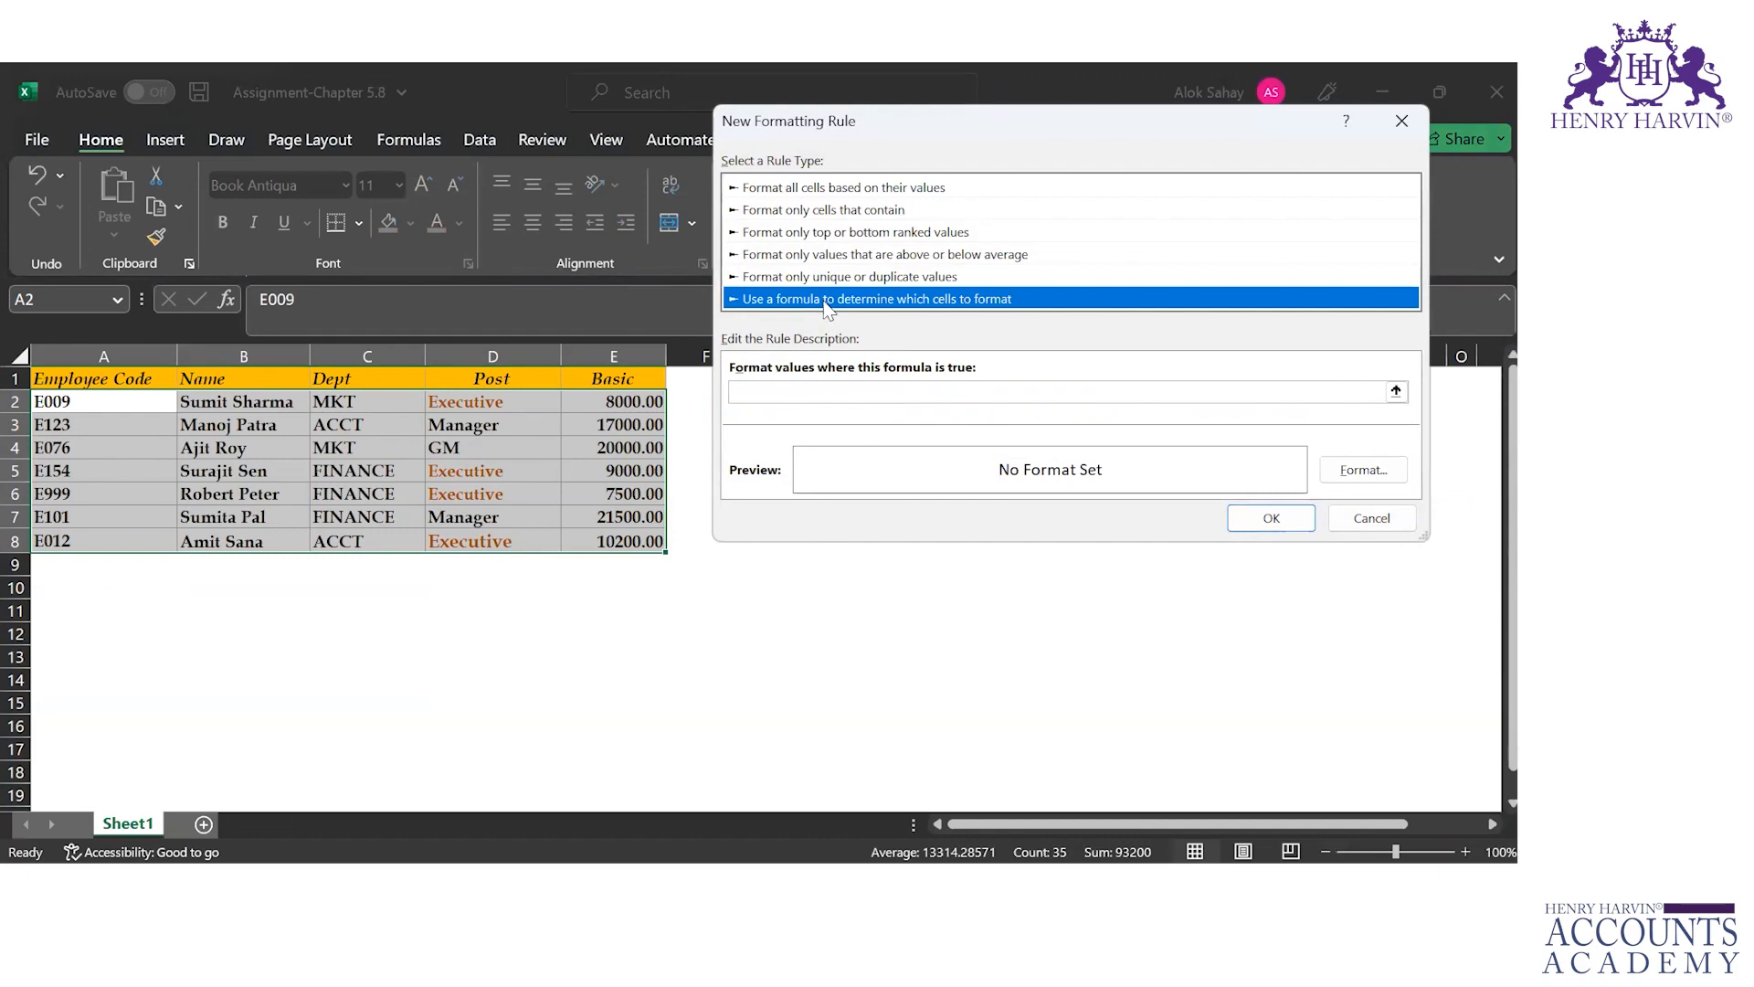
pyautogui.click(1397, 119)
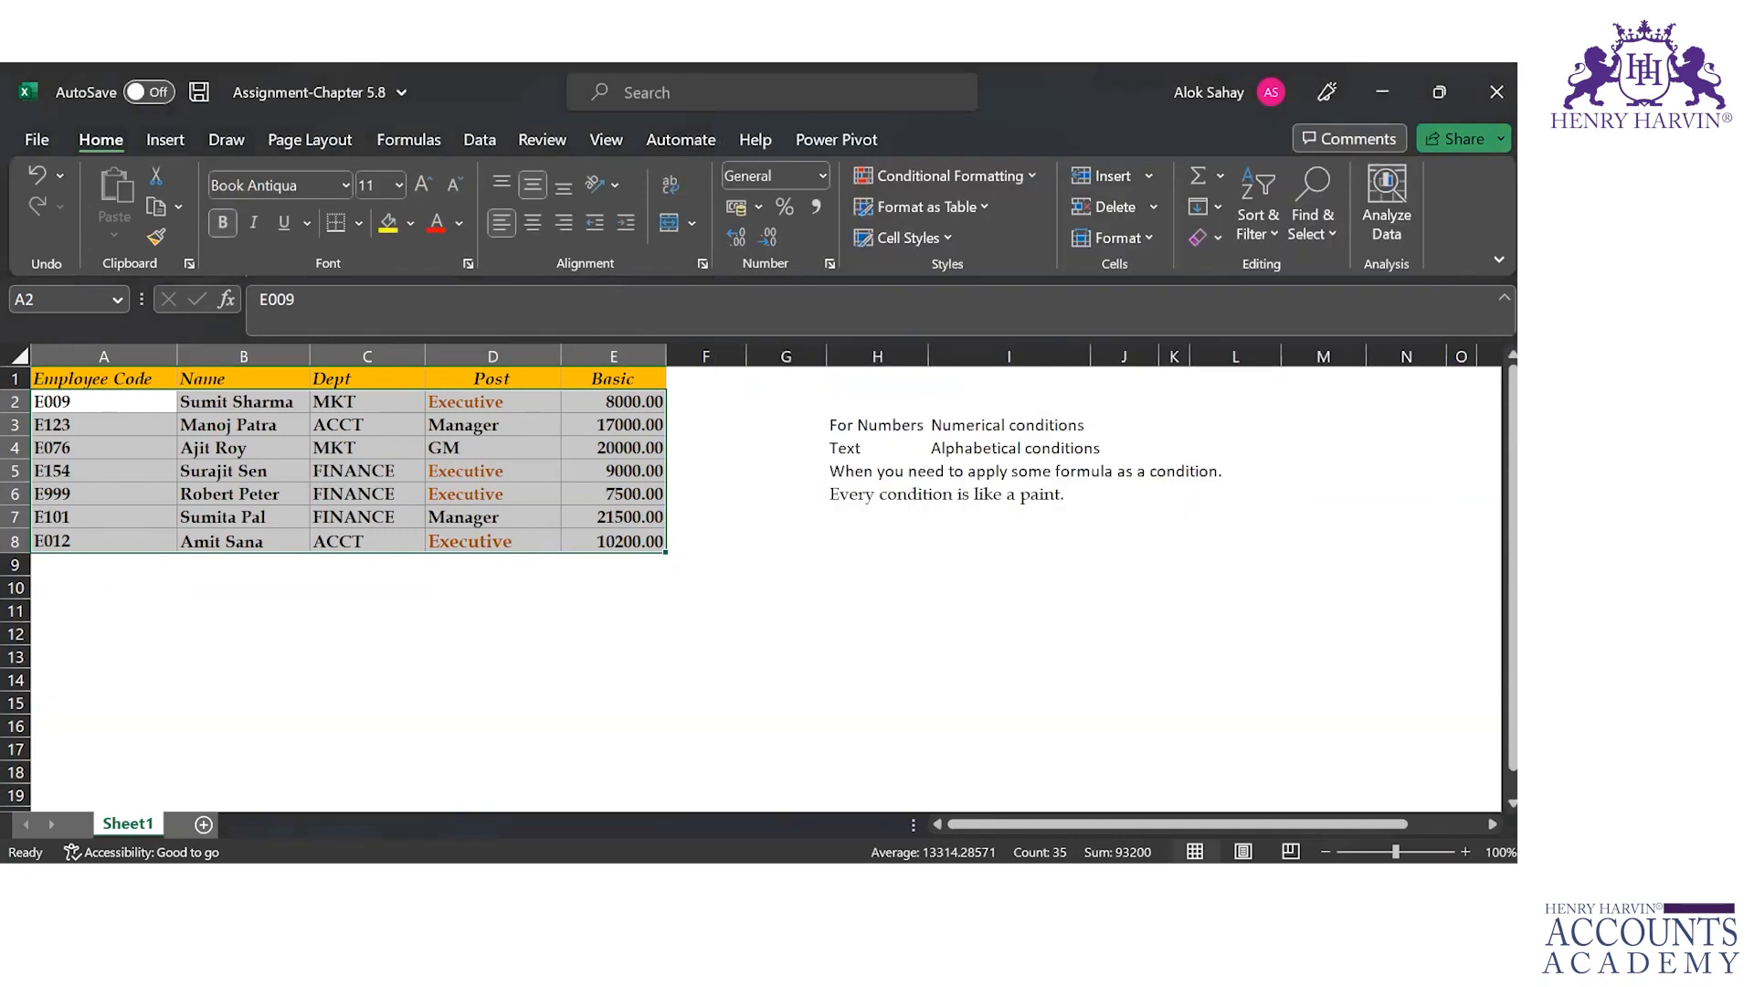
# Check the PowerPoint Table of Contents slide, and return to Excel to view the conditional formatting rules manager.
pyautogui.hotkey('alt', 'Tab')
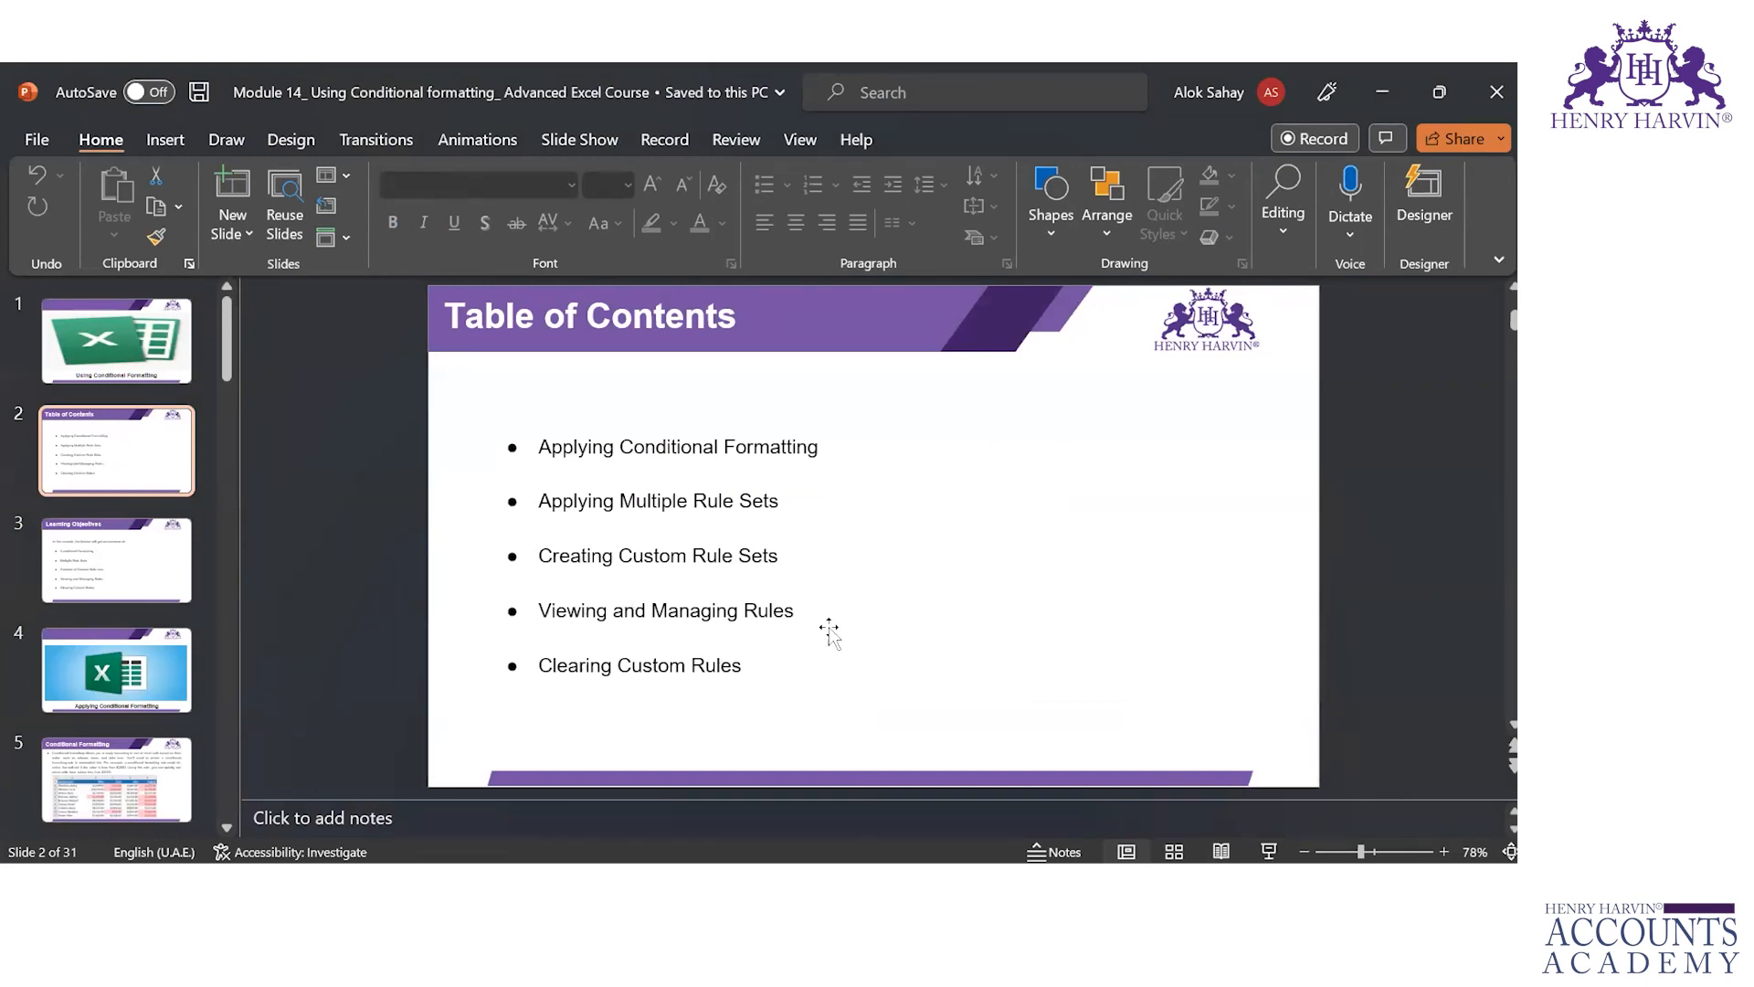
pyautogui.click(1082, 884)
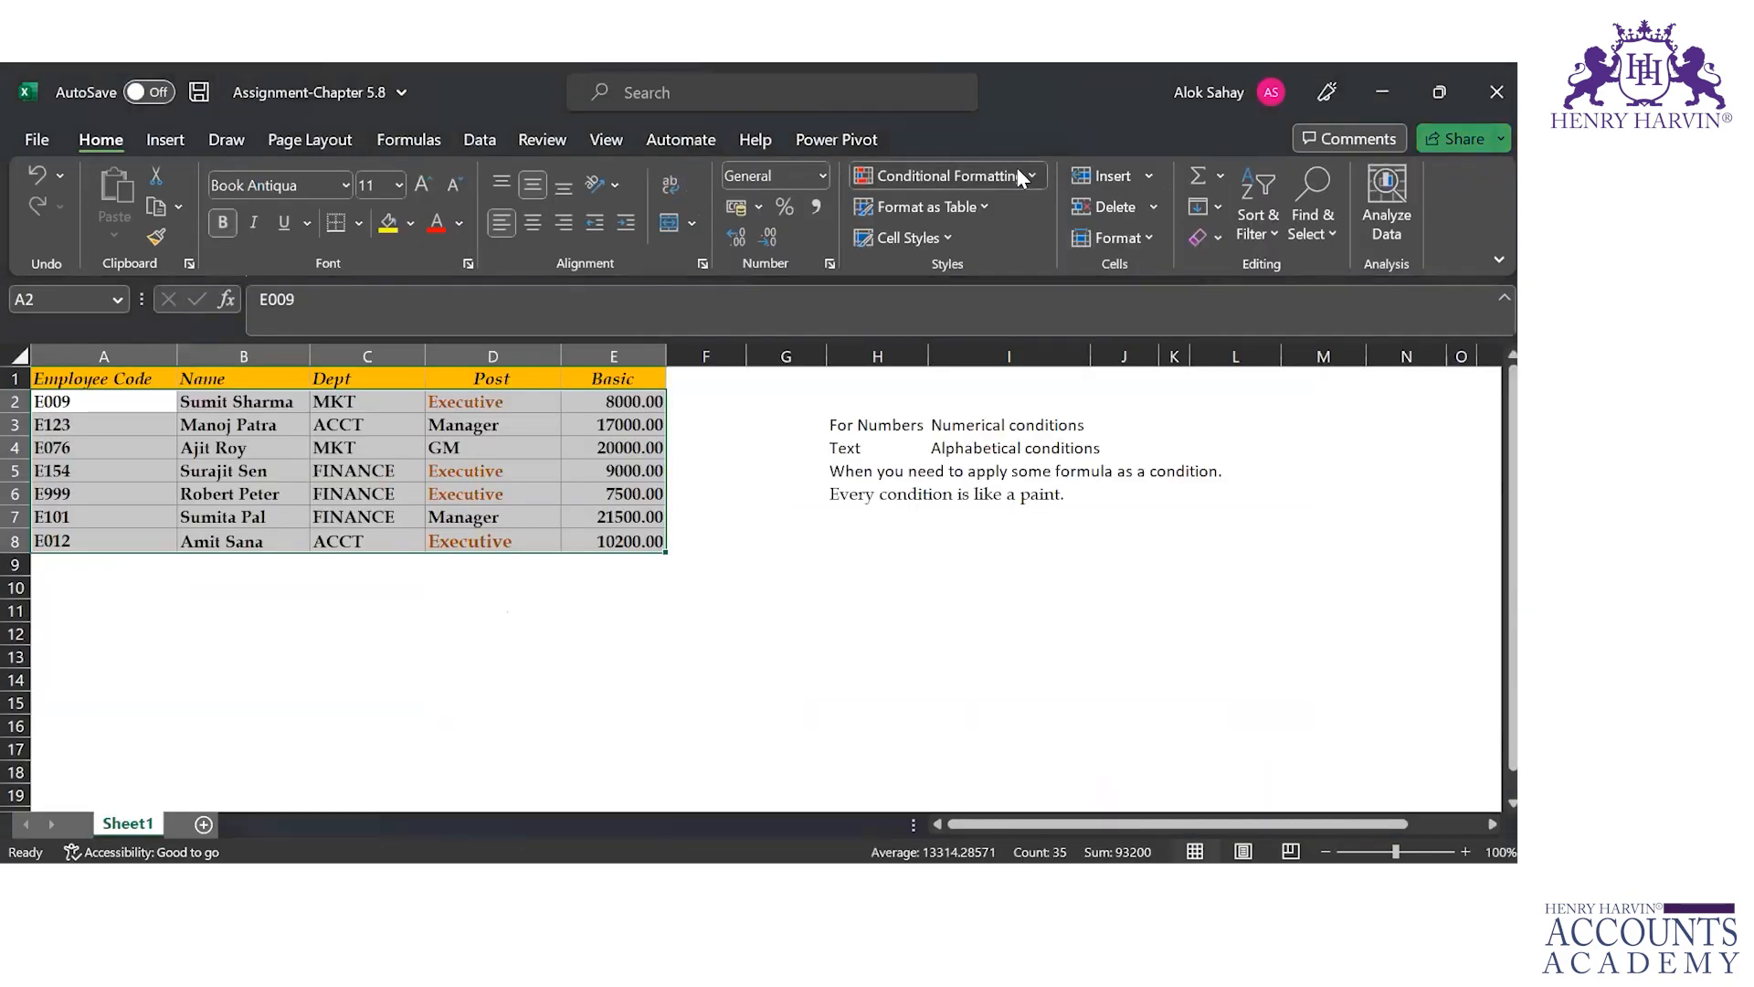
pyautogui.click(1017, 167)
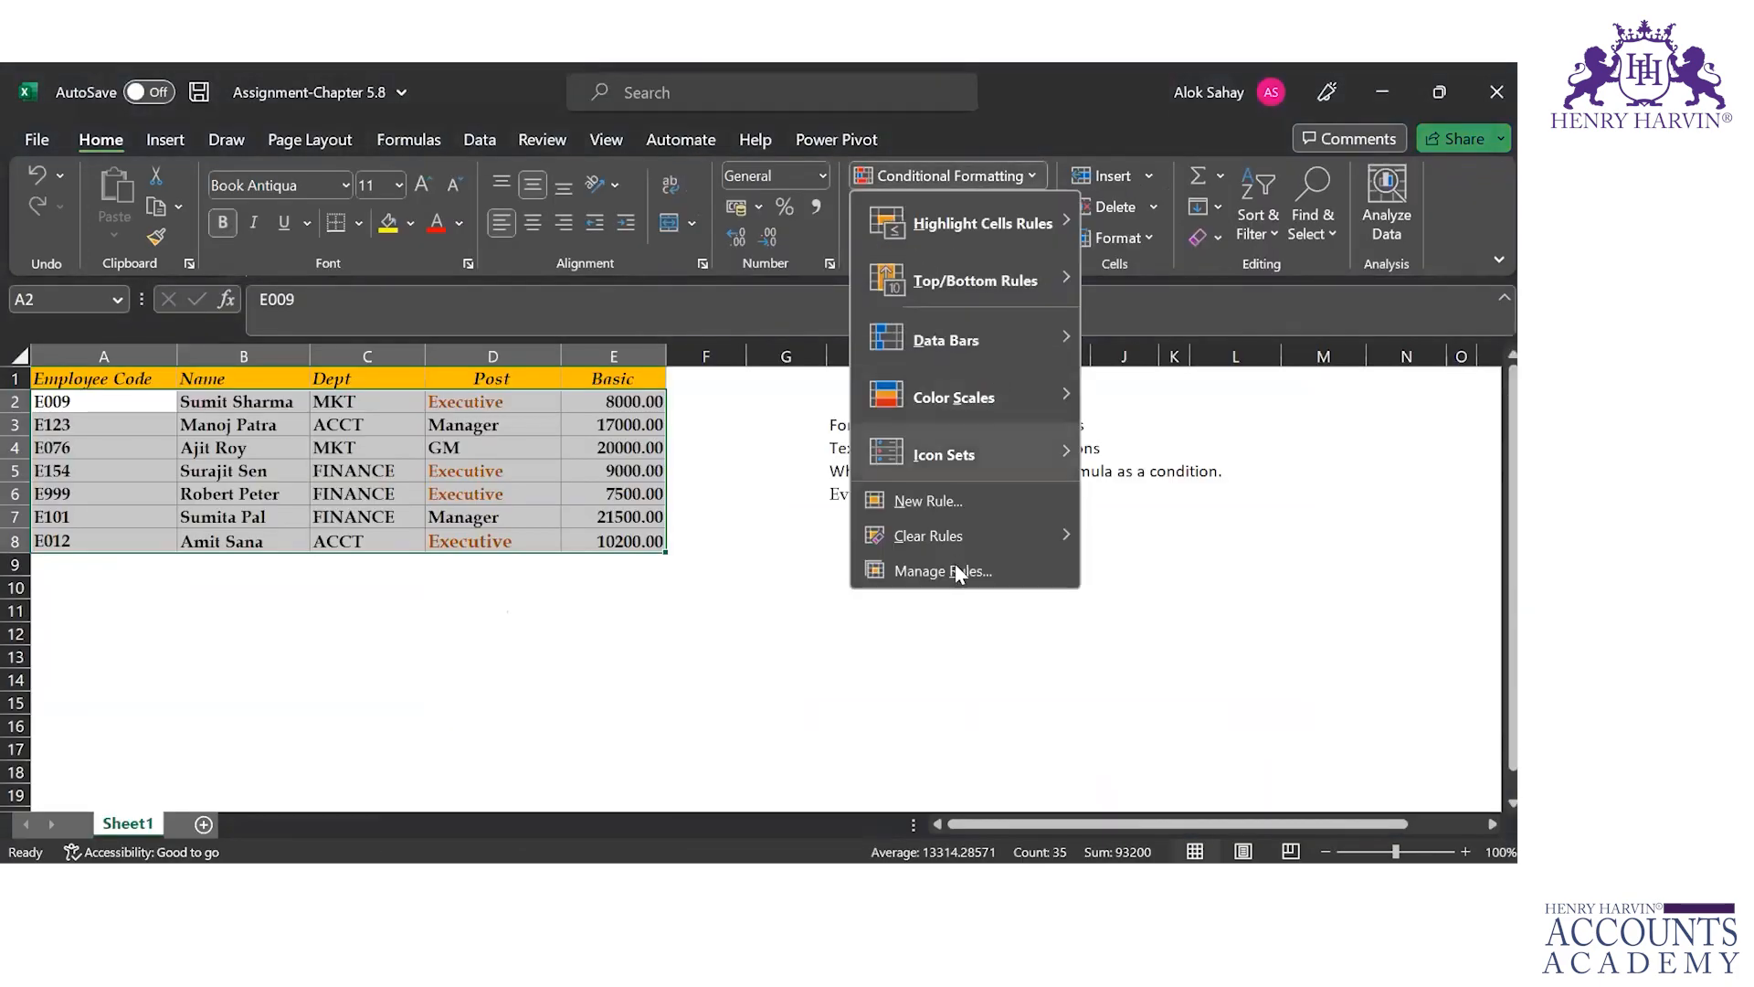
pyautogui.click(949, 566)
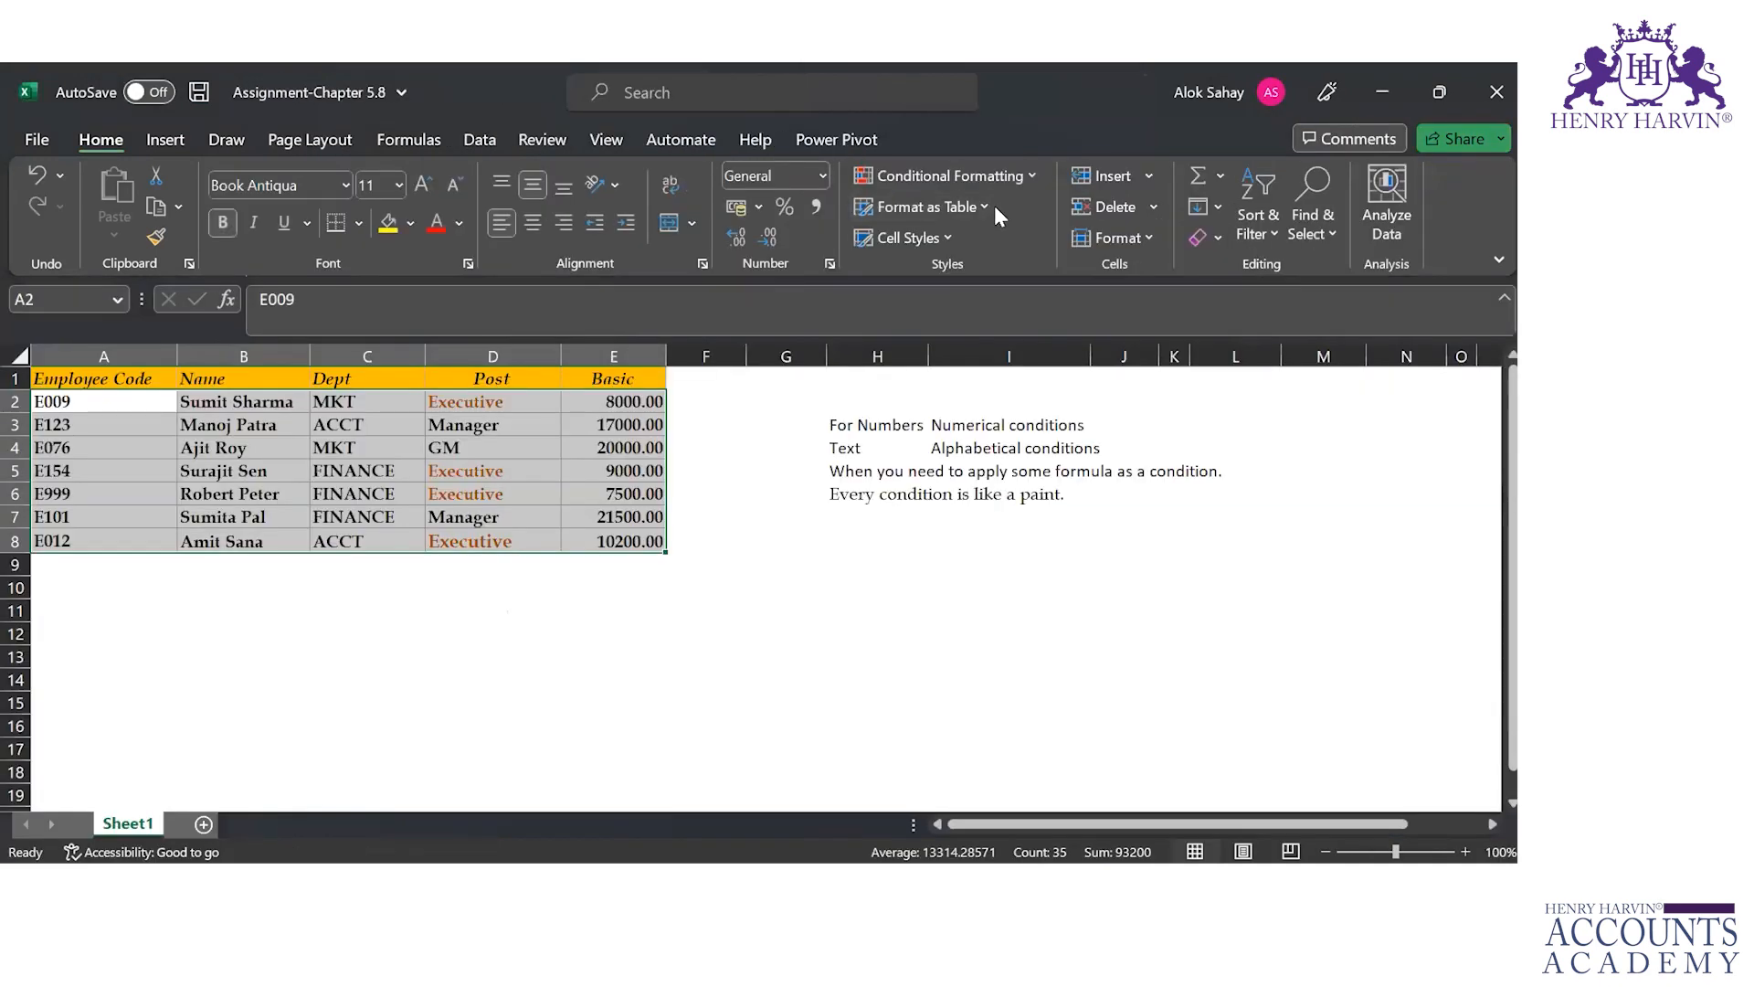
# Clear the conditional formatting rules from the entire sheet and select empty cell H8.
pyautogui.click(945, 176)
pyautogui.moveTo(983, 544)
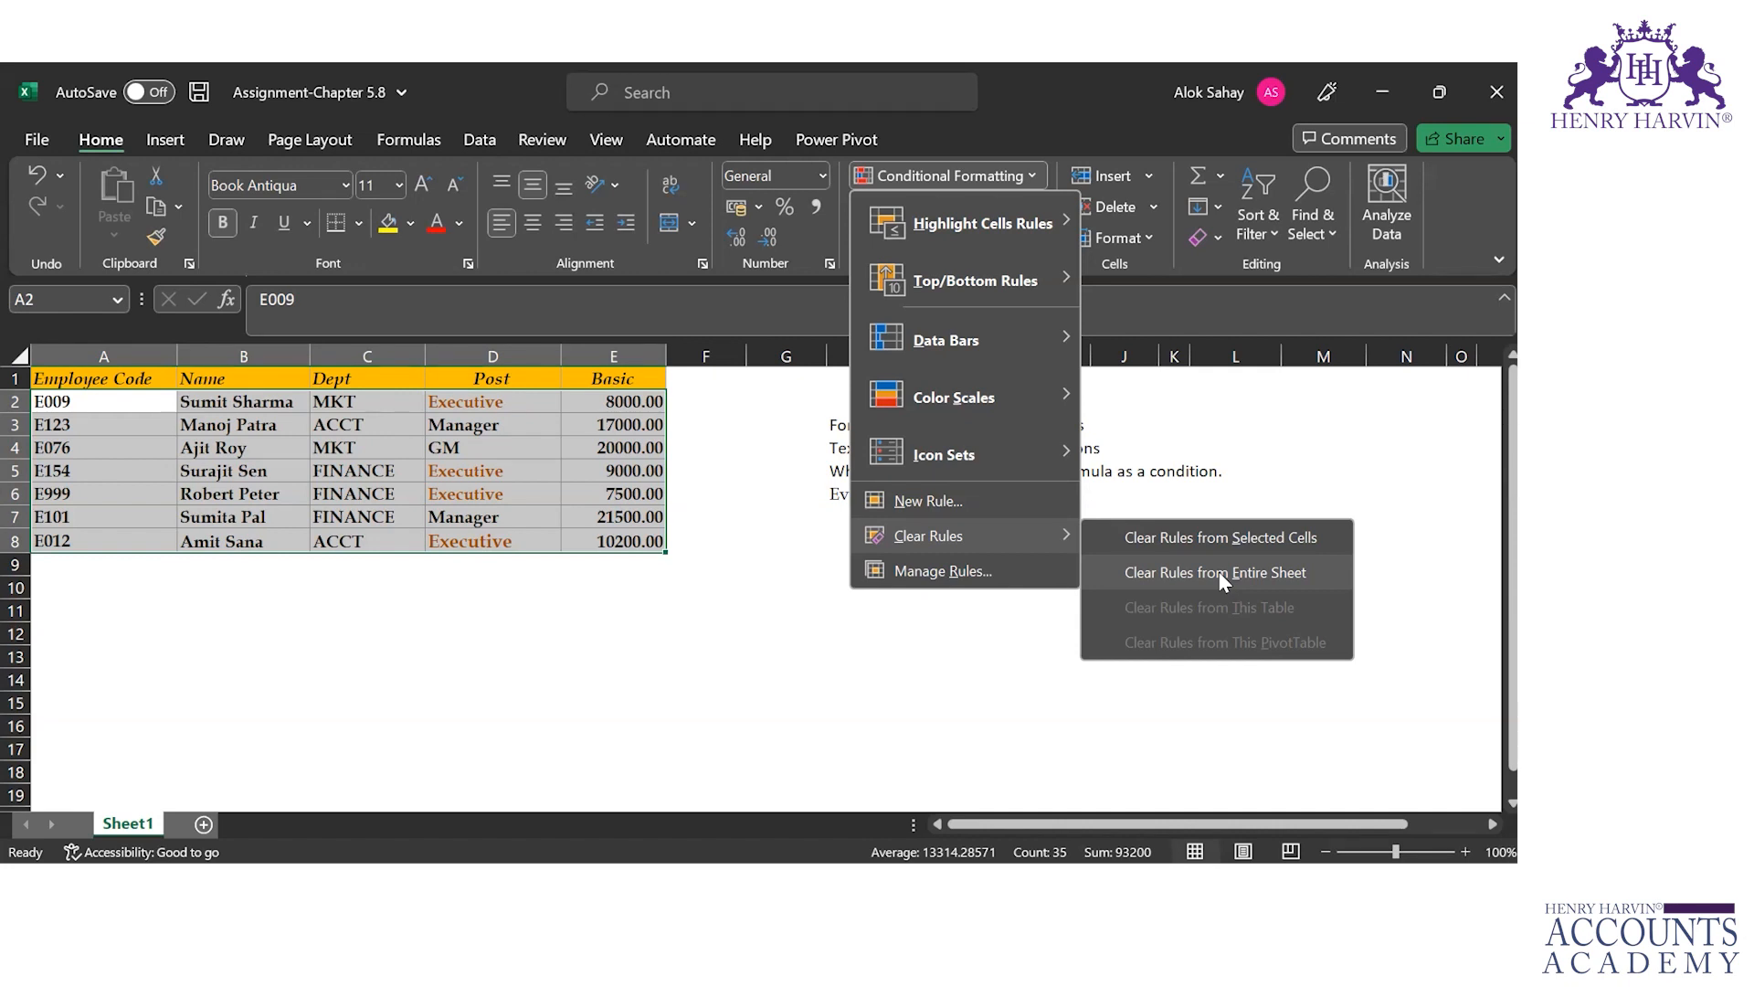
pyautogui.click(1219, 572)
pyautogui.click(877, 540)
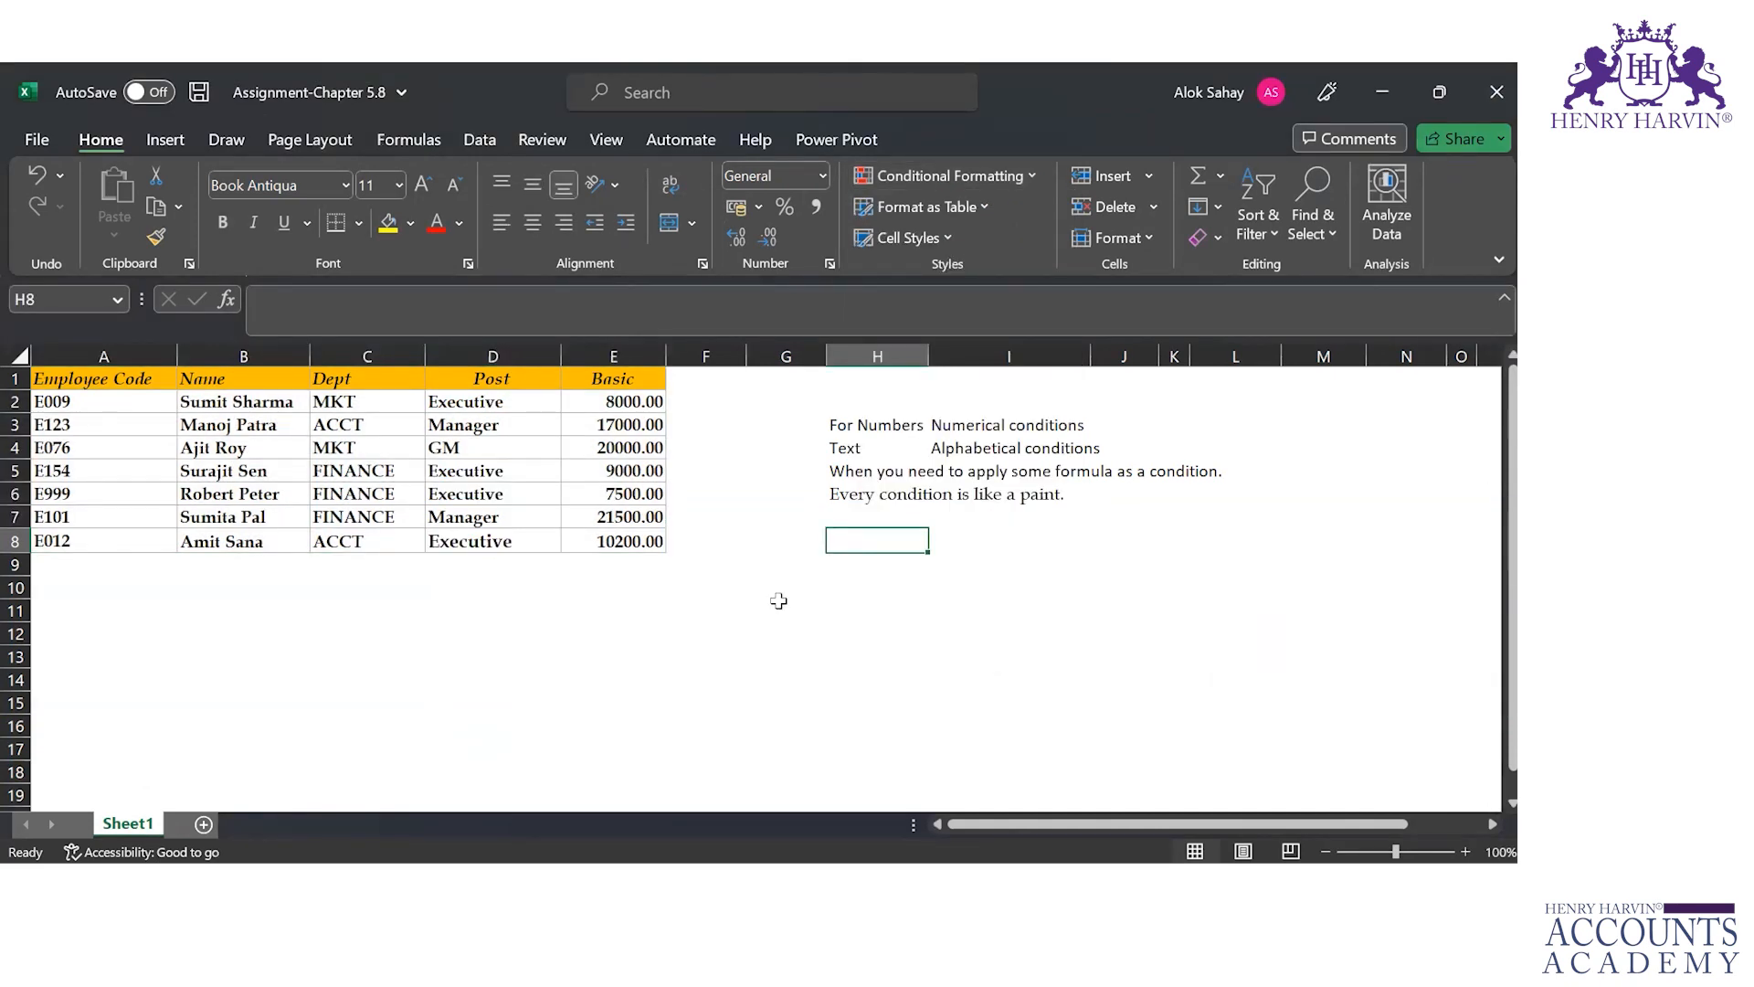